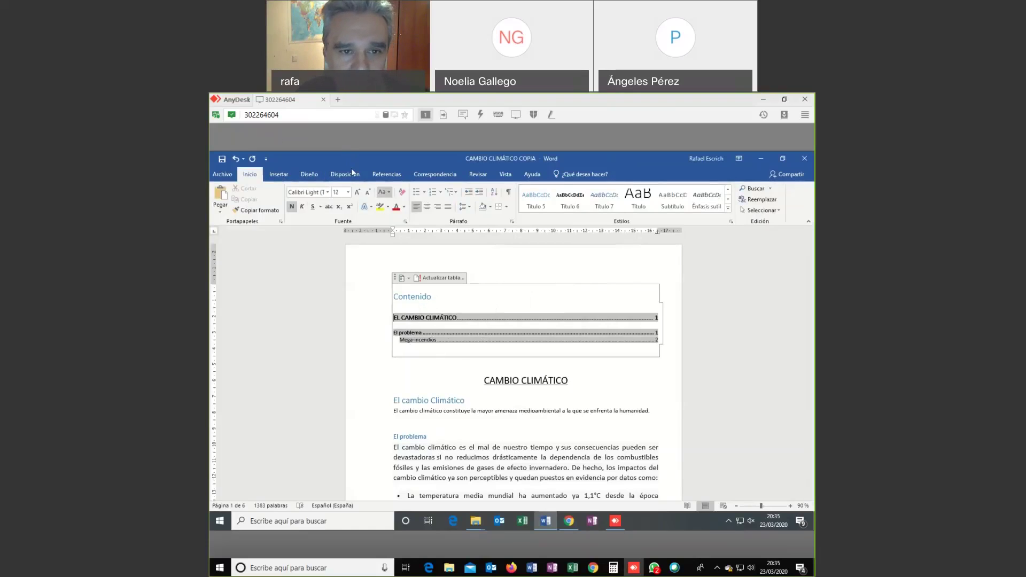
# - Replace the existing table of contents with a custom one that shows 5 heading levels
pyautogui.click(389, 177)
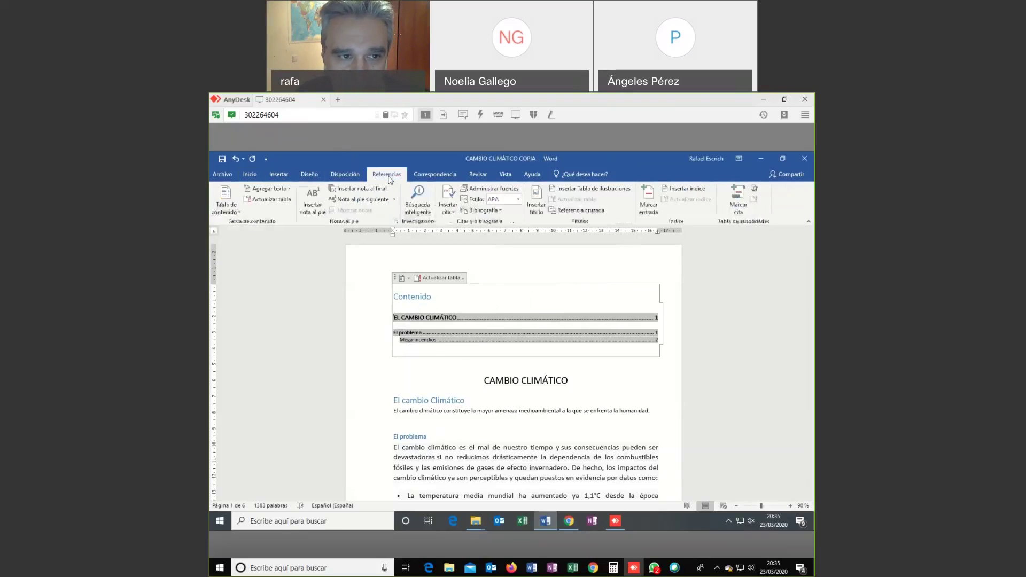
pyautogui.click(238, 214)
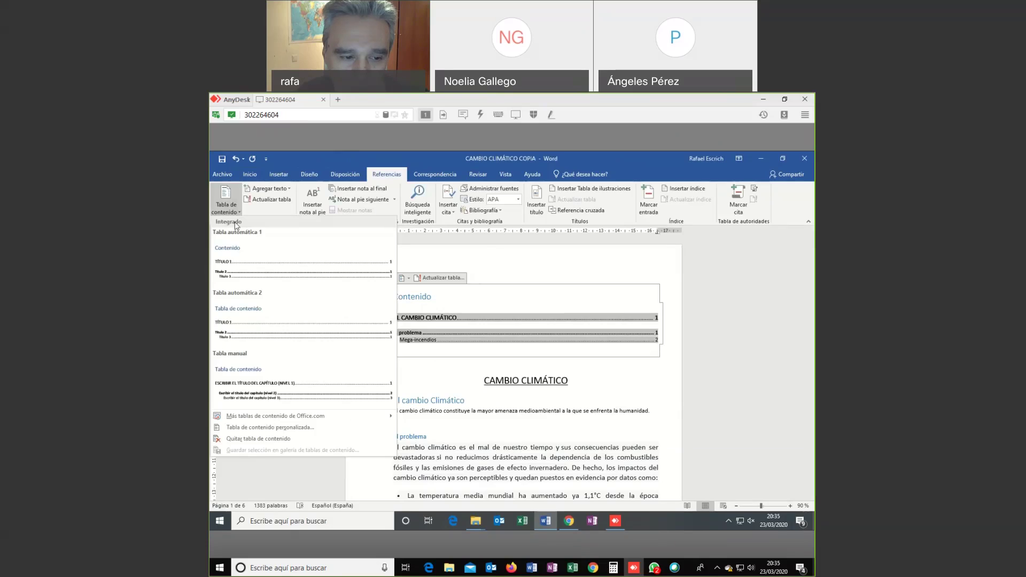
pyautogui.click(273, 428)
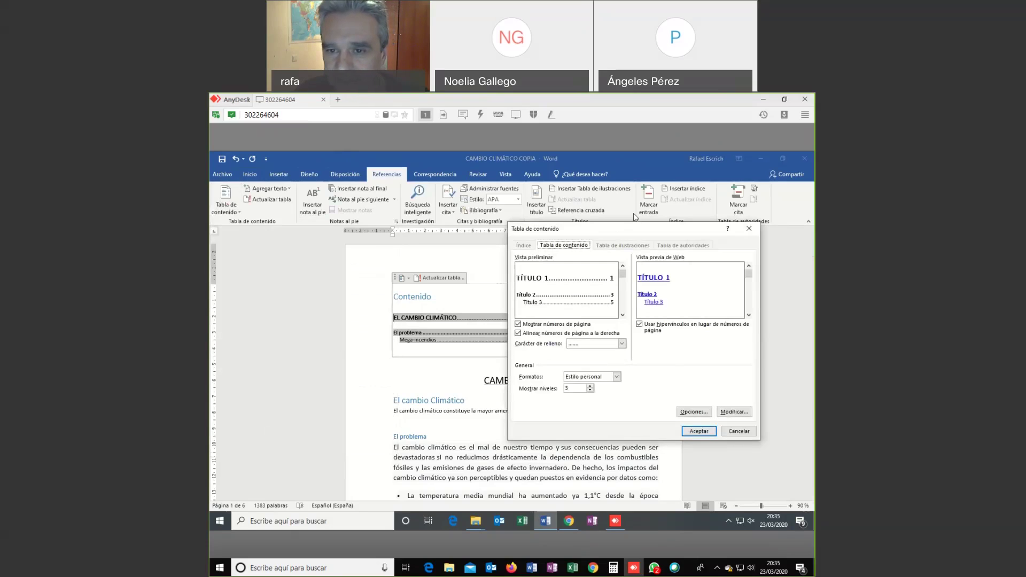
pyautogui.moveTo(642, 236); pyautogui.dragTo(475, 250)
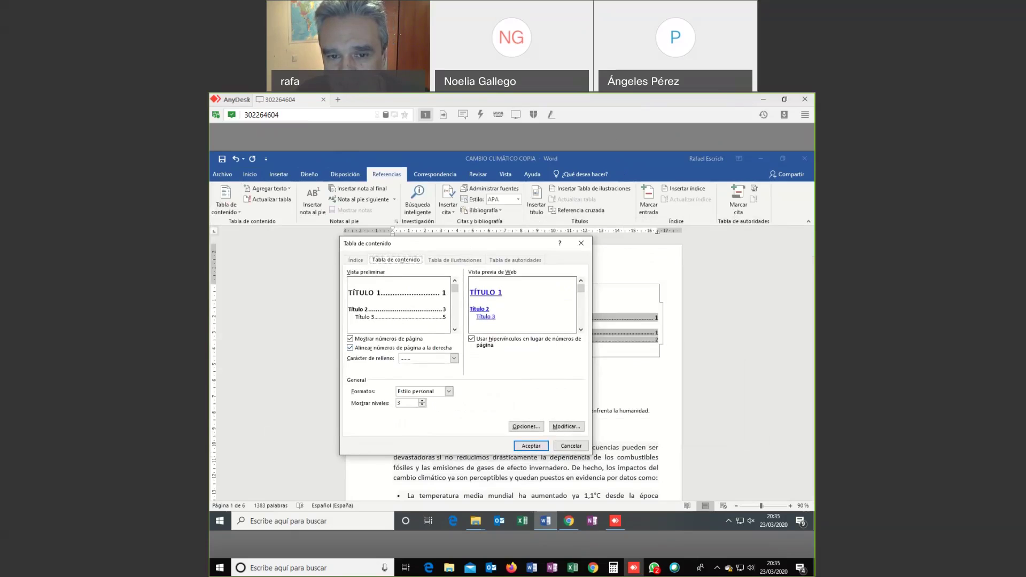
pyautogui.moveTo(467, 245); pyautogui.dragTo(572, 279)
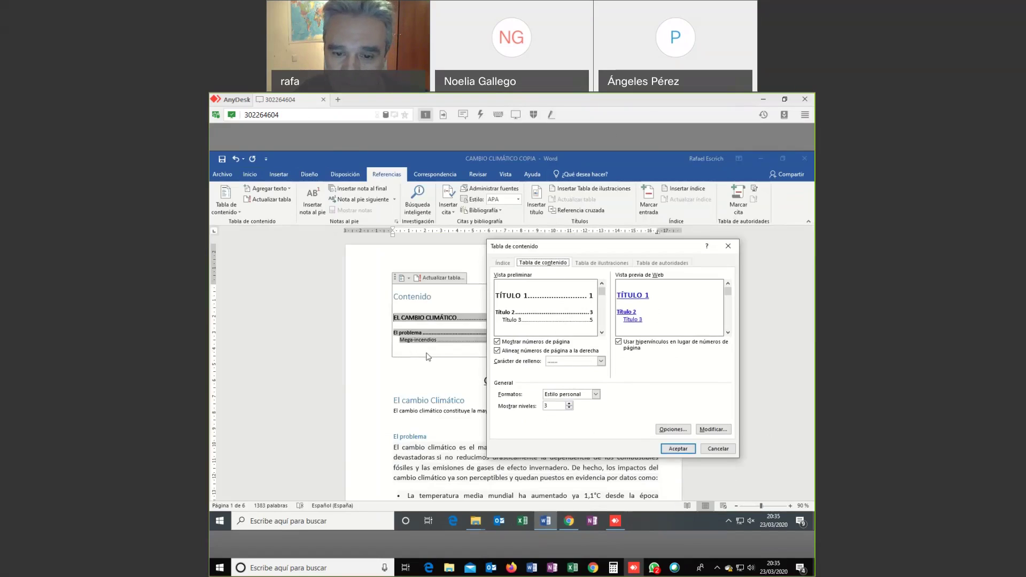
pyautogui.click(570, 404)
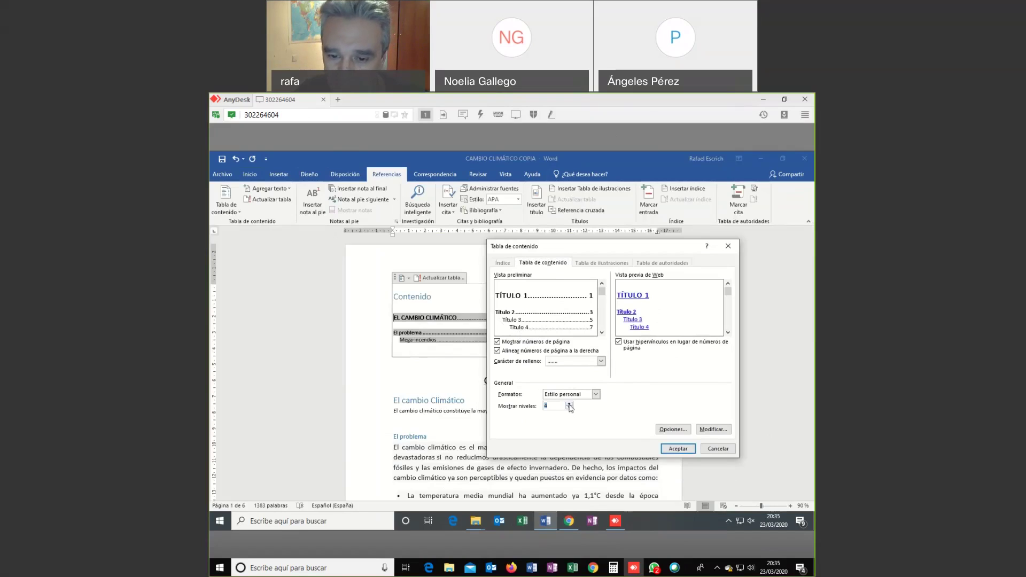
pyautogui.click(604, 311)
pyautogui.scroll(2, 604, 311)
pyautogui.scroll(-2, 602, 310)
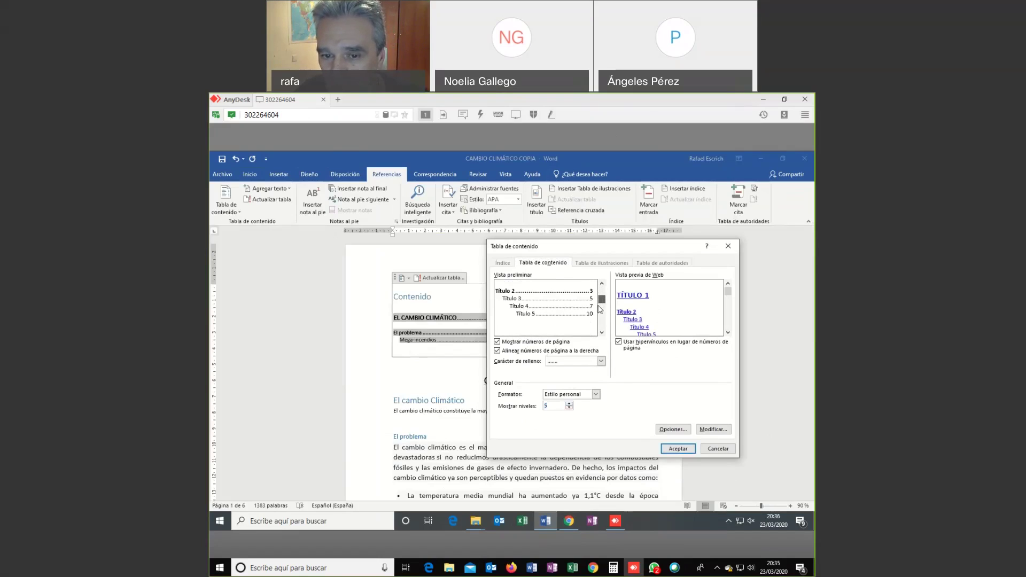
pyautogui.scroll(1, 601, 310)
pyautogui.moveTo(625, 250); pyautogui.dragTo(439, 261)
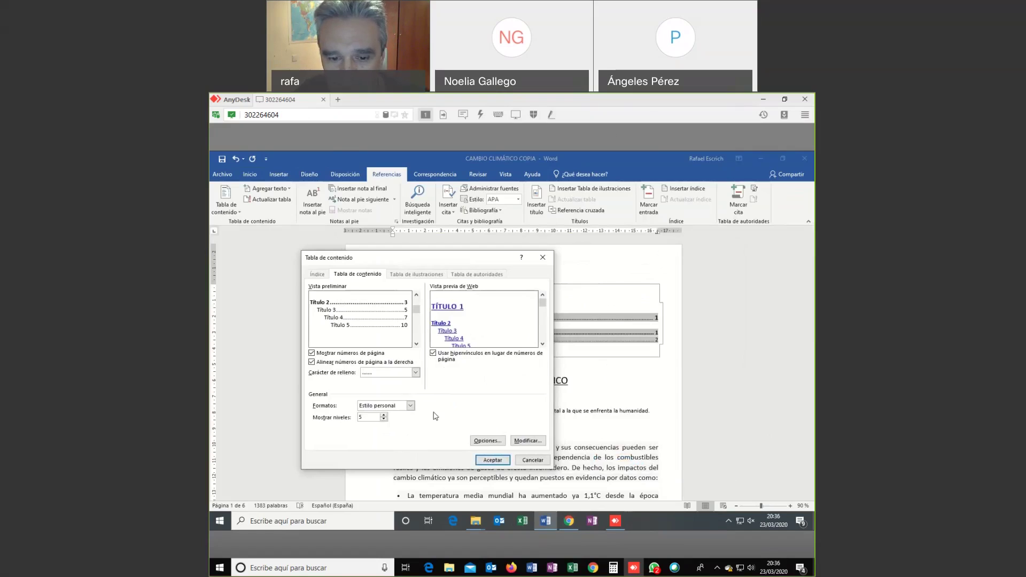
pyautogui.click(492, 460)
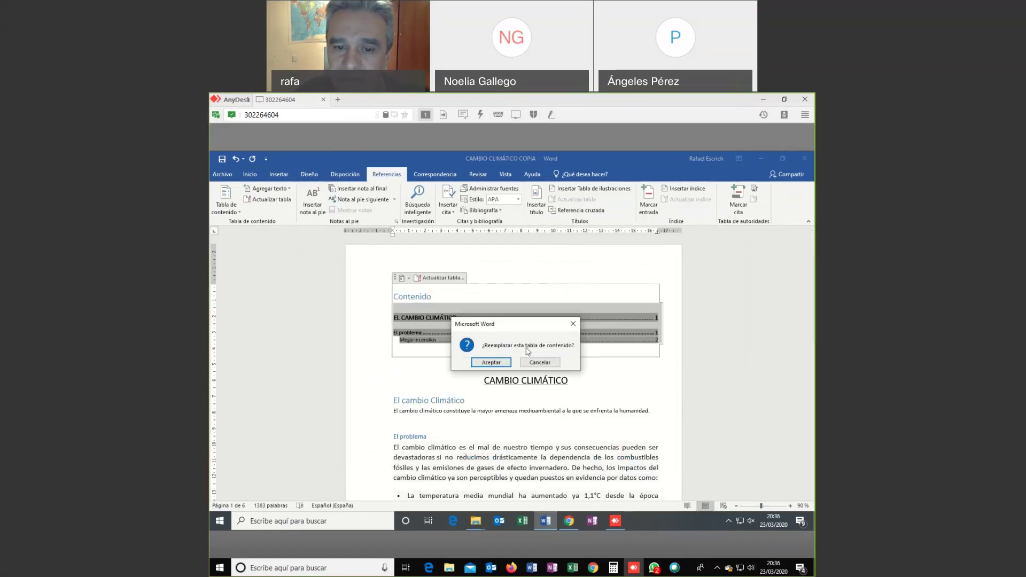
pyautogui.click(491, 363)
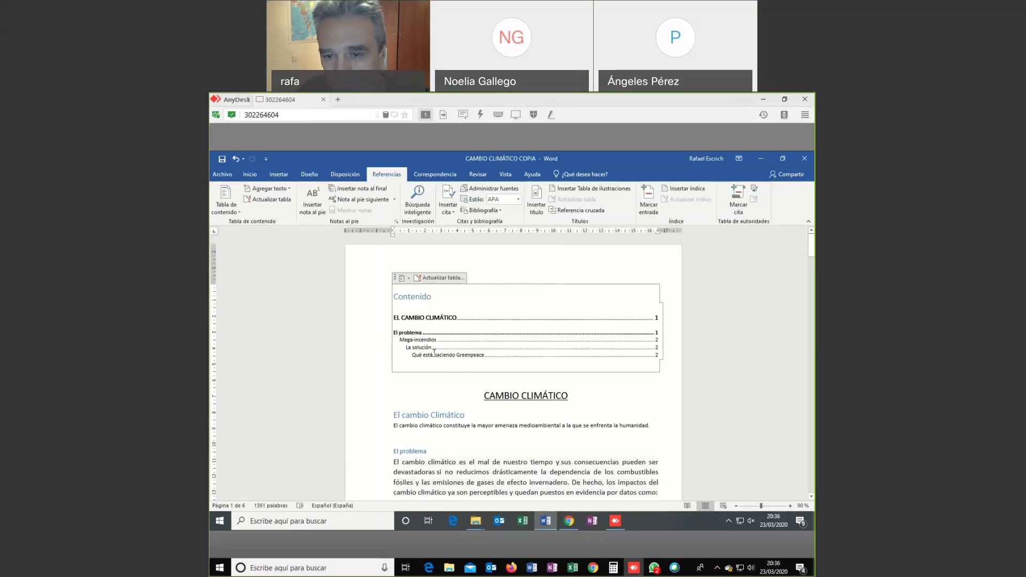
pyautogui.click(408, 348)
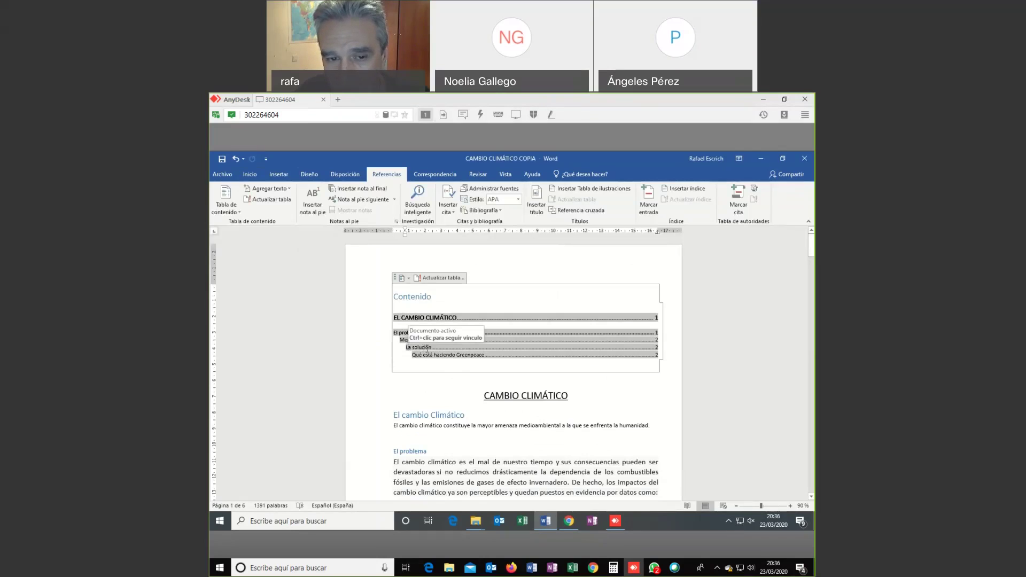
pyautogui.click(489, 358)
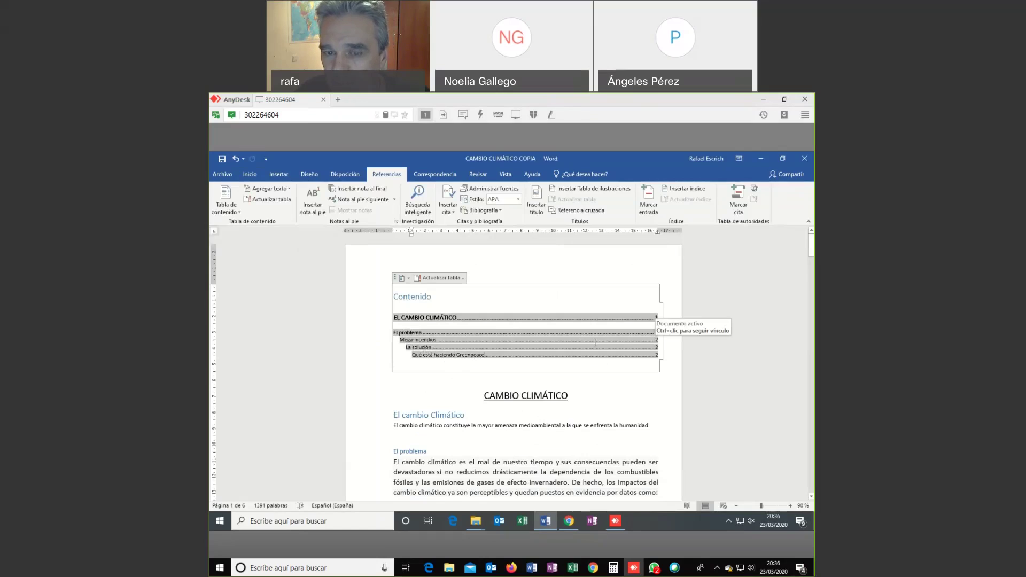
pyautogui.click(540, 426)
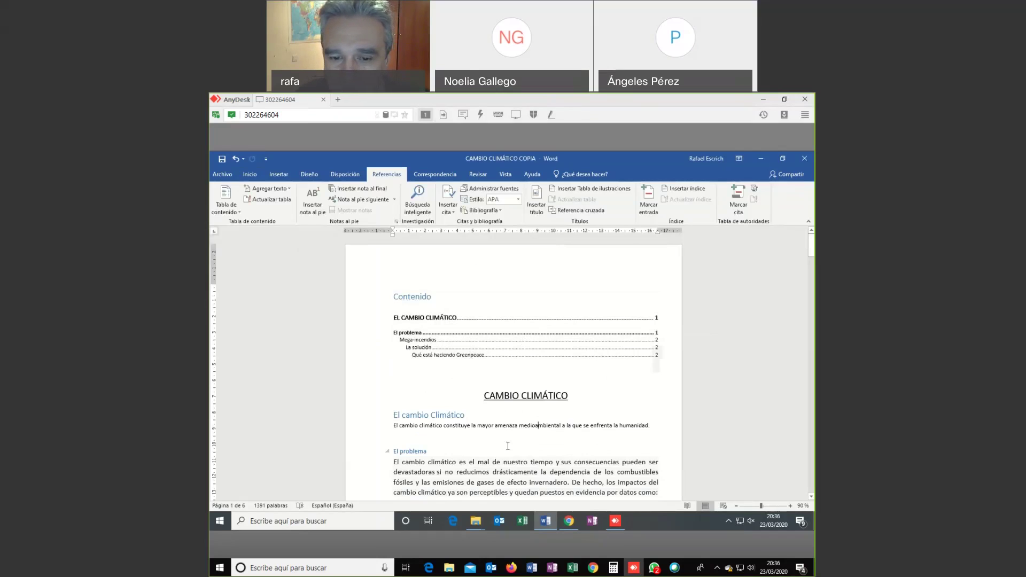
pyautogui.scroll(-1, 508, 435)
pyautogui.scroll(-5, 507, 435)
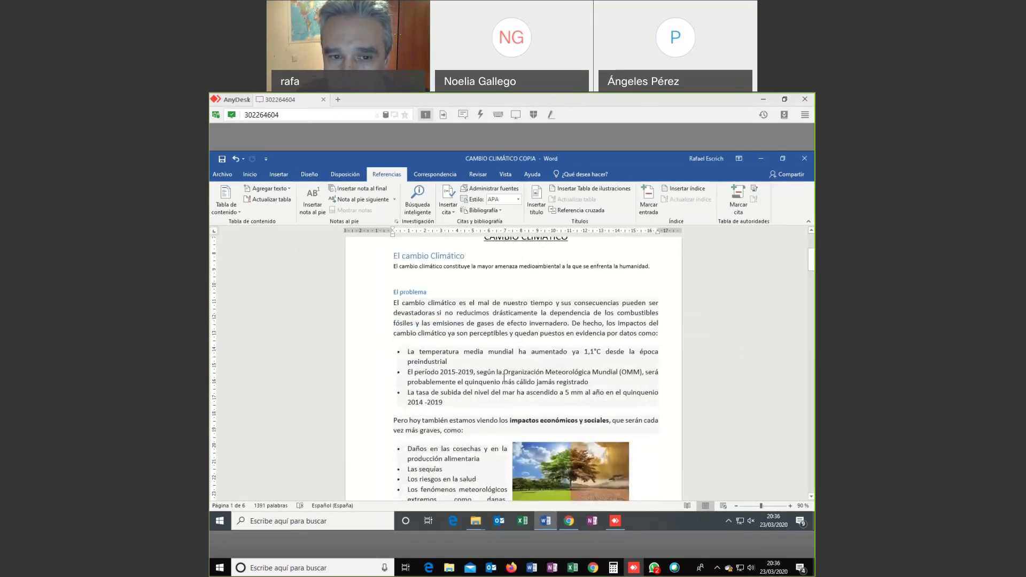
pyautogui.scroll(5, 475, 375)
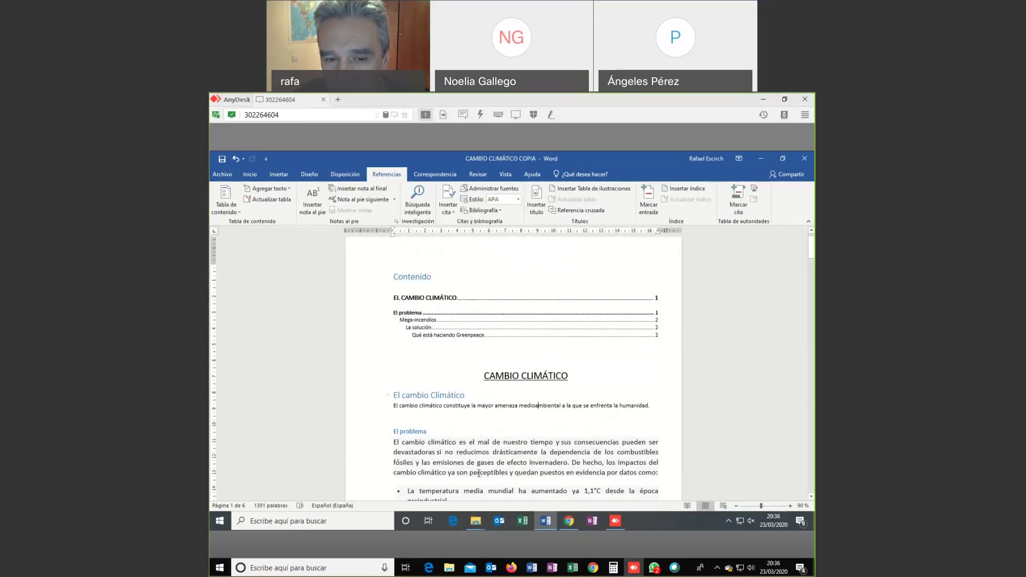
# - Update the entire table of contents rather than only its page numbers
pyautogui.rightClick(525, 307)
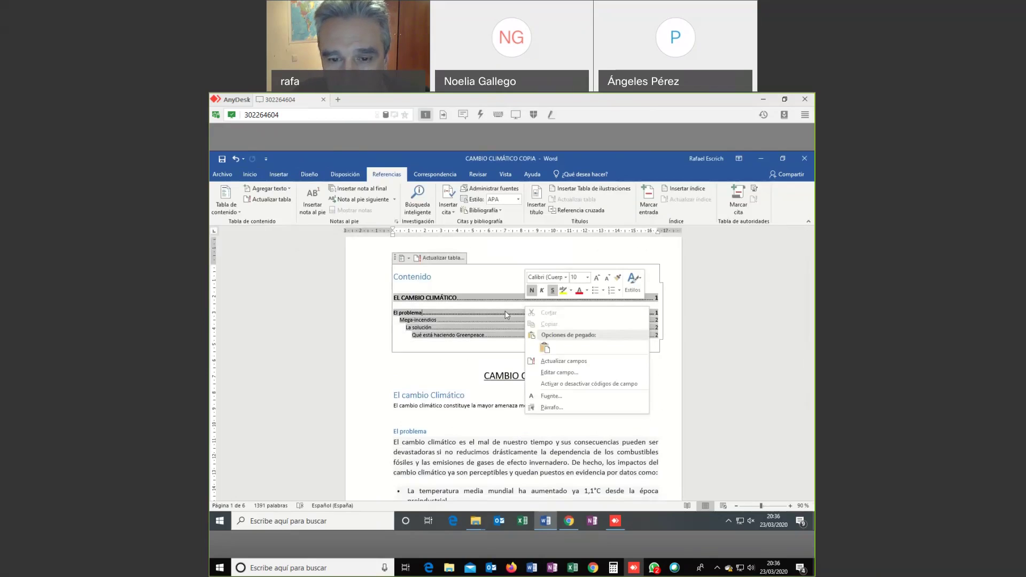
pyautogui.click(448, 259)
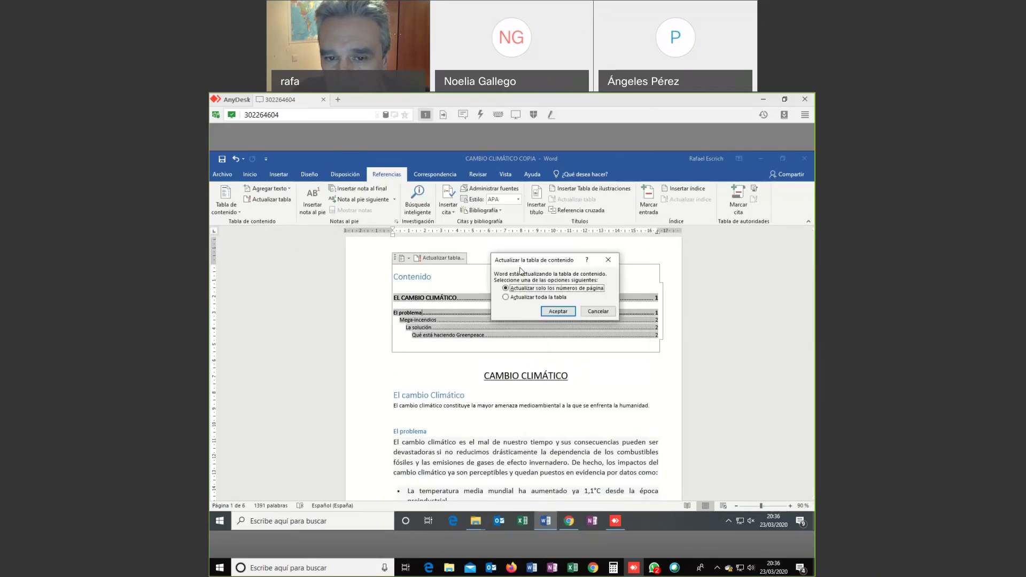
pyautogui.click(508, 298)
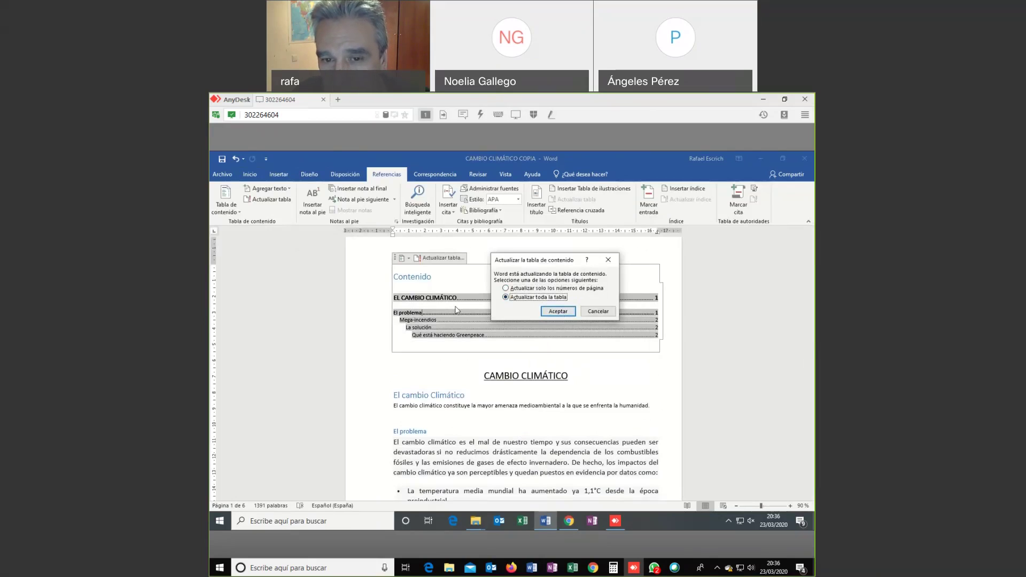
pyautogui.click(559, 312)
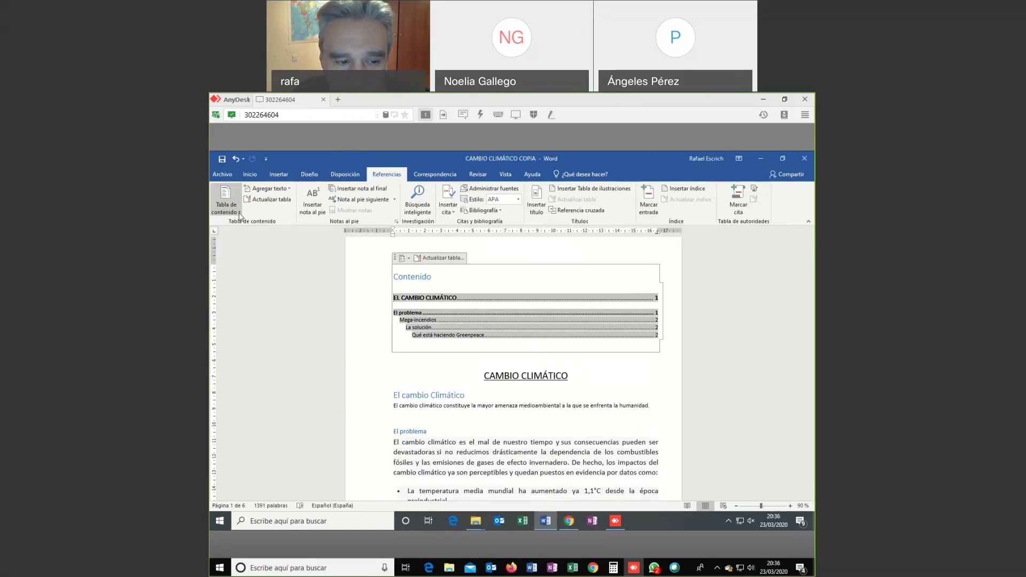
pyautogui.click(225, 207)
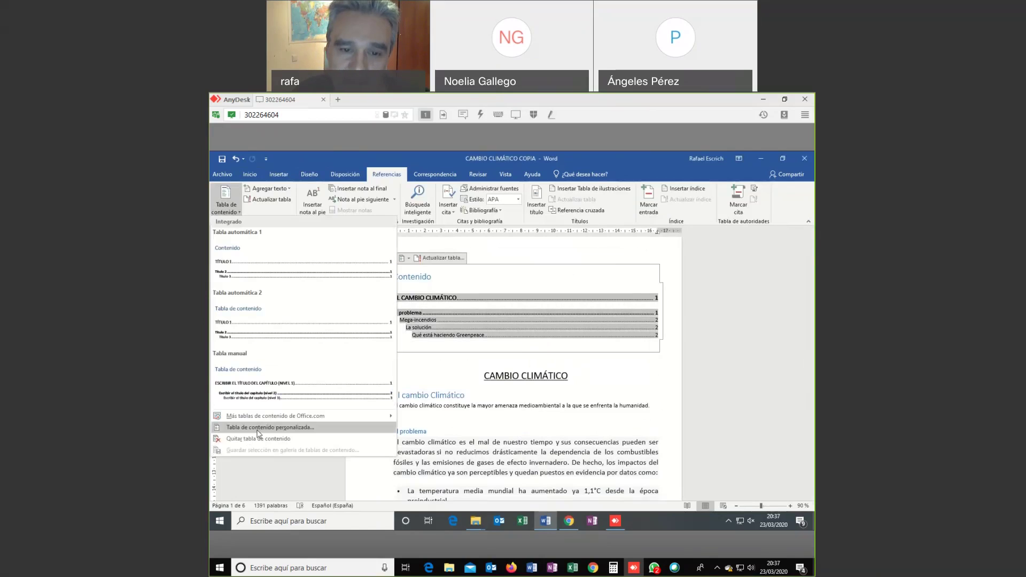
pyautogui.click(258, 428)
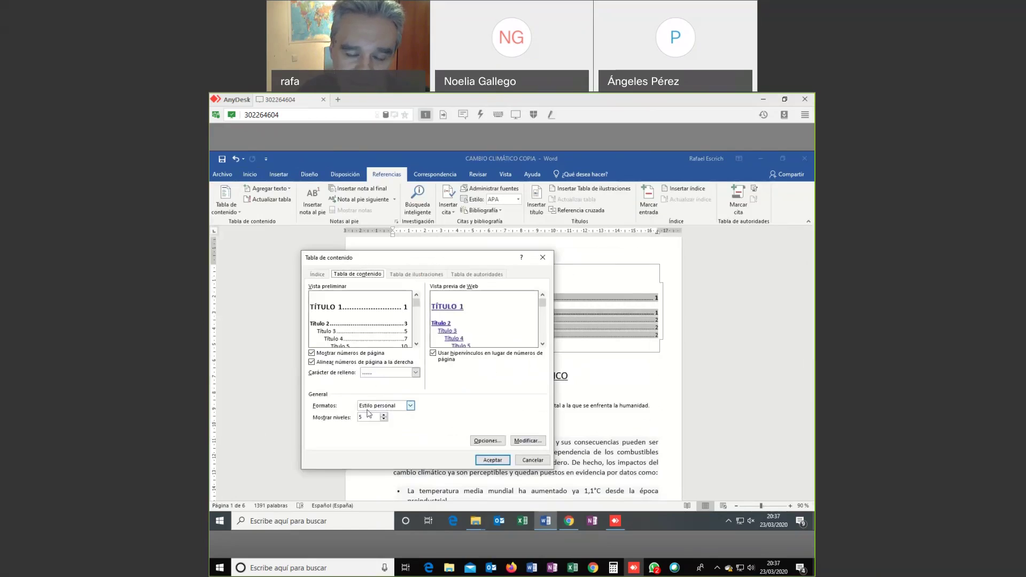
pyautogui.moveTo(470, 264)
pyautogui.mouseDown()
pyautogui.moveTo(521, 254)
pyautogui.moveTo(485, 259)
pyautogui.mouseUp()
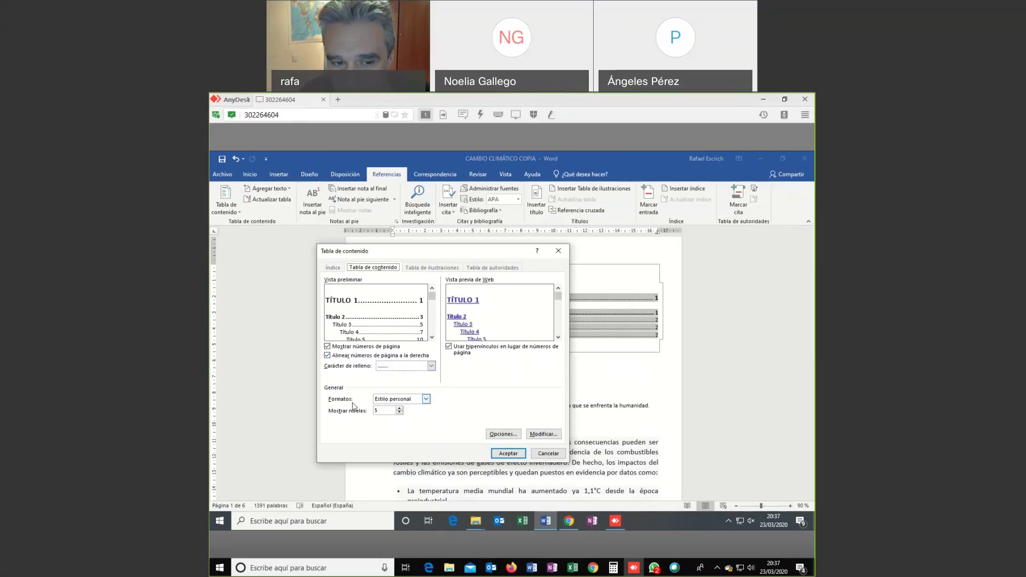
pyautogui.moveTo(484, 252)
pyautogui.mouseDown()
pyautogui.moveTo(615, 249)
pyautogui.moveTo(469, 250)
pyautogui.moveTo(502, 249)
pyautogui.mouseUp()
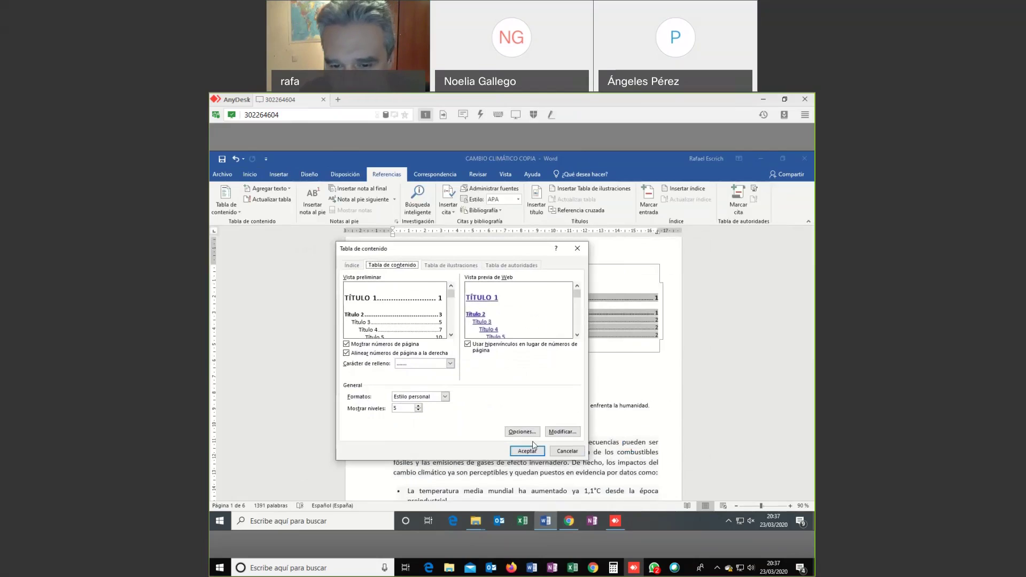
pyautogui.click(567, 452)
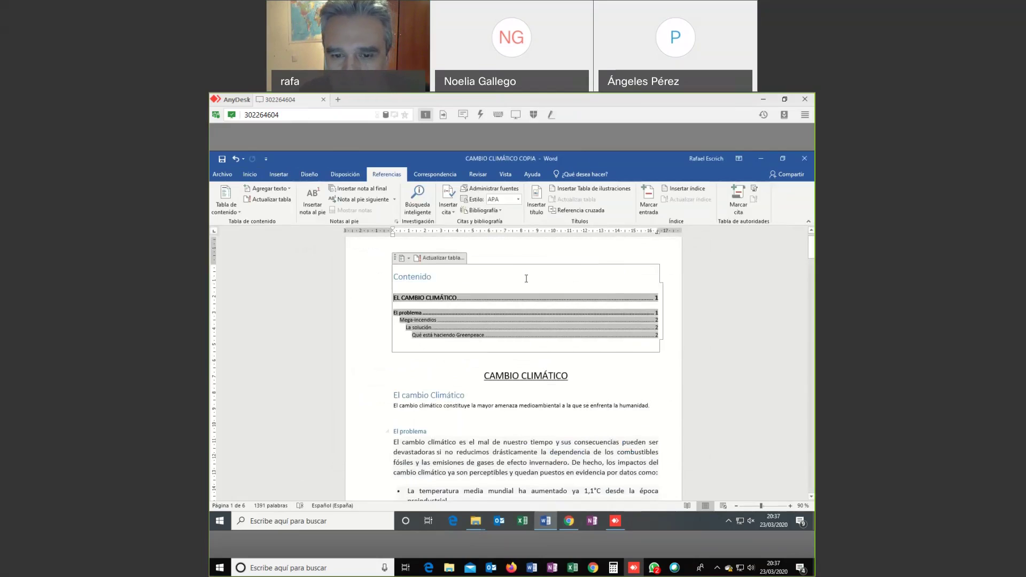
# - Add the dummy paragraph "dfhsdfklsdhlfkashdlfhdlhlsdhgds" at the end of the Mega-incendios section, just before the heading La solución
pyautogui.click(575, 443)
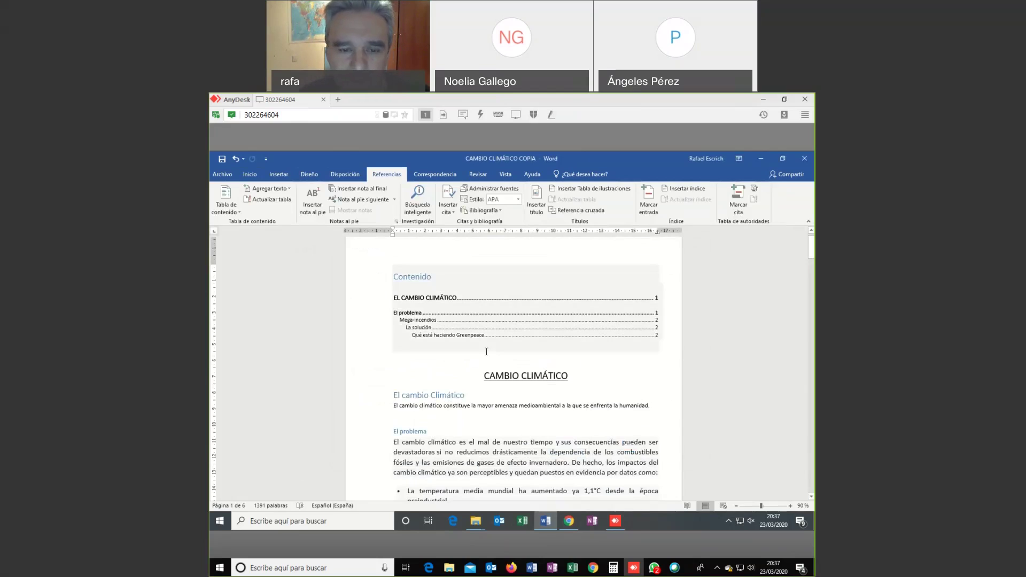
pyautogui.scroll(-2, 487, 351)
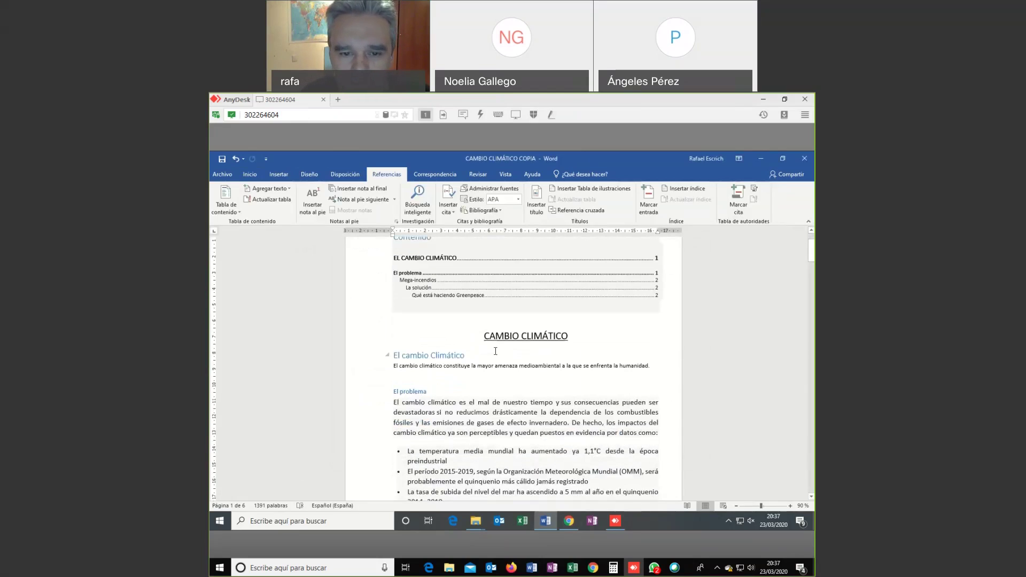
pyautogui.scroll(-3, 479, 354)
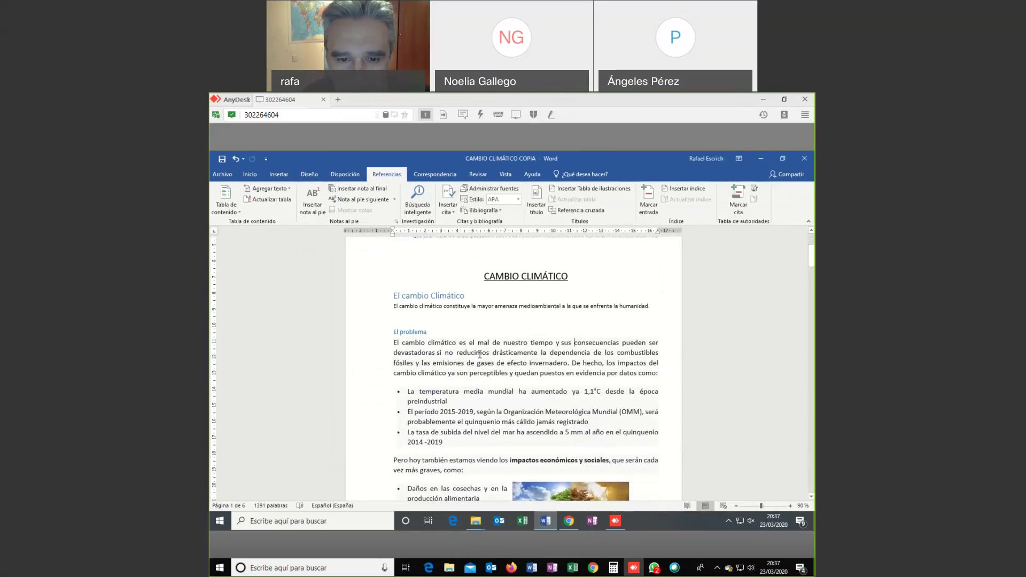
pyautogui.scroll(2, 480, 354)
pyautogui.scroll(-12, 484, 354)
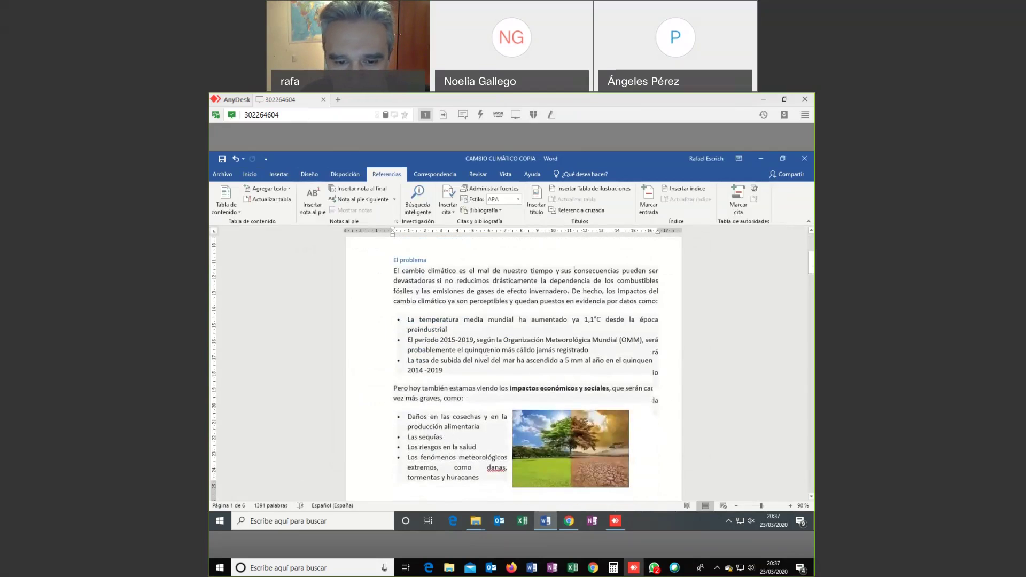
pyautogui.scroll(-8, 487, 352)
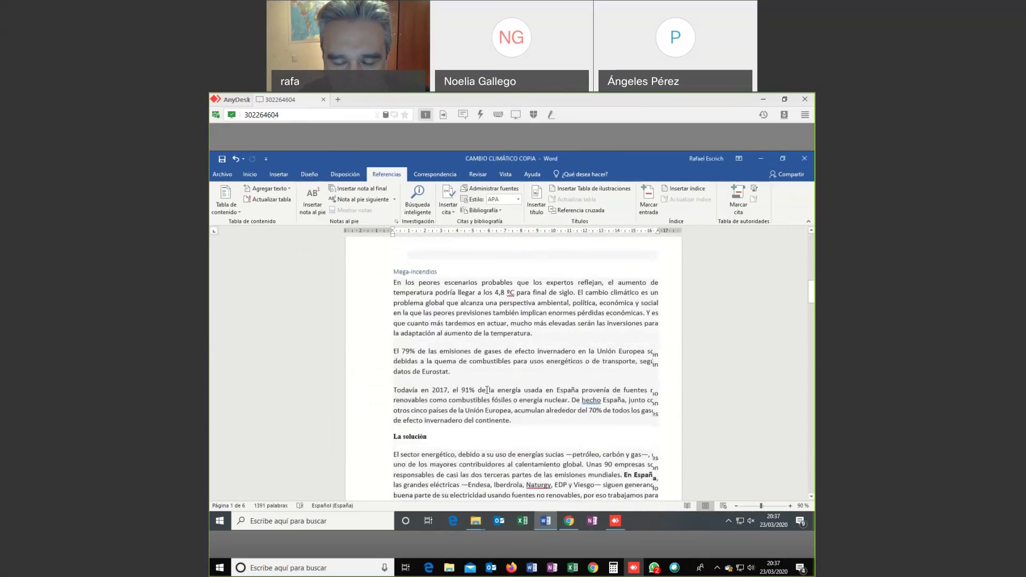
pyautogui.scroll(-2, 500, 377)
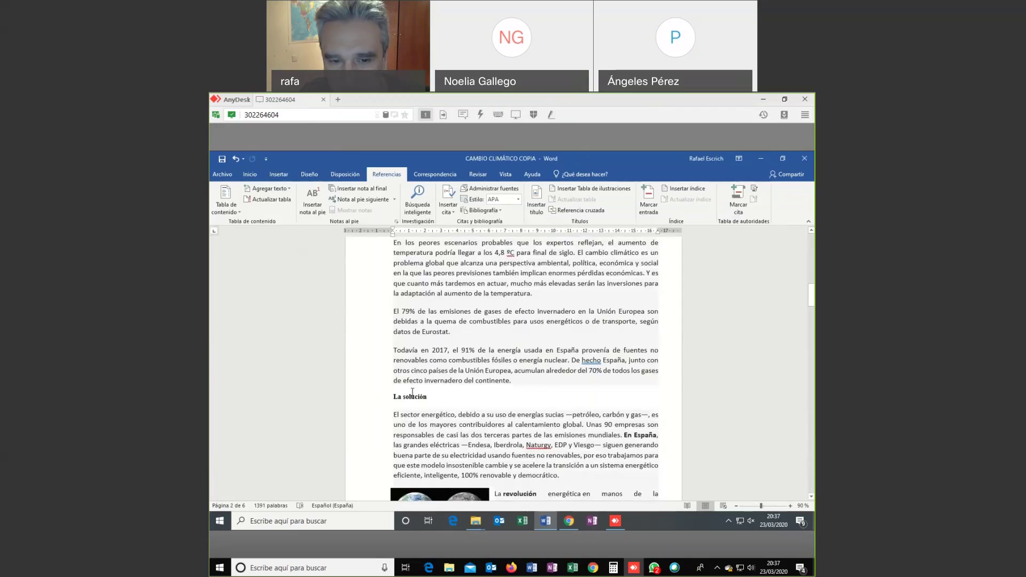
pyautogui.click(601, 391)
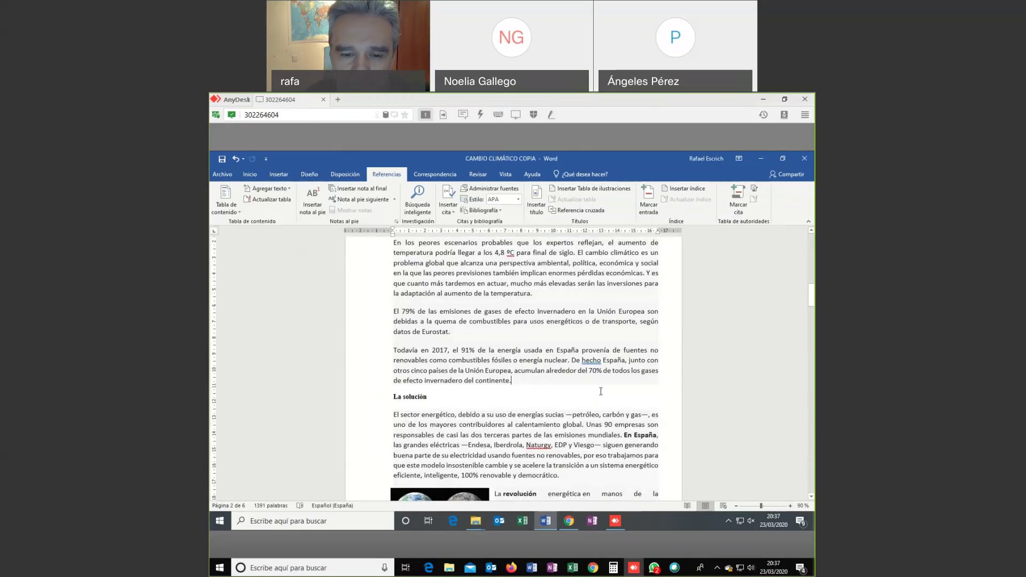
pyautogui.press('Return')
pyautogui.write('dfhsdfklsdhlfkashdlfhdlhlsdhgds')
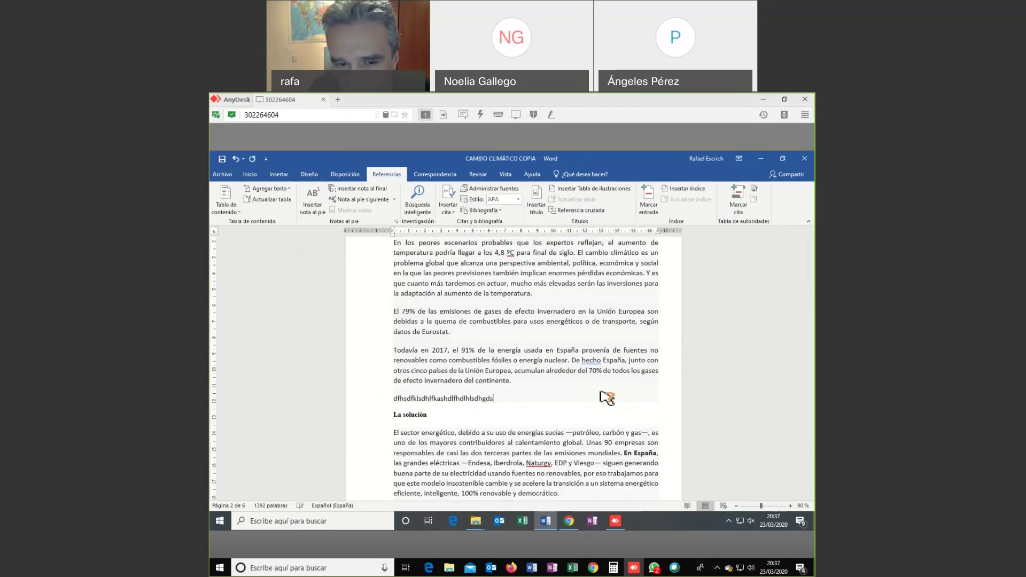
# - Generate two batches of random filler text with =rand() below the dummy paragraph at the end of the Mega-incendios section
pyautogui.press('Return')
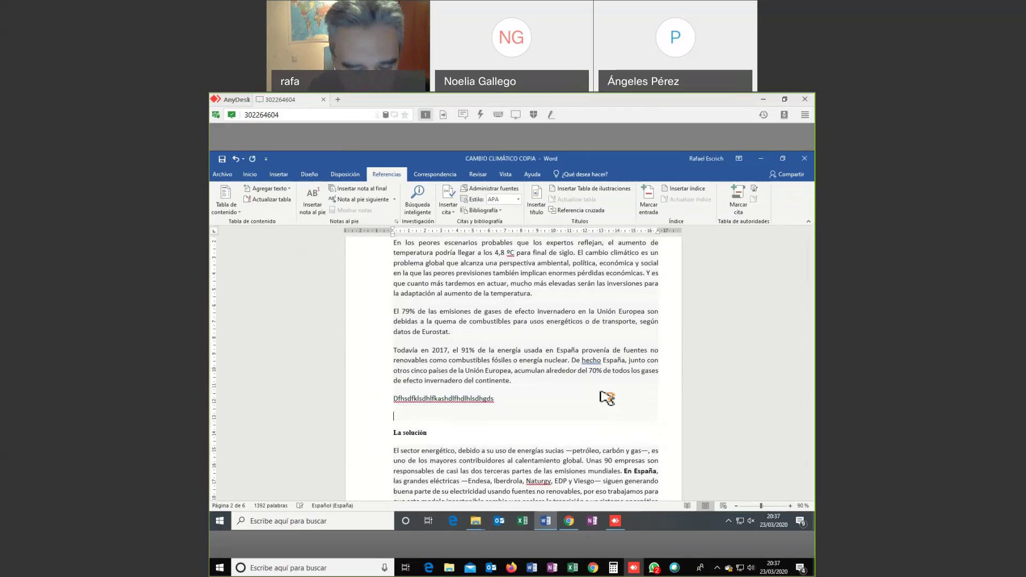
pyautogui.write('=')
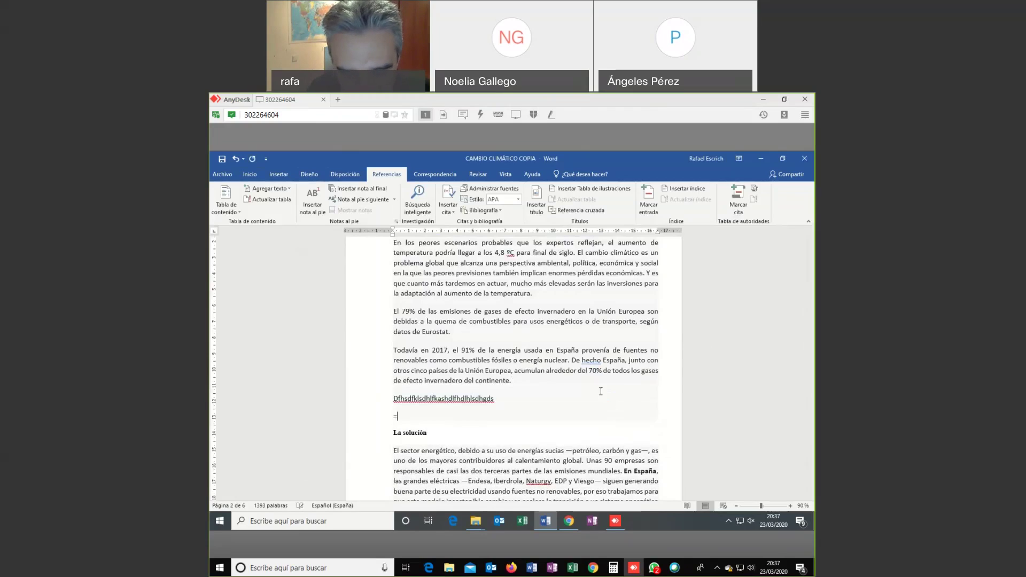
pyautogui.write('rand()')
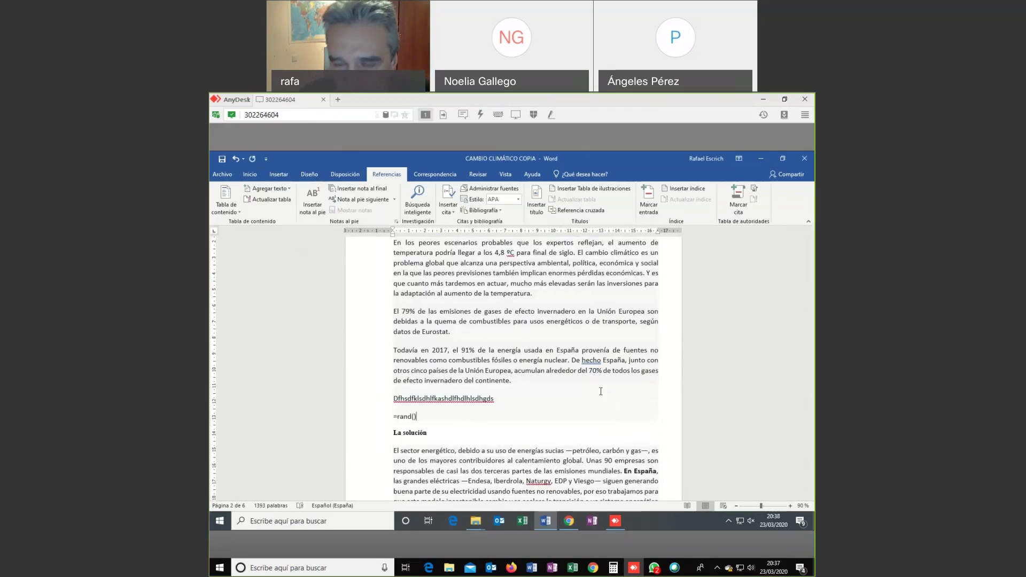
pyautogui.press('Return')
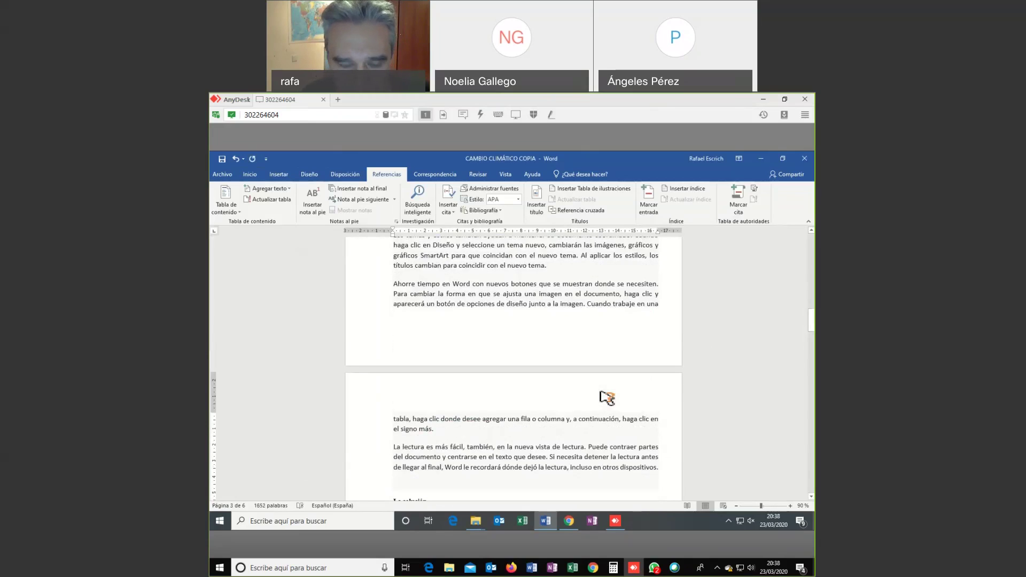
pyautogui.write('=r')
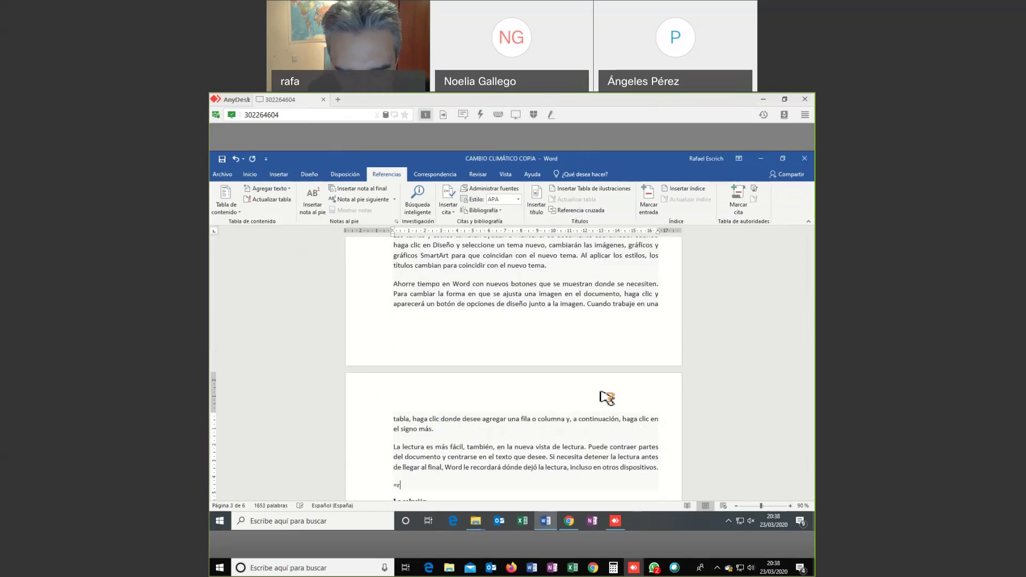
pyautogui.write('and()')
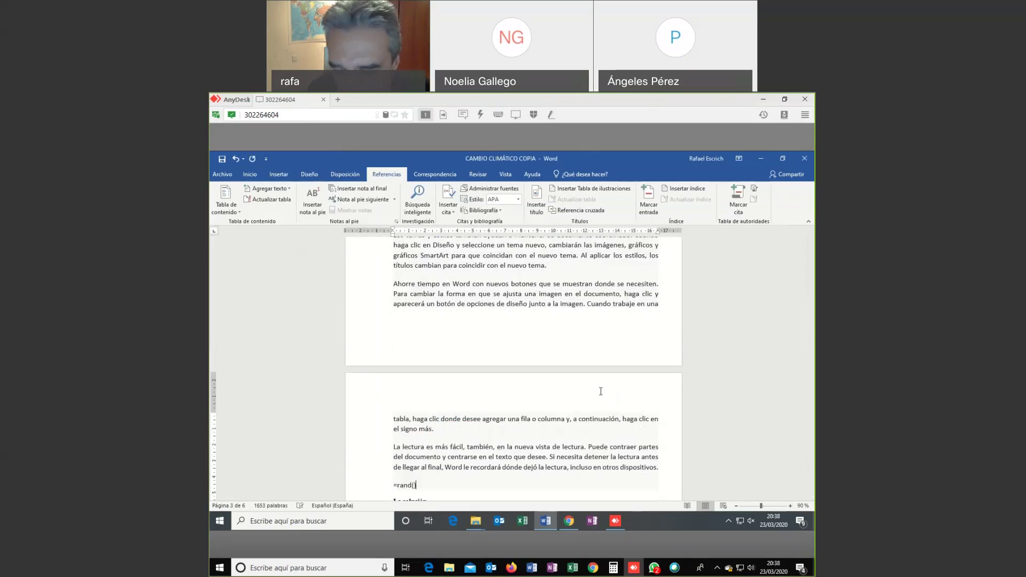
pyautogui.press('Return')
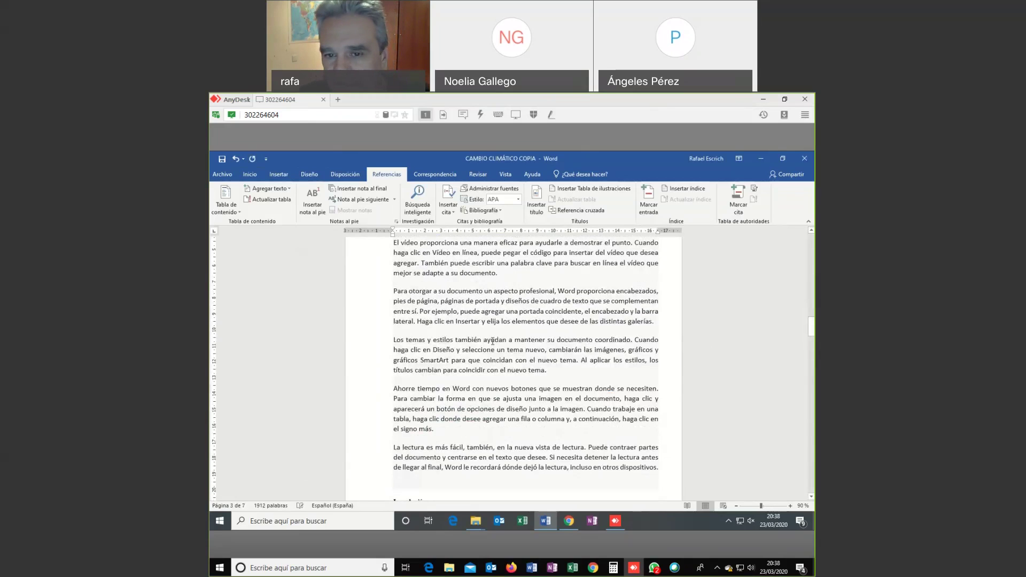
# - Open the custom table of contents settings for the table at the start of the document
pyautogui.scroll(5, 495, 321)
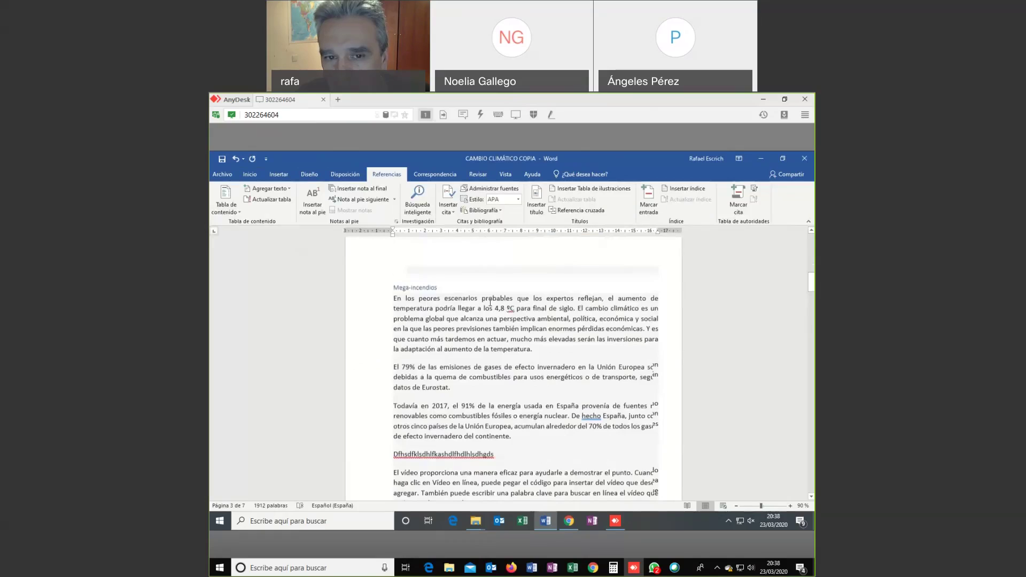
pyautogui.scroll(10, 495, 316)
pyautogui.click(498, 323)
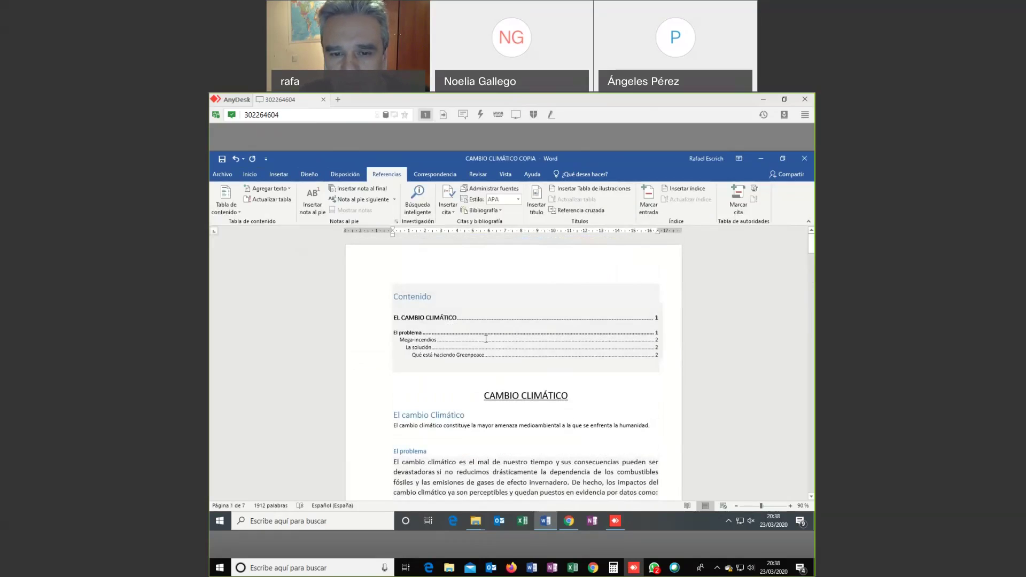
pyautogui.click(241, 212)
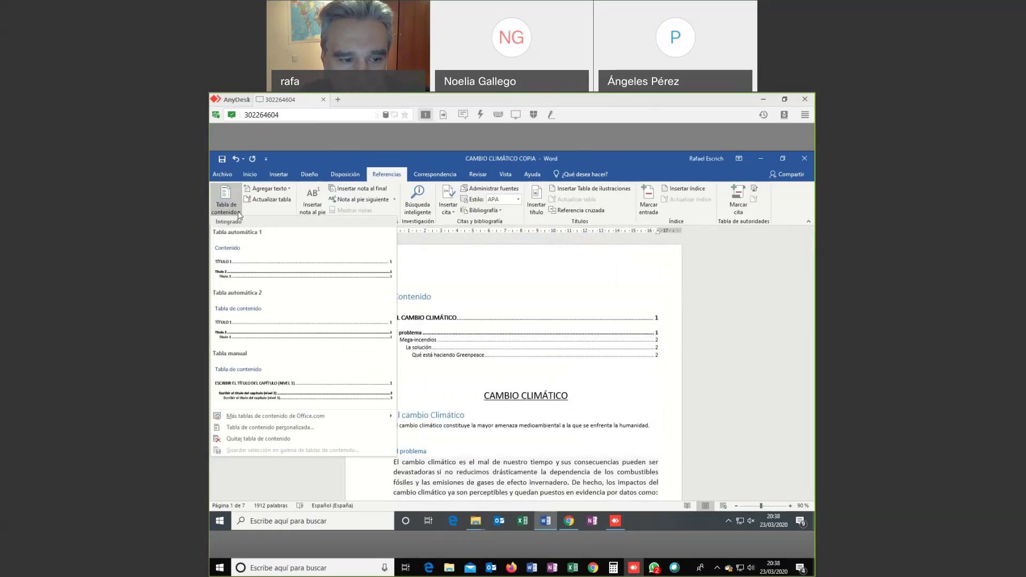
pyautogui.click(266, 428)
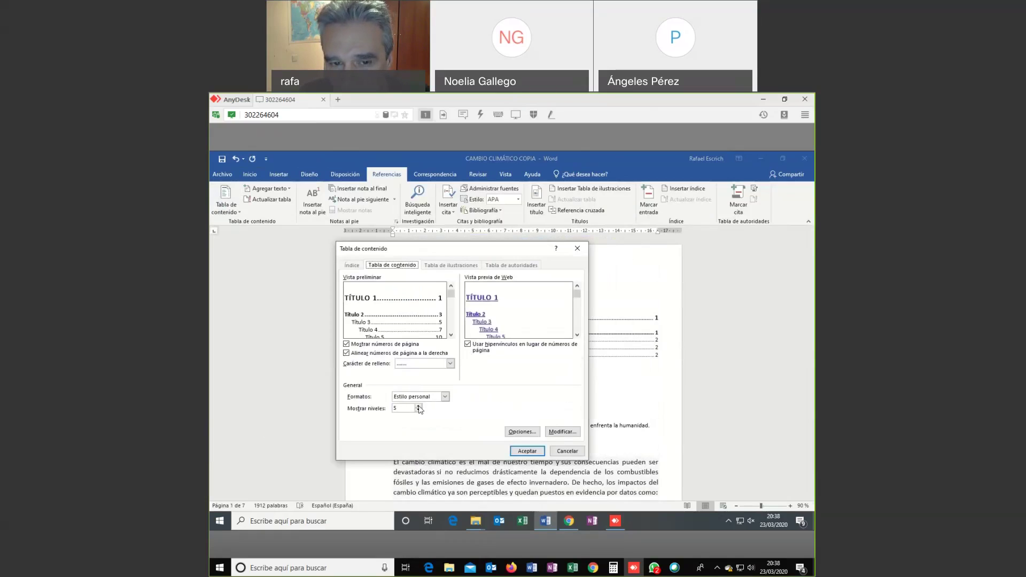
pyautogui.moveTo(492, 249); pyautogui.dragTo(395, 227)
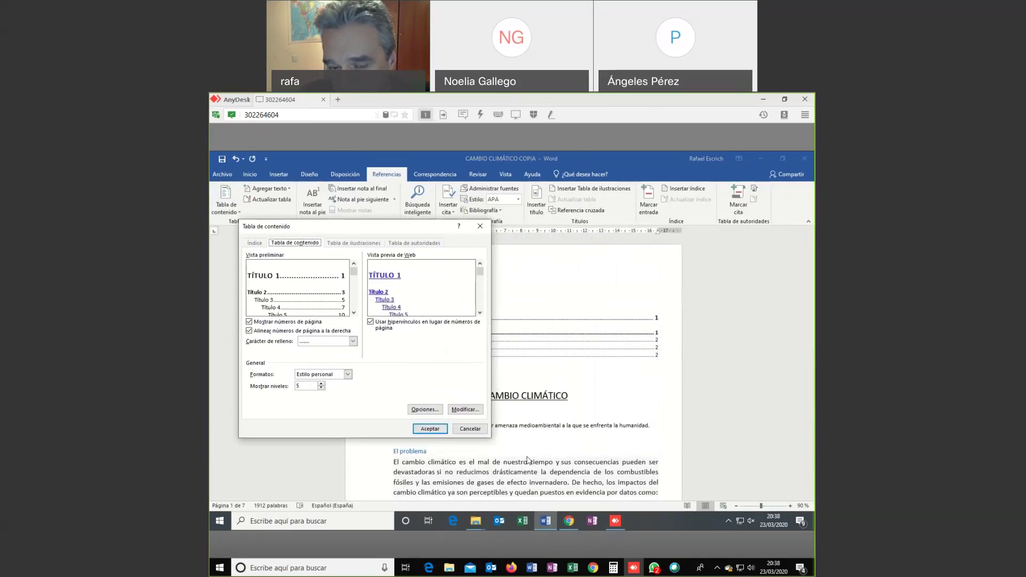
# - Try the (ninguno), dotted and dashed leader characters for the table of contents, and set the leader to the underscore line
pyautogui.click(352, 342)
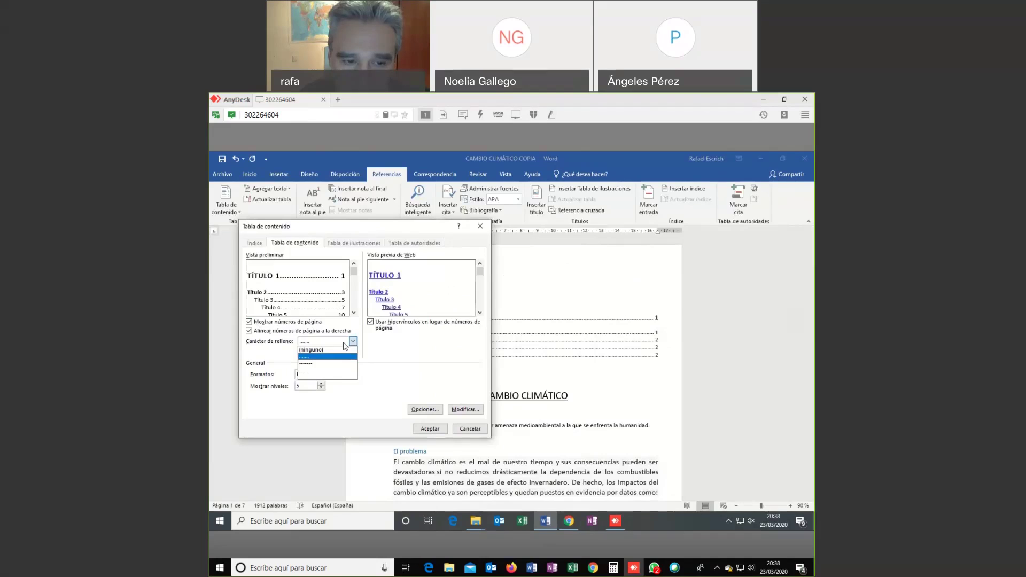
pyautogui.click(314, 351)
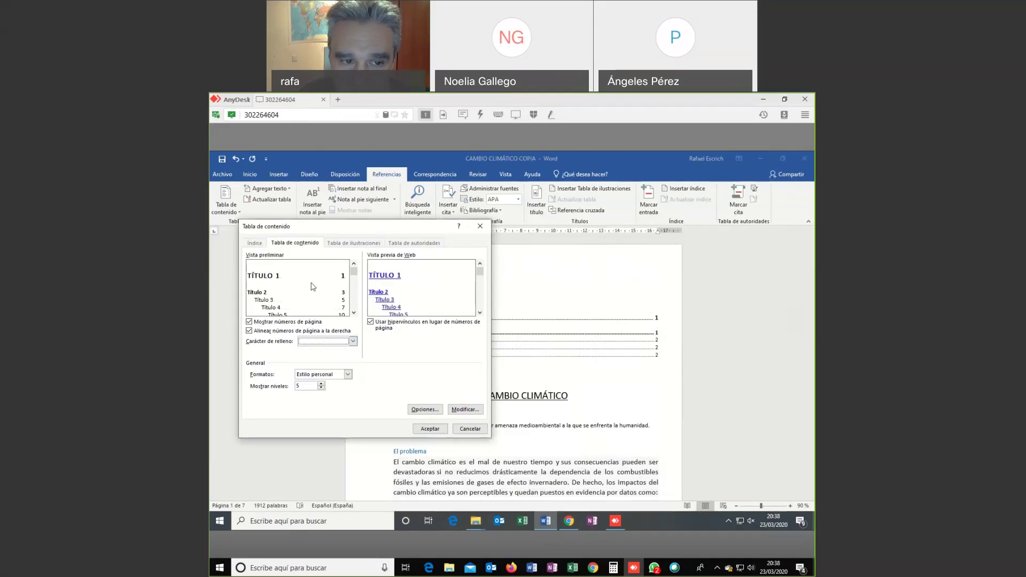
pyautogui.click(353, 341)
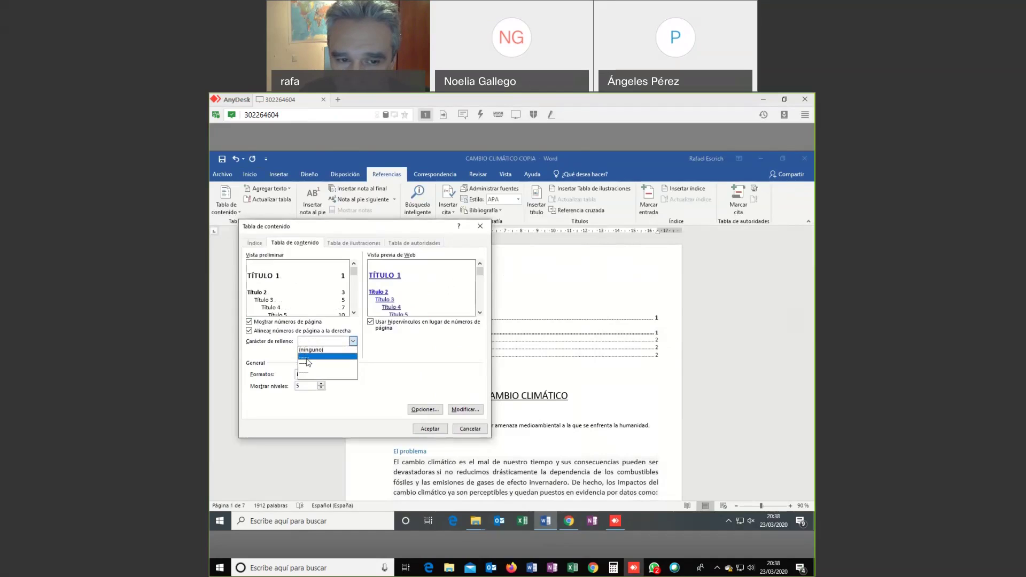
pyautogui.click(307, 357)
pyautogui.click(352, 341)
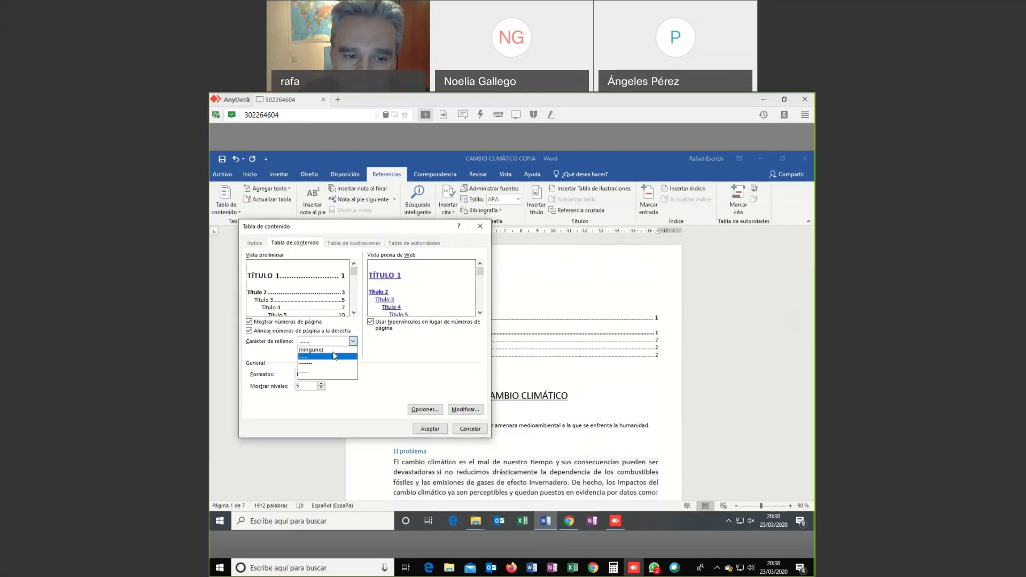
pyautogui.click(315, 363)
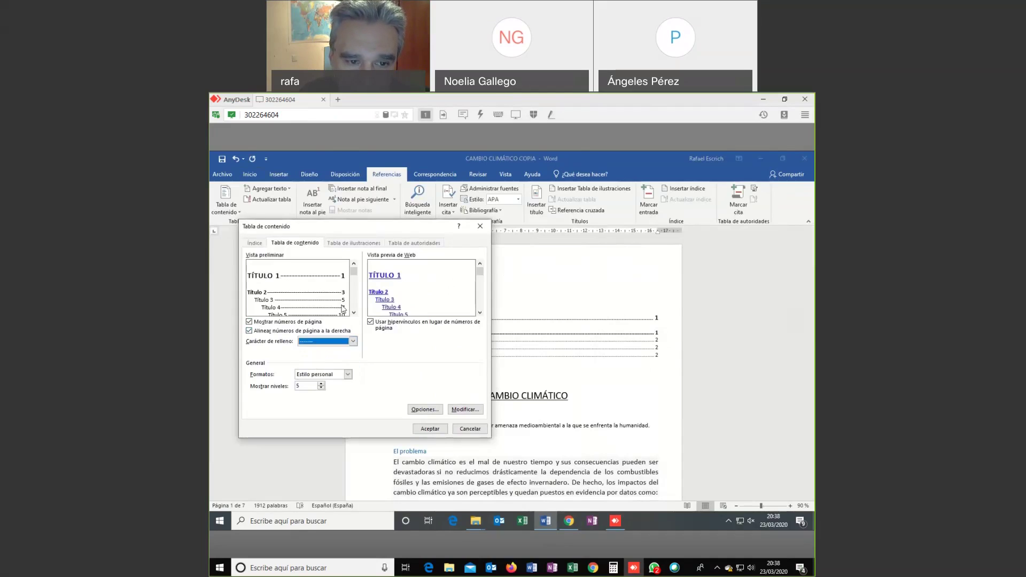
pyautogui.click(353, 341)
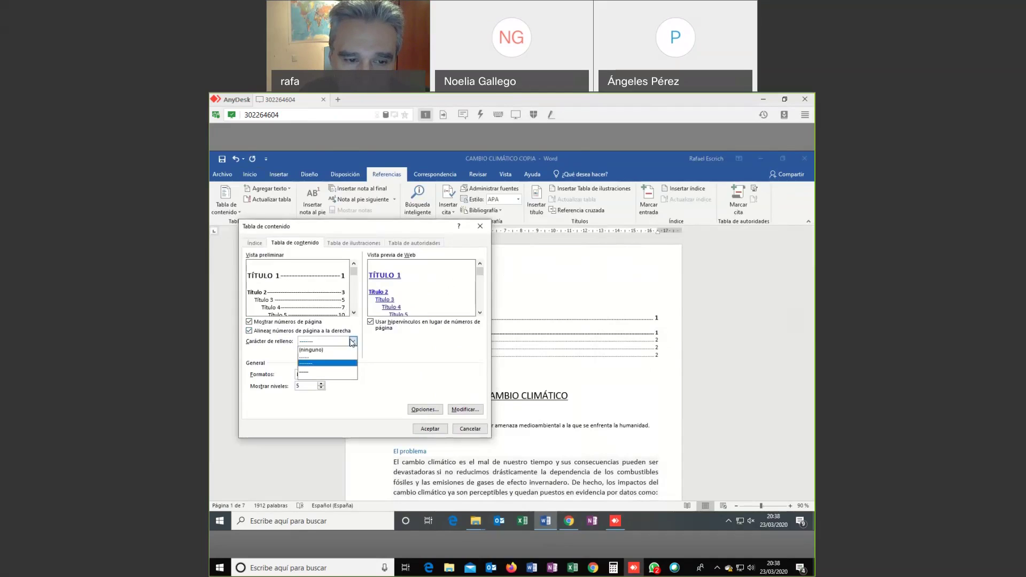
pyautogui.click(306, 372)
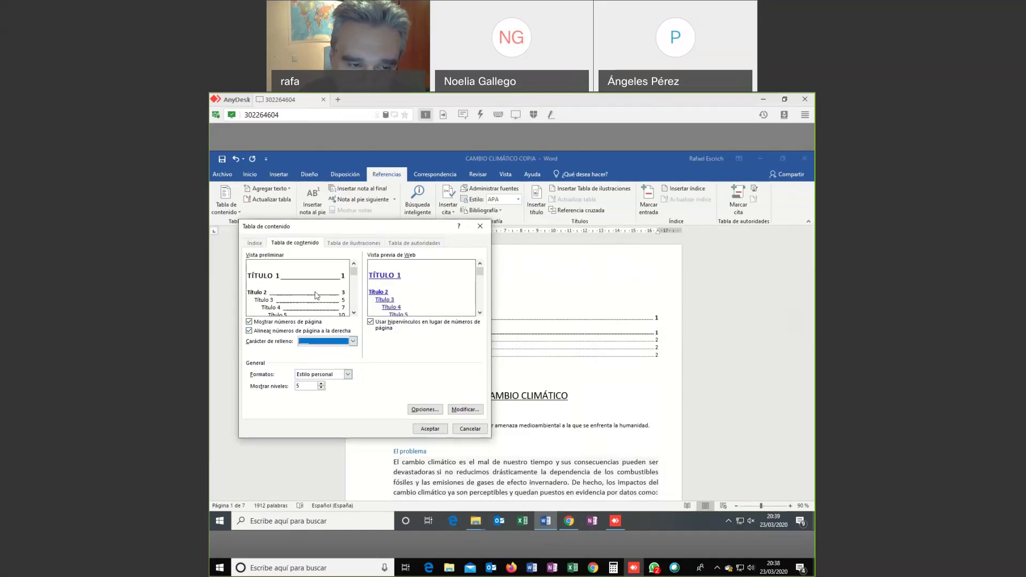
# - Turn off the page numbers in the table of contents preview and turn them back on
pyautogui.click(252, 323)
pyautogui.click(251, 323)
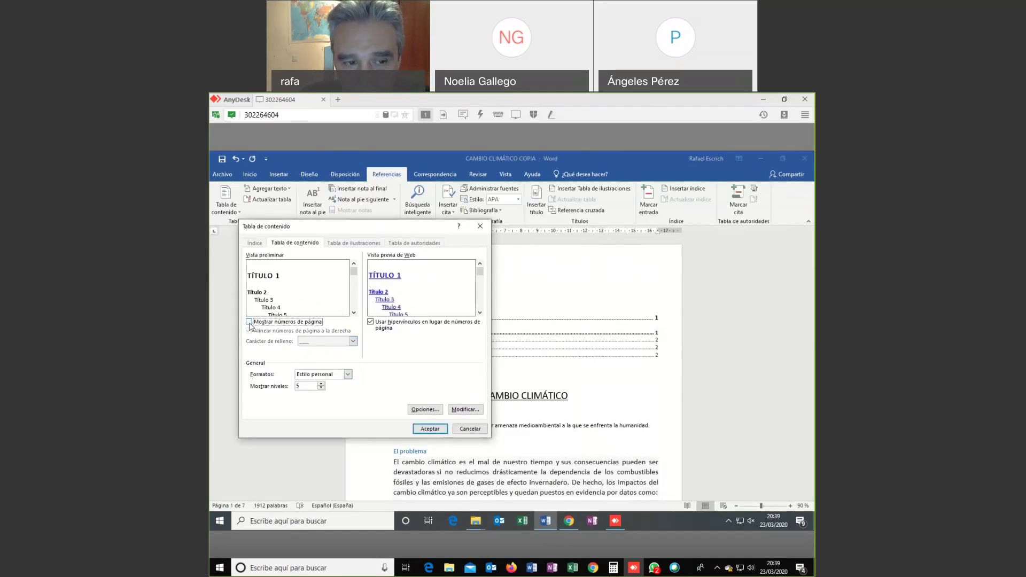
pyautogui.click(250, 323)
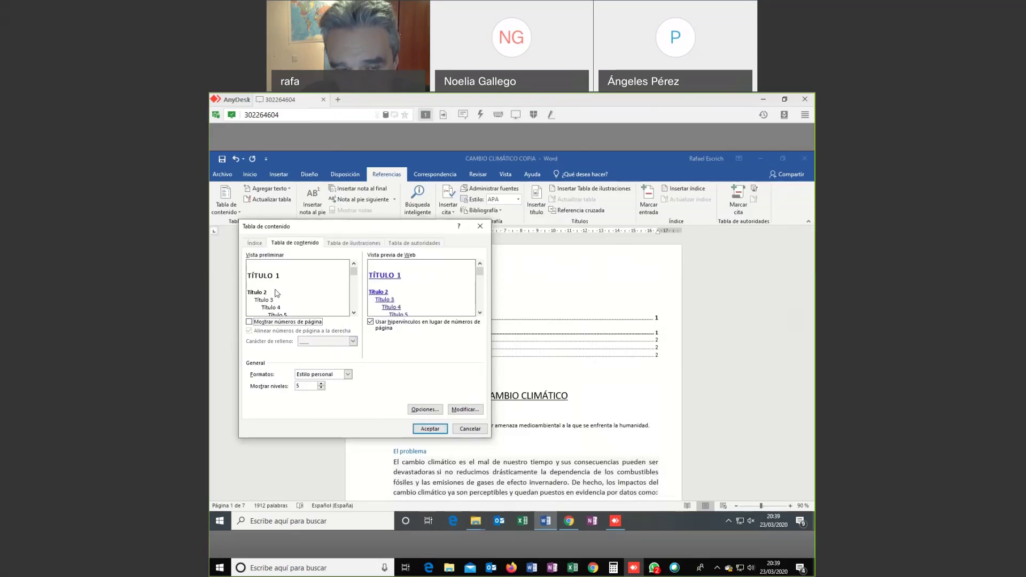
pyautogui.click(250, 322)
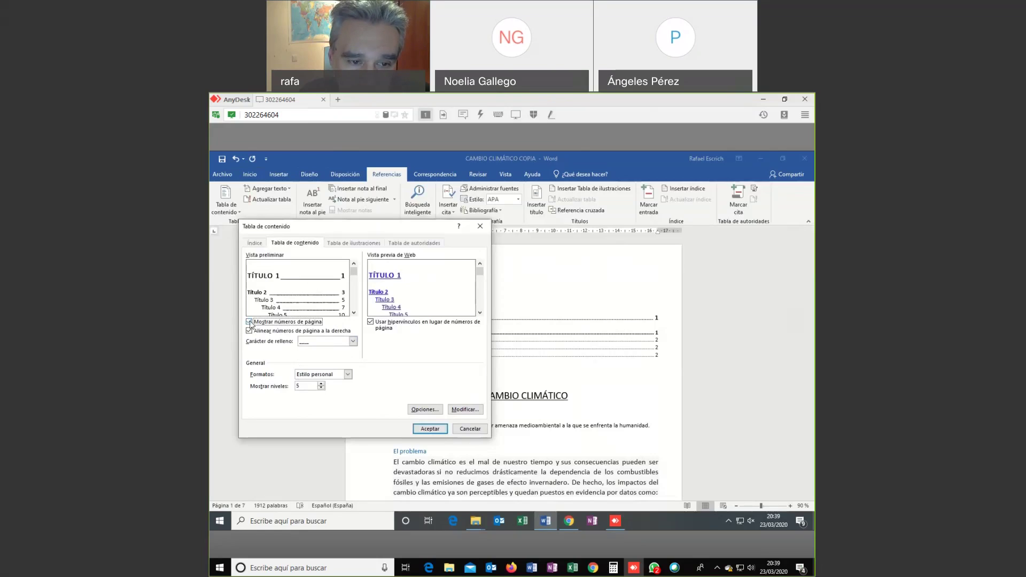
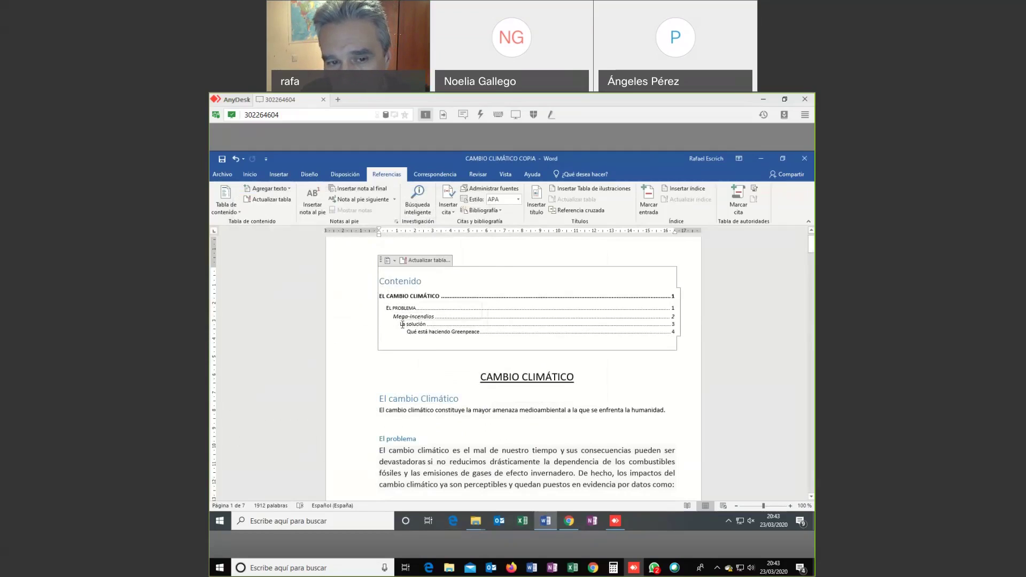
# - Open the style and level options of the custom table of contents for the existing Contenido table
pyautogui.click(412, 334)
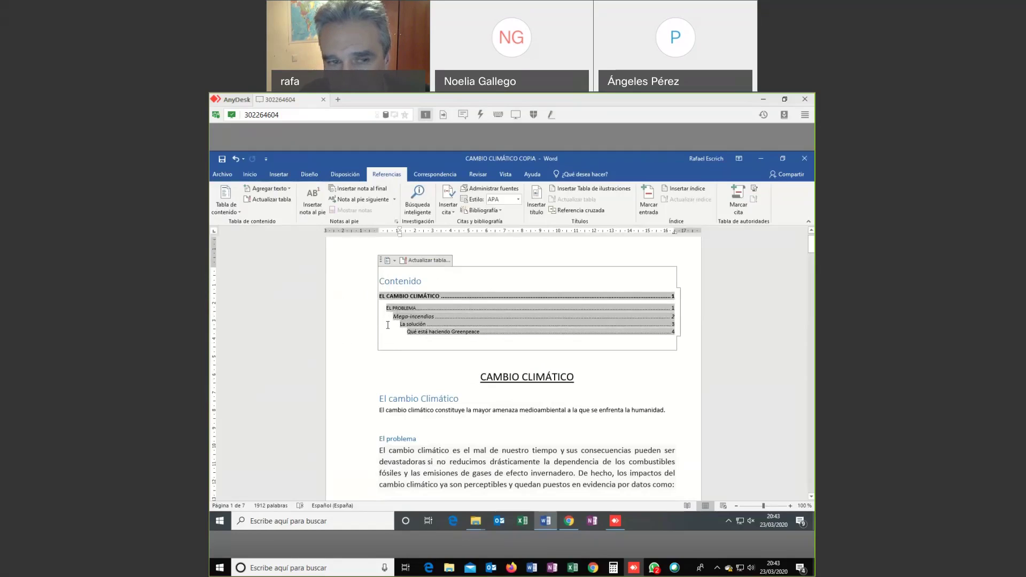
pyautogui.click(509, 334)
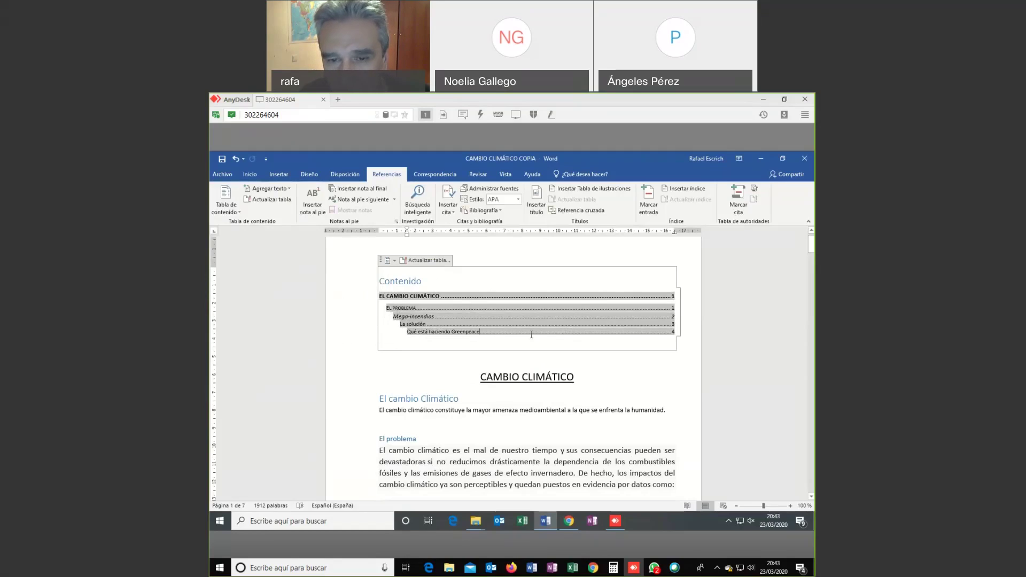
pyautogui.click(225, 203)
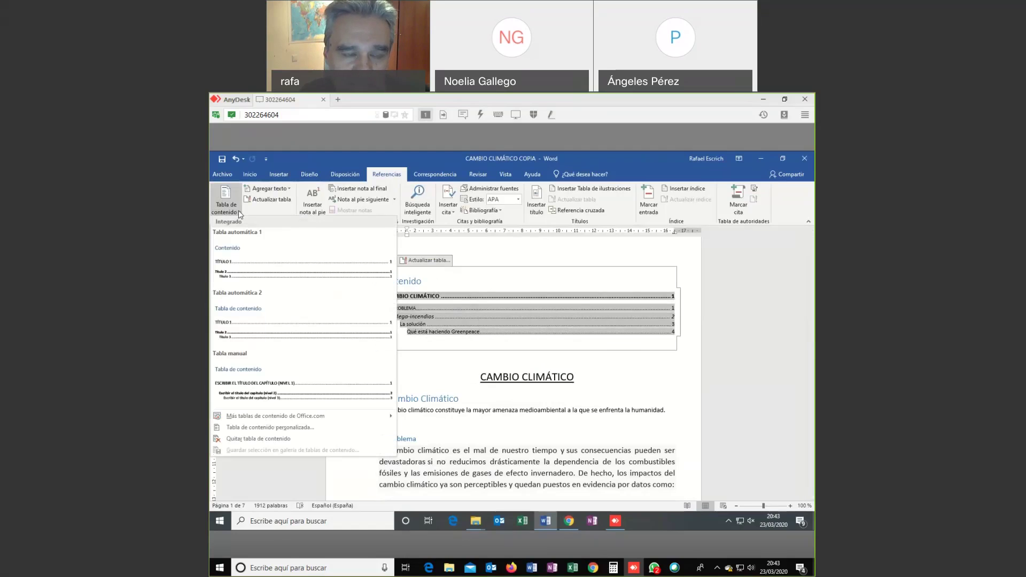
pyautogui.click(257, 427)
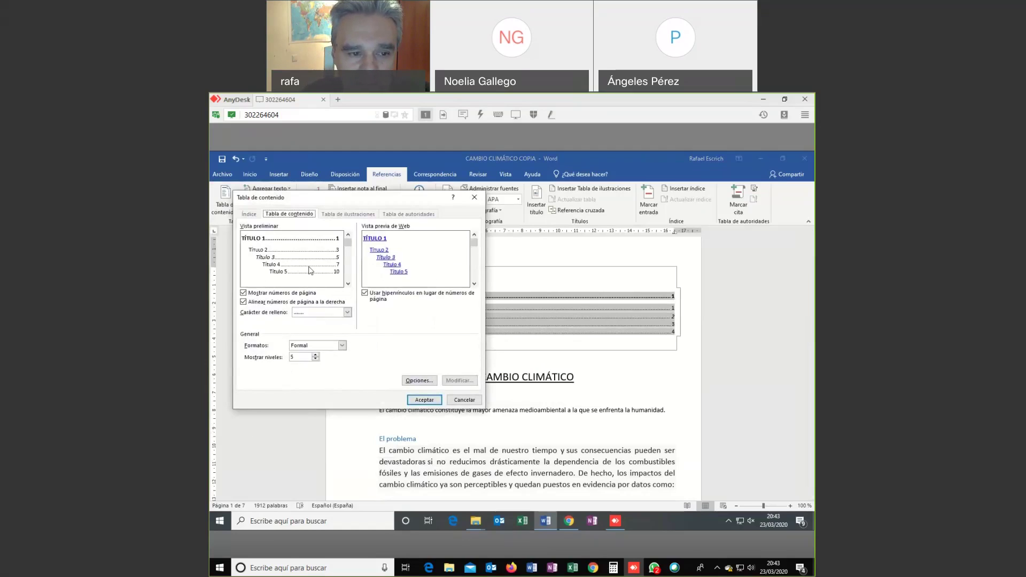
pyautogui.click(421, 383)
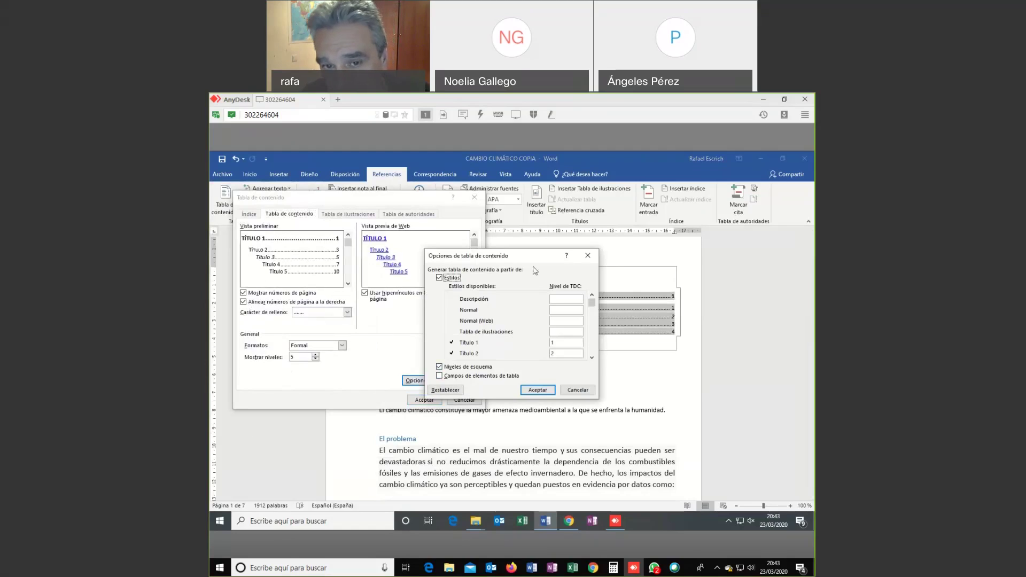
pyautogui.moveTo(529, 256); pyautogui.dragTo(538, 259)
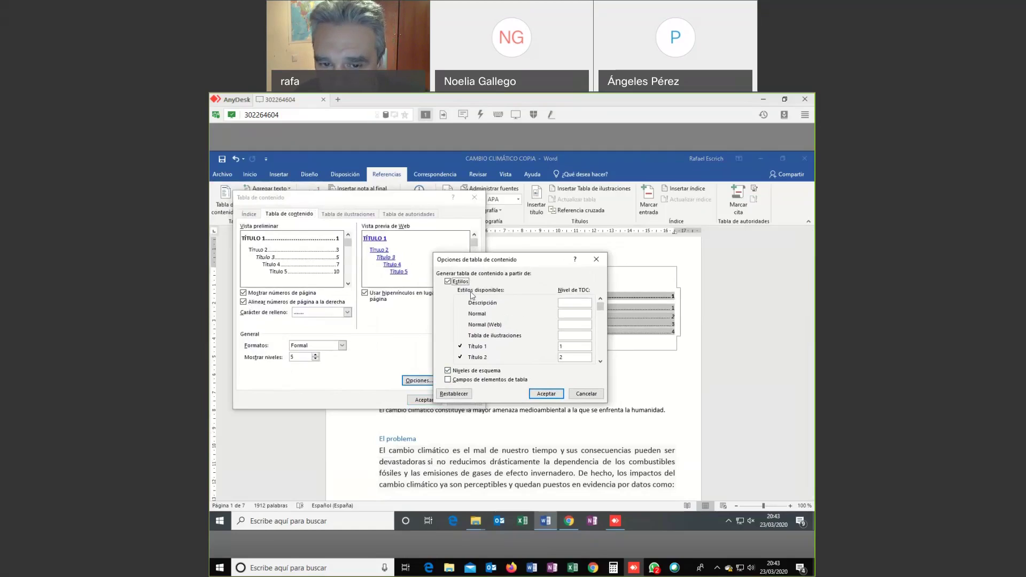
# - Set the table of contents level of the Título 5 and Título 4 styles to 3 and accept the options
pyautogui.scroll(-2, 601, 314)
pyautogui.click(601, 299)
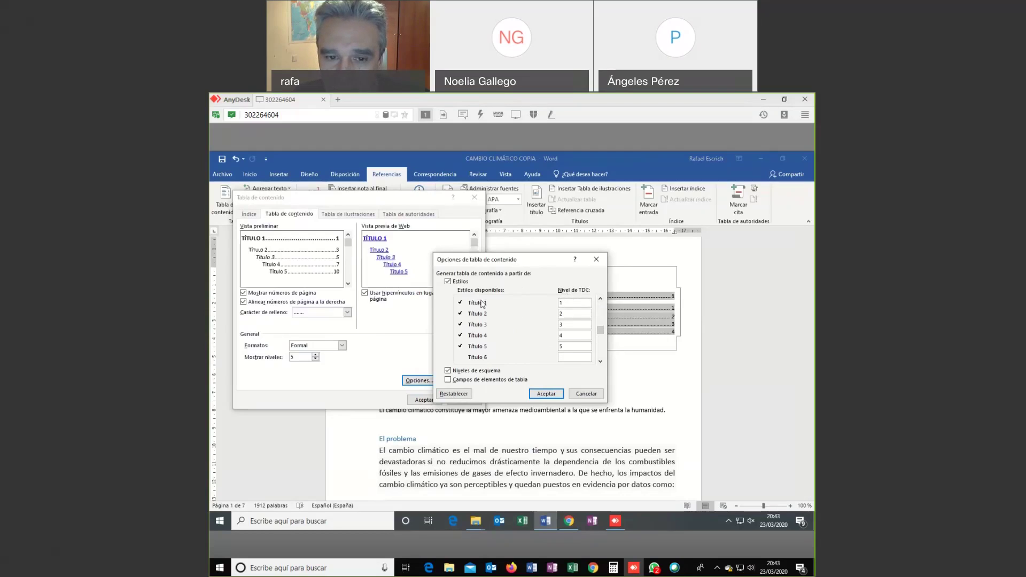
pyautogui.moveTo(531, 260); pyautogui.dragTo(502, 258)
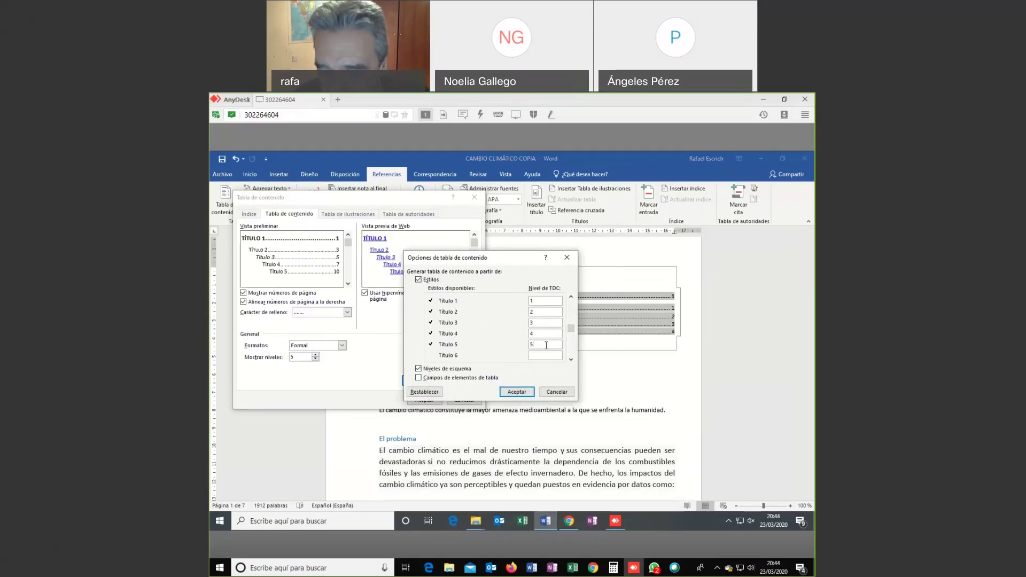
pyautogui.press('BackSpace')
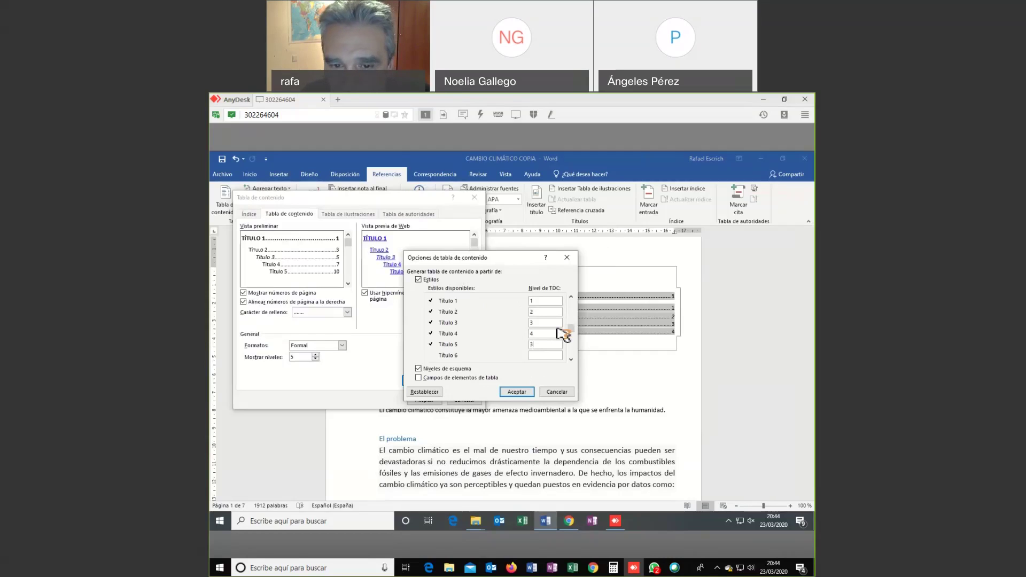
pyautogui.click(549, 334)
pyautogui.press('BackSpace')
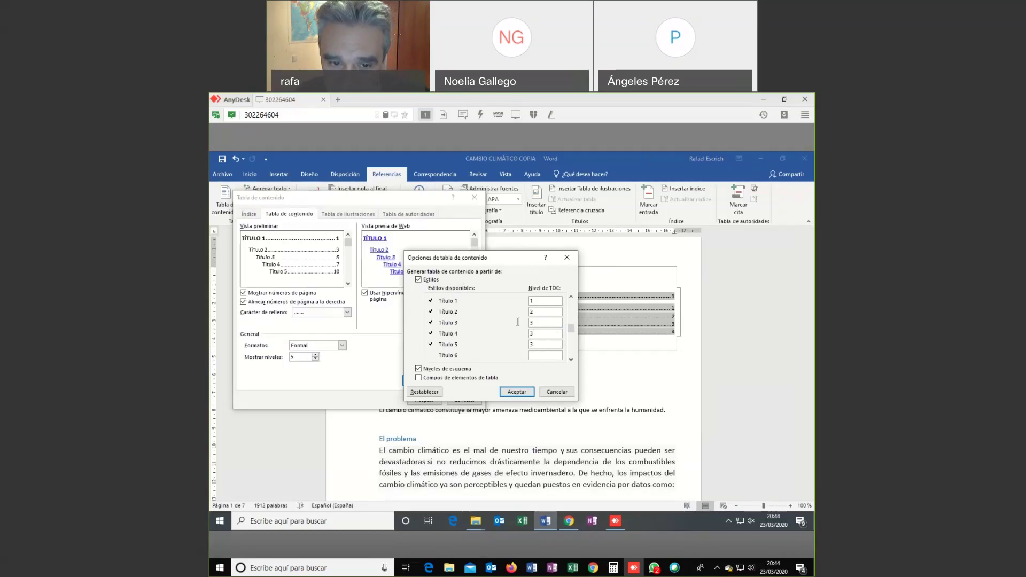
pyautogui.click(517, 393)
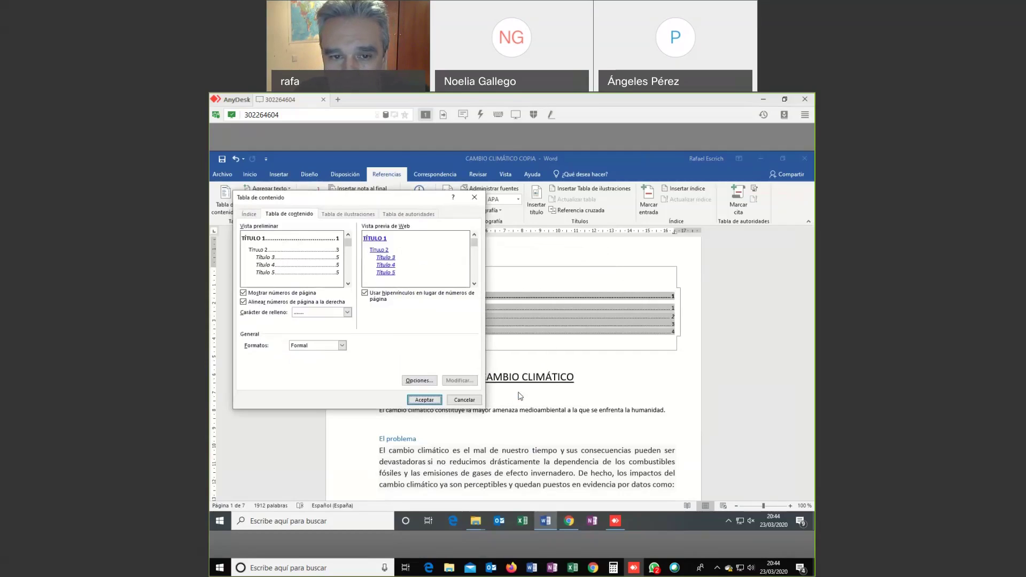
# - Apply the custom settings, replacing the existing Contenido table, and inspect its La solución and Qué está haciendo Greenpeace entries
pyautogui.click(432, 402)
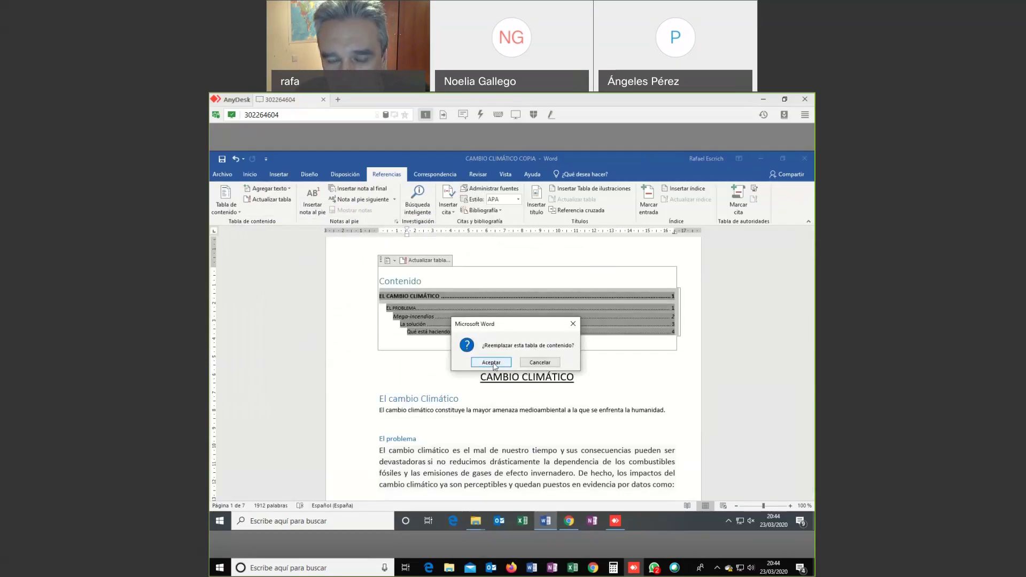
pyautogui.click(492, 363)
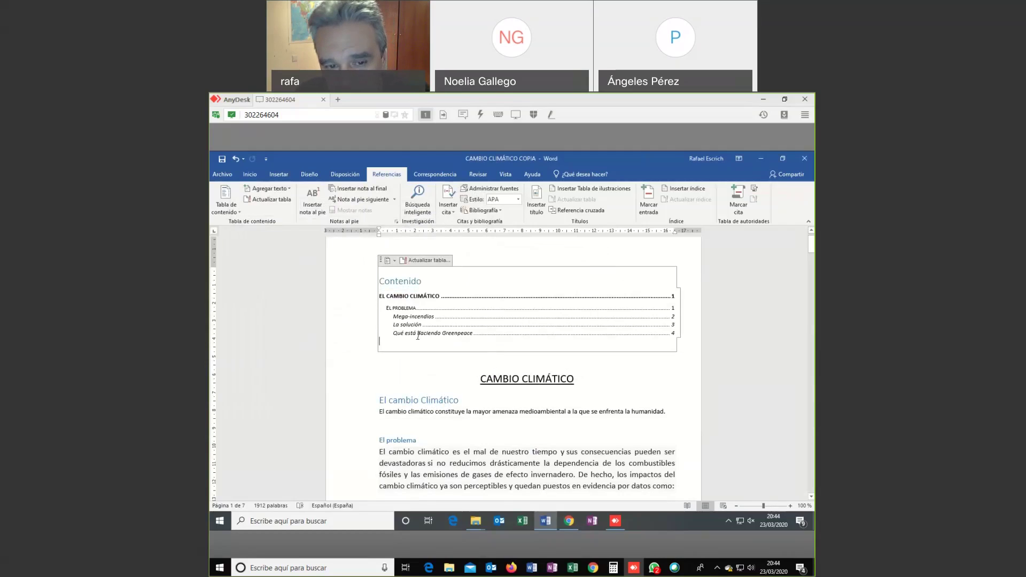
pyautogui.moveTo(393, 325); pyautogui.dragTo(415, 338)
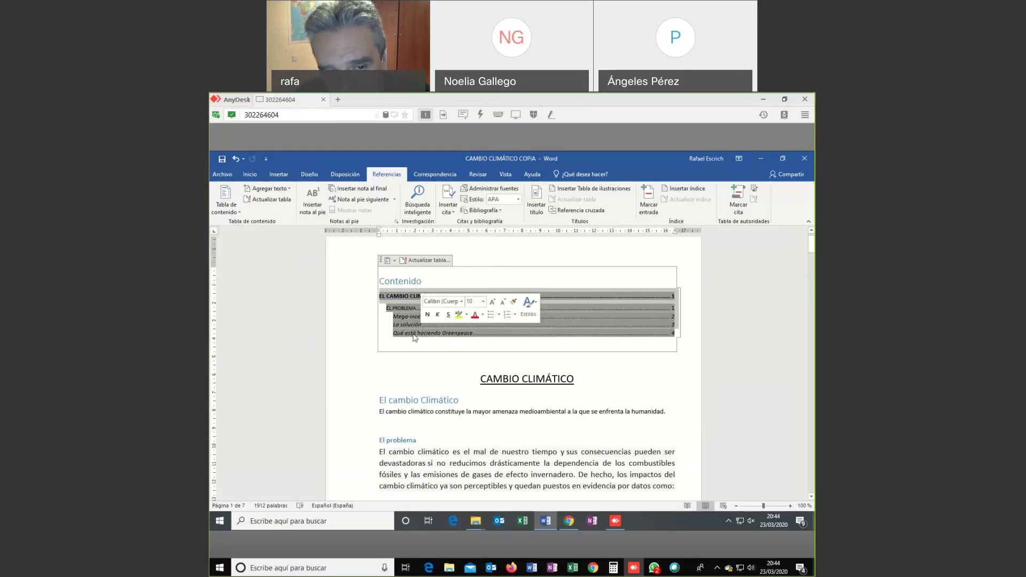
pyautogui.click(402, 330)
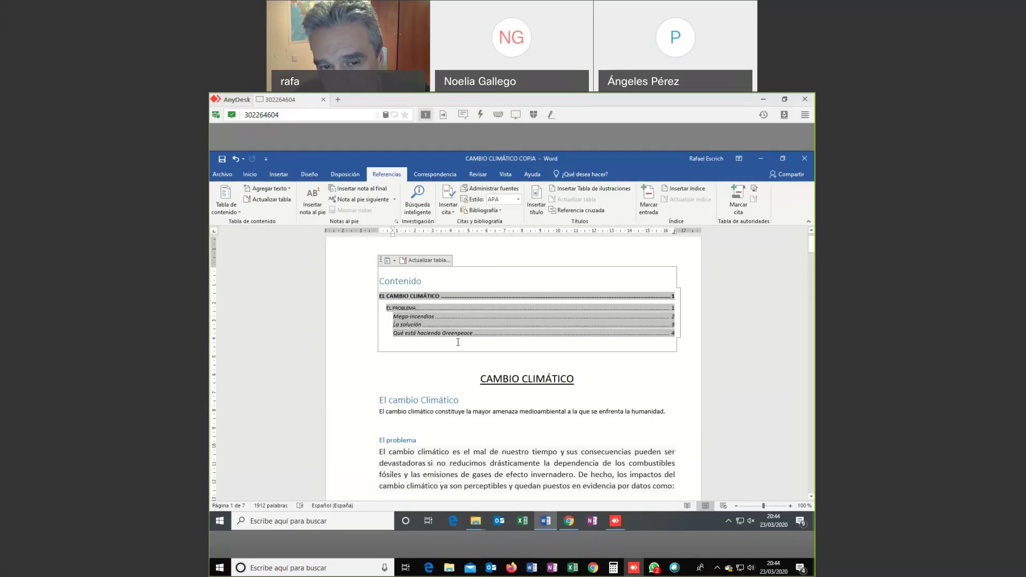
pyautogui.click(459, 411)
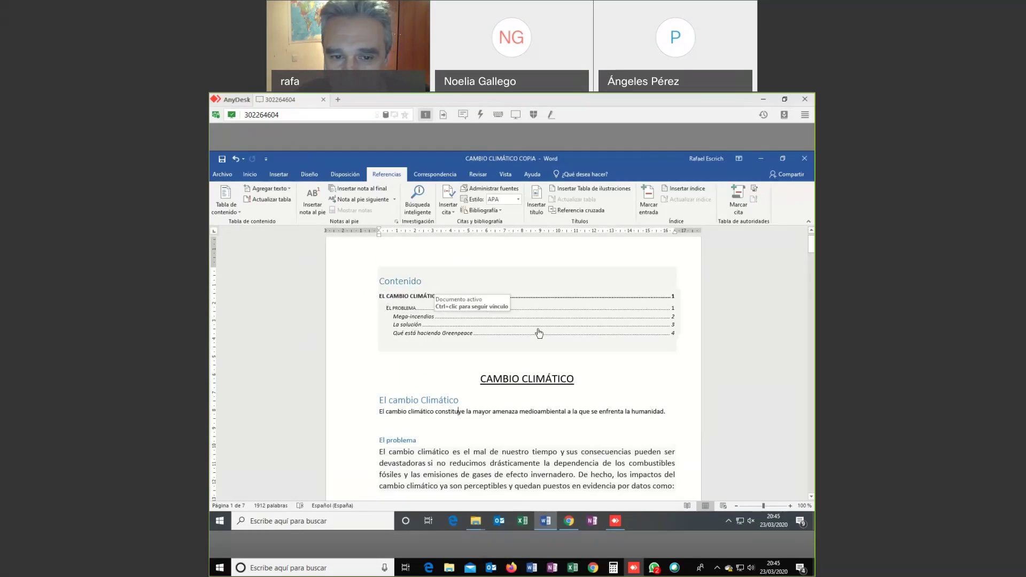
# - Check the custom table of contents settings and its style level options from the body text, and close both without changes
pyautogui.keyDown('ctrl'); pyautogui.scroll(1, 539, 333); pyautogui.keyUp('ctrl')
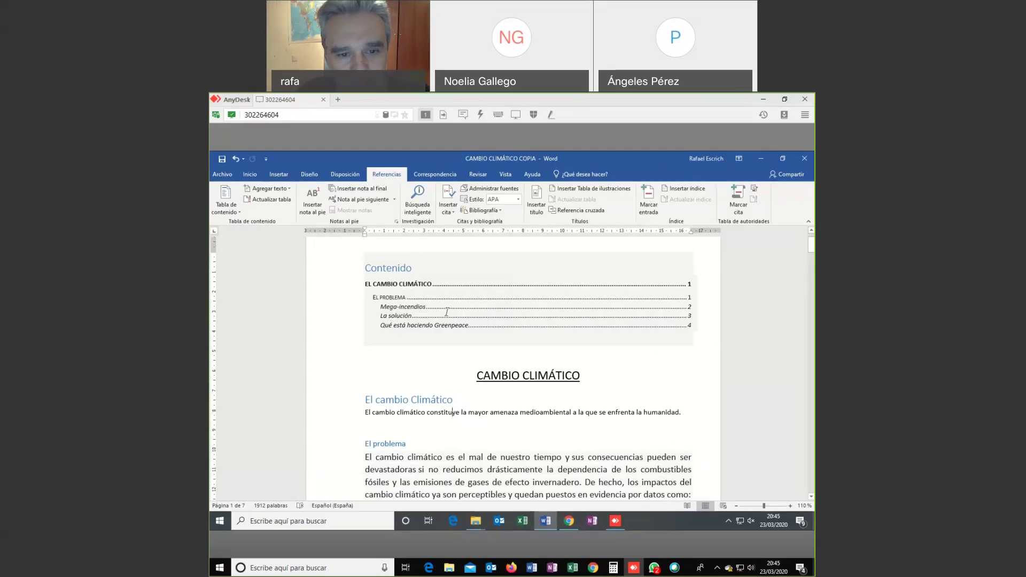
pyautogui.click(452, 412)
pyautogui.click(239, 213)
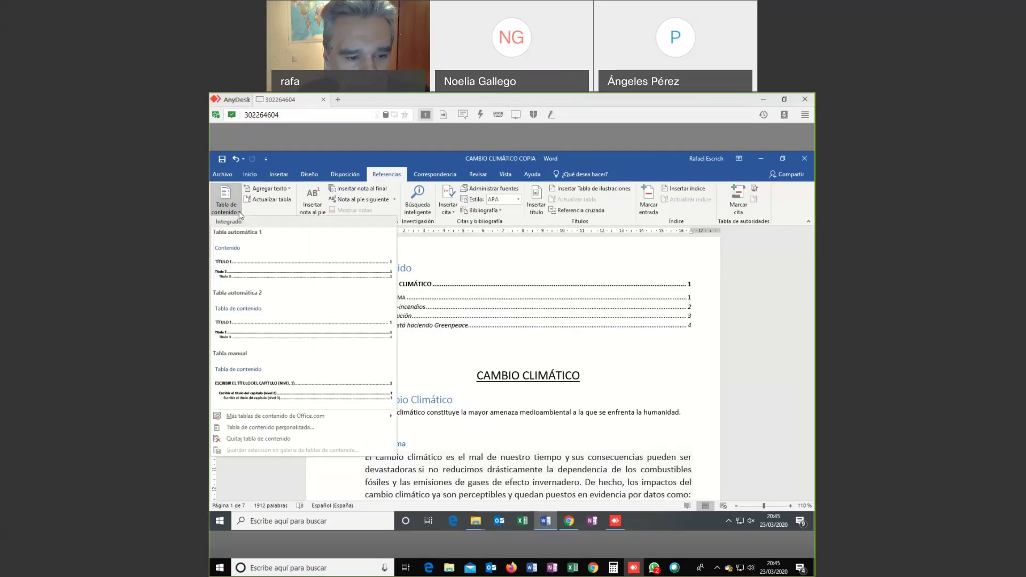
pyautogui.click(269, 428)
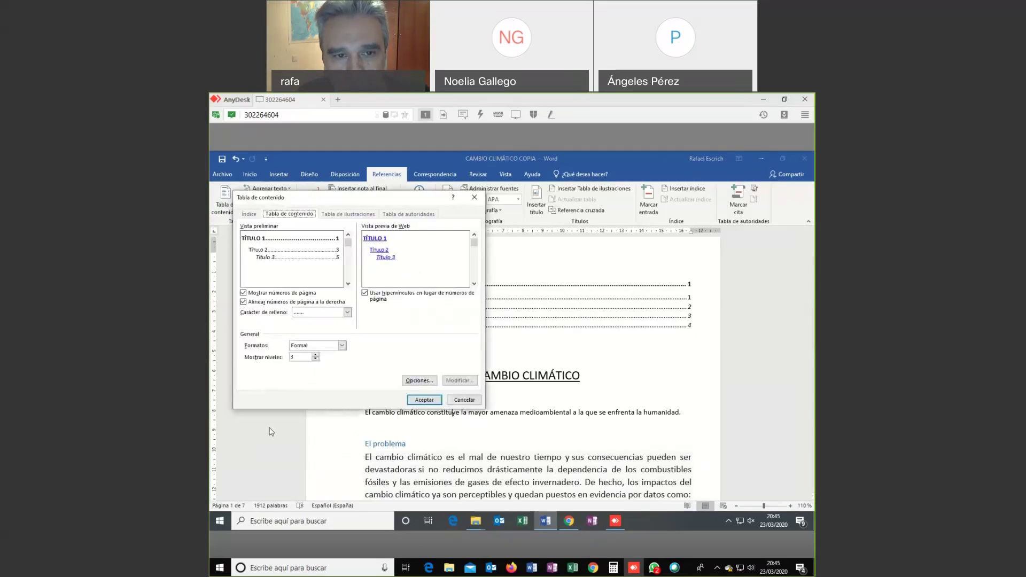
pyautogui.moveTo(397, 200); pyautogui.dragTo(457, 204)
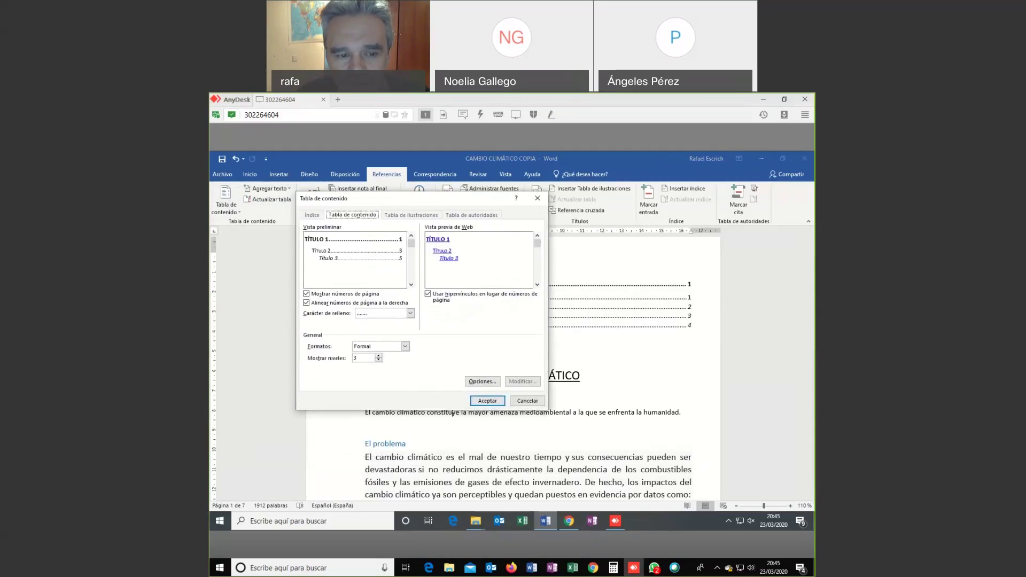
pyautogui.click(479, 384)
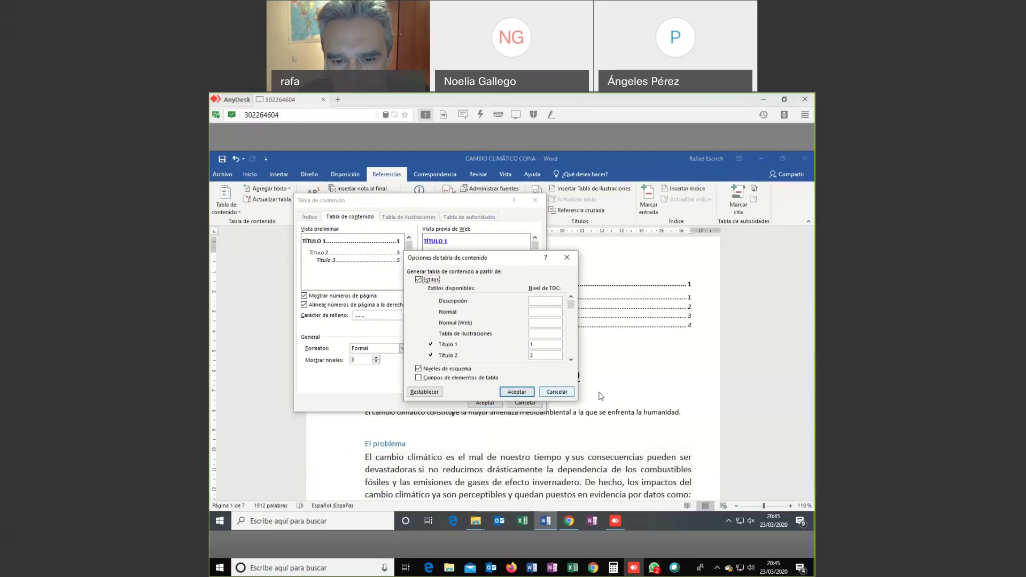
pyautogui.click(561, 393)
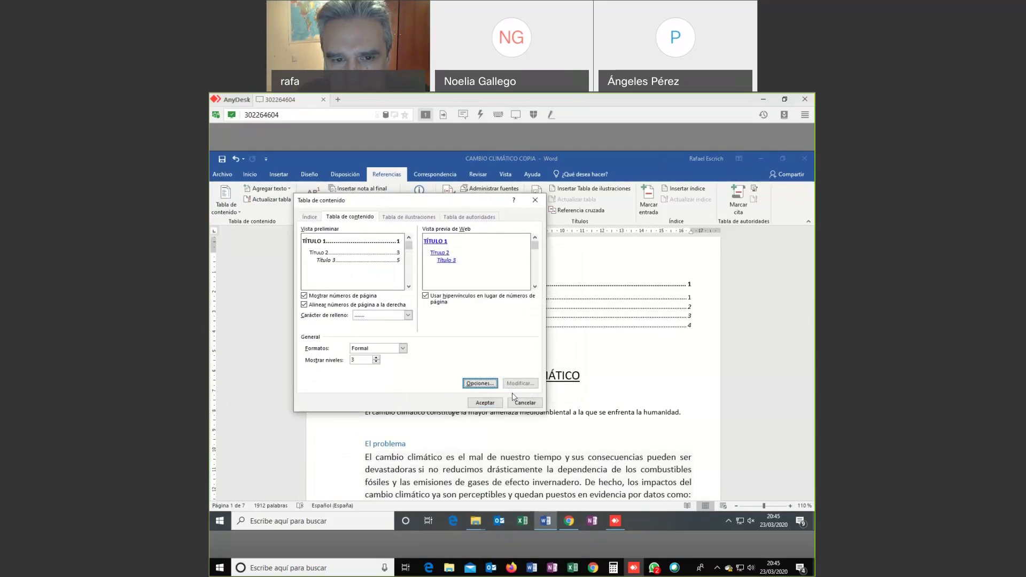
pyautogui.click(523, 405)
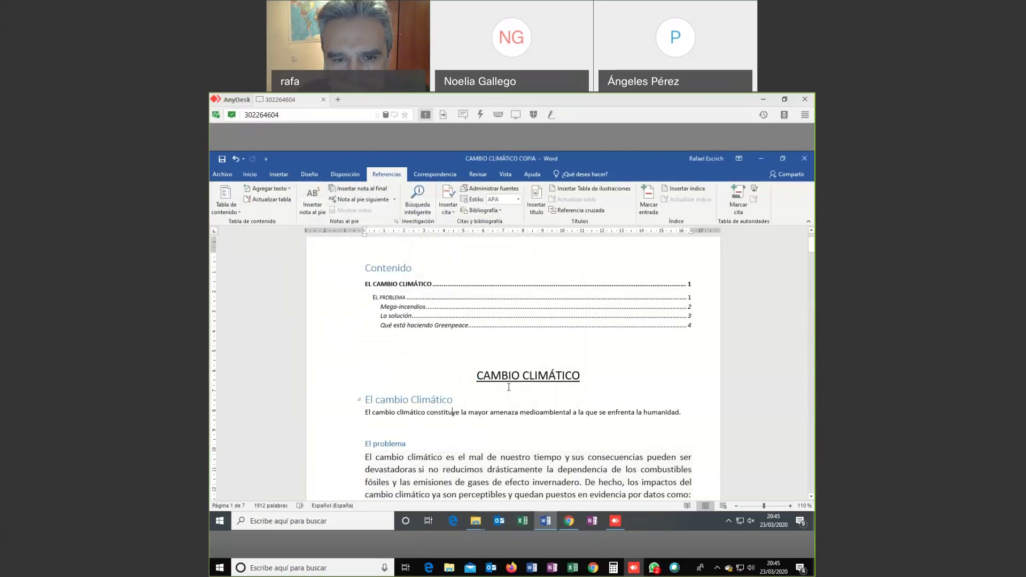
# - Place the cursor in the La solución entry of the Contenido table, check the custom table settings and dismiss them
pyautogui.click(427, 308)
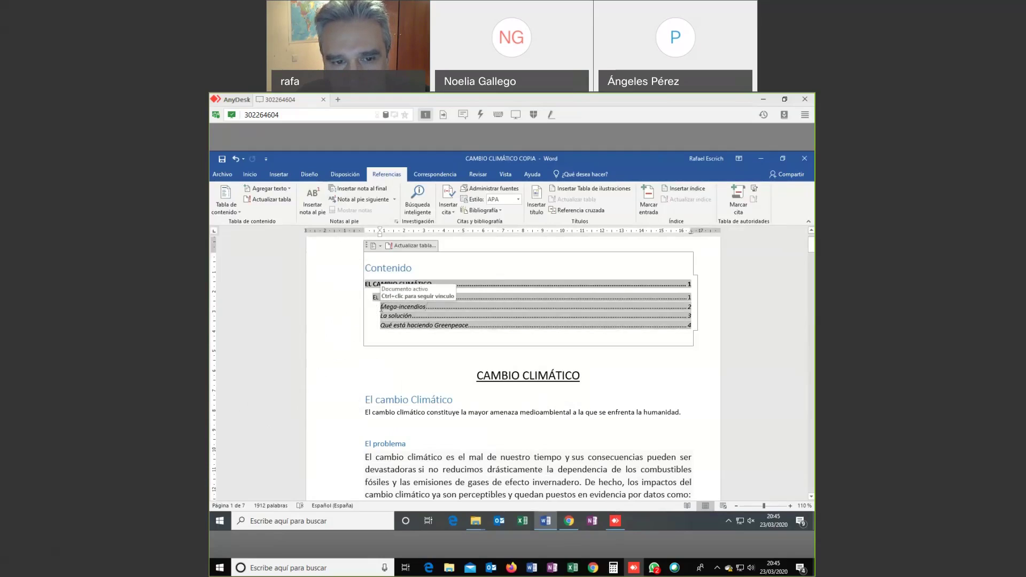
pyautogui.press('Down')
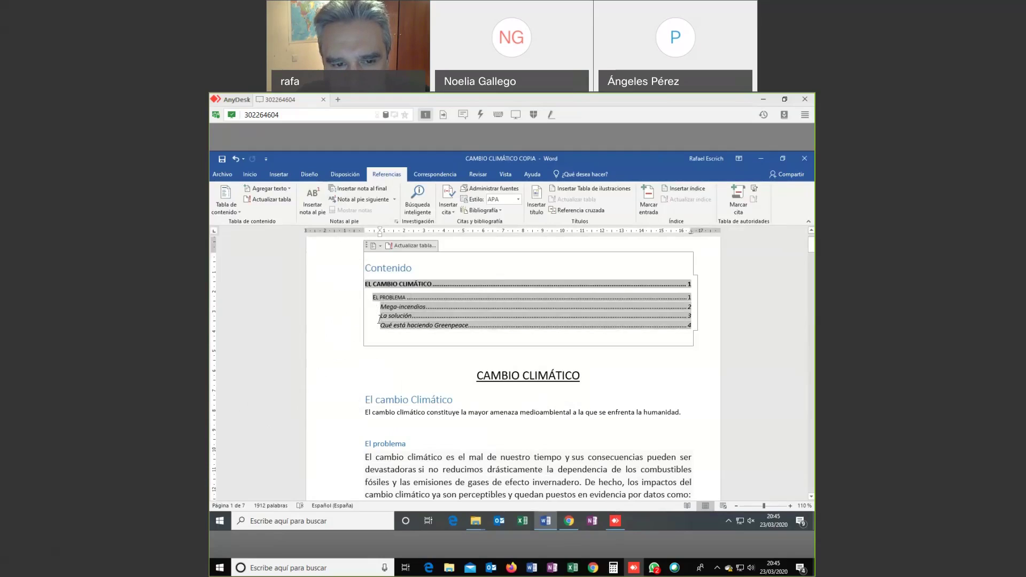
pyautogui.click(238, 214)
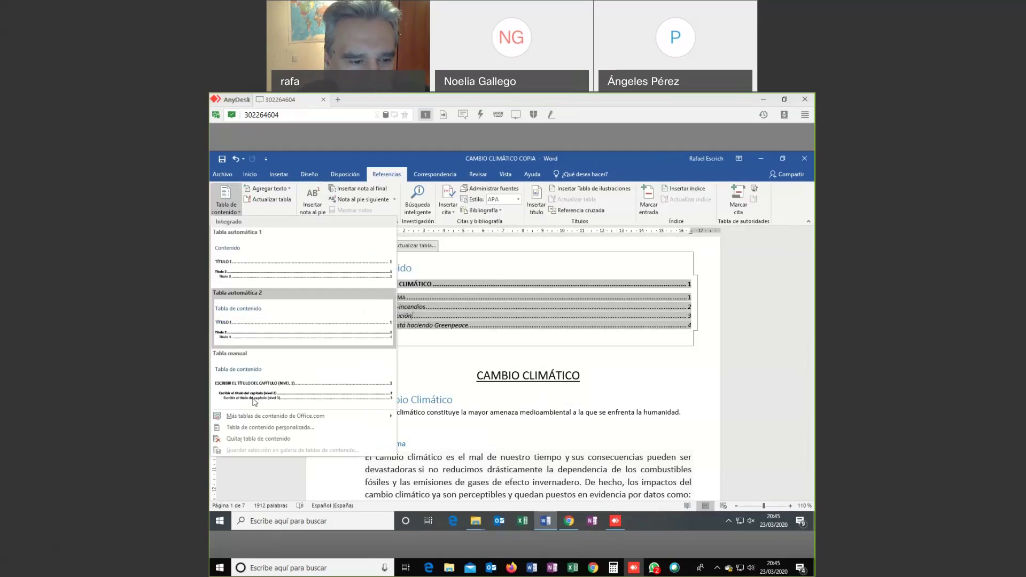
pyautogui.click(260, 427)
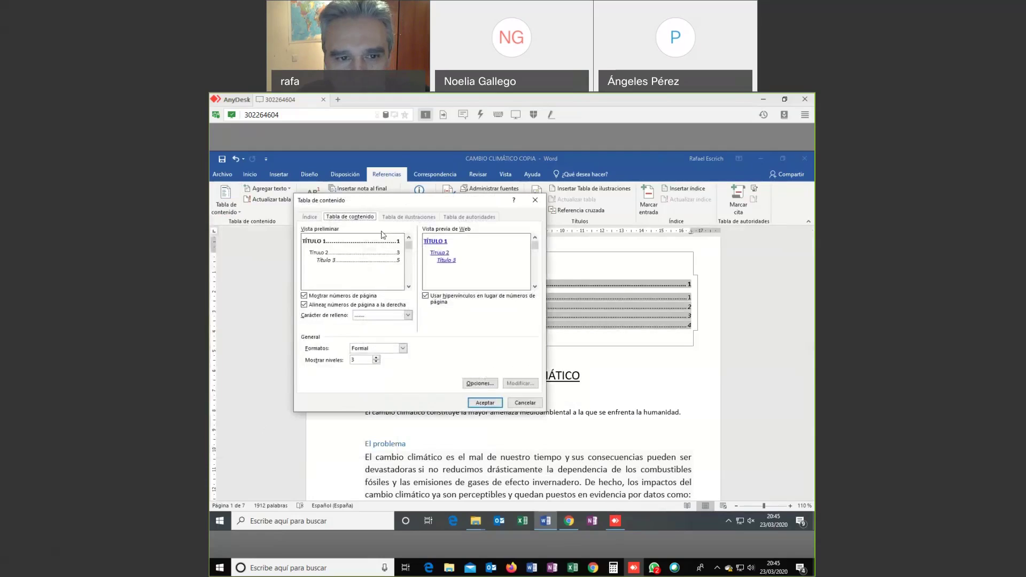
pyautogui.click(525, 403)
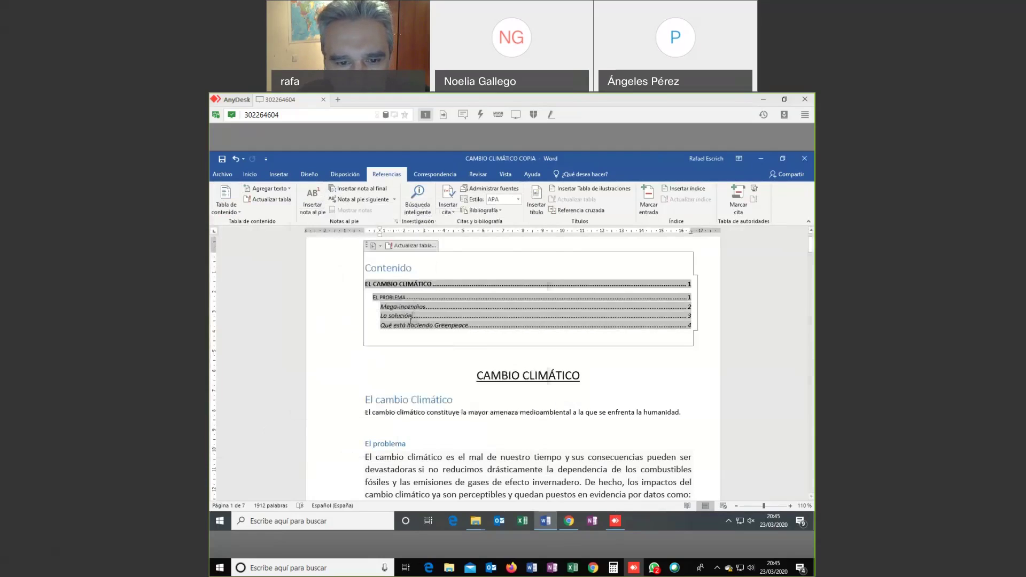
# - Select the La solución entry text in the Contenido table, view the custom table of contents settings and cancel them
pyautogui.moveTo(379, 316); pyautogui.dragTo(413, 316)
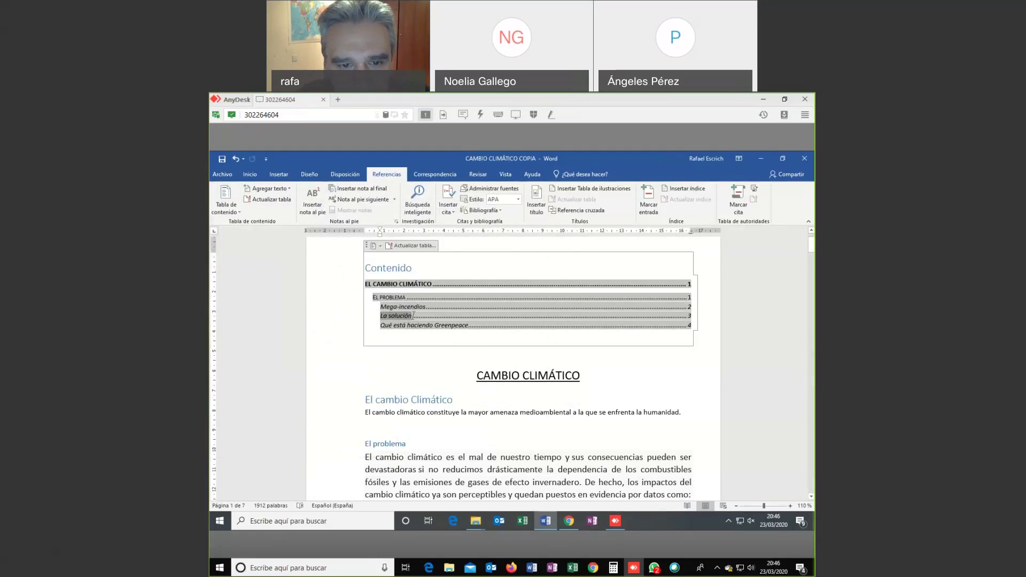
pyautogui.click(225, 201)
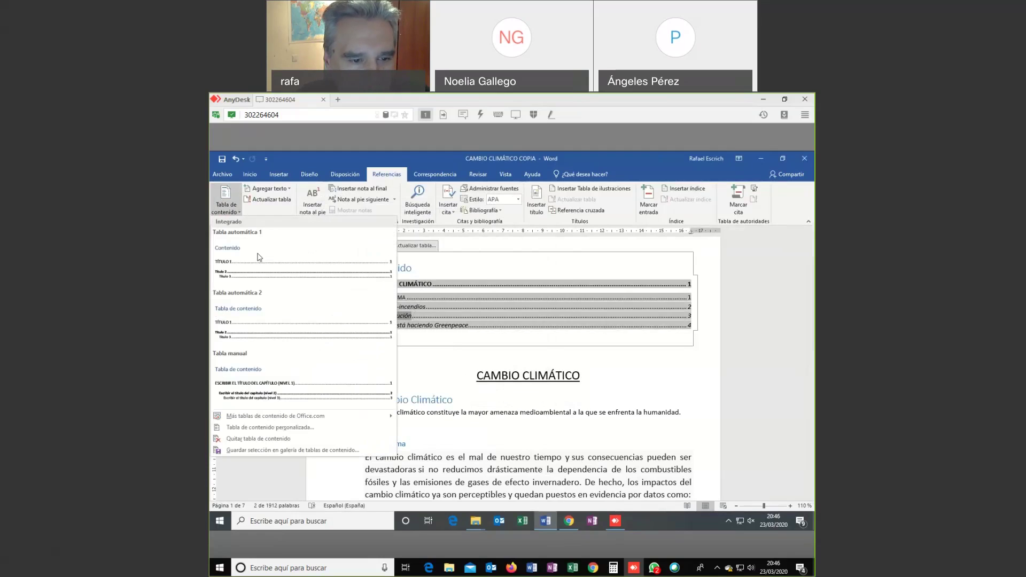
pyautogui.click(276, 427)
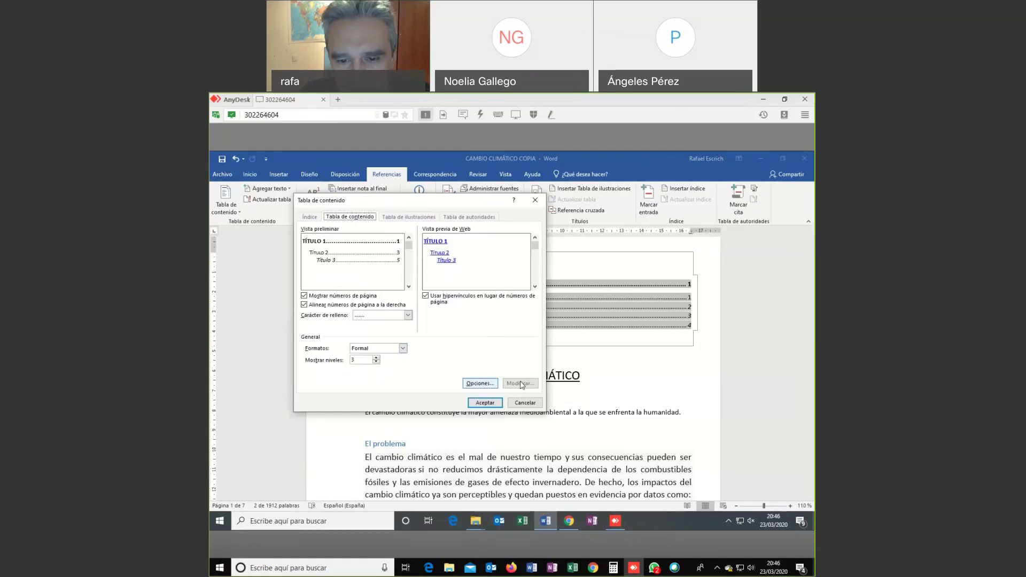
pyautogui.click(525, 403)
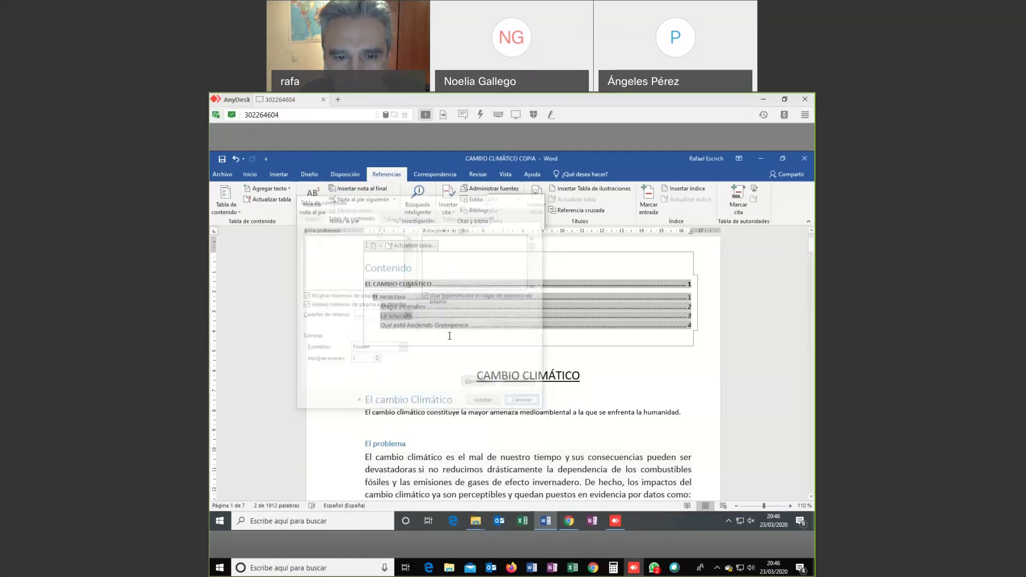
# - Look through the start of the document and follow the La solución entry of the Contenido table to its heading
pyautogui.scroll(-3, 427, 396)
pyautogui.scroll(3, 446, 351)
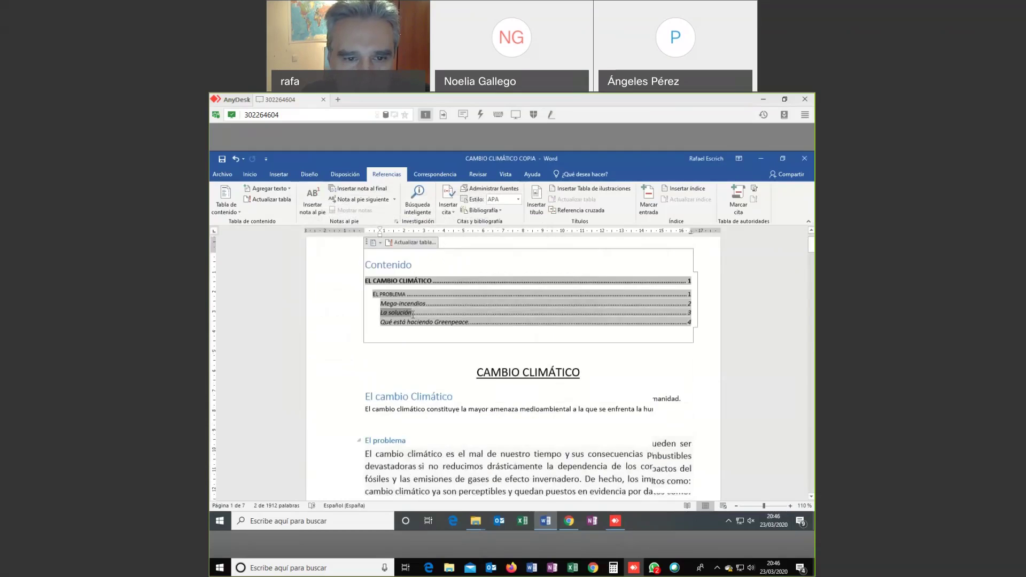
pyautogui.scroll(-6, 421, 396)
pyautogui.scroll(-5, 422, 396)
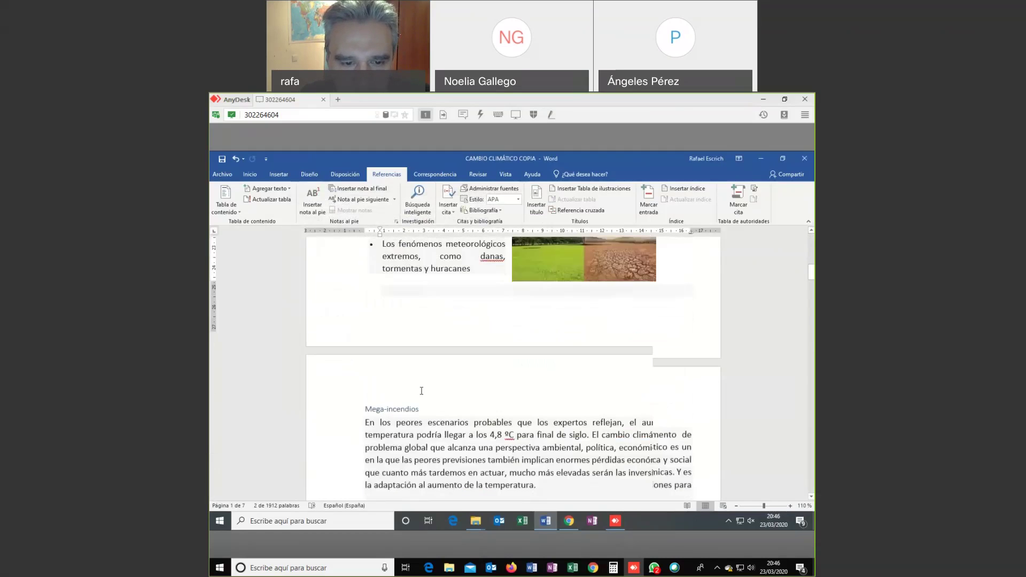
pyautogui.scroll(7, 429, 291)
pyautogui.scroll(6, 429, 291)
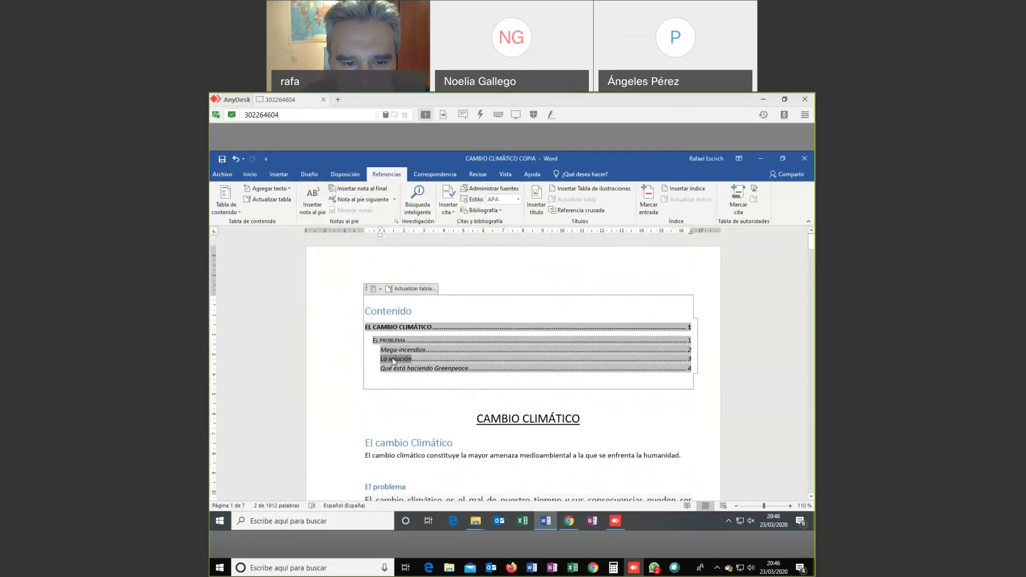
pyautogui.keyDown('ctrl'); pyautogui.click(393, 358); pyautogui.keyUp('ctrl')
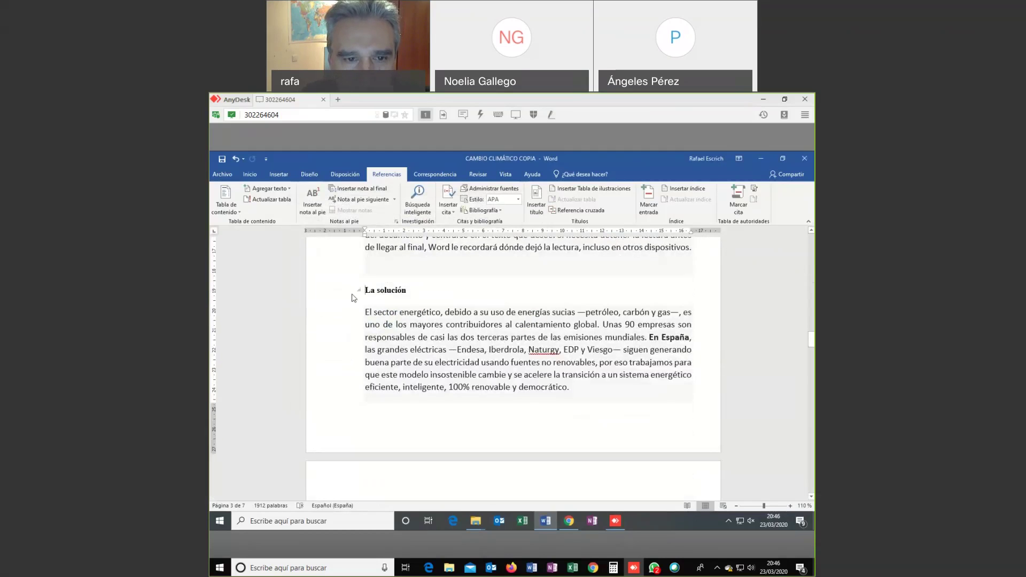
# - Select the La solución heading in the body, review the custom table of contents settings and close them unchanged
pyautogui.moveTo(366, 291); pyautogui.dragTo(409, 291)
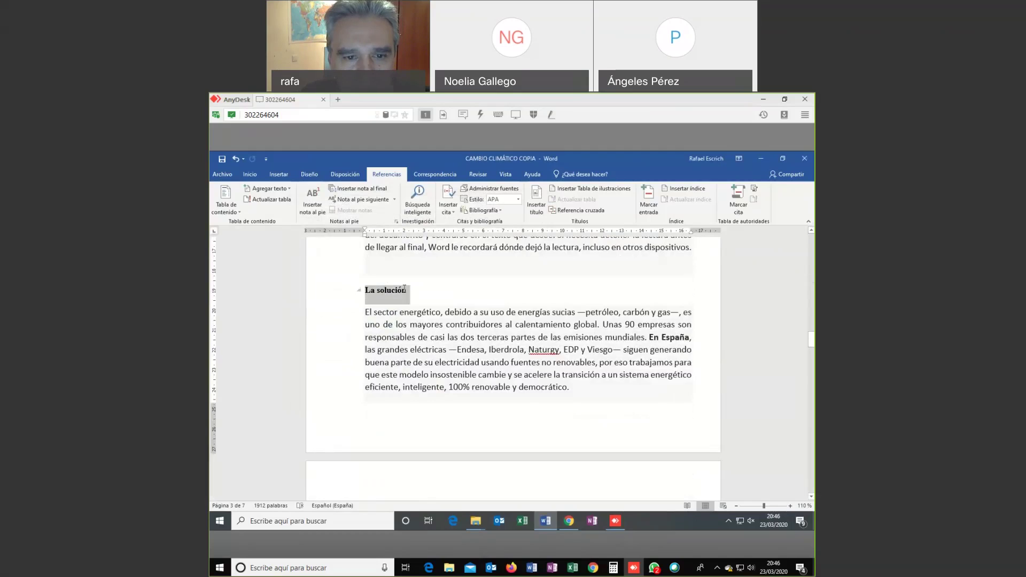
pyautogui.click(237, 213)
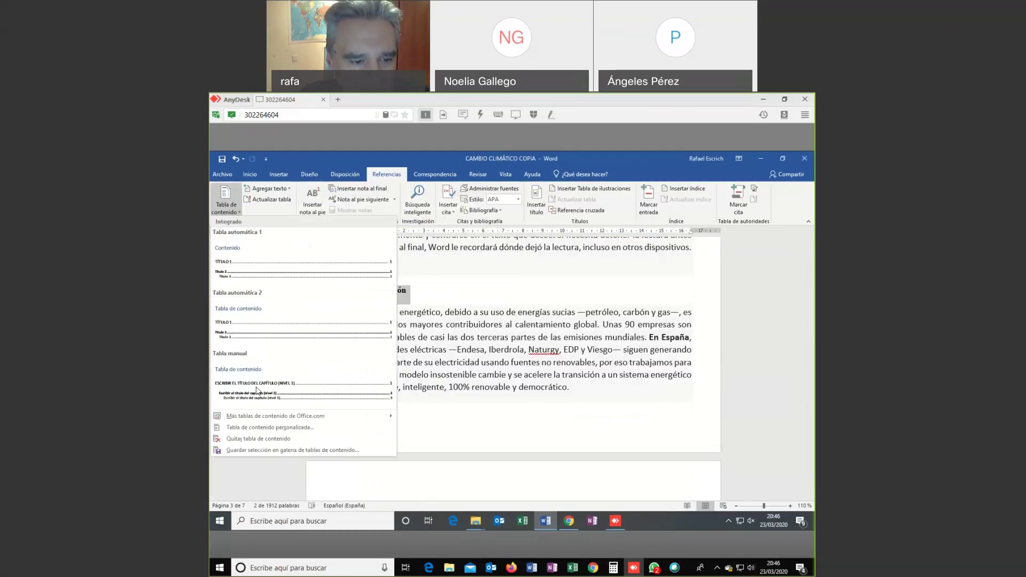
pyautogui.click(270, 427)
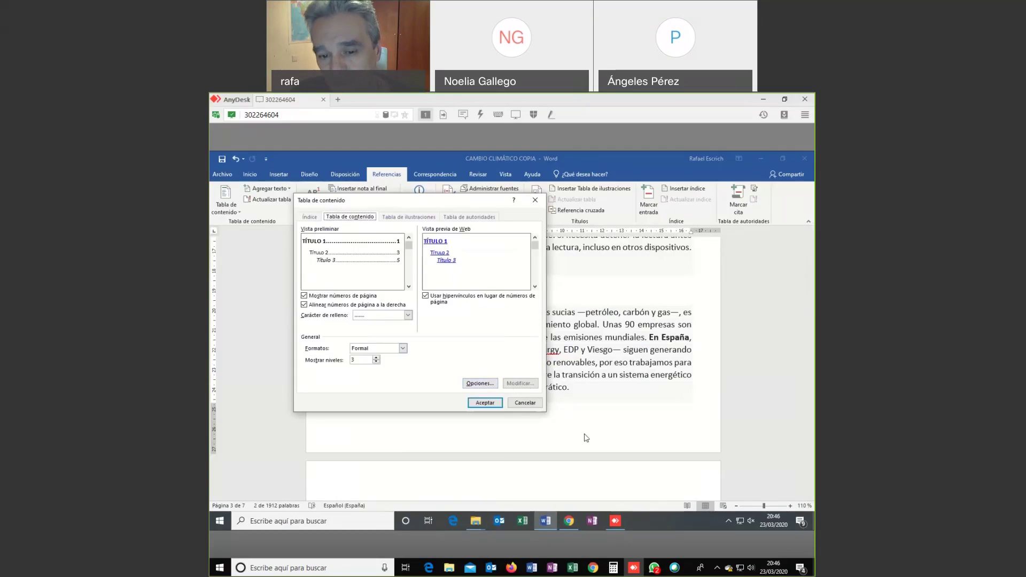
pyautogui.click(524, 404)
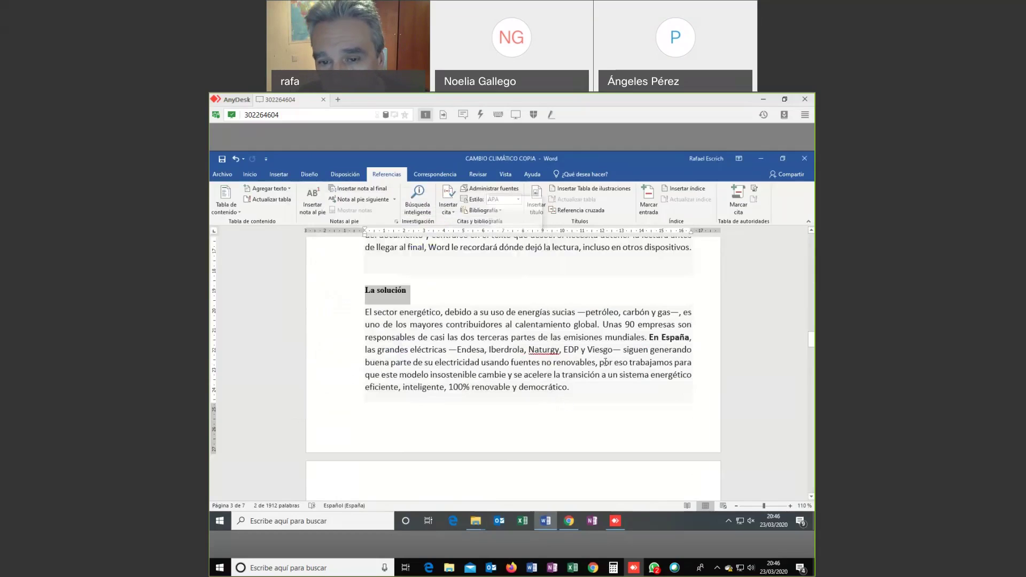
pyautogui.scroll(3, 604, 332)
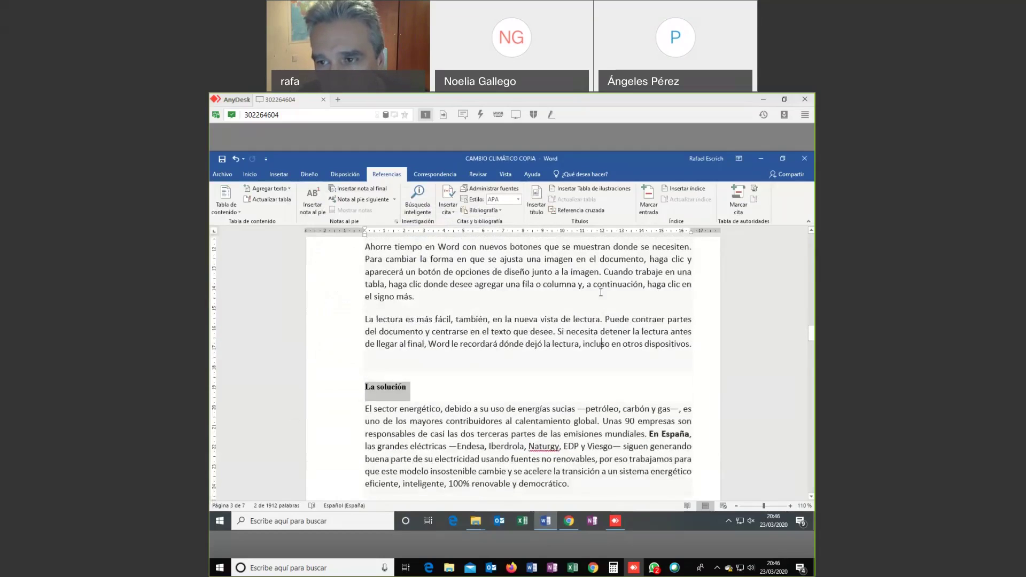
# - Return to the Contenido table, place the cursor in the Mega-incendios entry, check the custom table of contents settings and cancel them
pyautogui.scroll(5, 601, 292)
pyautogui.moveTo(812, 309); pyautogui.dragTo(812, 243)
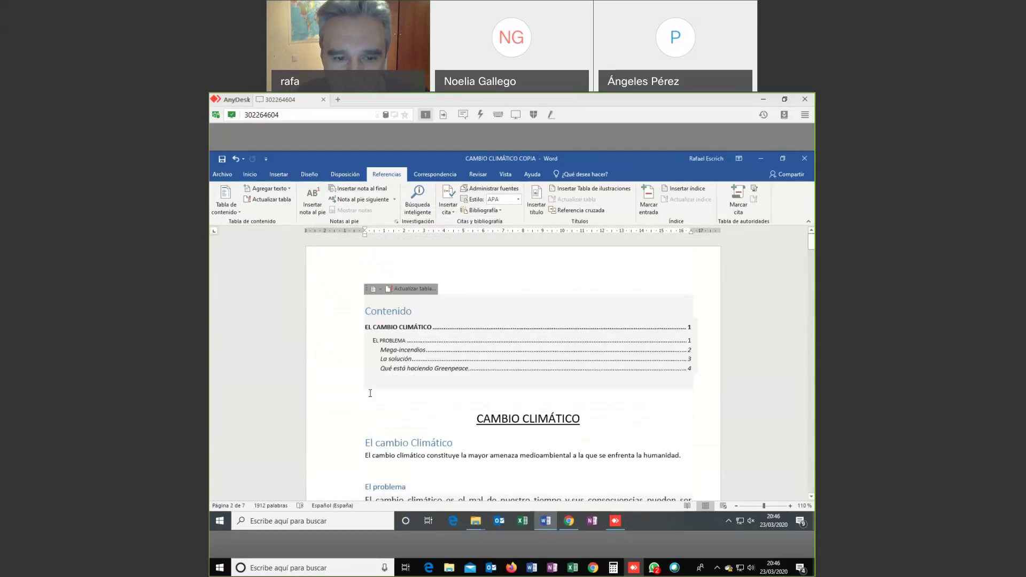
pyautogui.doubleClick(383, 358)
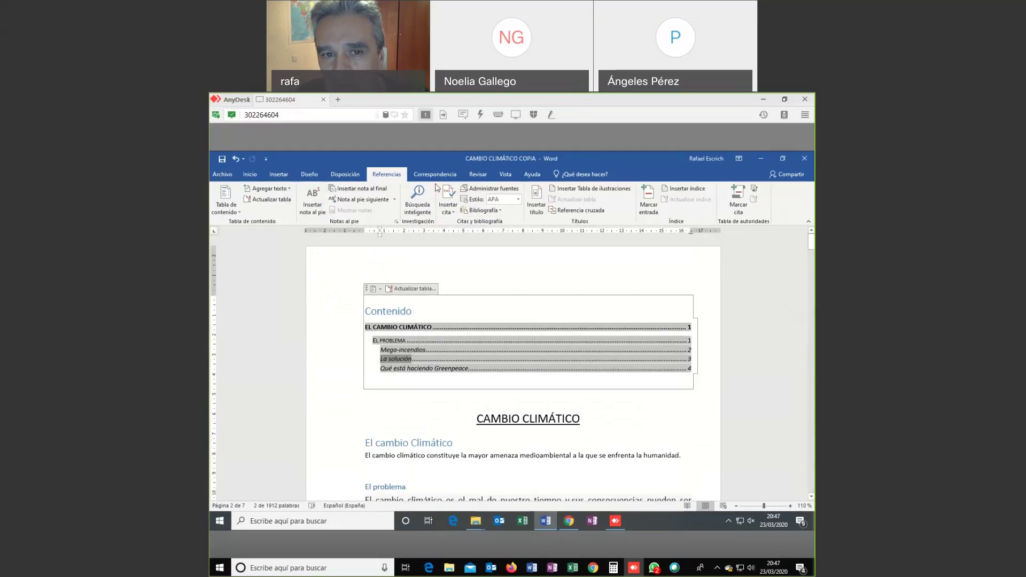
pyautogui.click(413, 363)
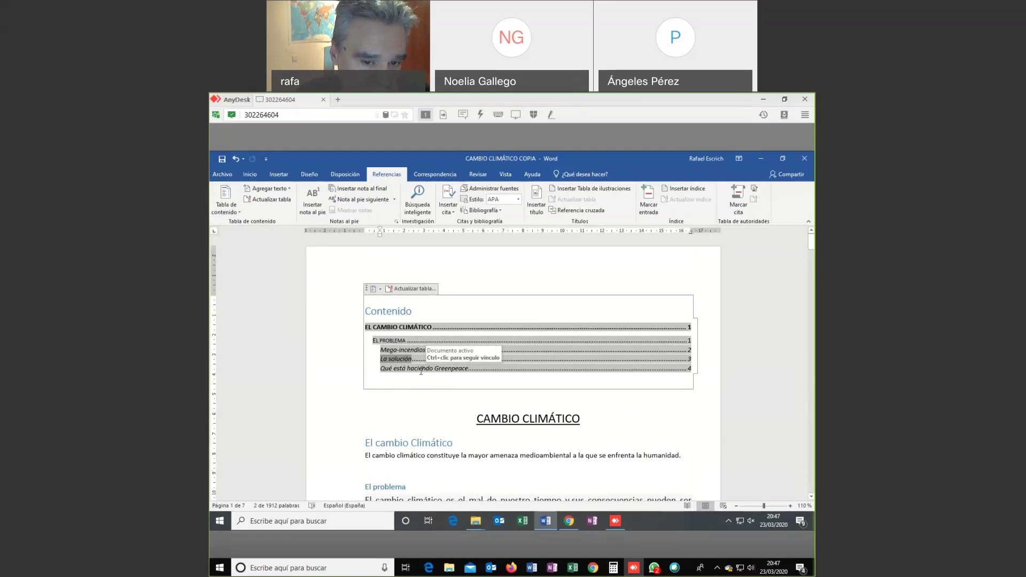
pyautogui.click(423, 355)
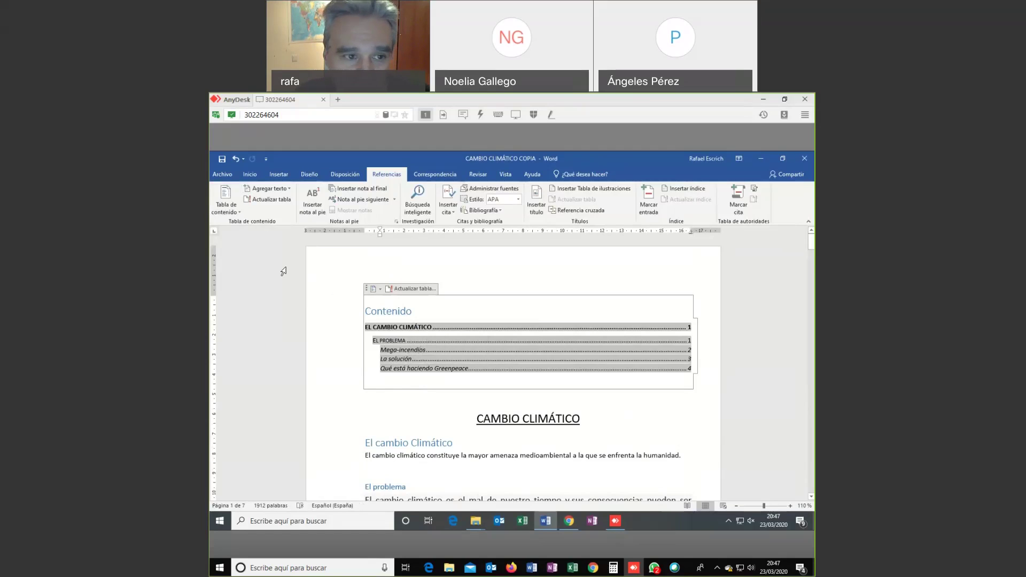
pyautogui.click(226, 207)
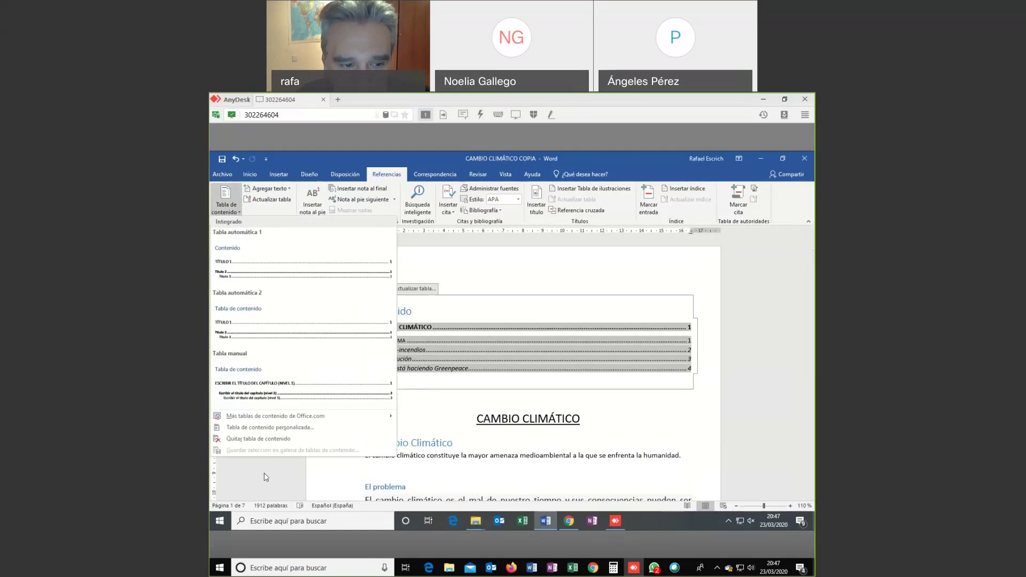
pyautogui.click(270, 428)
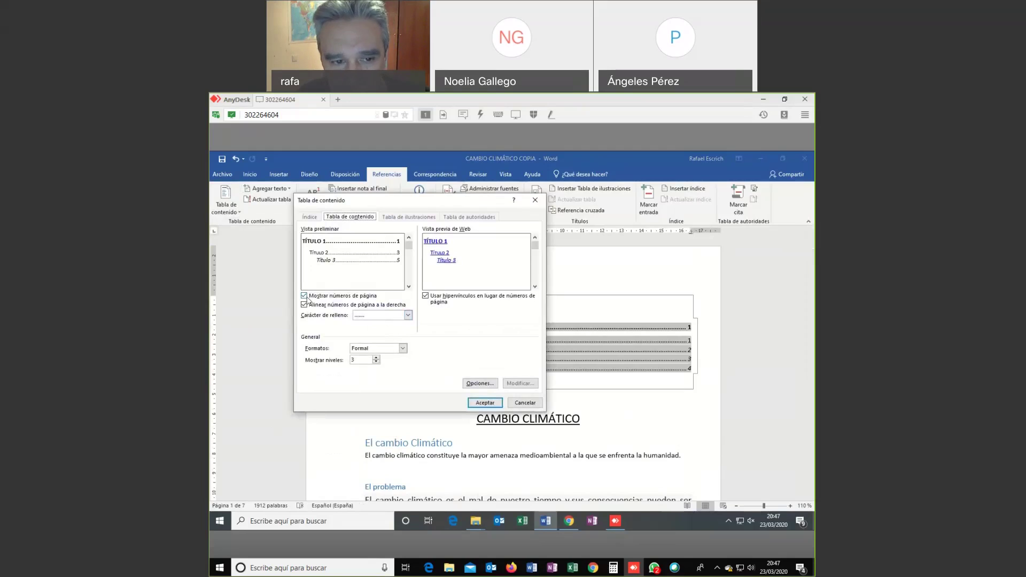
pyautogui.click(525, 403)
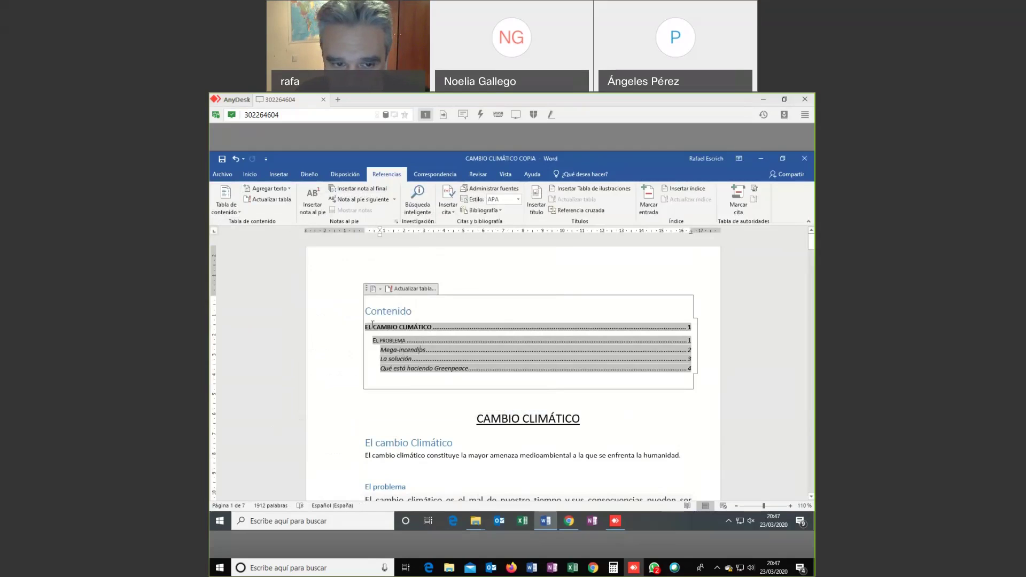
# - Check which heading styles are assigned to the El cambio Climático and El problema headings in the body
pyautogui.click(454, 327)
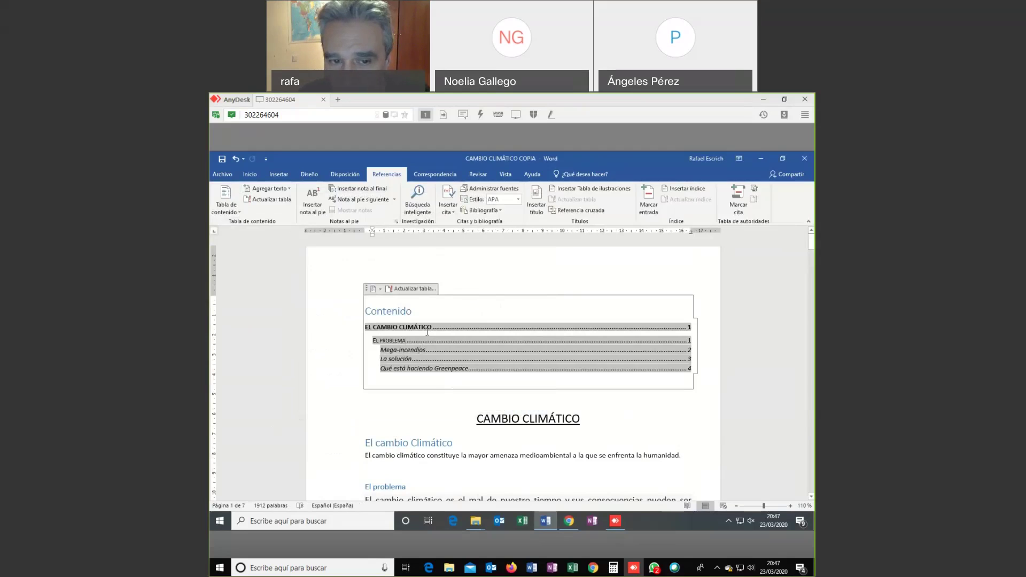
pyautogui.scroll(-3, 427, 332)
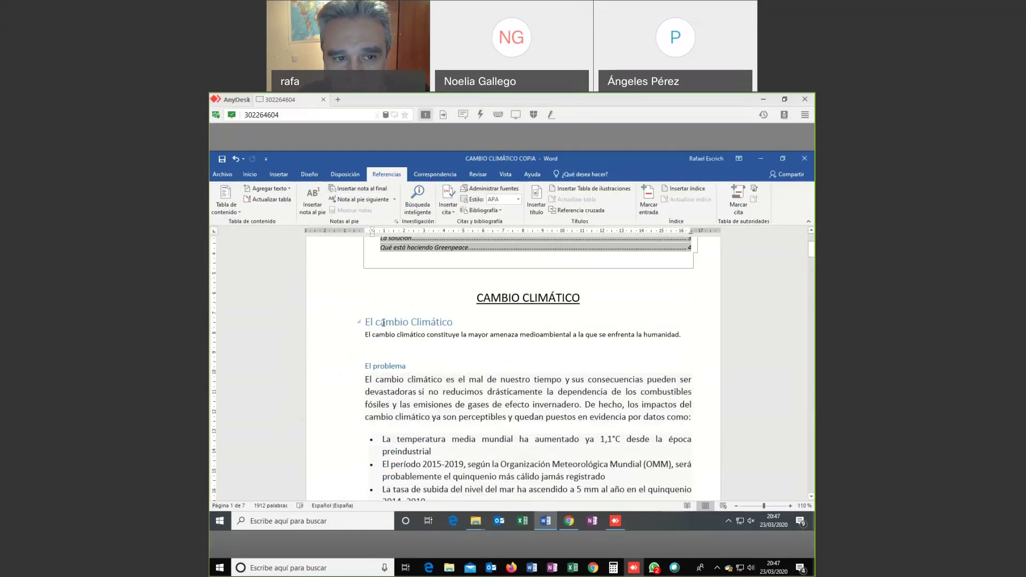
pyautogui.click(383, 323)
pyautogui.click(250, 174)
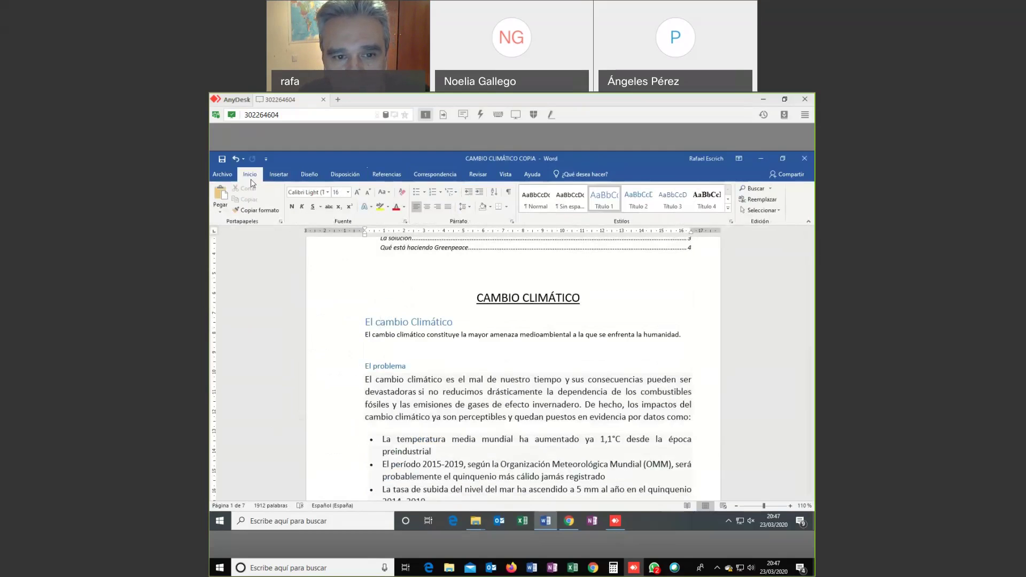
pyautogui.scroll(1, 387, 400)
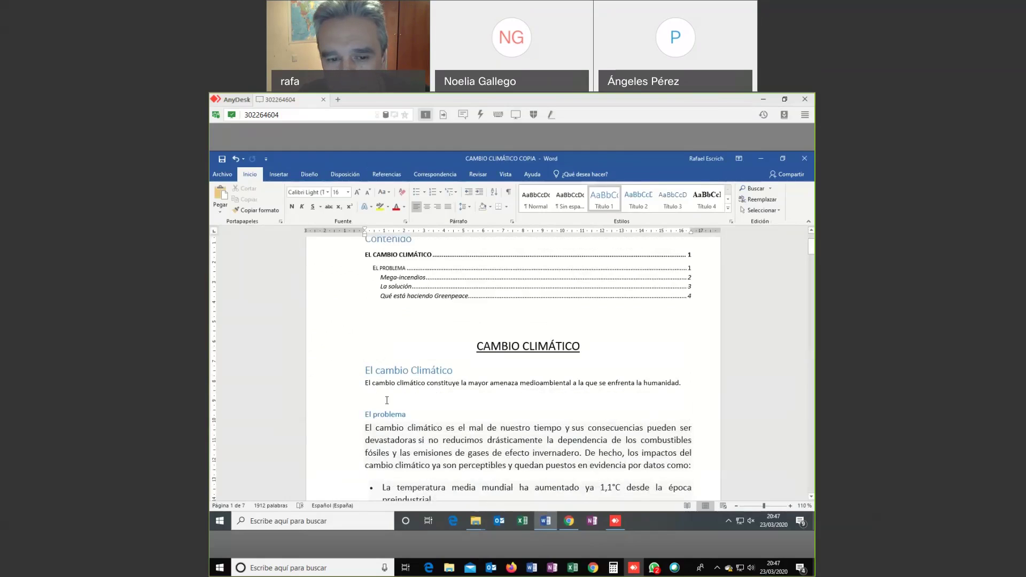
pyautogui.tripleClick(423, 369)
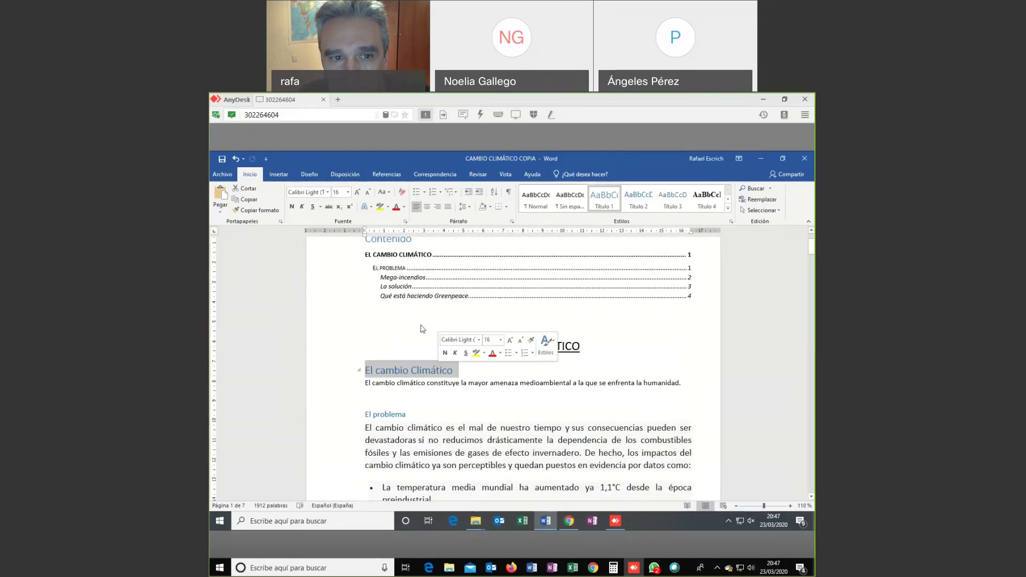
pyautogui.click(406, 415)
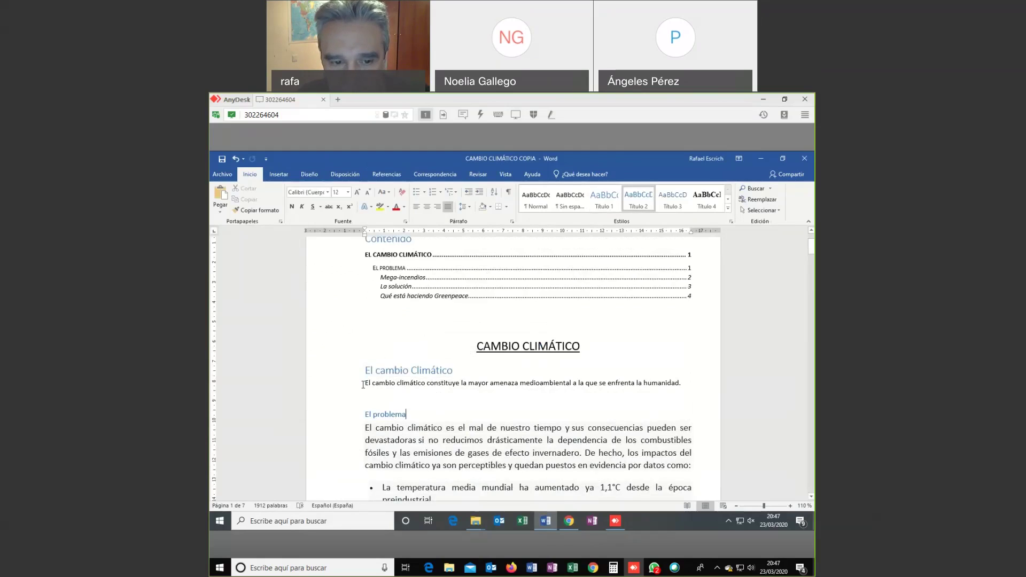
# - Apply the Título 2 style to the first bullet under El problema, about the rise in mean world temperature
pyautogui.scroll(-2, 395, 446)
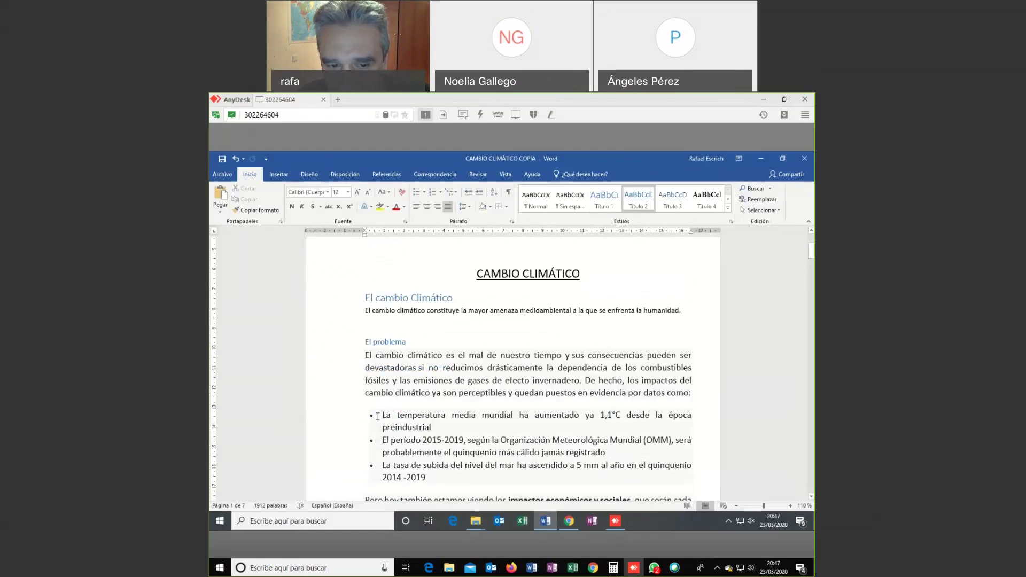
pyautogui.moveTo(364, 415); pyautogui.dragTo(444, 427)
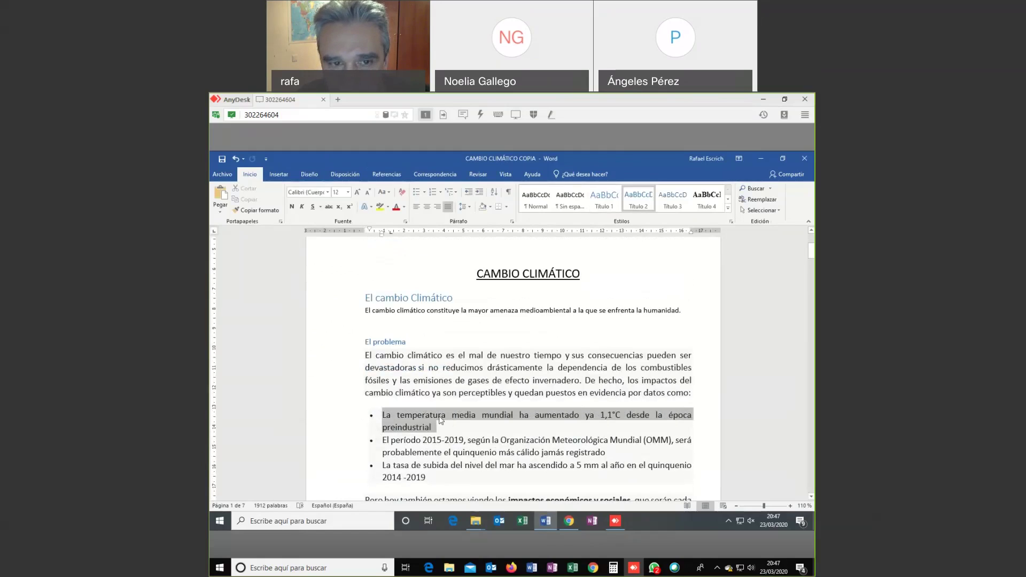
pyautogui.click(646, 206)
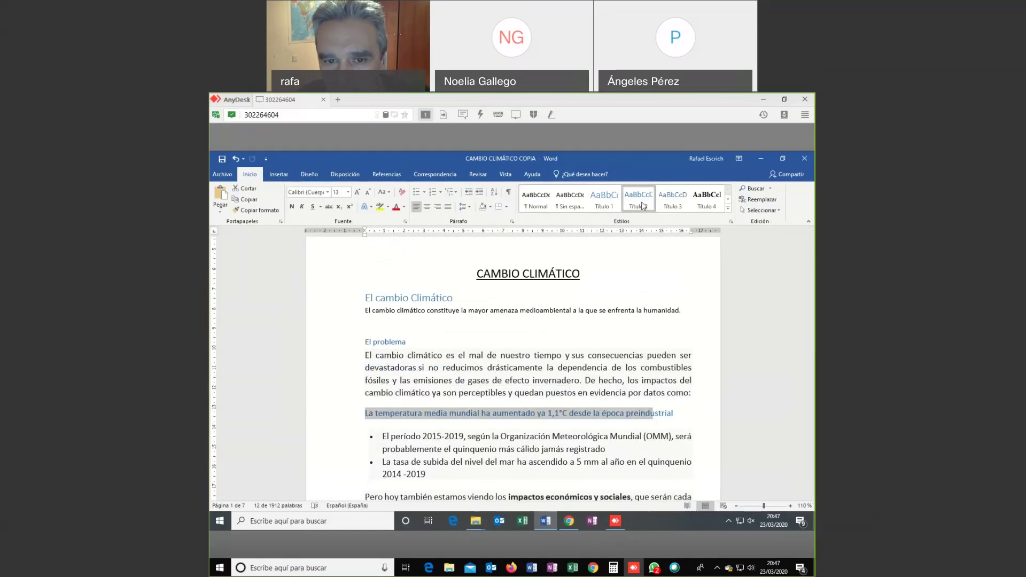
pyautogui.hotkey('ctrl', 'z')
pyautogui.hotkey('ctrl', 'z')
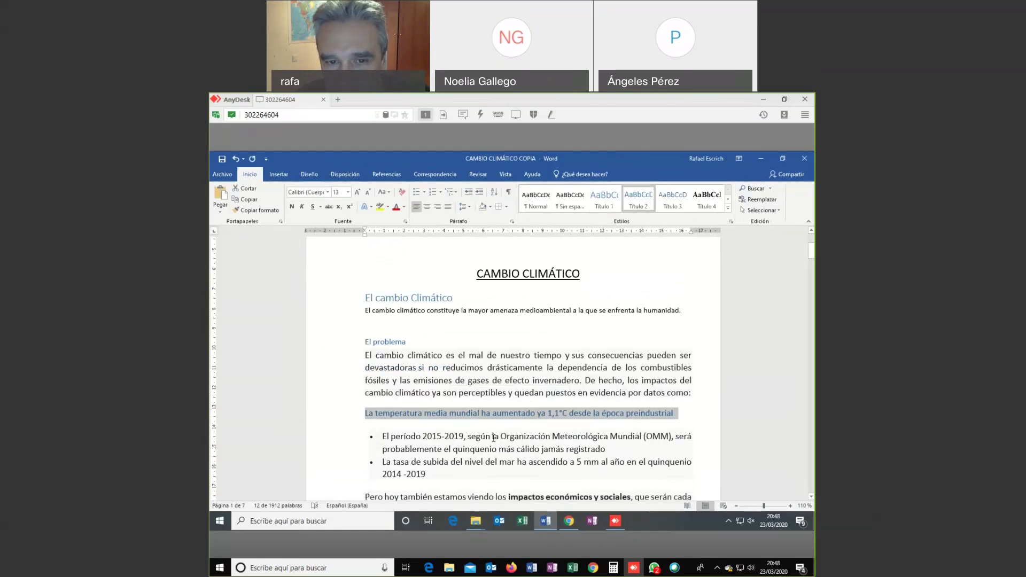
# - Update the entire Contenido table of contents, not just its page numbers
pyautogui.click(458, 346)
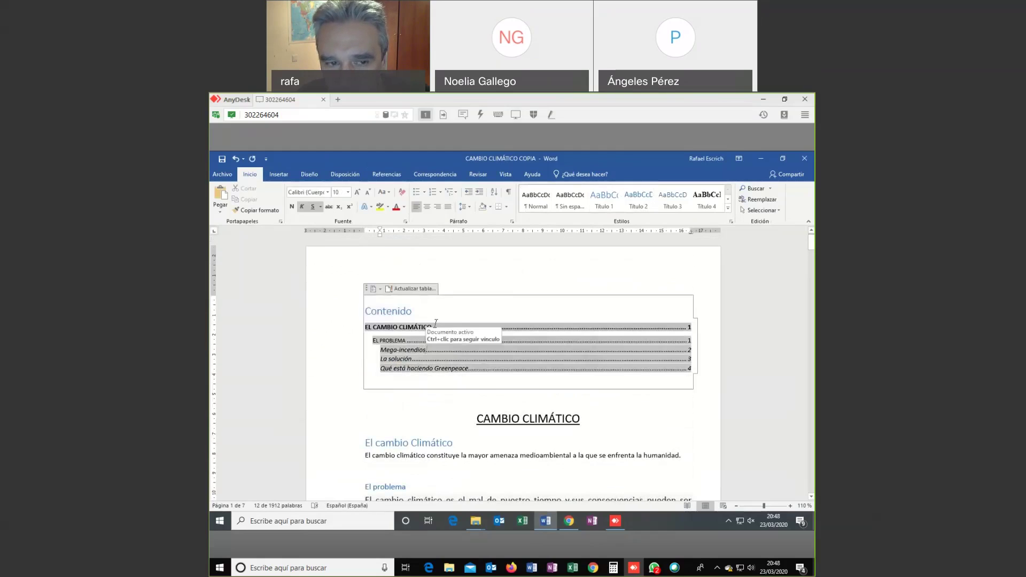
pyautogui.click(415, 289)
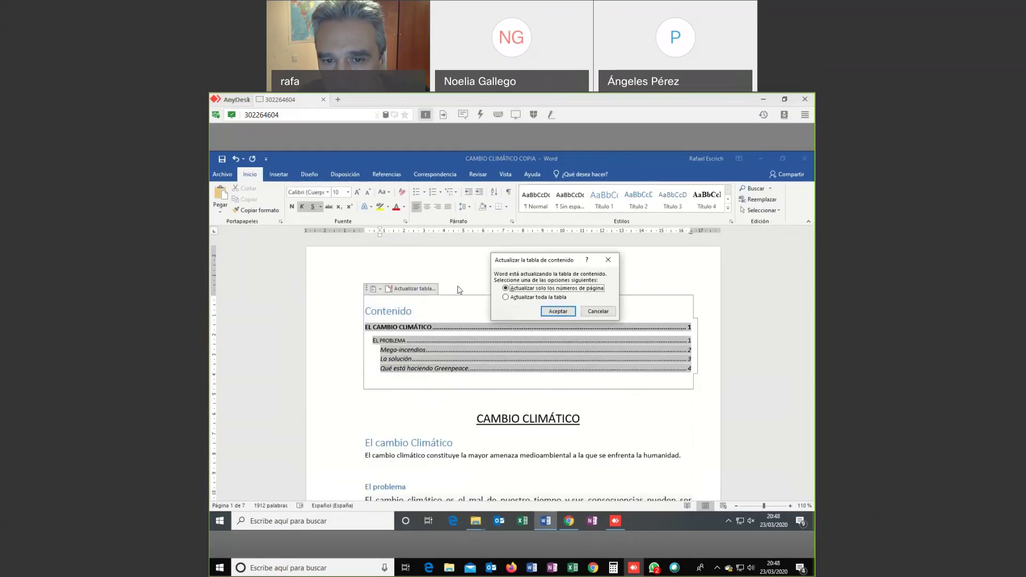
pyautogui.click(529, 298)
pyautogui.click(558, 311)
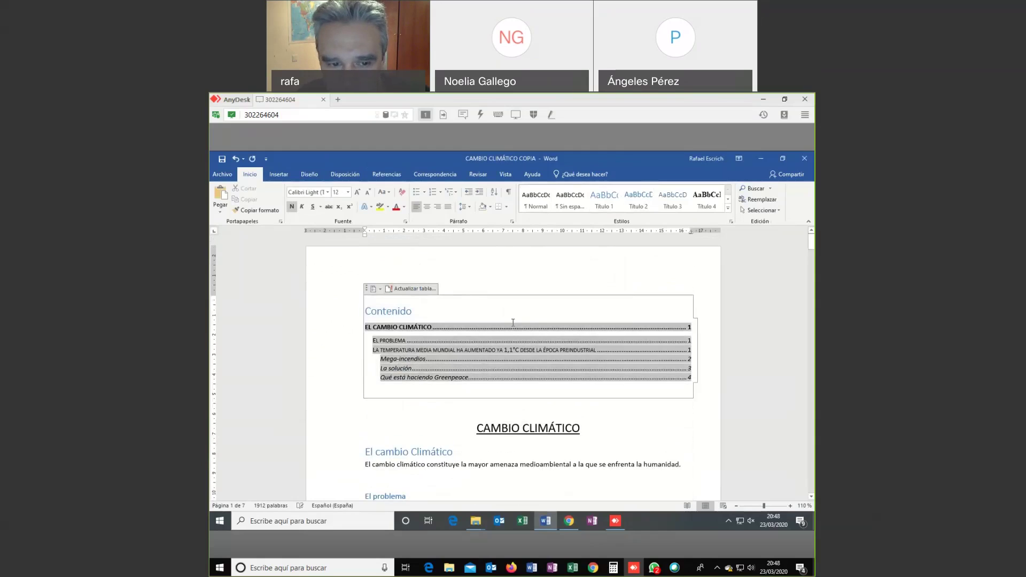
# - Examine the level 2 and level 3 entries of the Contenido table and the headings that follow it
pyautogui.click(380, 352)
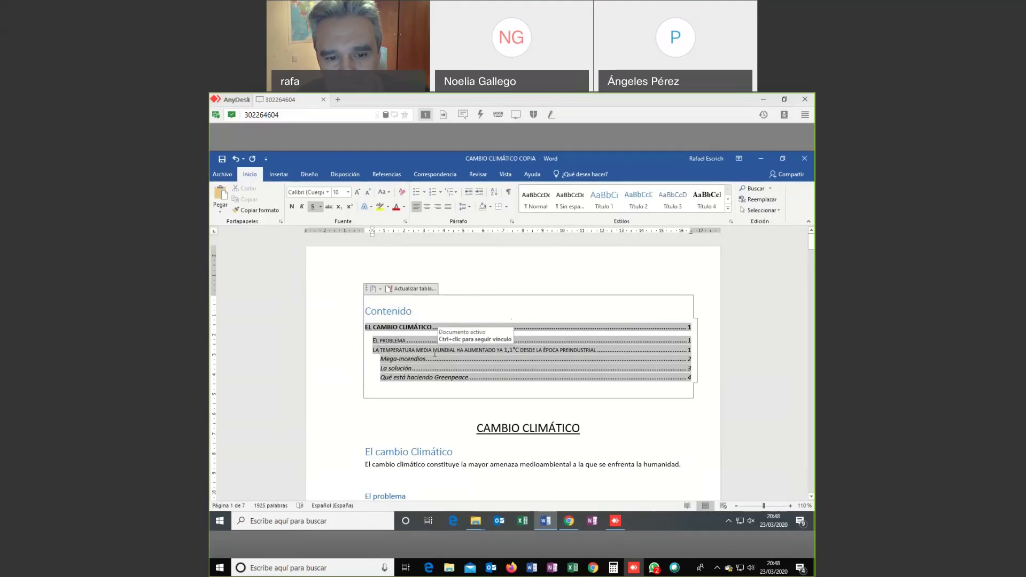
pyautogui.click(516, 348)
pyautogui.click(377, 358)
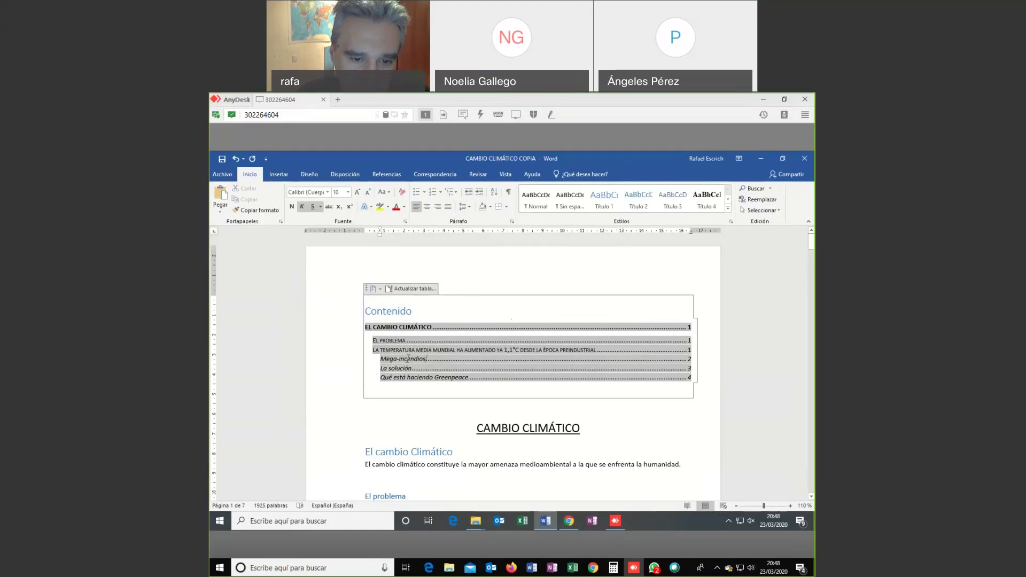
pyautogui.click(417, 477)
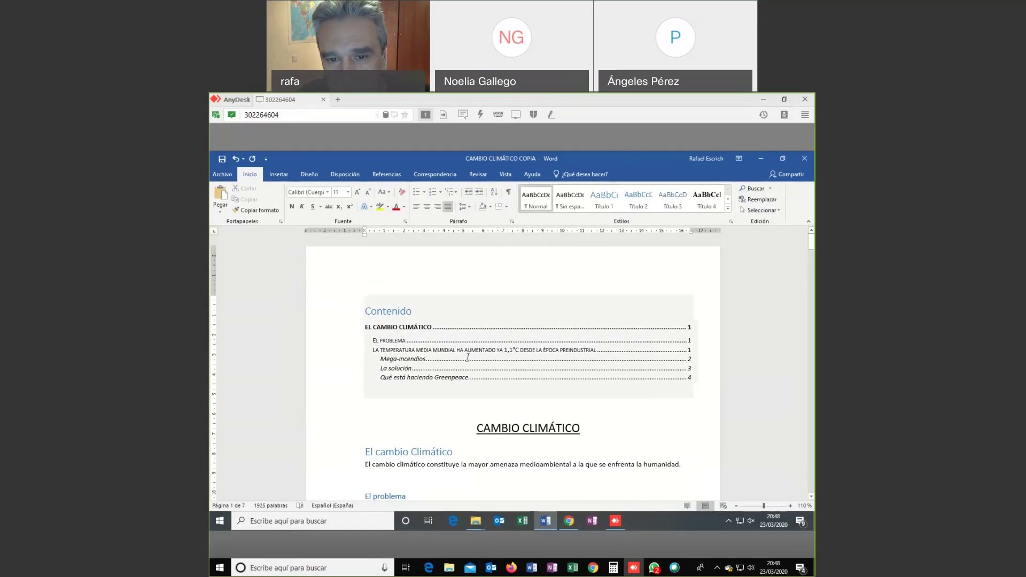
pyautogui.scroll(-1, 467, 357)
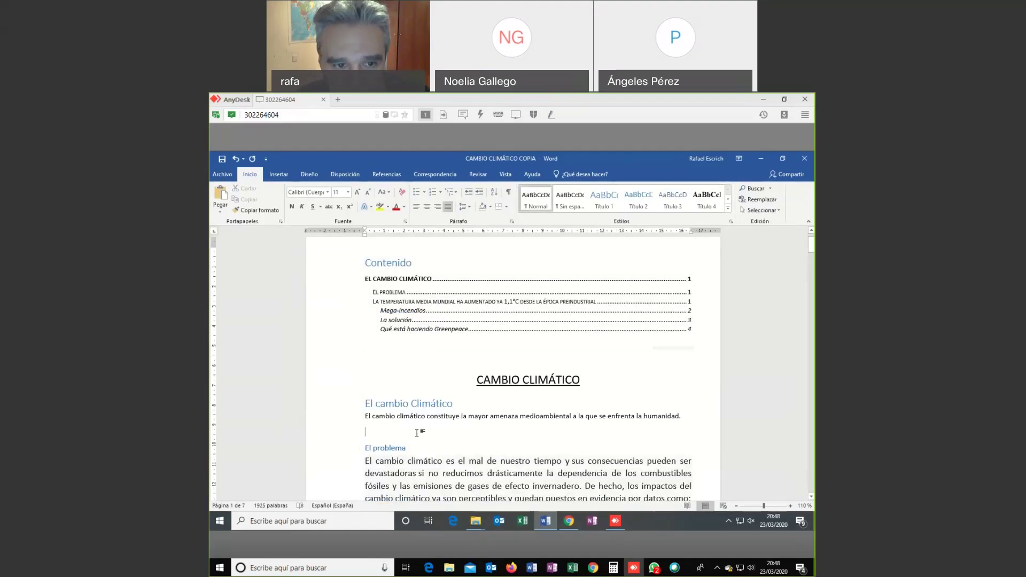
pyautogui.click(525, 309)
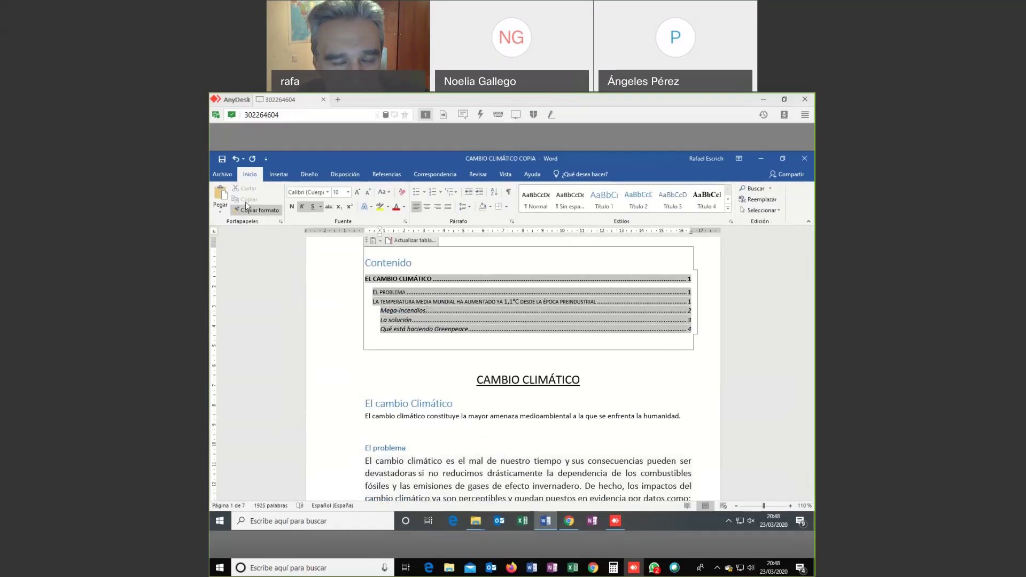
pyautogui.click(388, 176)
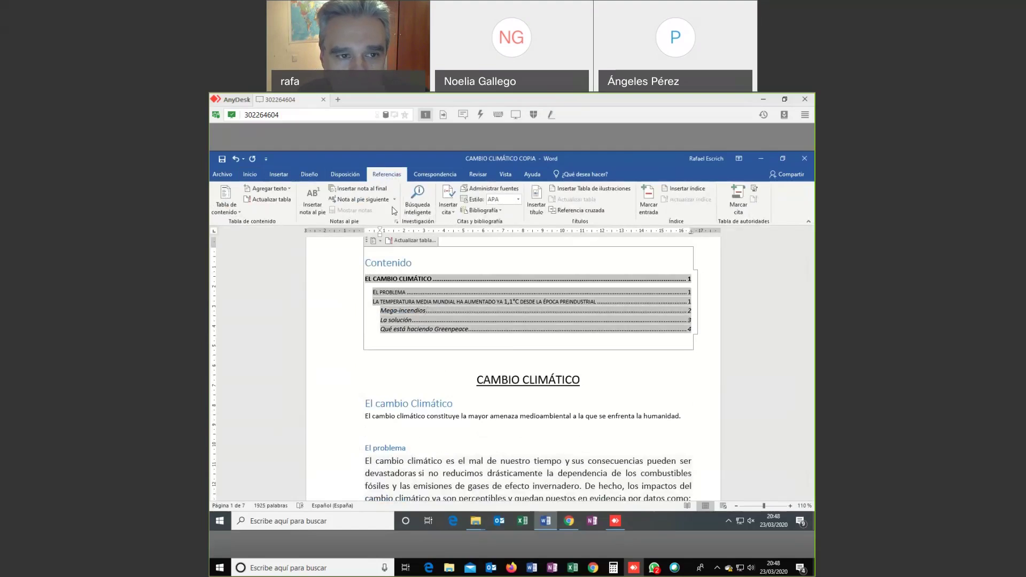
pyautogui.click(511, 338)
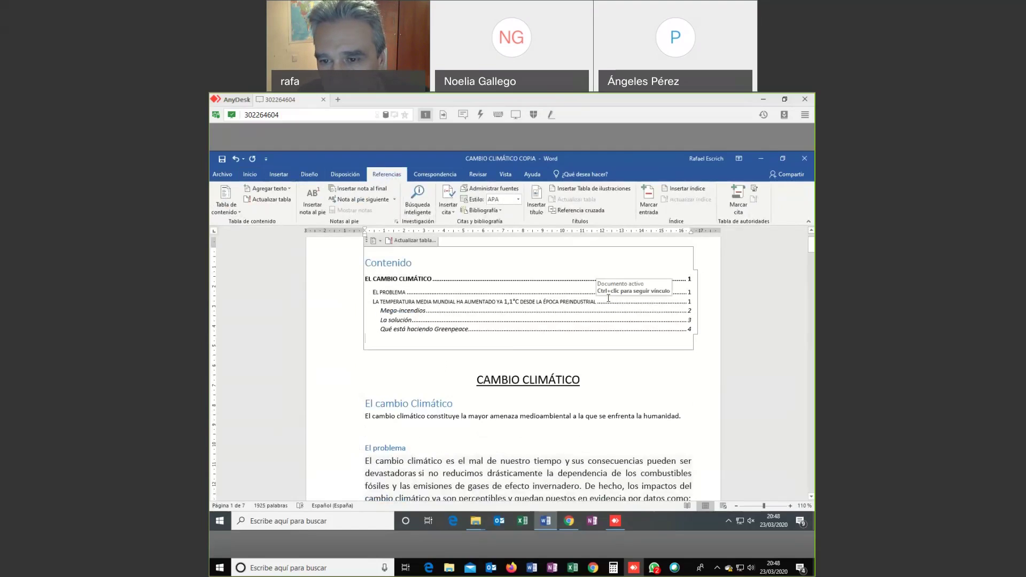
pyautogui.scroll(1, 566, 351)
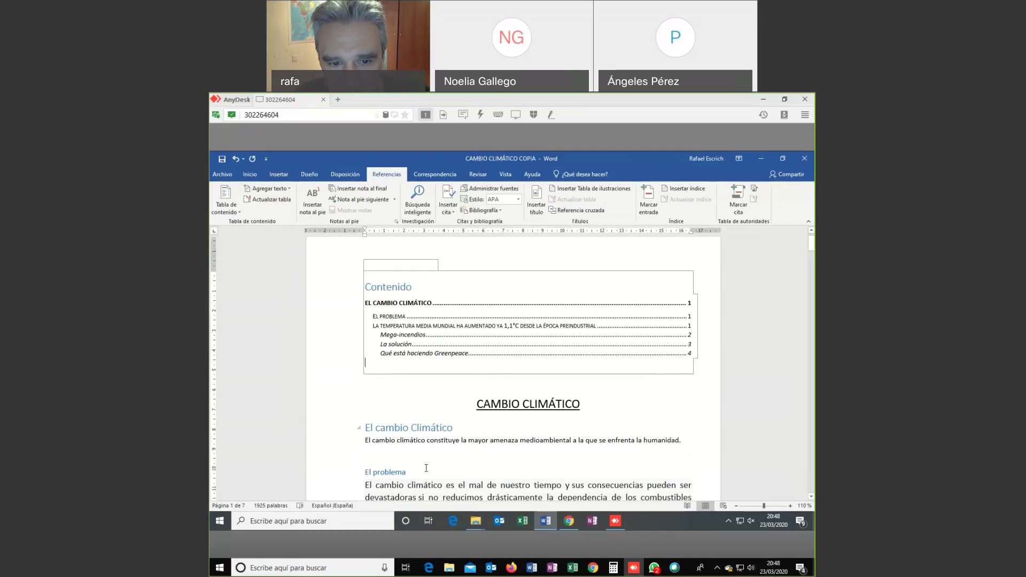
# - Look at the built-in table of contents designs, remove the Contenido table from the document and undo the removal
pyautogui.click(440, 303)
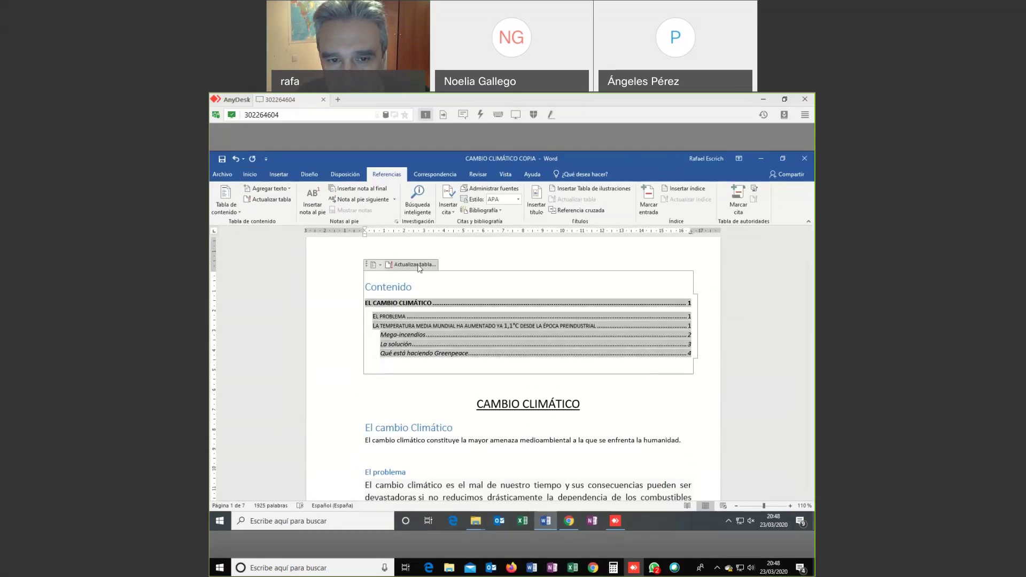
pyautogui.click(381, 266)
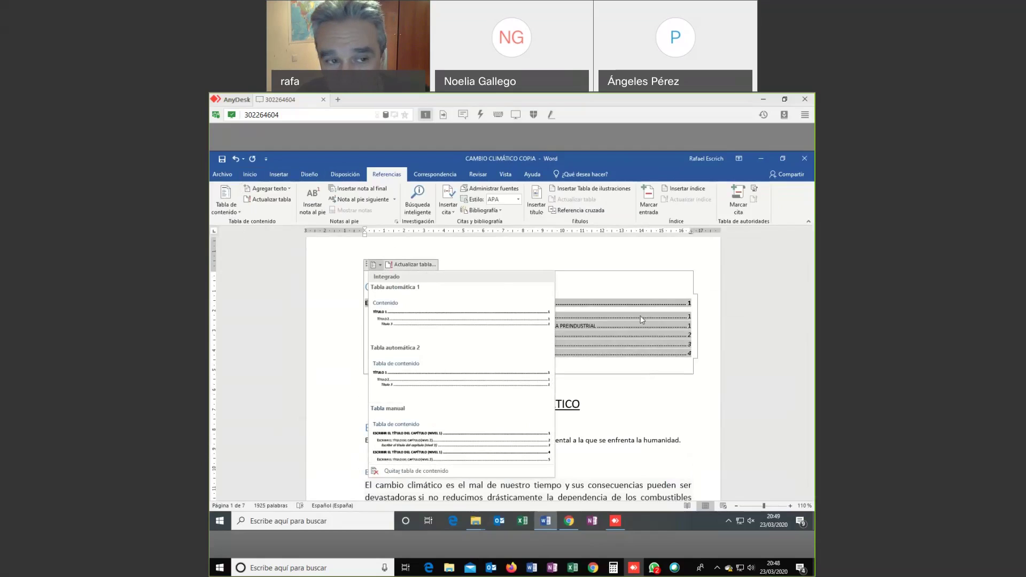
pyautogui.click(238, 212)
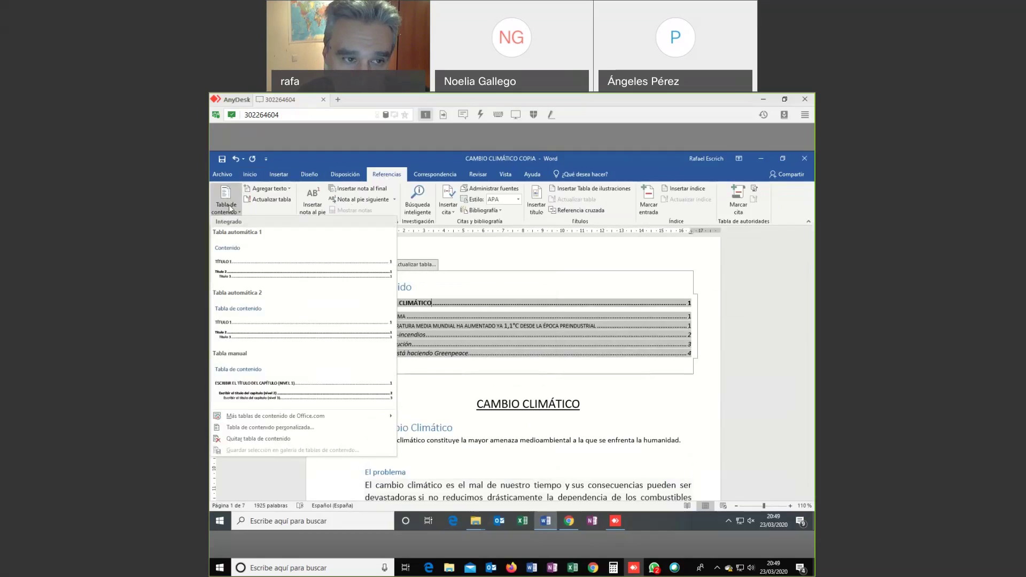
pyautogui.click(258, 440)
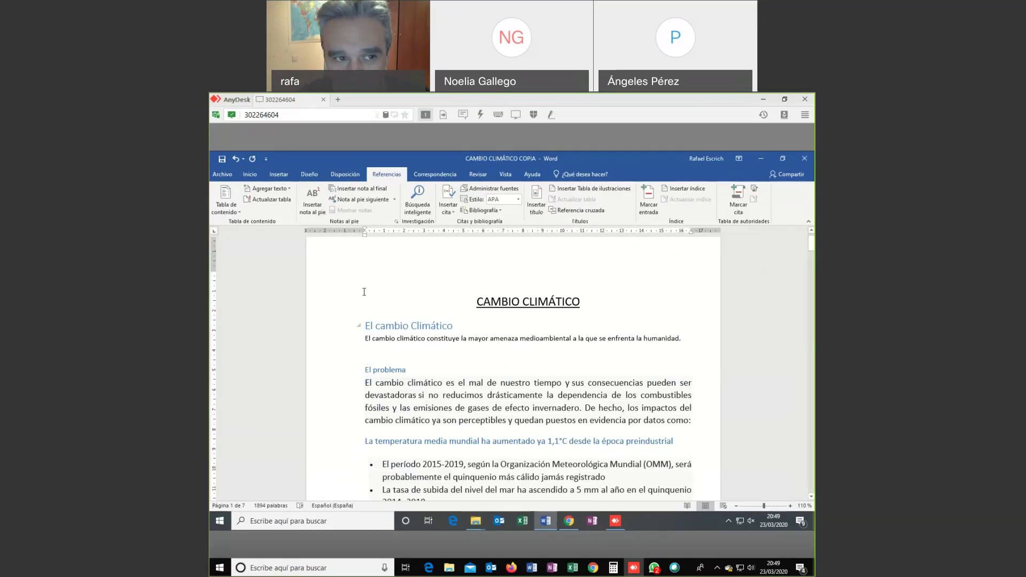
pyautogui.click(235, 159)
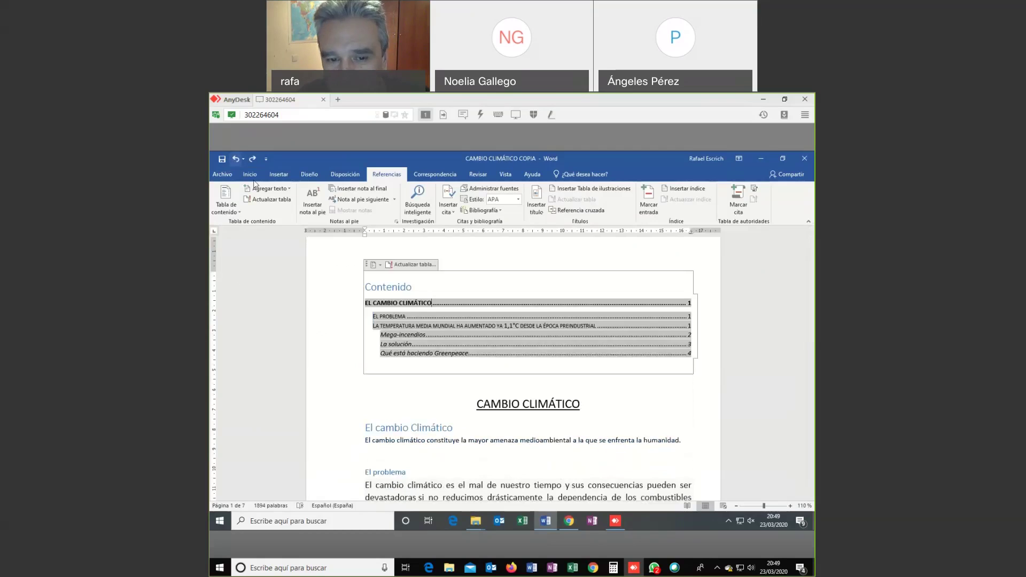
pyautogui.click(435, 385)
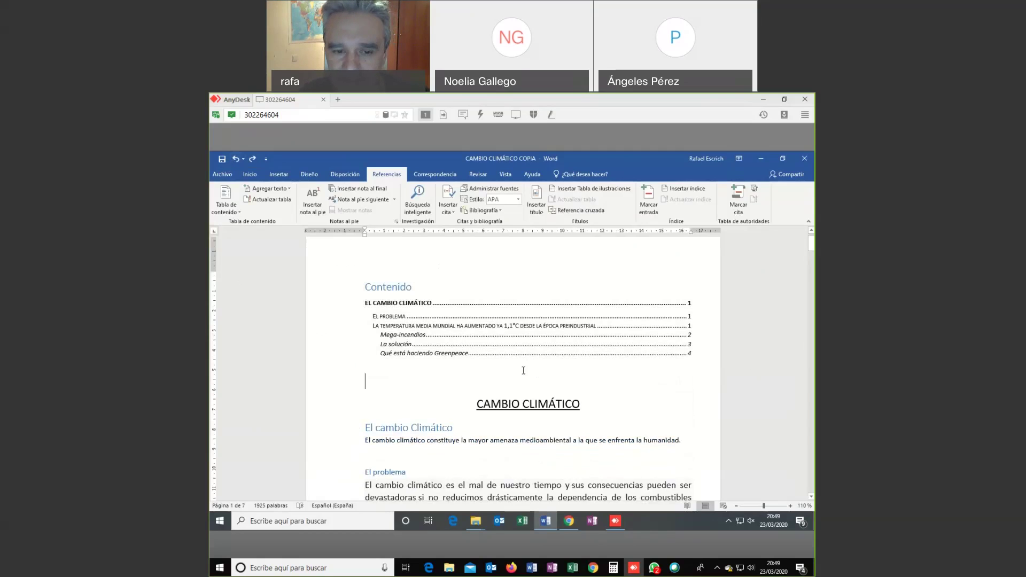
pyautogui.scroll(-3, 523, 370)
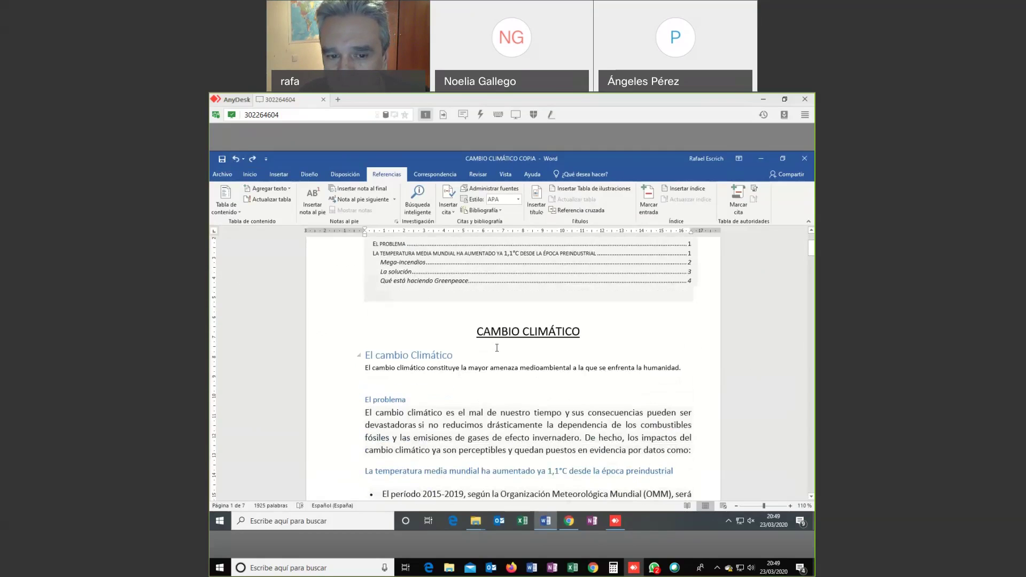
pyautogui.scroll(2, 497, 348)
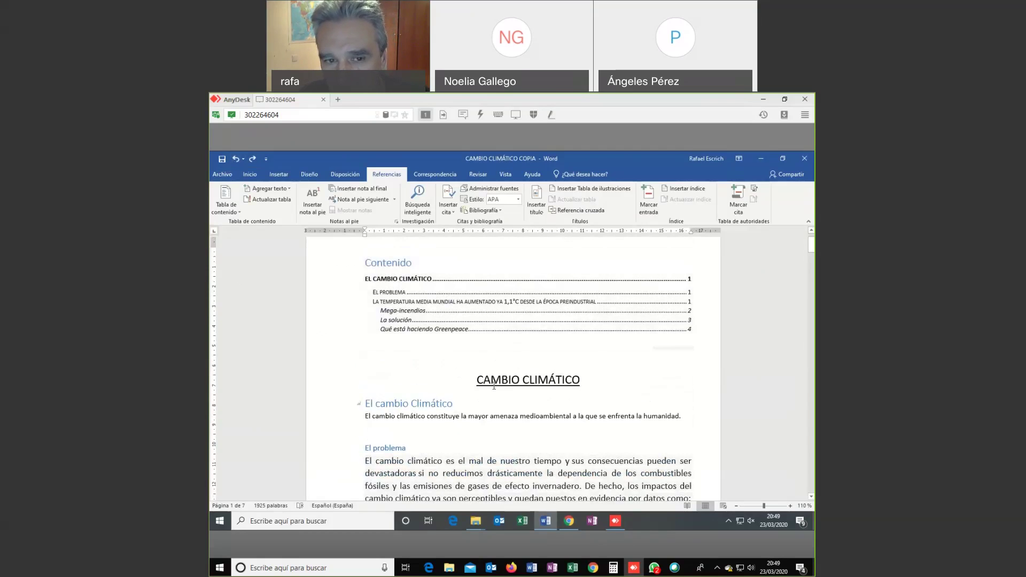
pyautogui.scroll(-1, 434, 468)
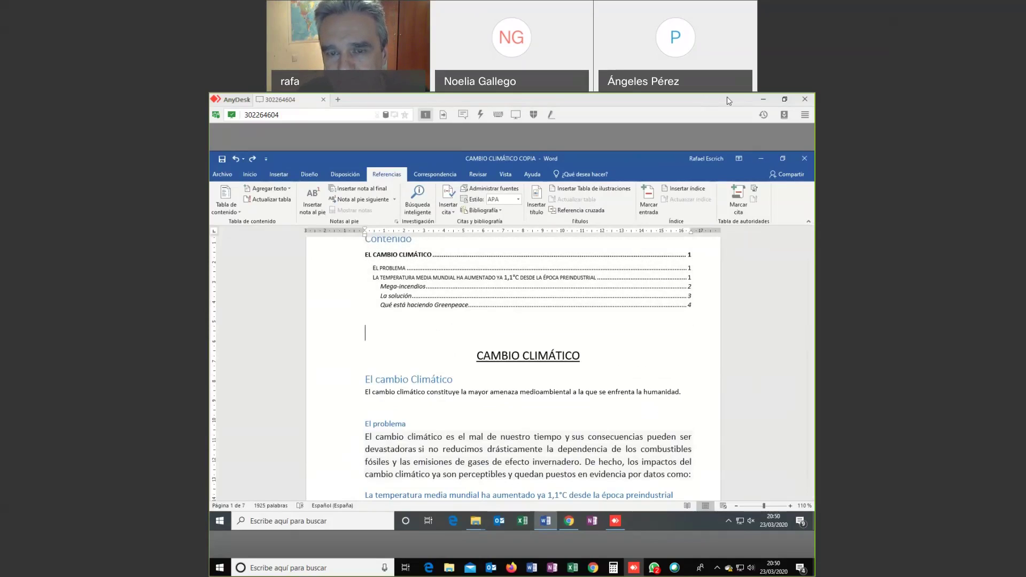
pyautogui.click(387, 332)
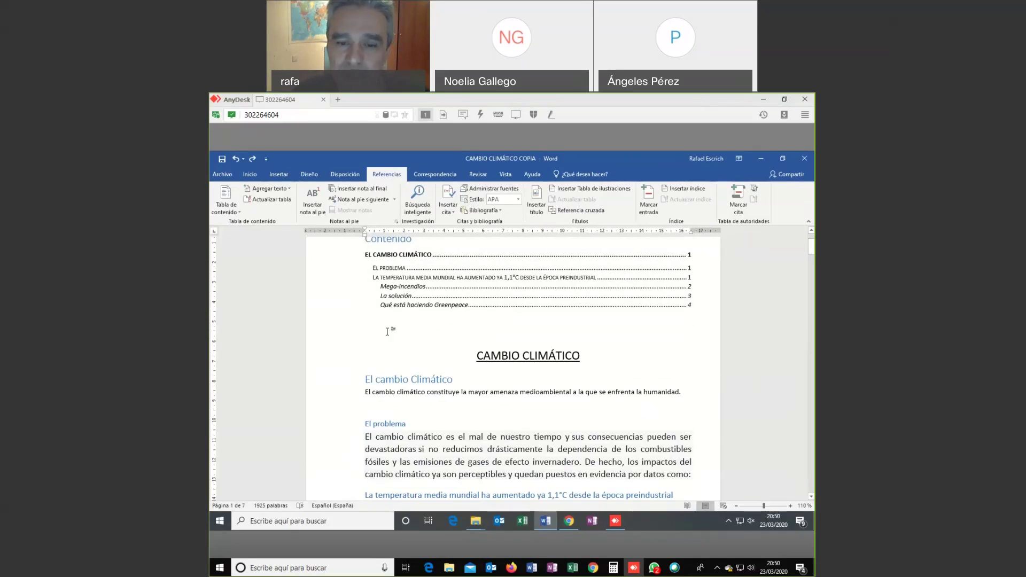
pyautogui.click(429, 289)
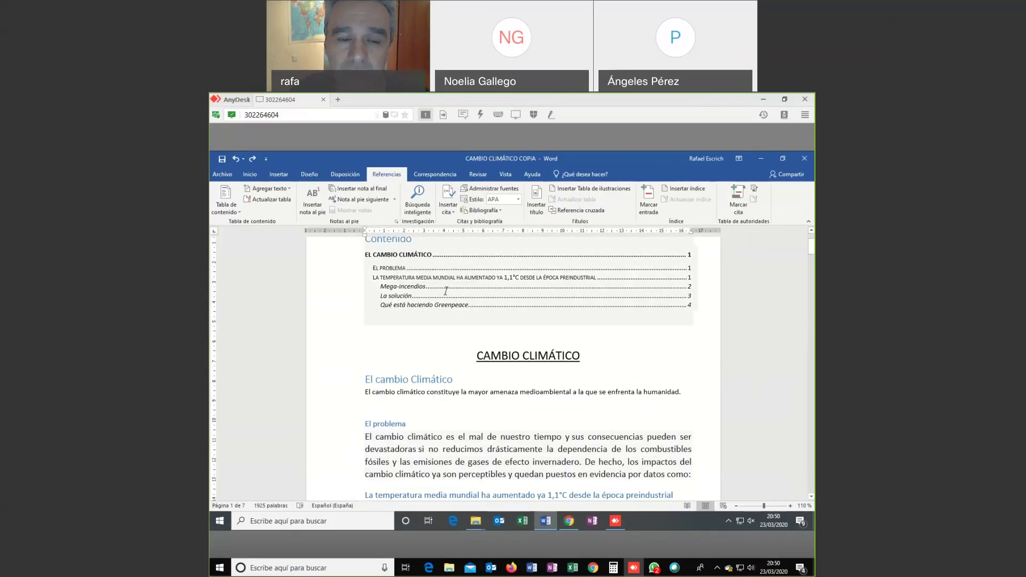
pyautogui.click(441, 320)
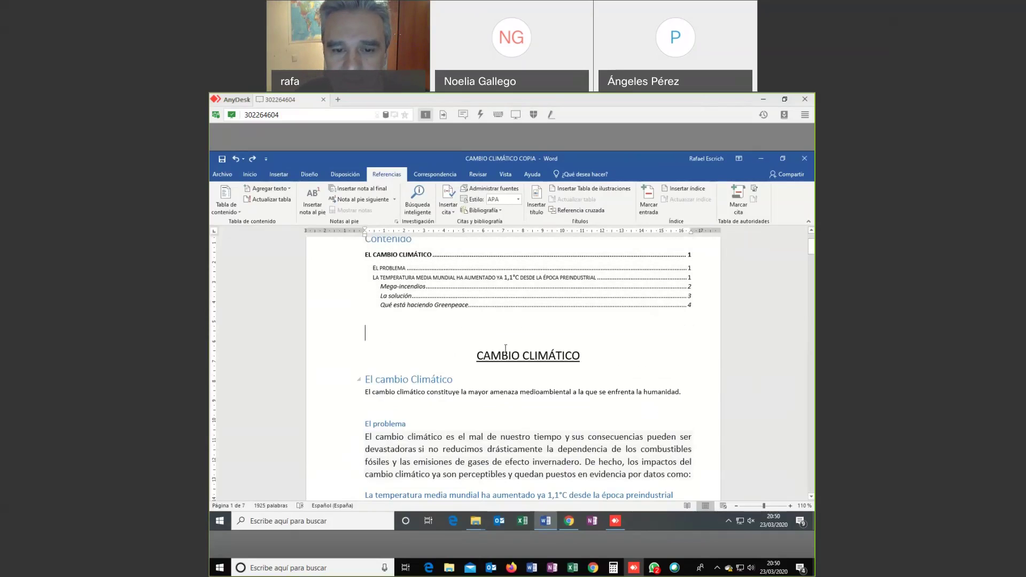
pyautogui.scroll(-2, 502, 326)
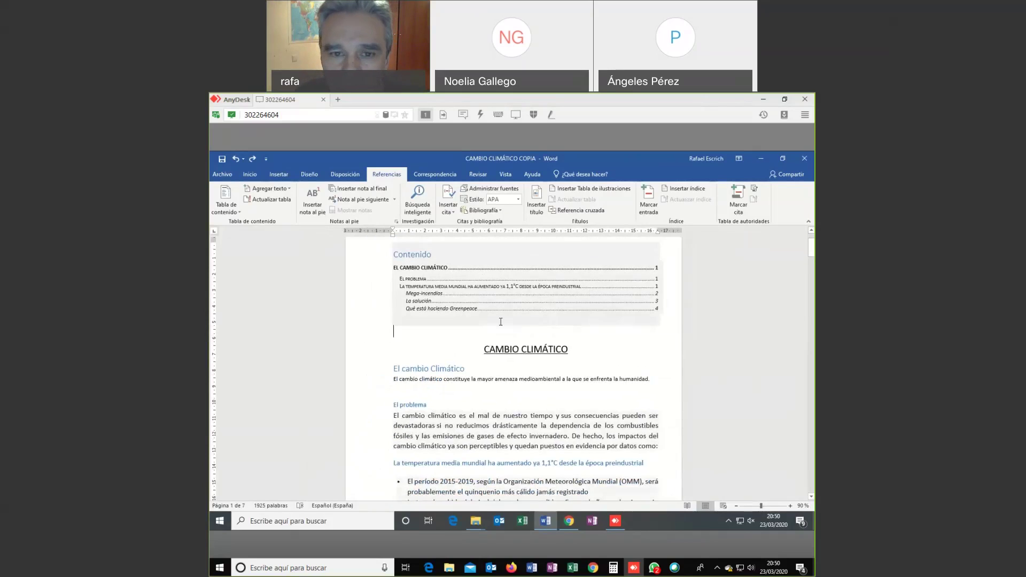
pyautogui.click(500, 328)
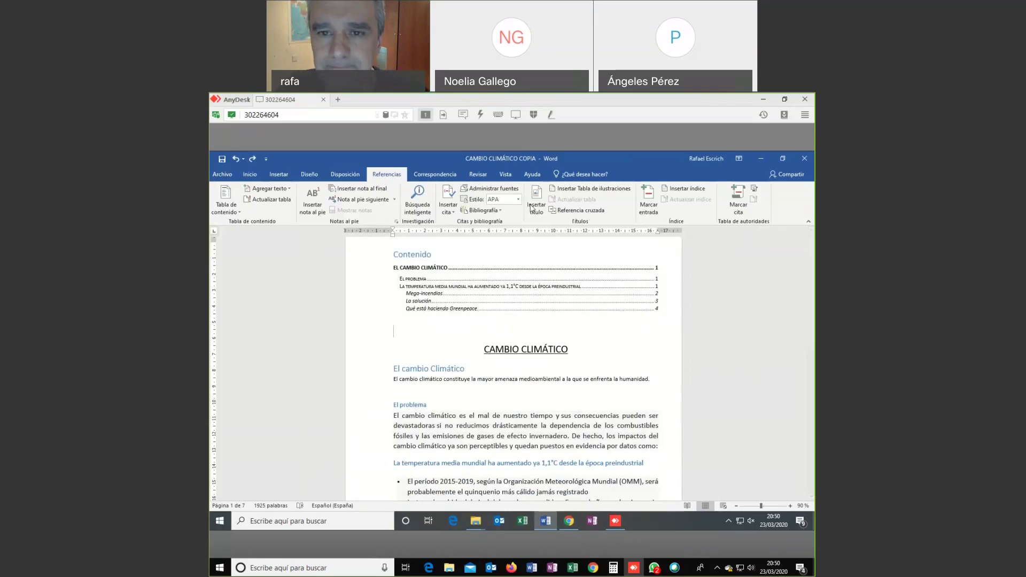
pyautogui.moveTo(609, 158); pyautogui.dragTo(597, 243)
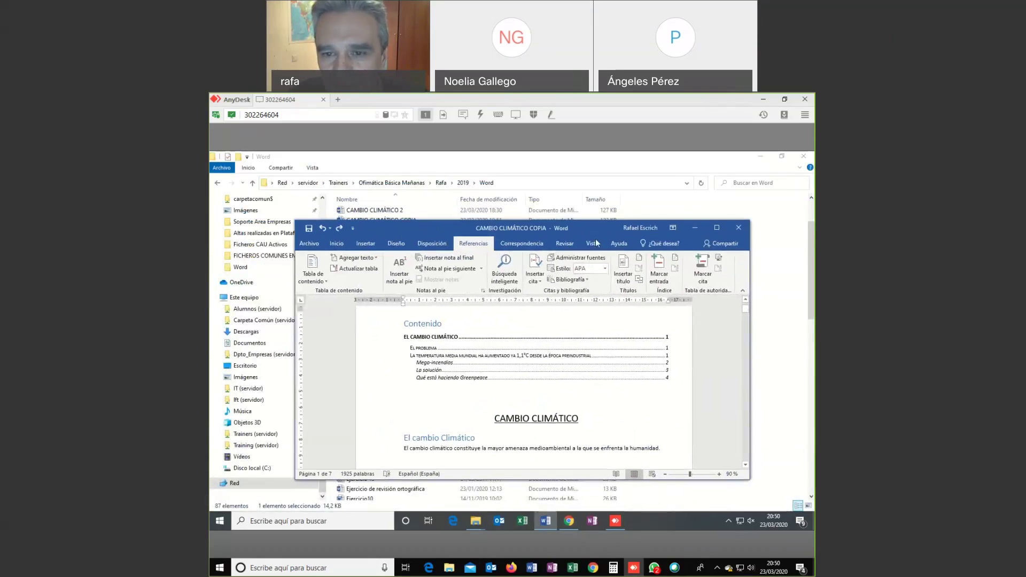
pyautogui.click(717, 228)
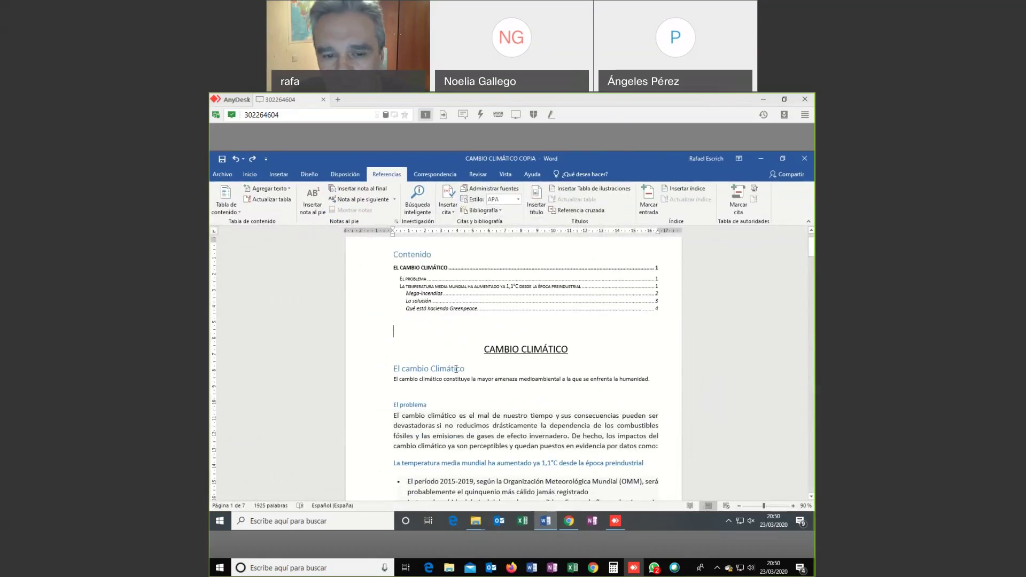
# - Look through the document's pages to examine the pictures placed among the text, and return to the beginning
pyautogui.scroll(1, 452, 314)
pyautogui.scroll(1, 452, 314)
pyautogui.scroll(-5, 451, 315)
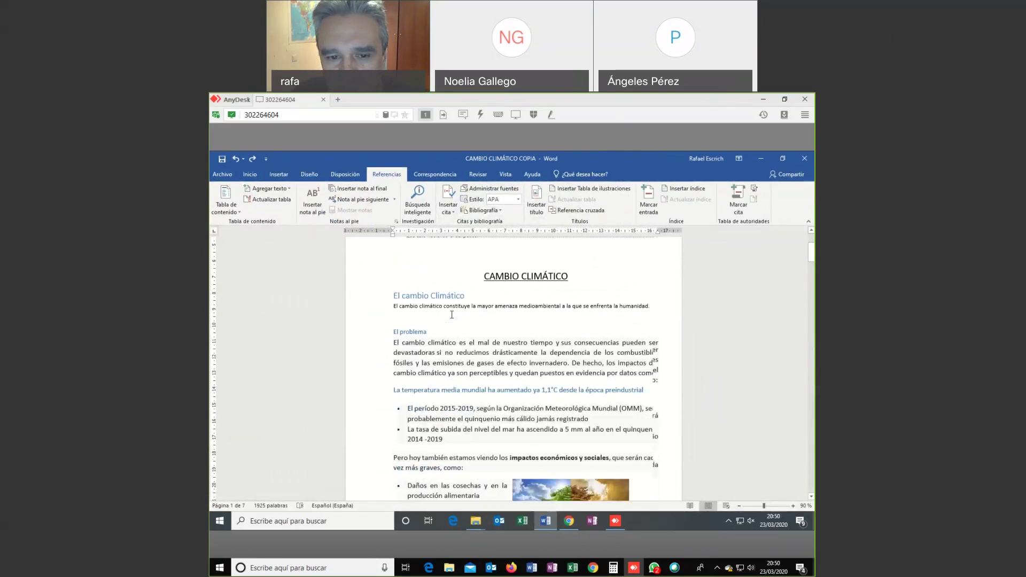
pyautogui.scroll(1, 452, 315)
pyautogui.scroll(-2, 452, 314)
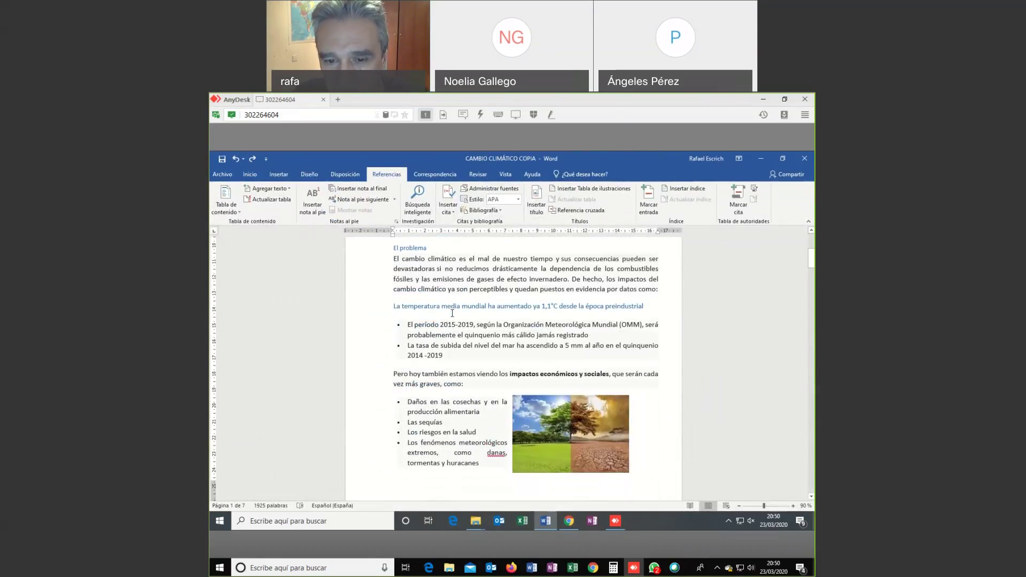
pyautogui.scroll(-1, 452, 312)
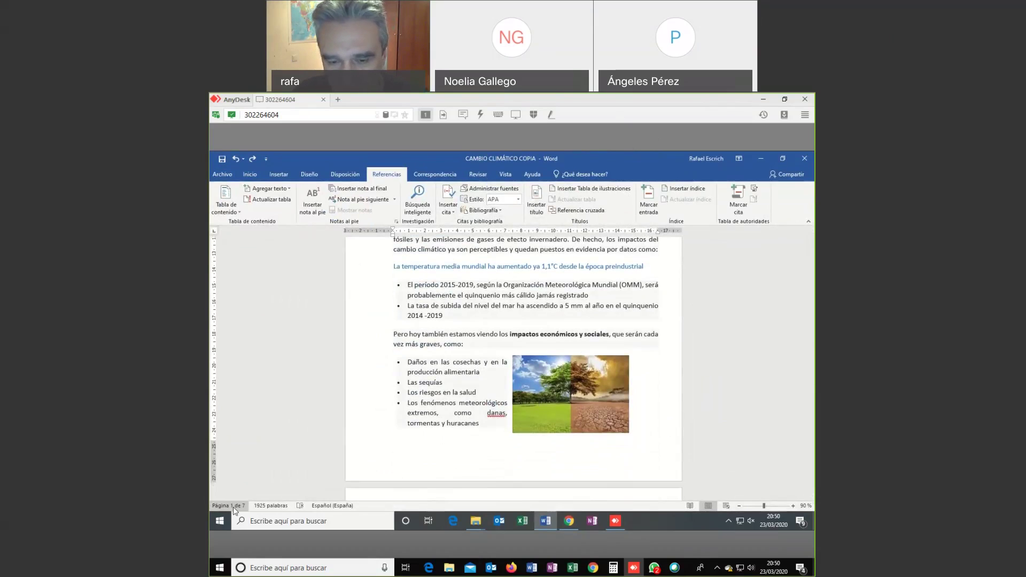
pyautogui.scroll(-15, 488, 360)
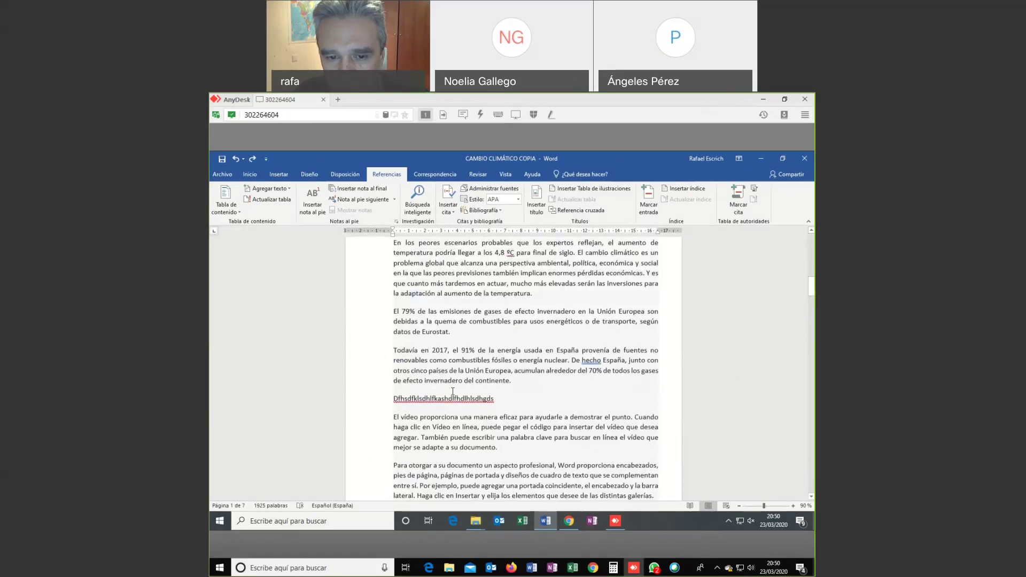
pyautogui.scroll(-10, 453, 392)
pyautogui.scroll(-5, 485, 353)
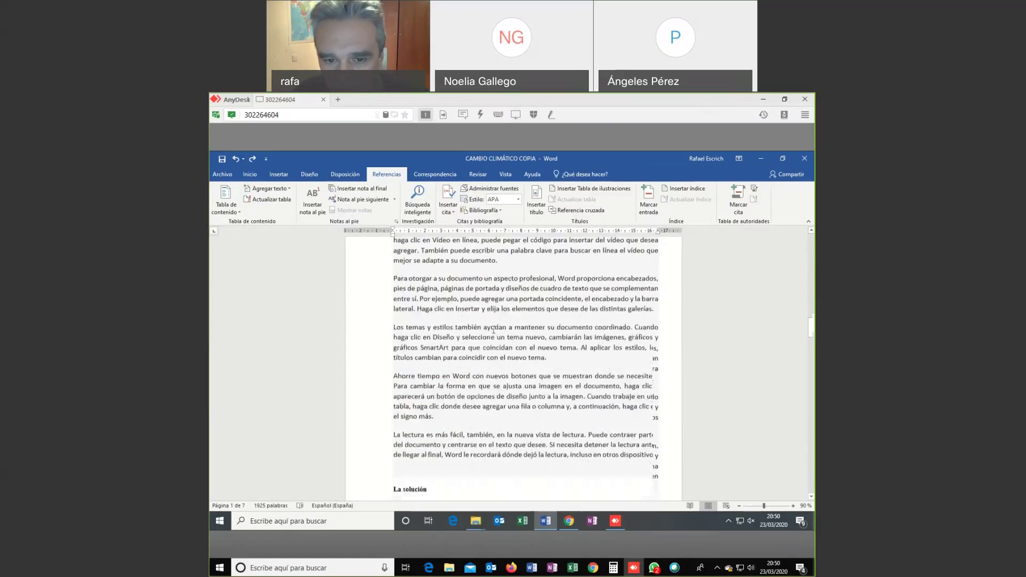
pyautogui.scroll(-8, 494, 330)
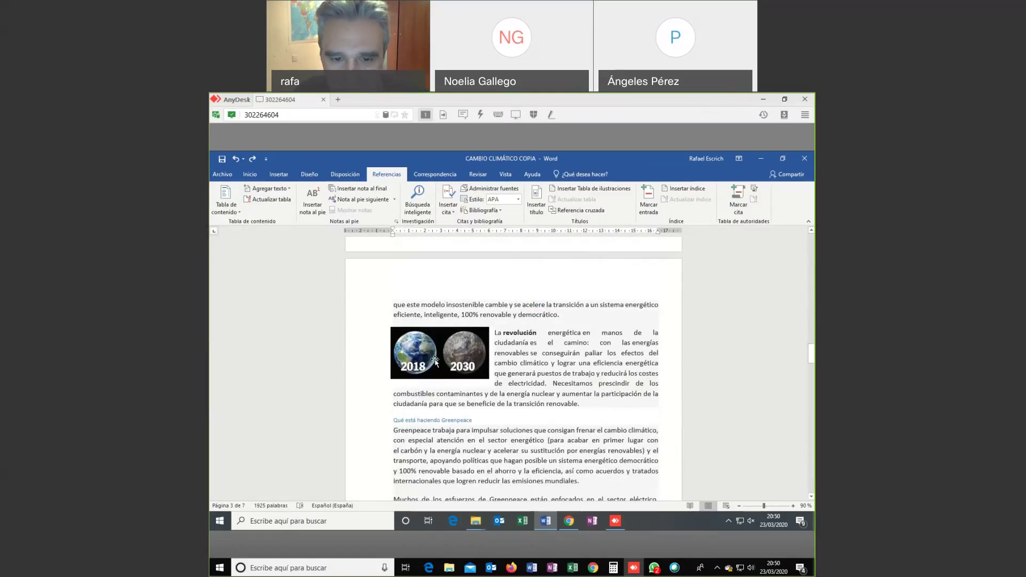
pyautogui.scroll(-8, 479, 385)
pyautogui.scroll(-15, 479, 384)
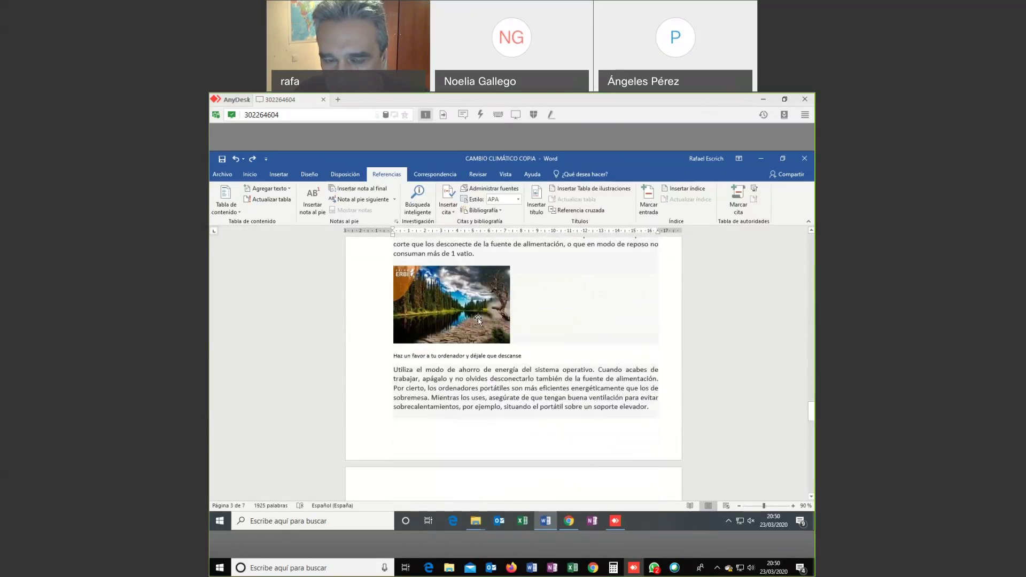
pyautogui.scroll(10, 478, 318)
pyautogui.scroll(8, 544, 309)
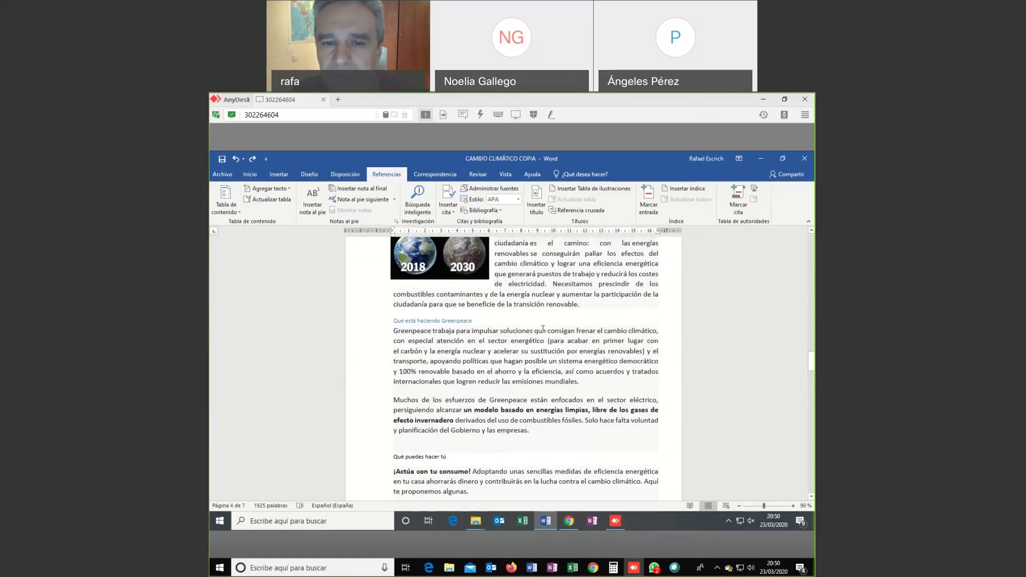
pyautogui.scroll(5, 542, 328)
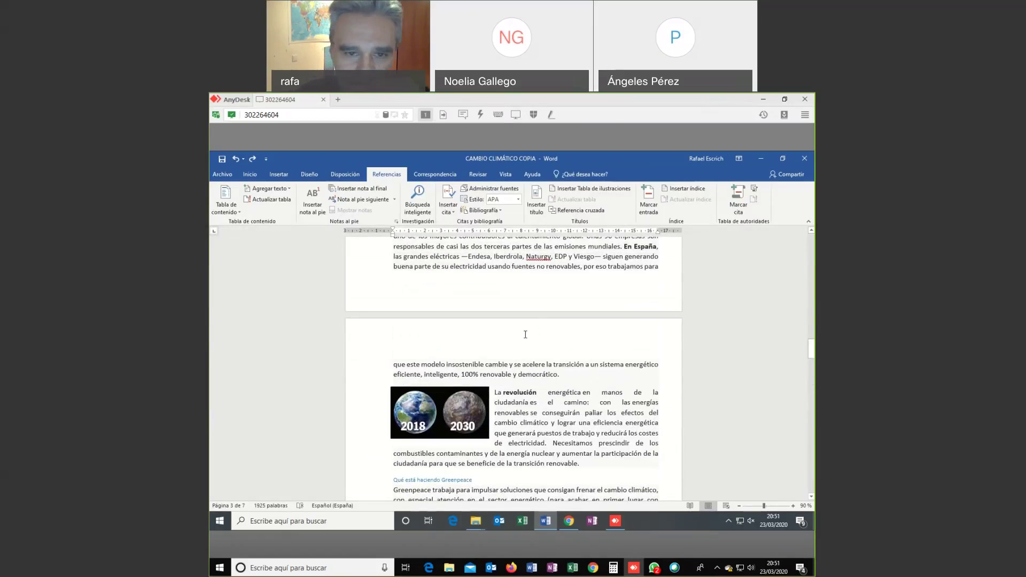
pyautogui.scroll(10, 522, 335)
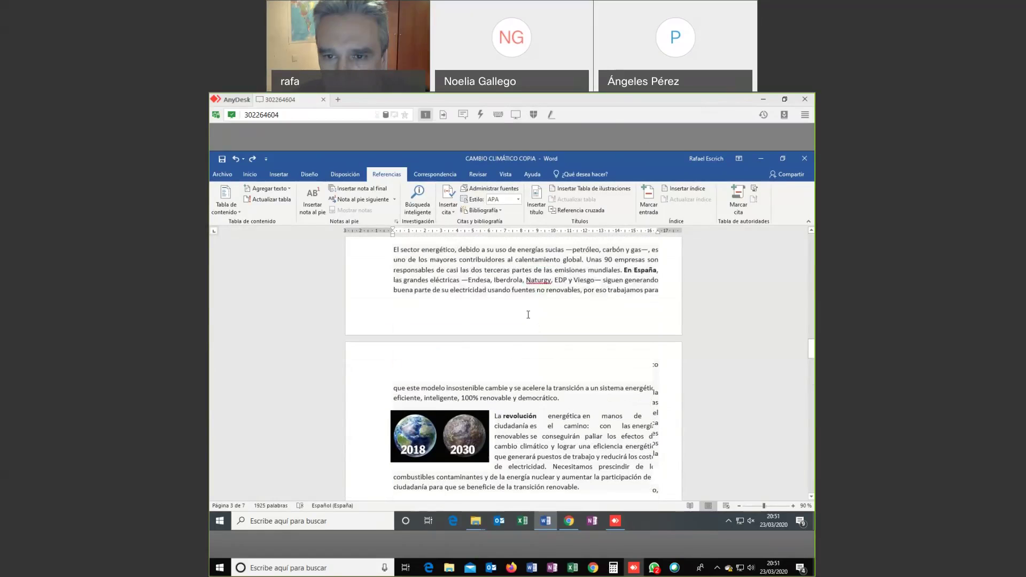
pyautogui.scroll(15, 546, 298)
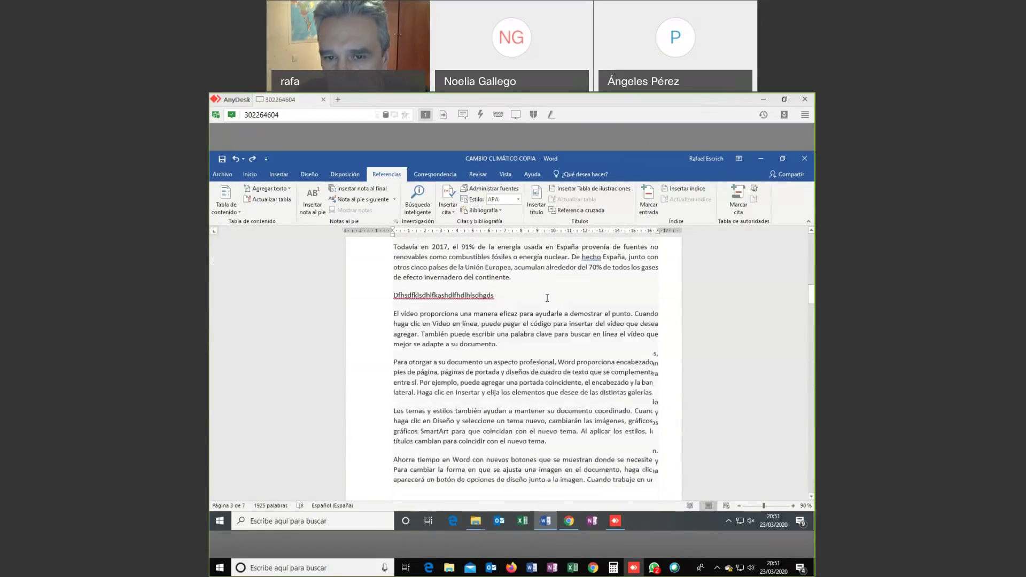
pyautogui.scroll(1, 547, 299)
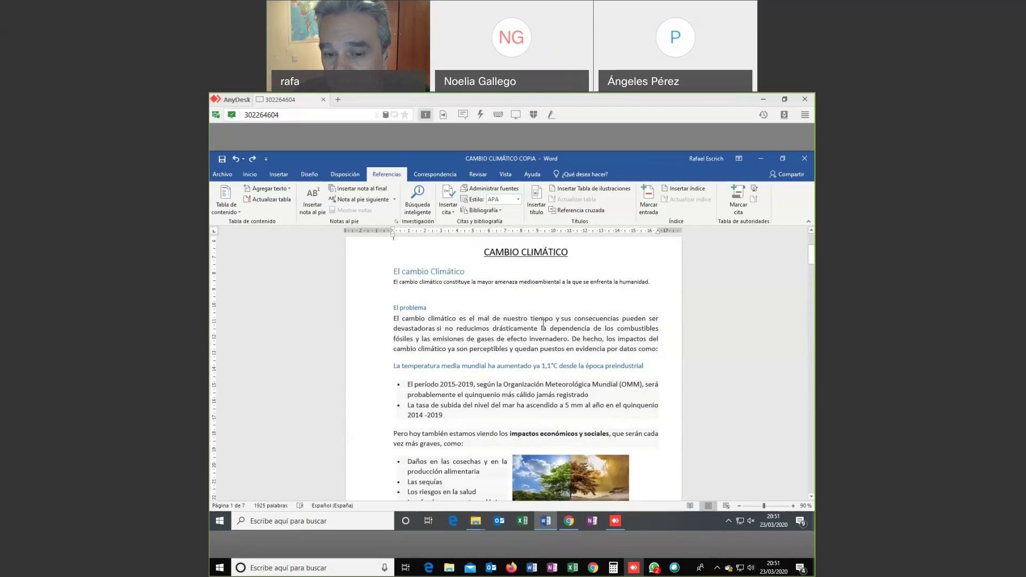
pyautogui.scroll(-3, 544, 323)
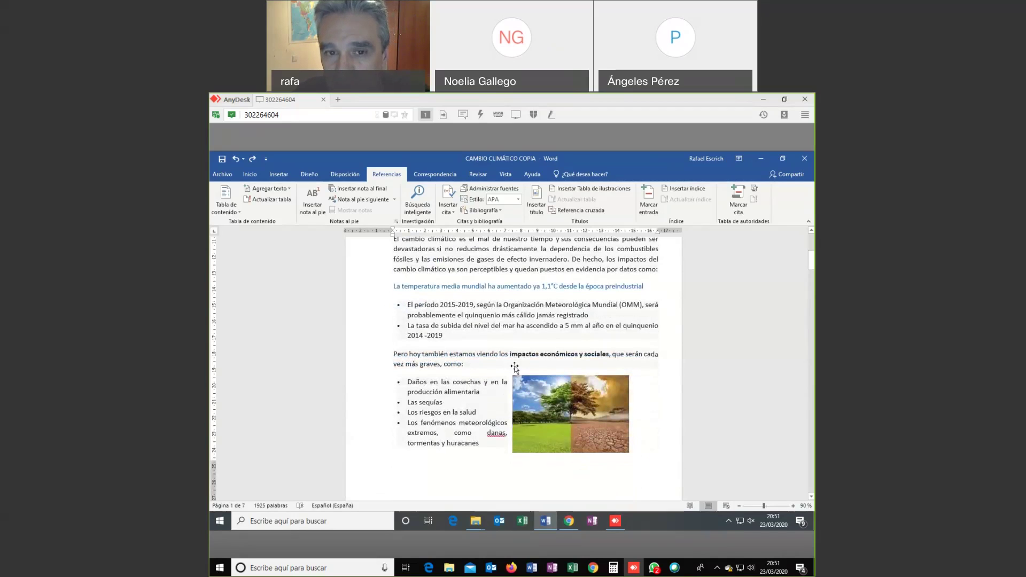
pyautogui.click(567, 411)
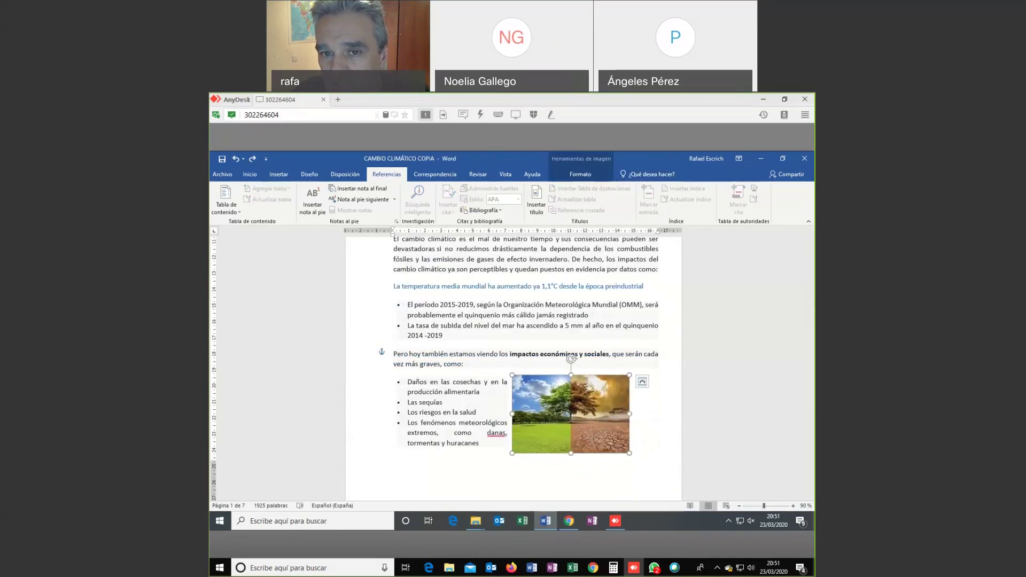
pyautogui.moveTo(647, 159); pyautogui.dragTo(584, 236)
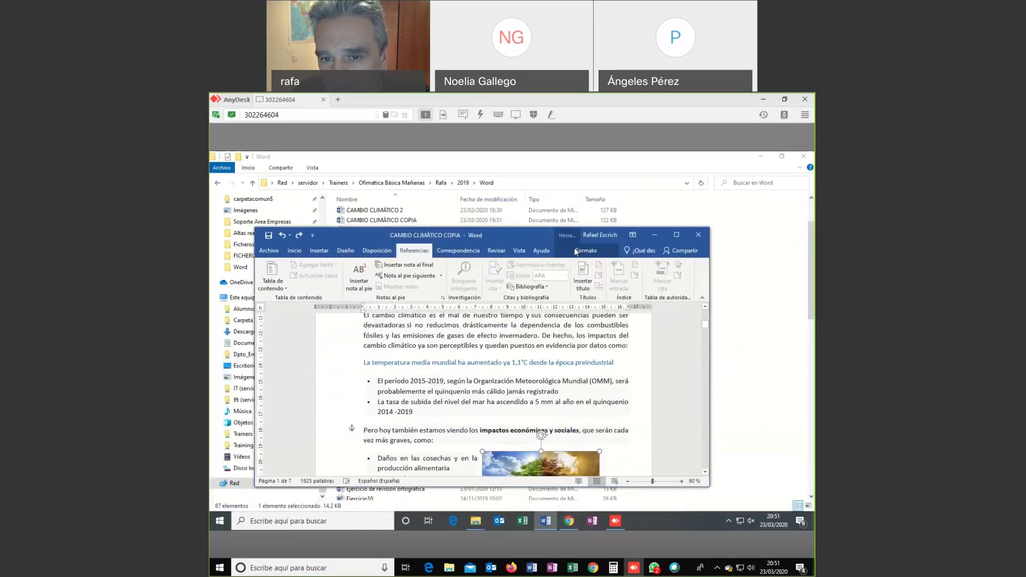
pyautogui.click(676, 235)
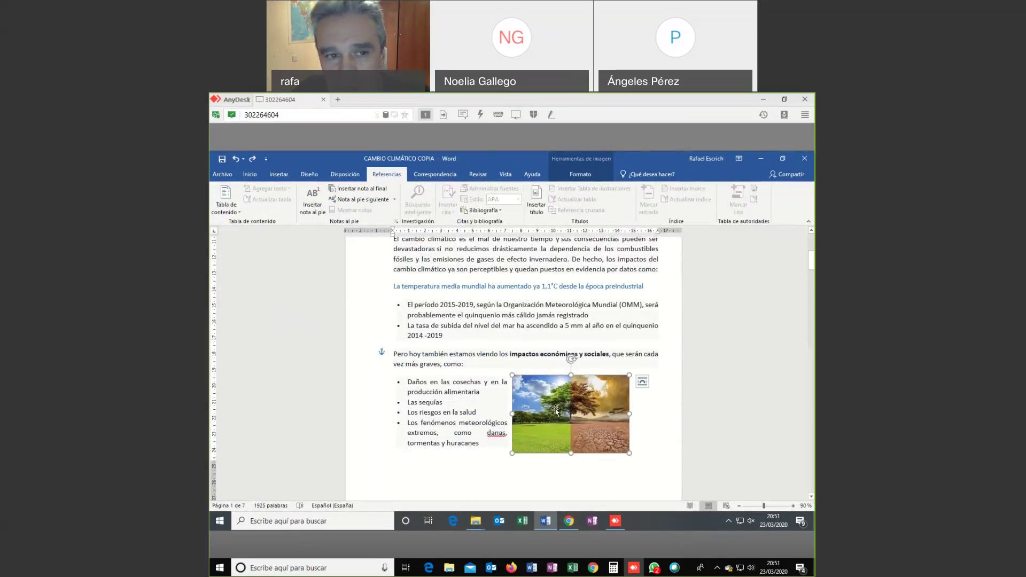
pyautogui.click(459, 304)
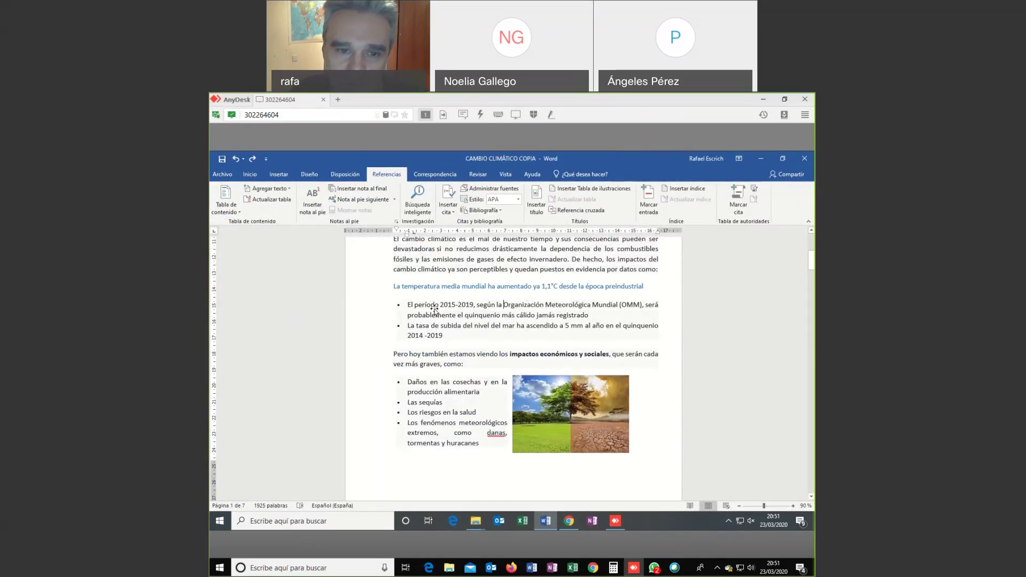
# - Start a caption for the half-green, half-dry tree picture on page 1, using the Ilustración label
pyautogui.click(554, 407)
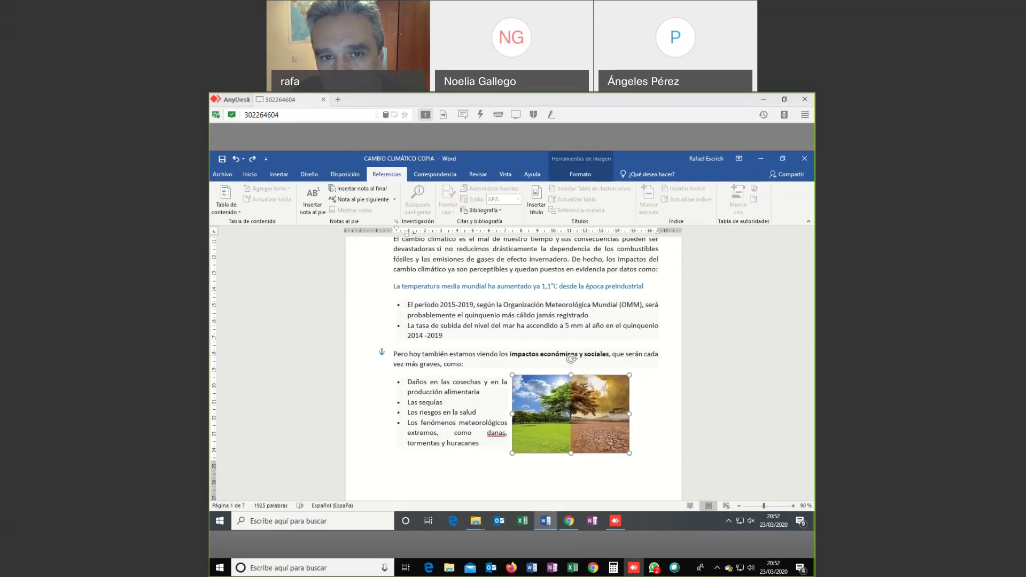
pyautogui.doubleClick(474, 155)
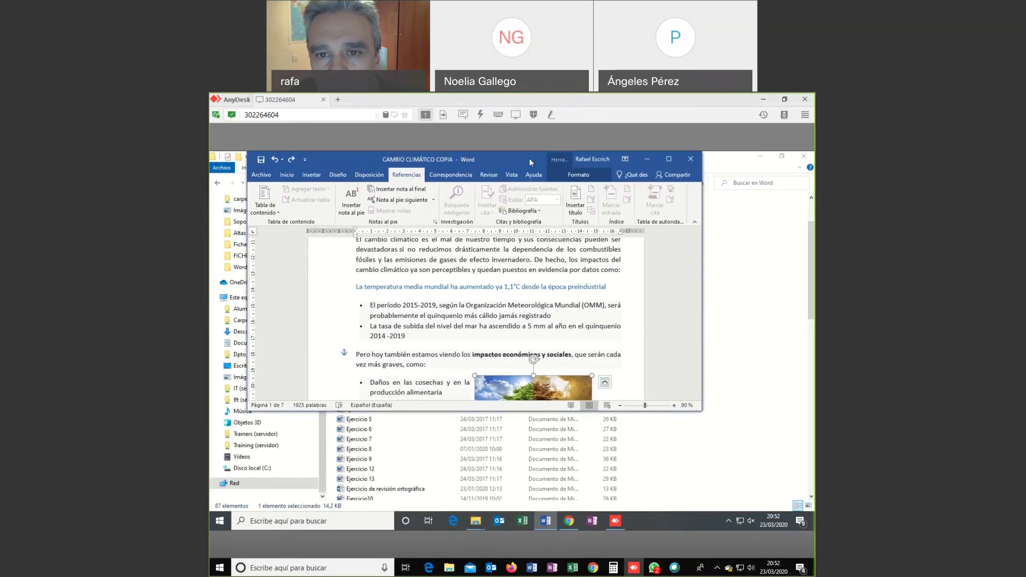
pyautogui.click(669, 159)
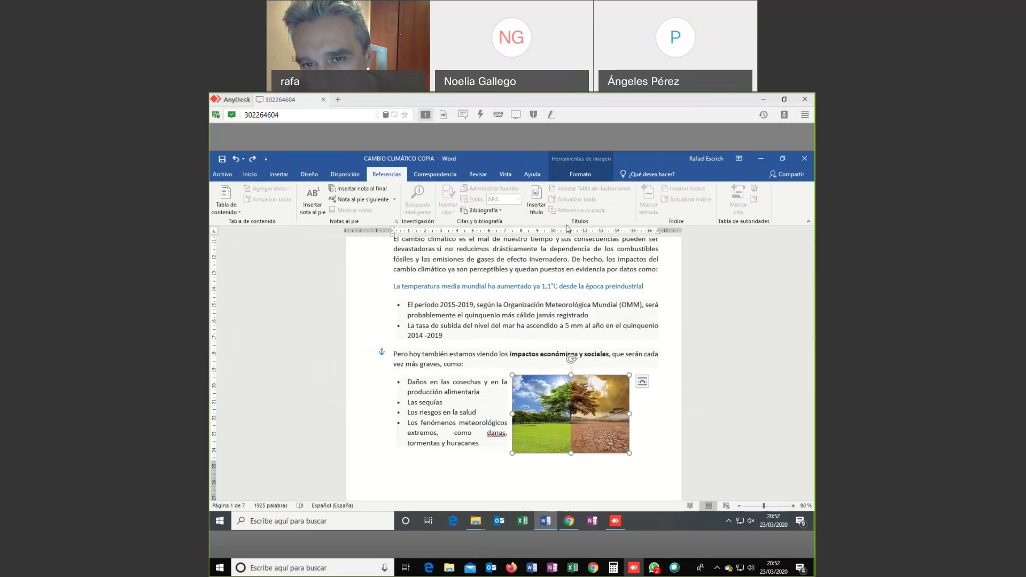
pyautogui.click(537, 201)
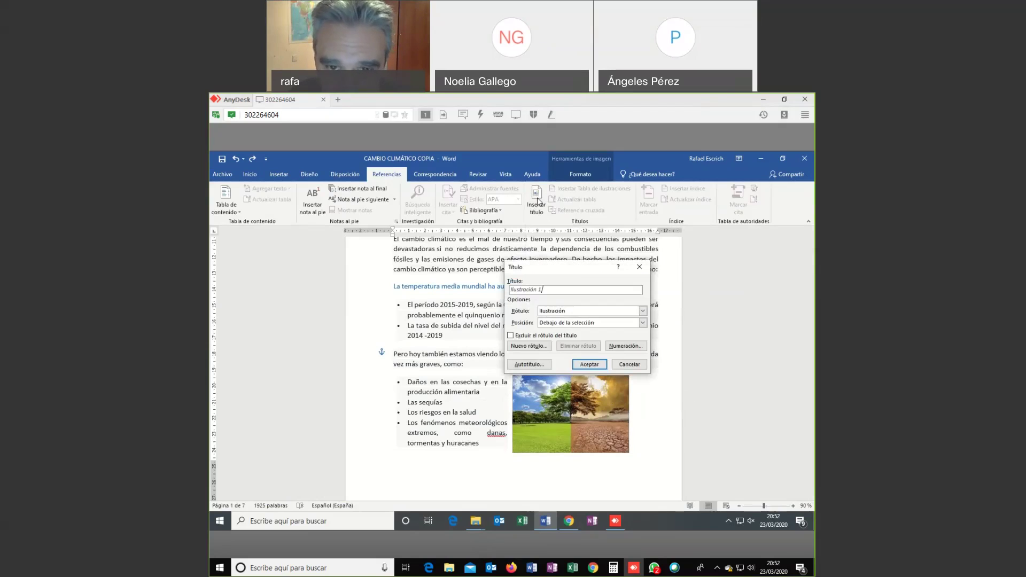
pyautogui.moveTo(583, 270); pyautogui.dragTo(394, 266)
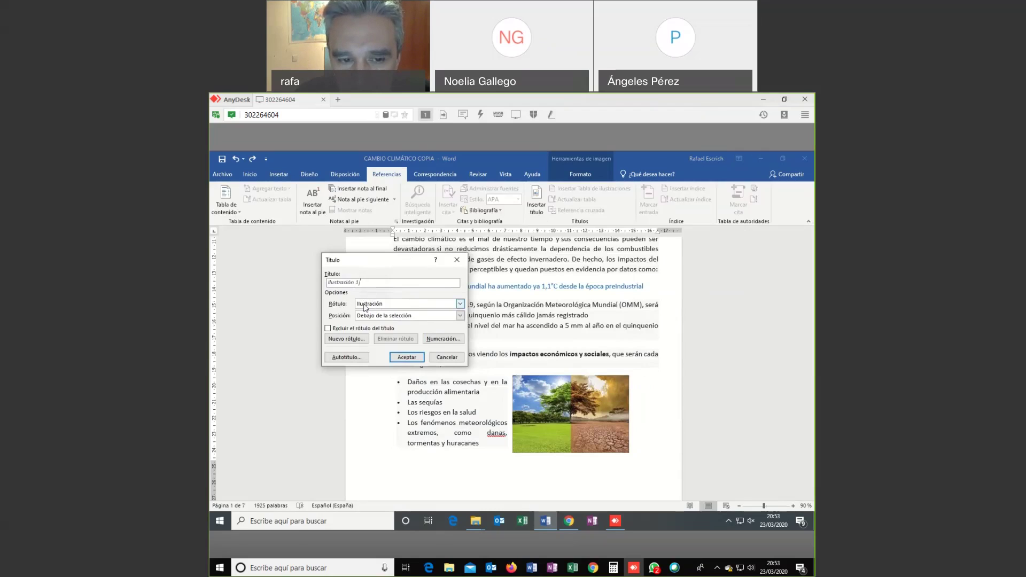
pyautogui.click(460, 304)
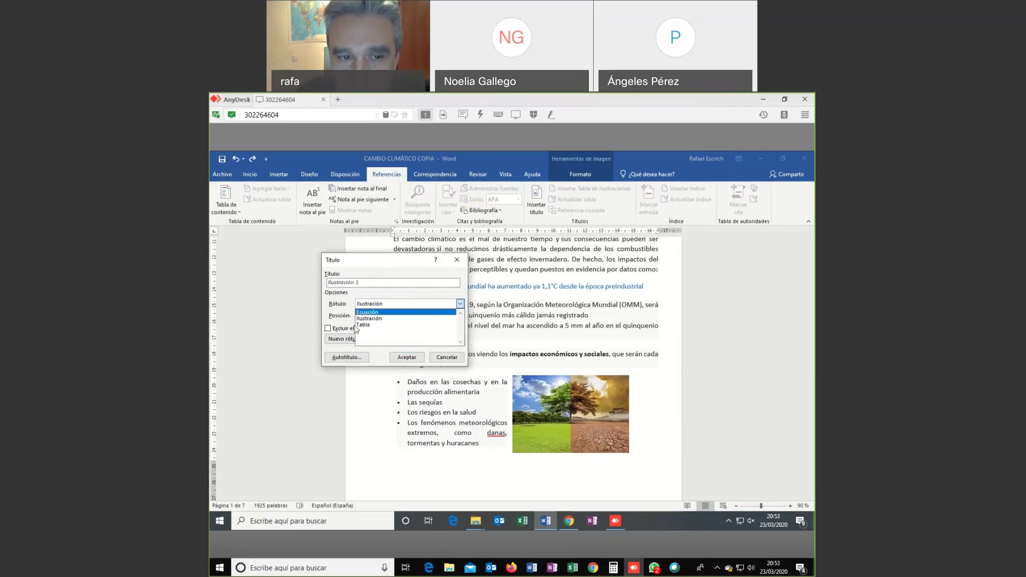
pyautogui.click(397, 270)
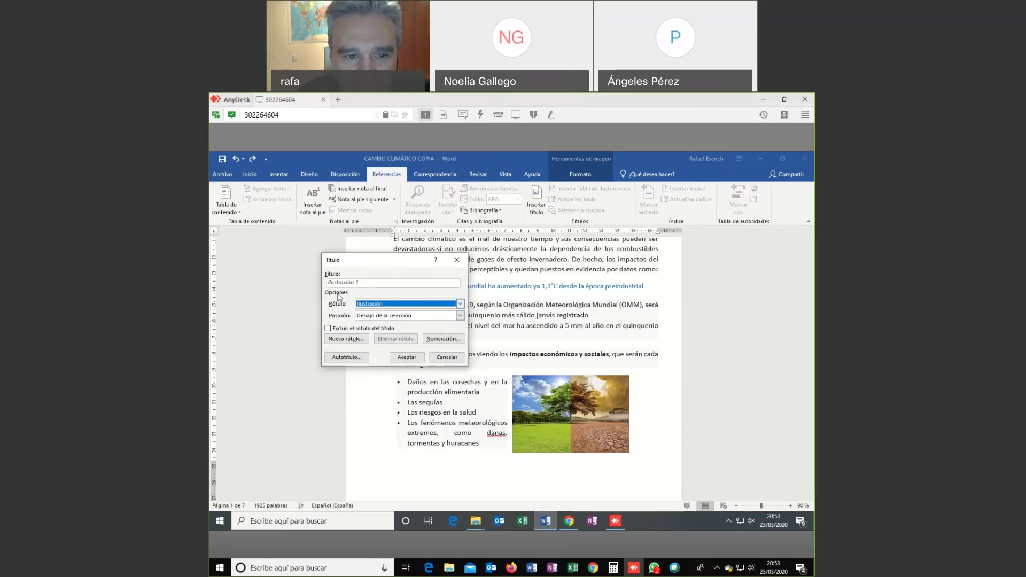
# - Complete the caption text as "Ilustración 1 - SEQUÍA DEL TERRENO"
pyautogui.click(378, 283)
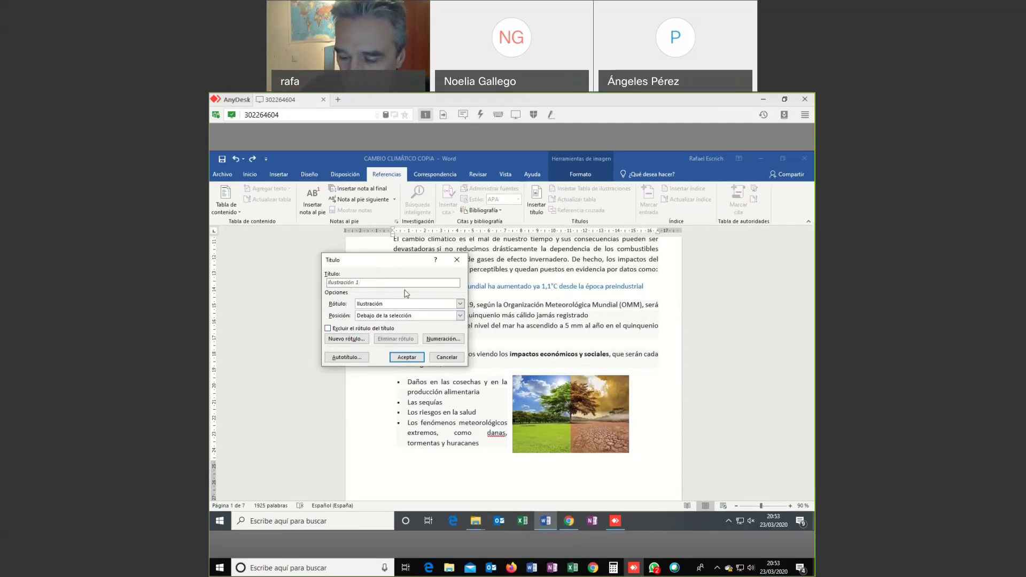
pyautogui.write('-')
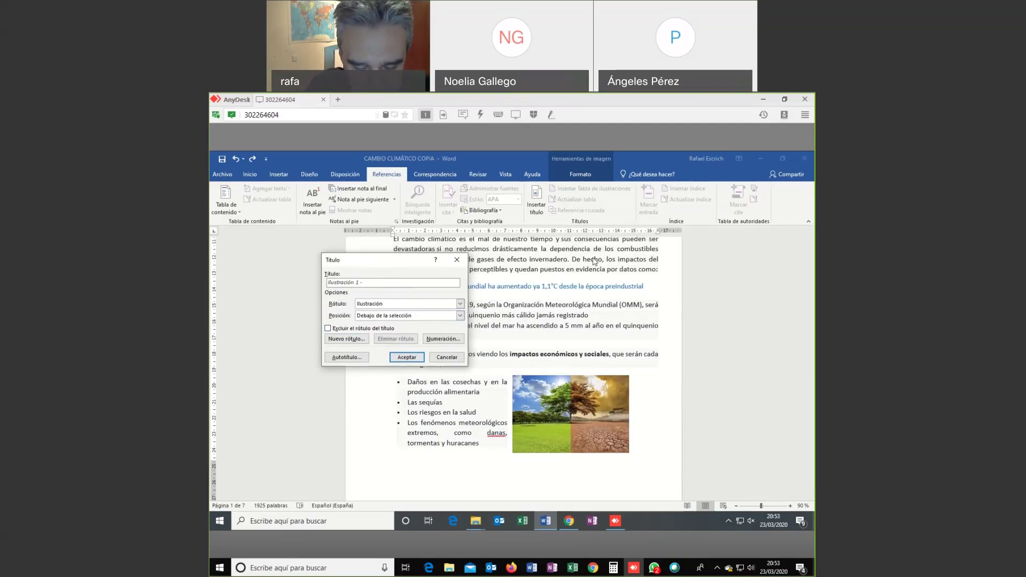
pyautogui.write('SE')
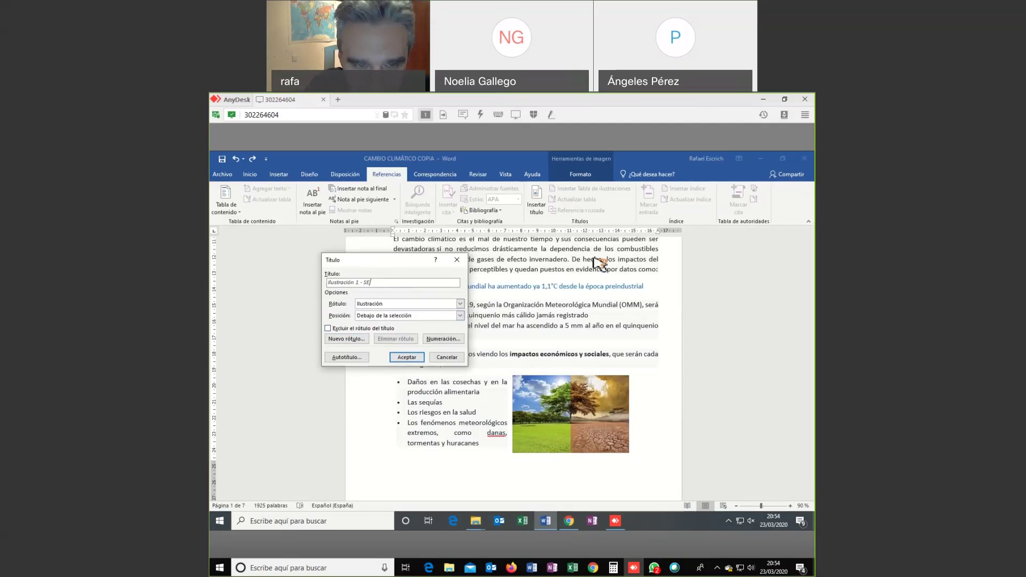
pyautogui.write('QU')
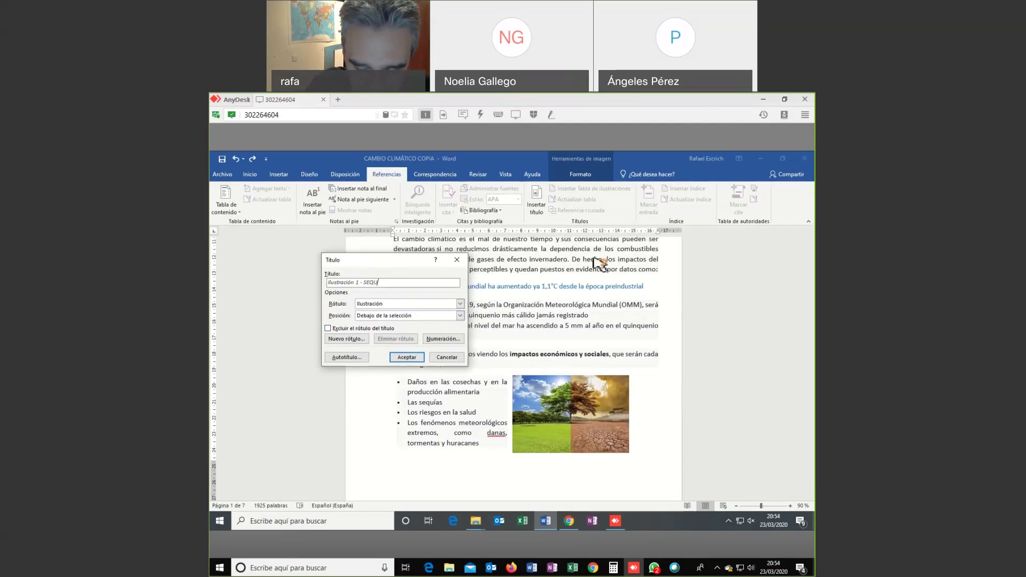
pyautogui.write('ÍA DEL ')
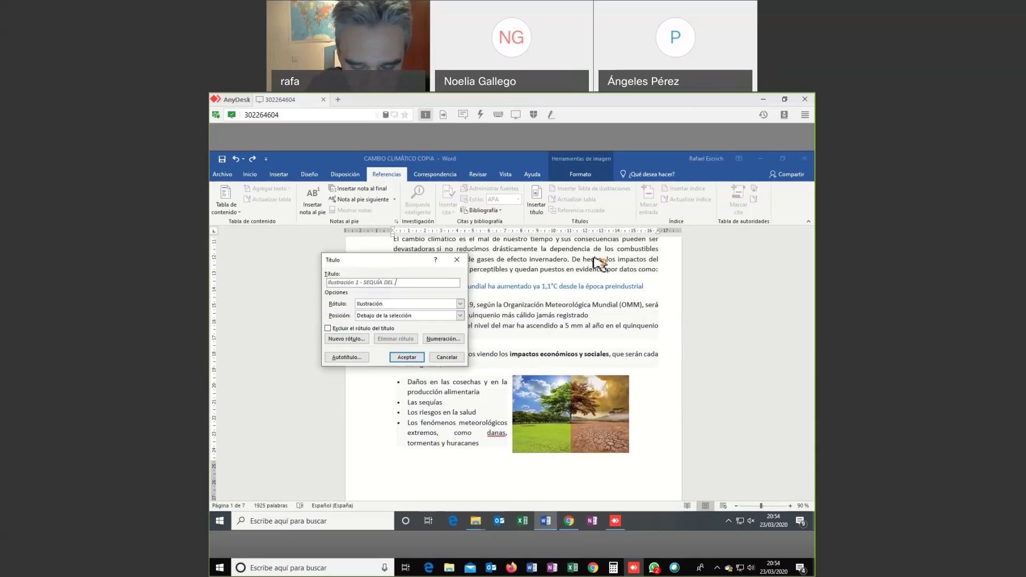
pyautogui.write('TERRENIO')
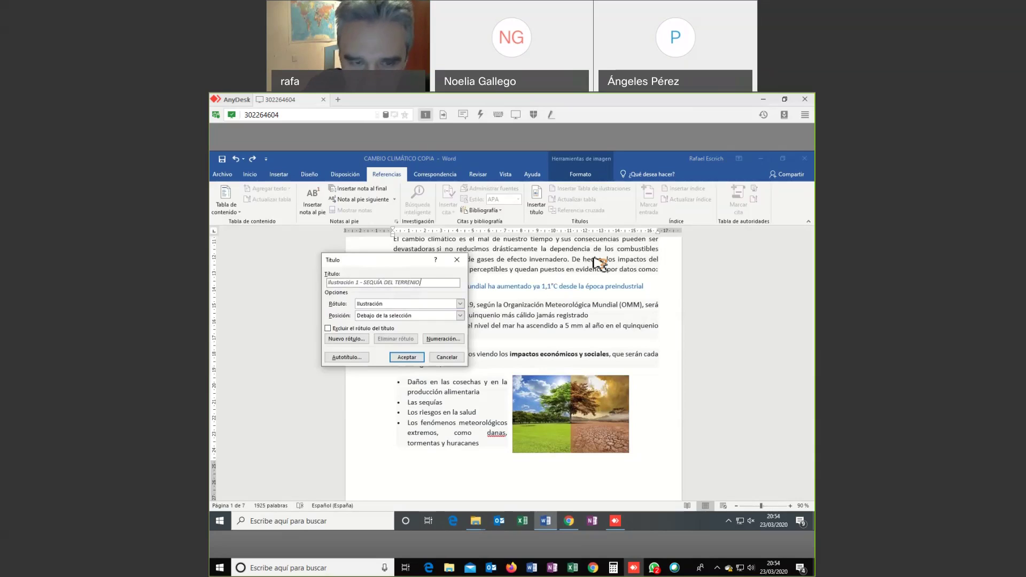
pyautogui.press('BackSpace')
pyautogui.press('BackSpace')
pyautogui.press('BackSpace')
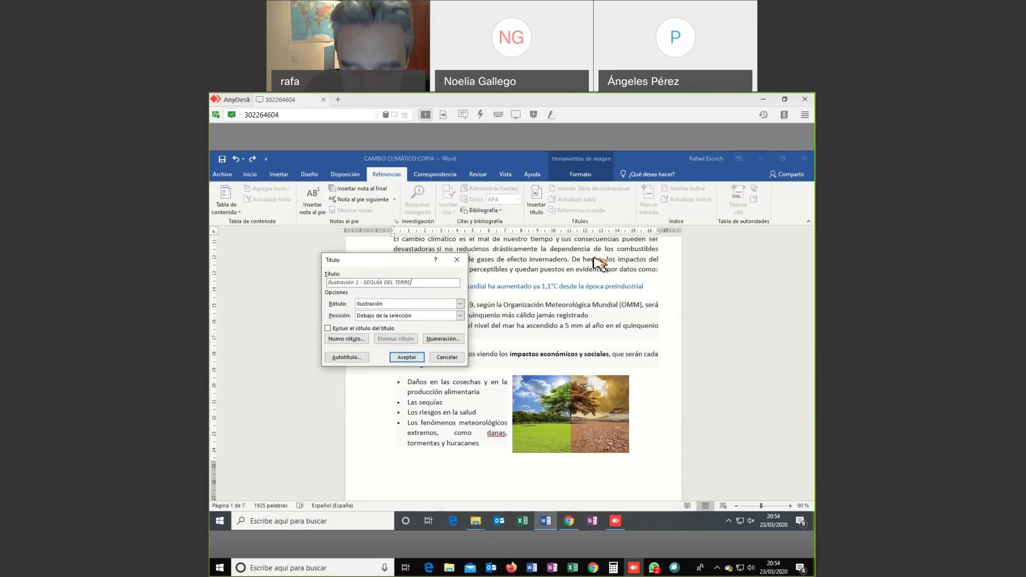
pyautogui.write('NO')
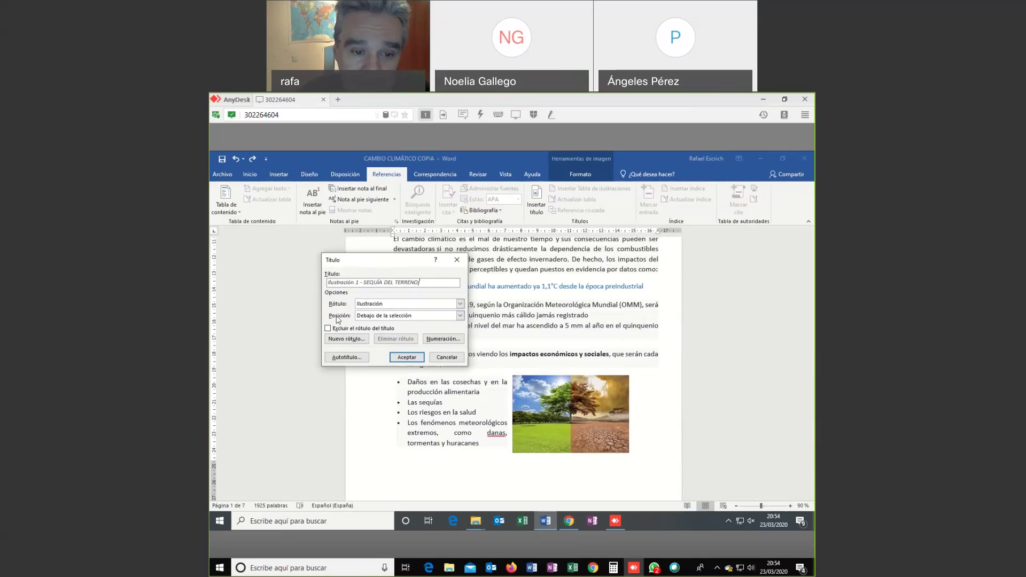
# - Set the caption position to Debajo de la selección and insert the caption for the tree picture
pyautogui.click(461, 317)
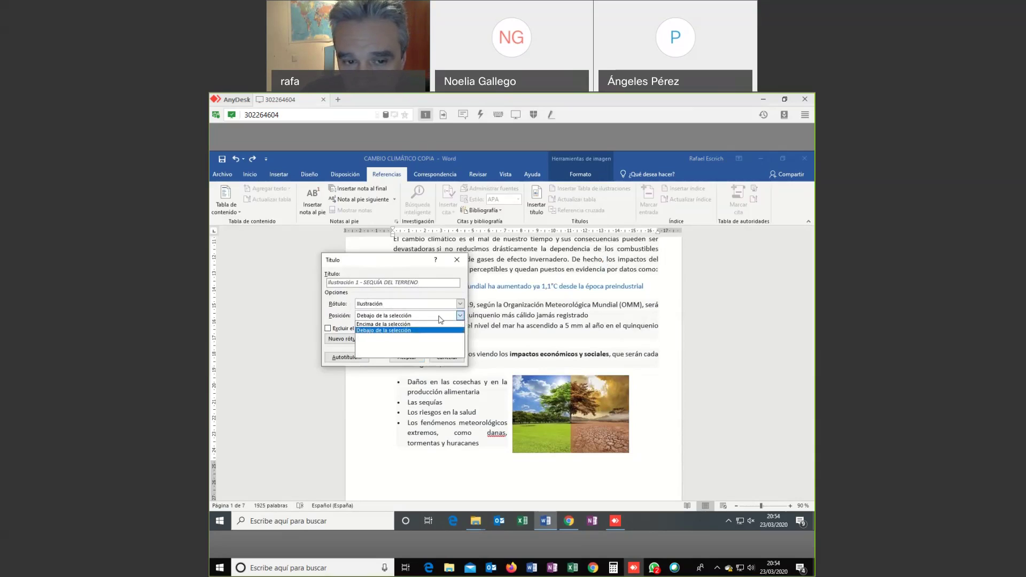
pyautogui.click(387, 331)
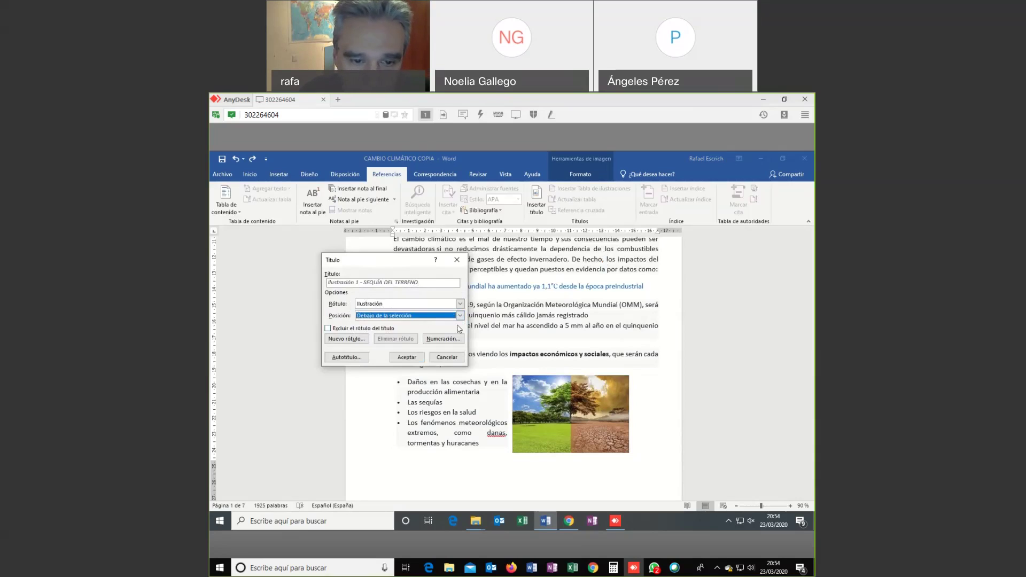
pyautogui.click(407, 358)
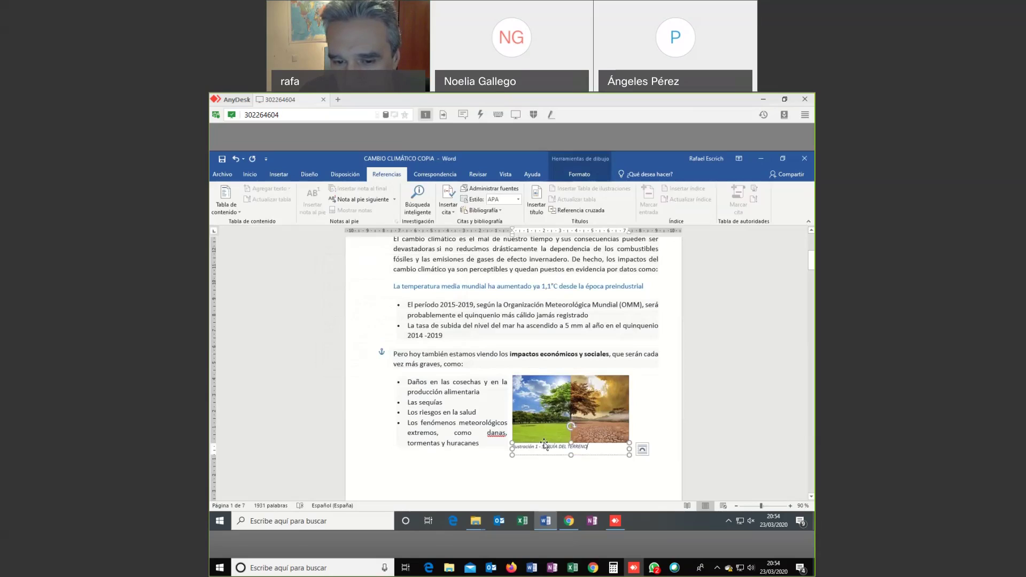
pyautogui.click(535, 467)
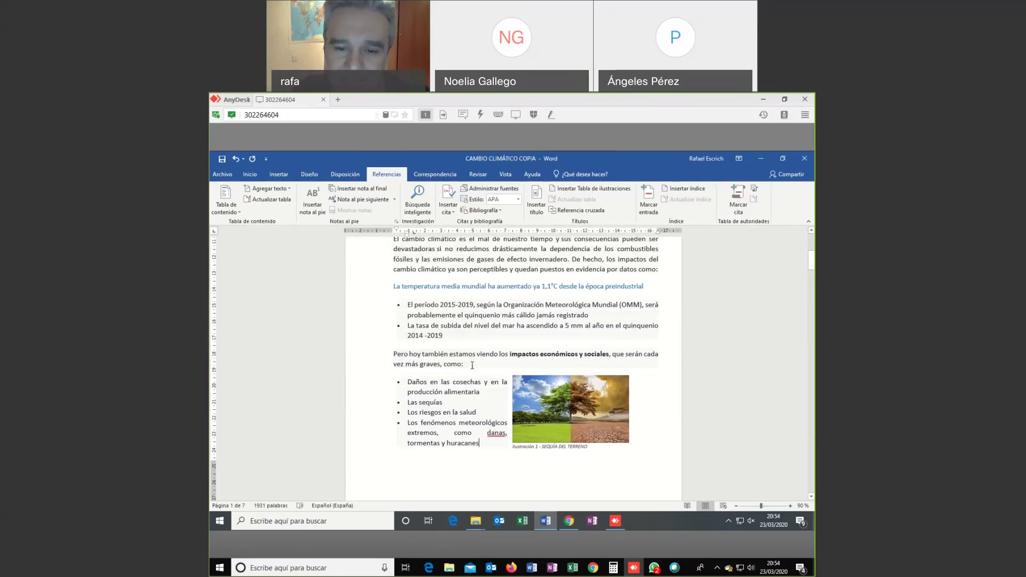
# - Caption the 2018 and 2030 Earth picture on page 4 below the image as "Ilustración 2 - COMPARATIVA AÑO 2030"
pyautogui.scroll(-1, 473, 358)
pyautogui.scroll(-2, 475, 351)
pyautogui.scroll(-8, 474, 344)
pyautogui.scroll(-10, 476, 344)
pyautogui.scroll(-10, 478, 341)
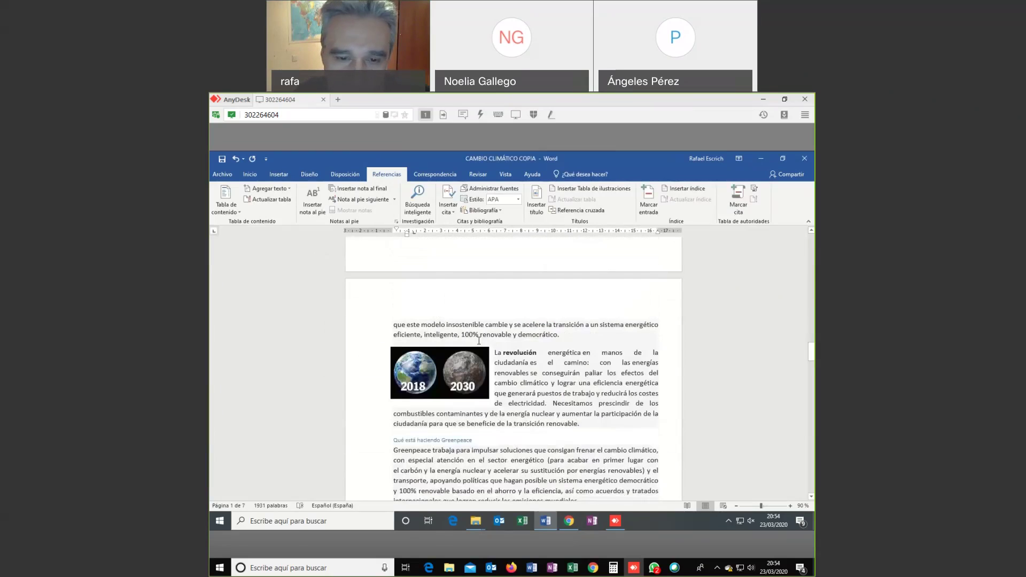
pyautogui.scroll(-1, 479, 341)
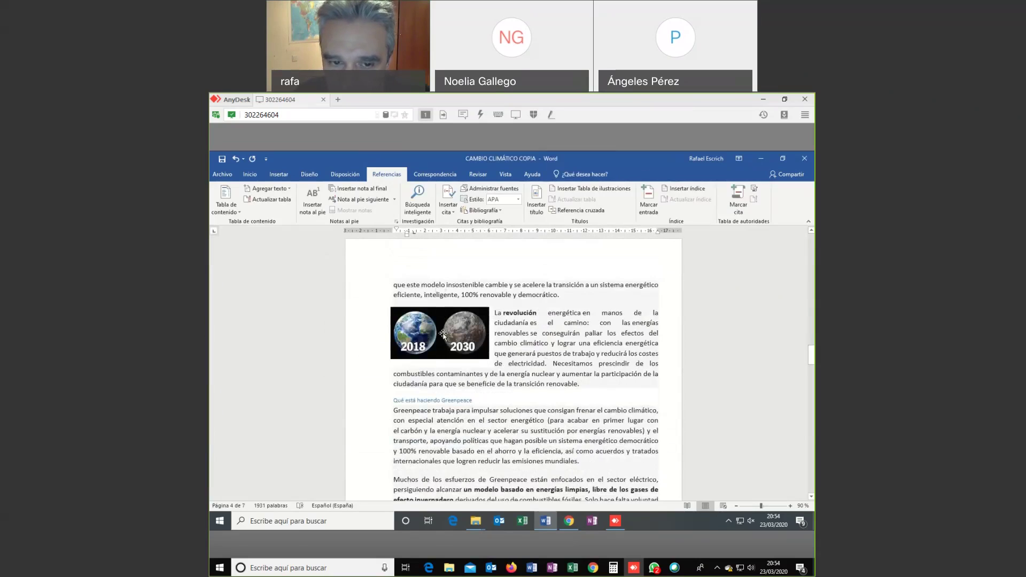
pyautogui.click(443, 334)
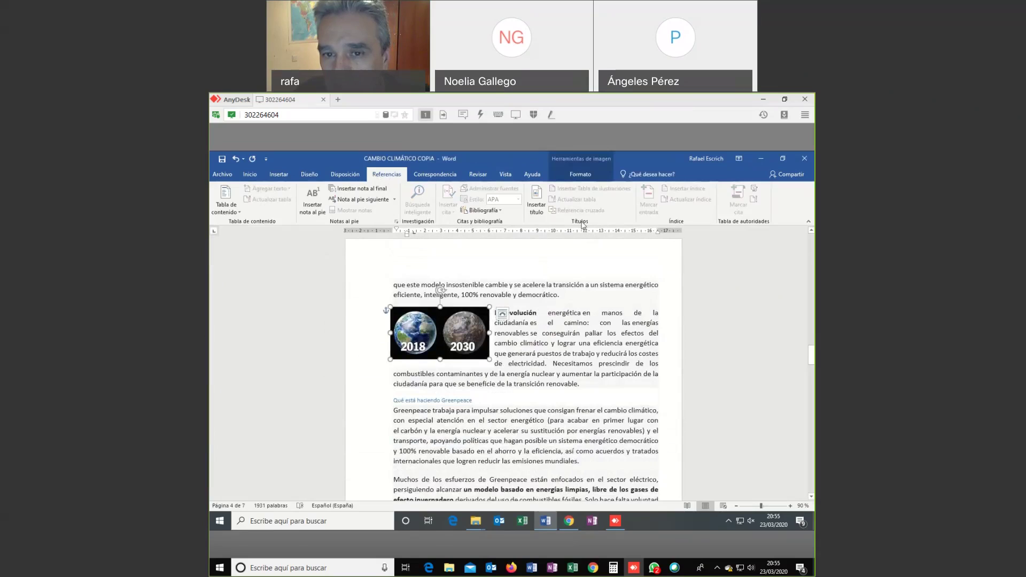
pyautogui.click(537, 201)
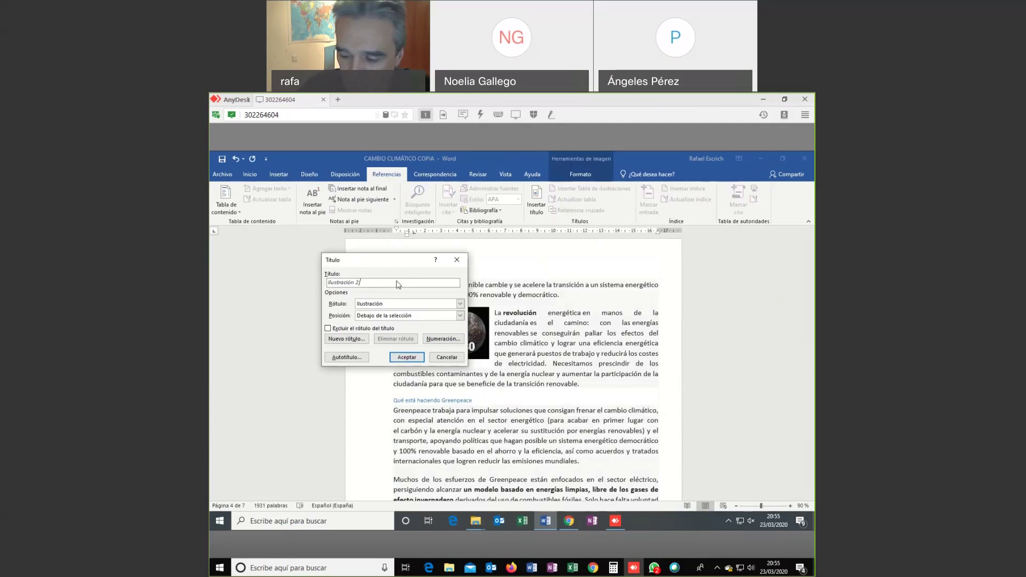
pyautogui.write('-')
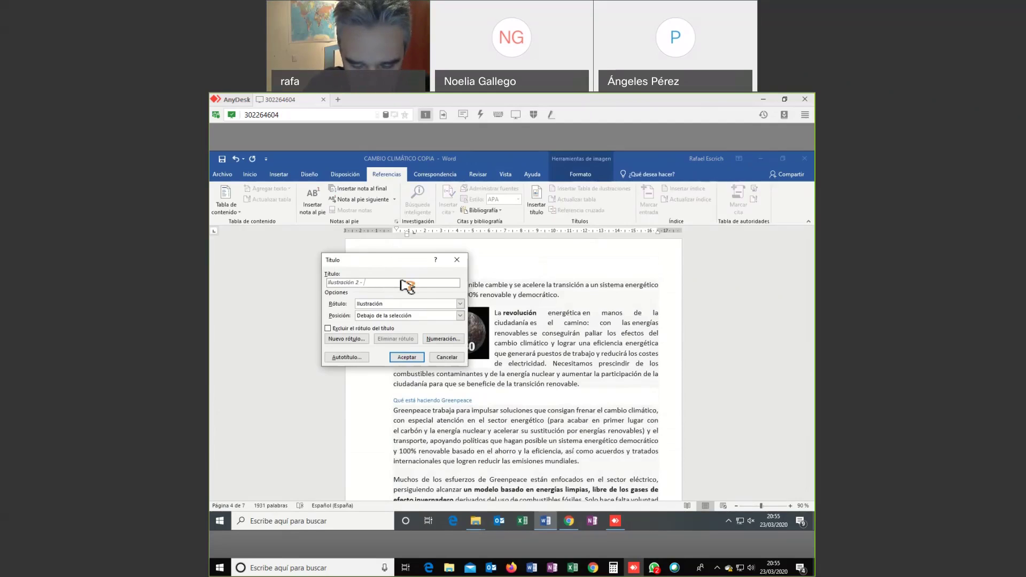
pyautogui.write(' COMPARATIVA')
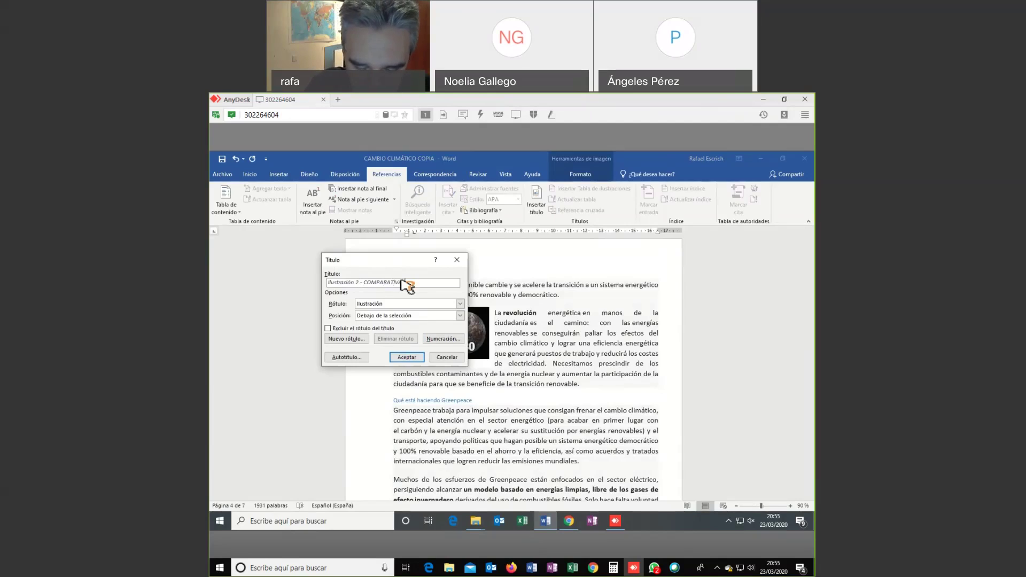
pyautogui.write(' DEL 20')
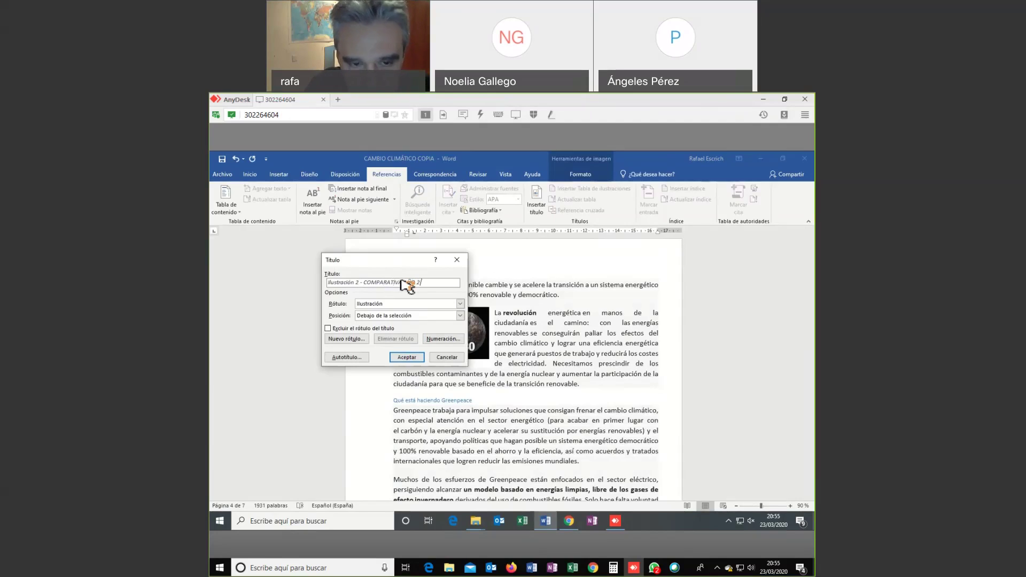
pyautogui.write('30')
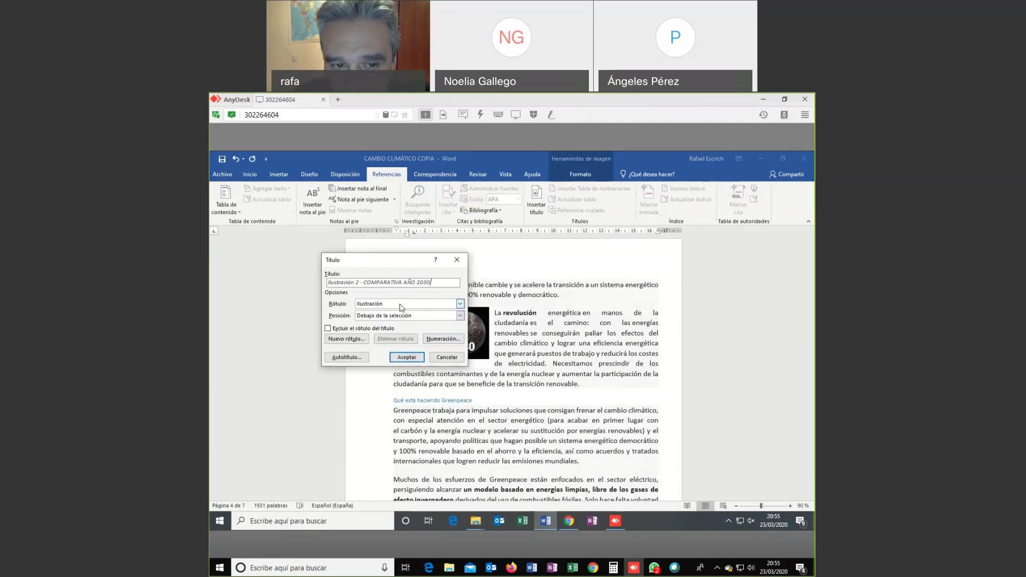
pyautogui.click(407, 357)
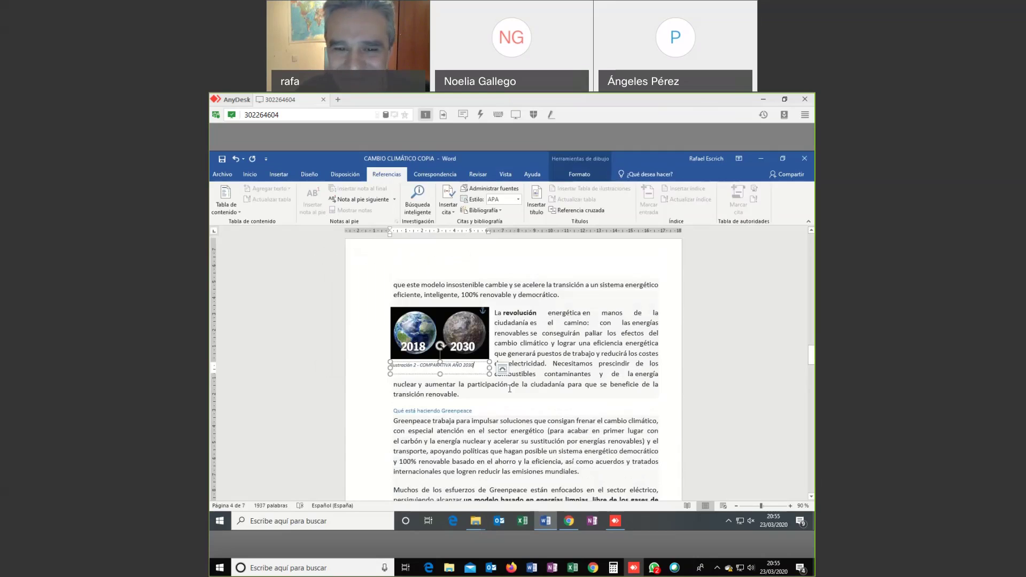
# - Caption the lake and forest picture on page 5 below the image as "Ilustración 3 - ACUÍFEROS"
pyautogui.scroll(-3, 484, 407)
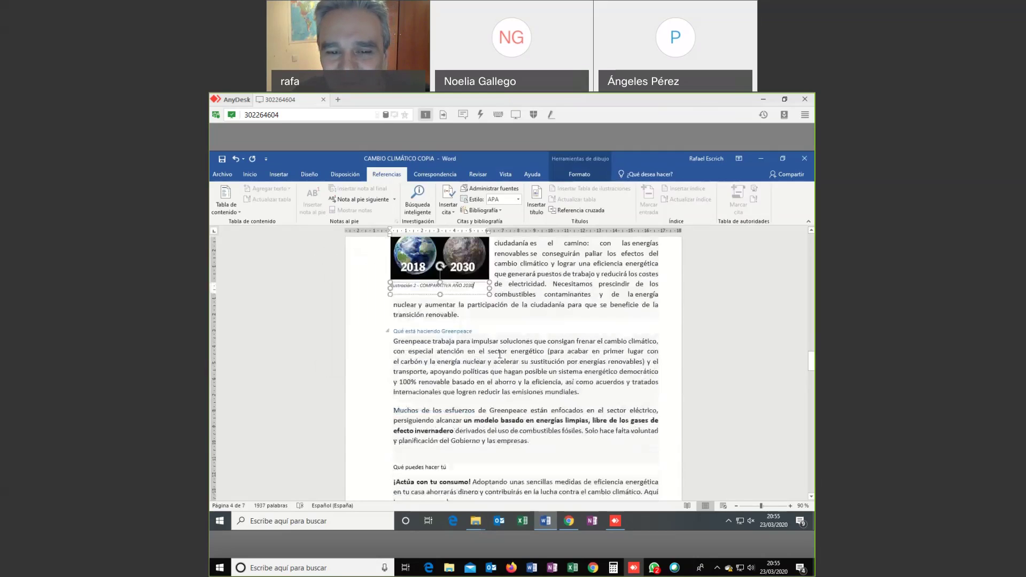
pyautogui.scroll(-15, 500, 354)
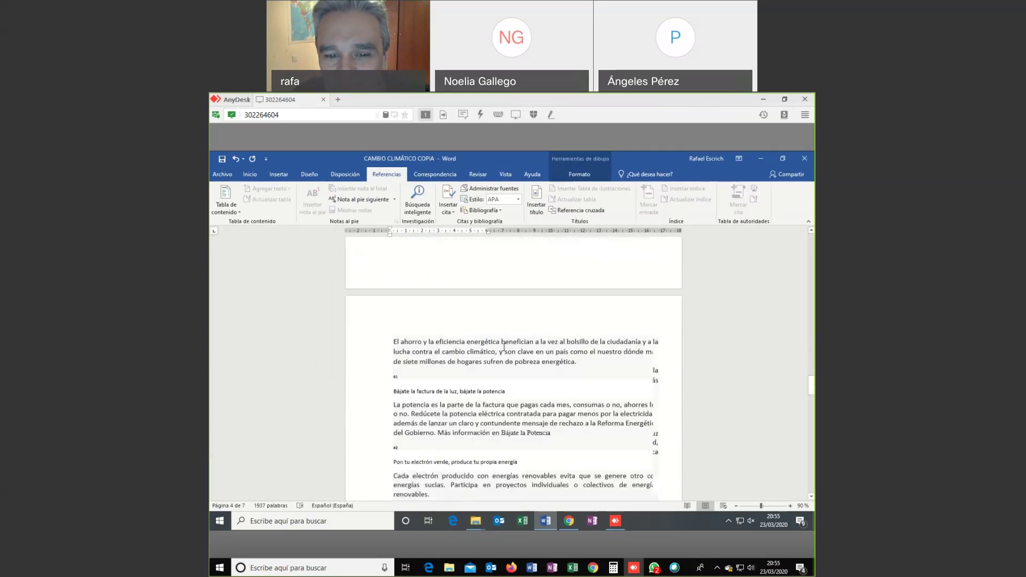
pyautogui.scroll(-4, 504, 348)
pyautogui.click(456, 359)
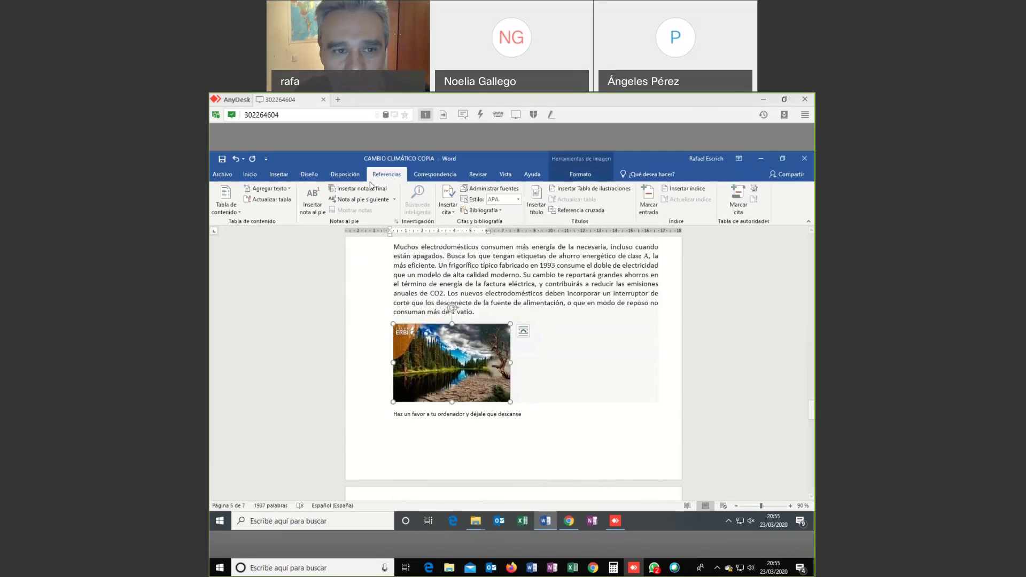
pyautogui.click(536, 202)
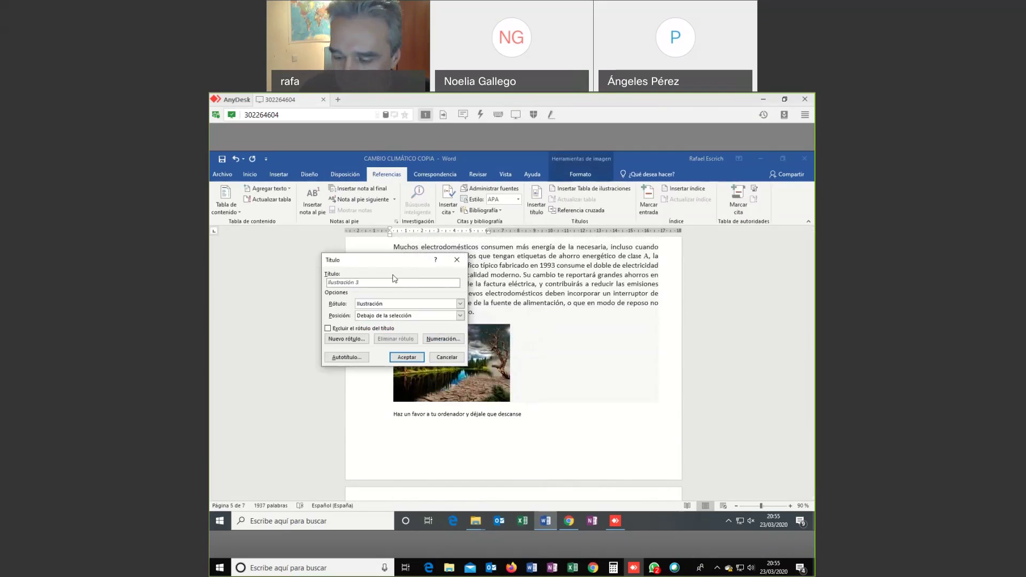
pyautogui.write('- ACU')
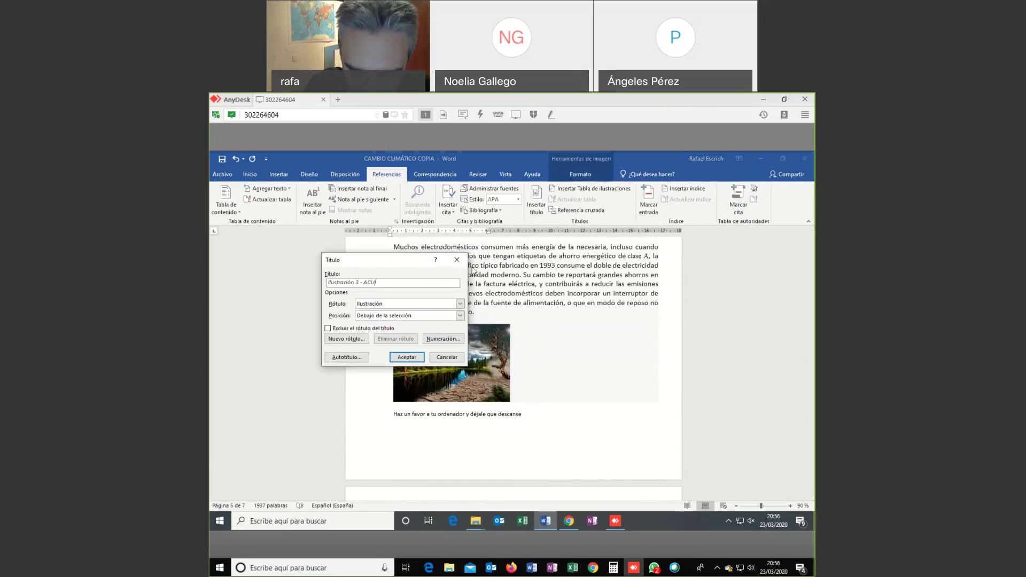
pyautogui.write('ÍFEROS')
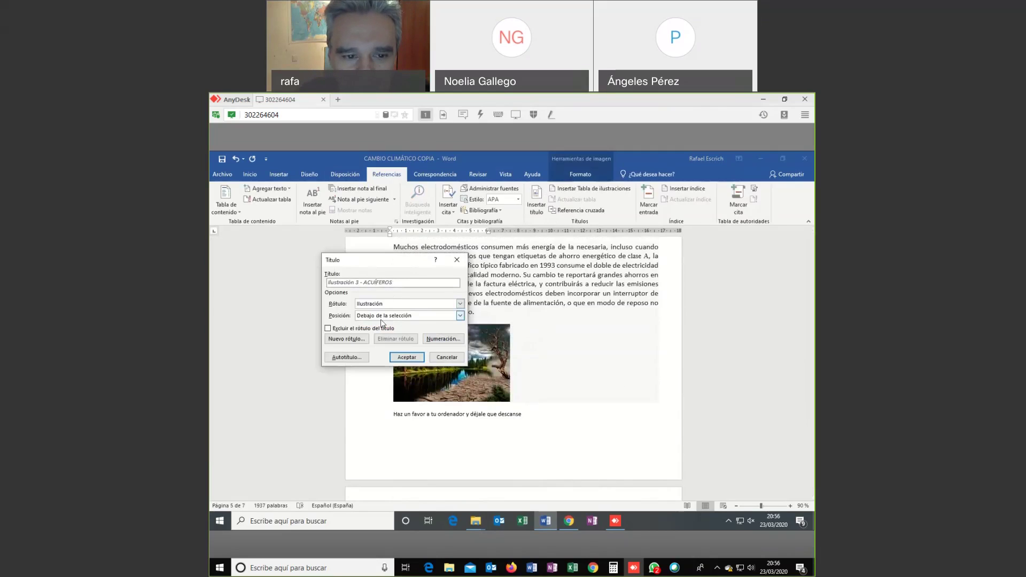
pyautogui.click(411, 358)
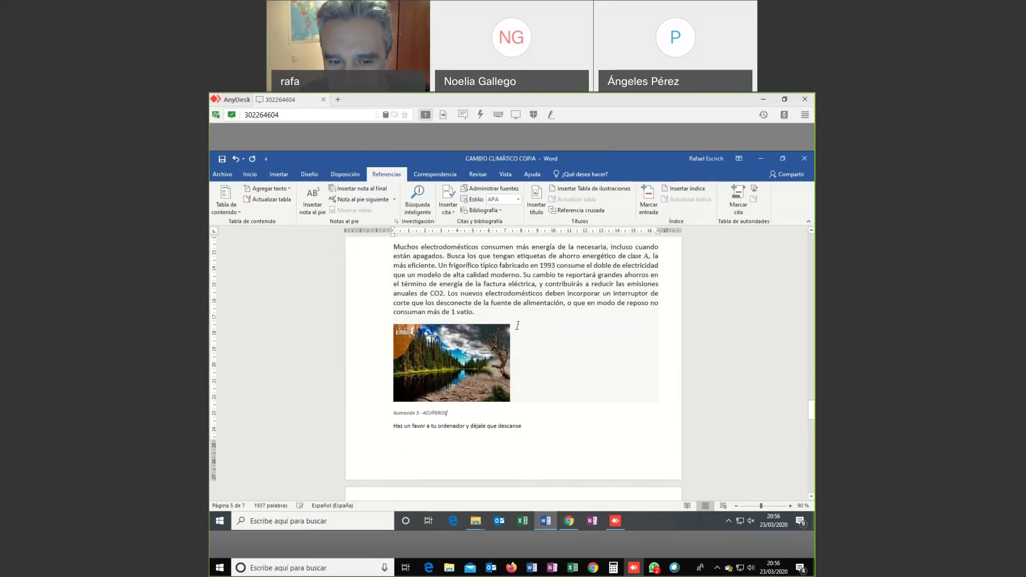
# - Add two blank lines between the table of contents and the CAMBIO CLIMÁTICO title on the first page
pyautogui.scroll(-4, 517, 326)
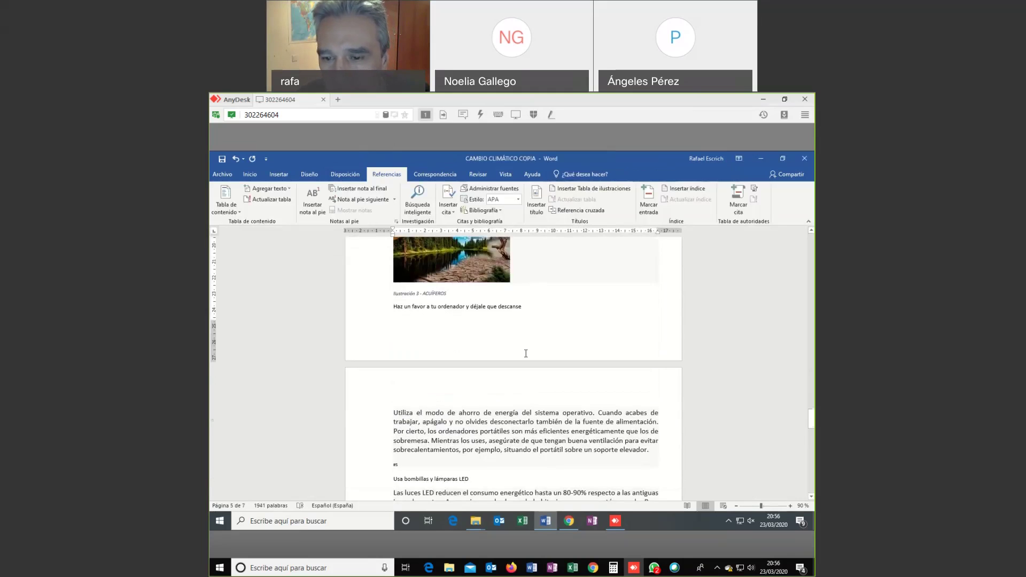
pyautogui.scroll(4, 526, 353)
pyautogui.scroll(-1, 540, 349)
pyautogui.scroll(10, 542, 334)
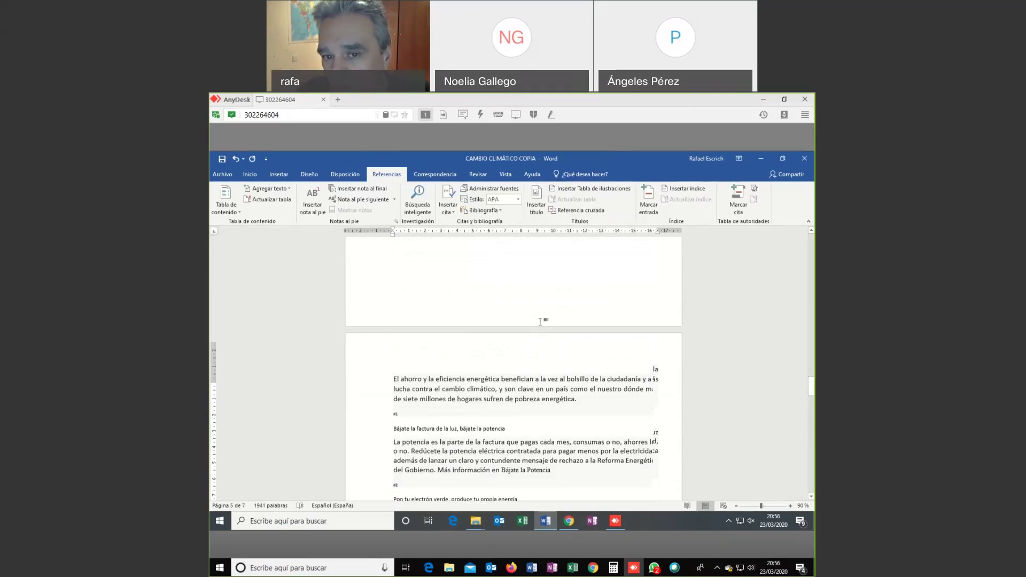
pyautogui.scroll(10, 540, 321)
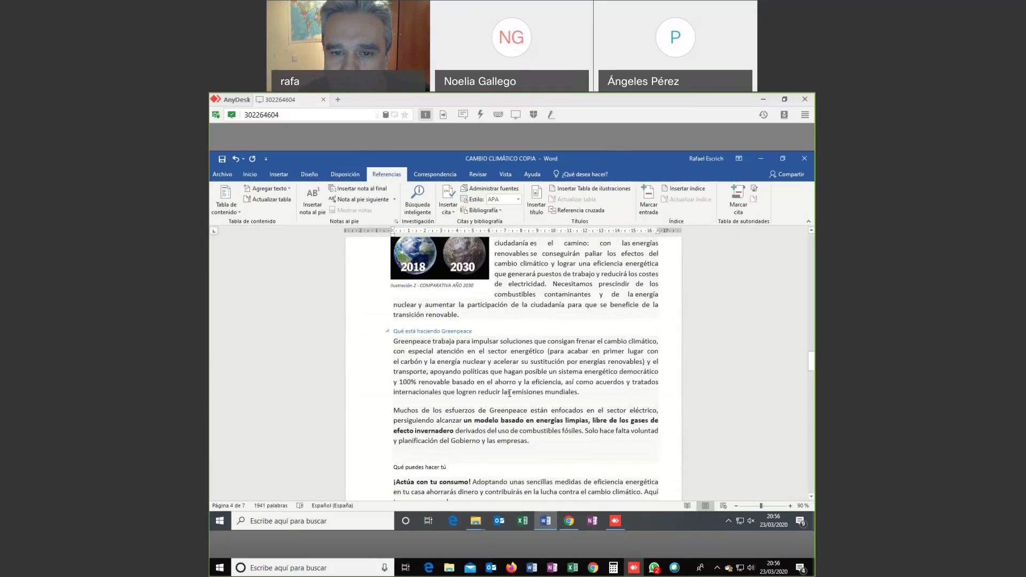
pyautogui.scroll(10, 509, 394)
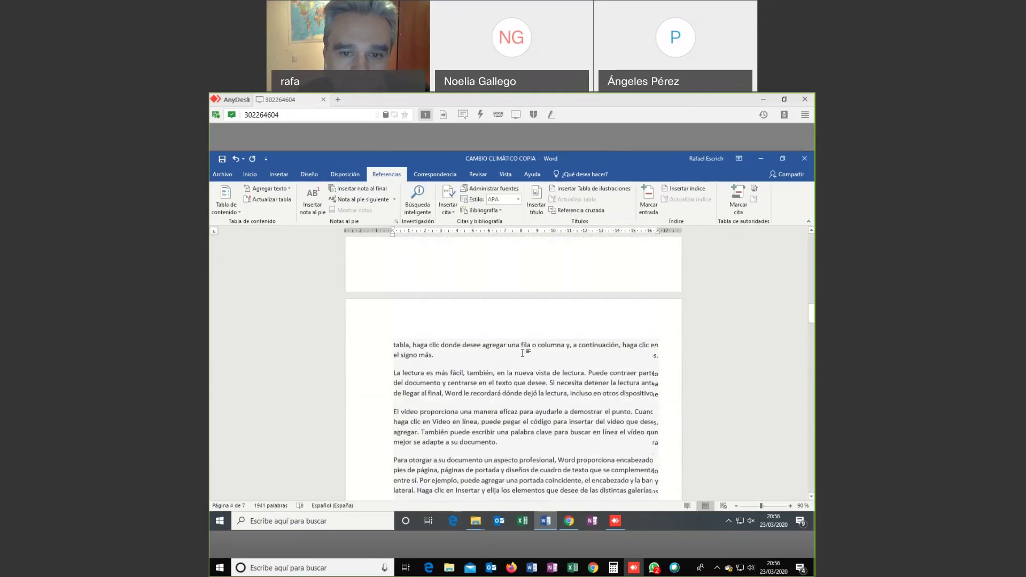
pyautogui.scroll(-3, 523, 353)
pyautogui.scroll(20, 494, 294)
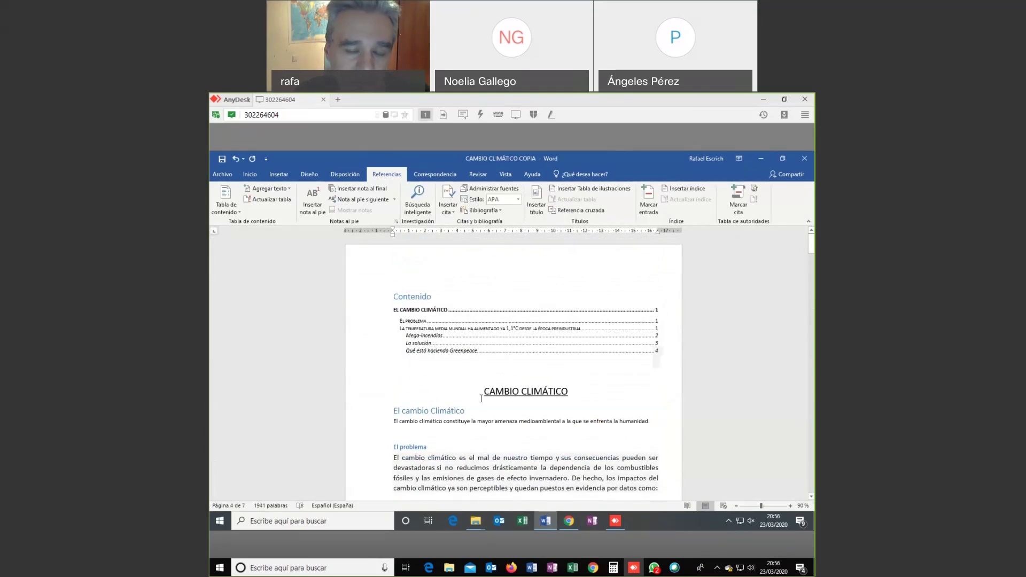
pyautogui.scroll(-2, 470, 404)
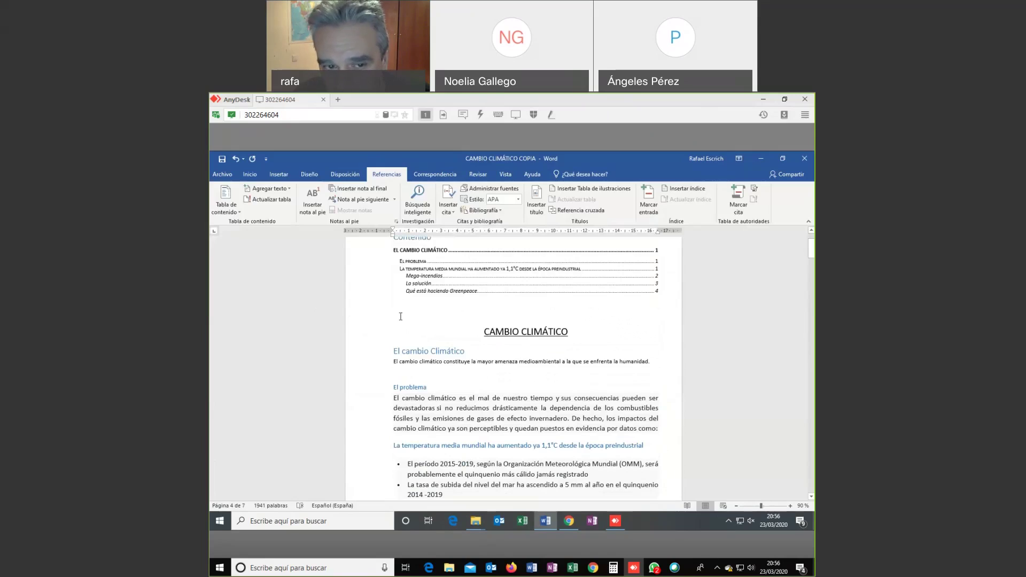
pyautogui.click(417, 317)
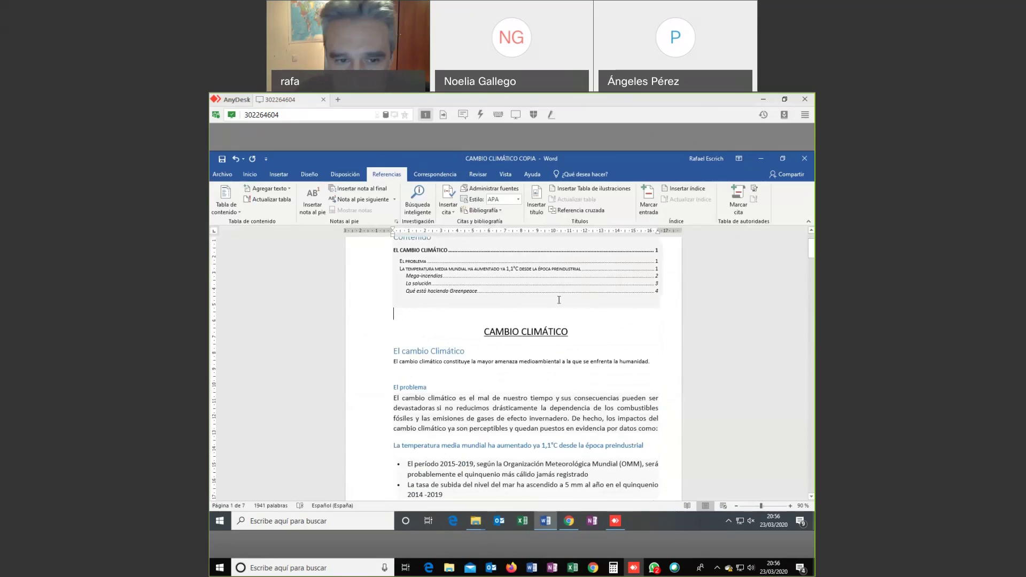
pyautogui.press('Return')
pyautogui.press('Return')
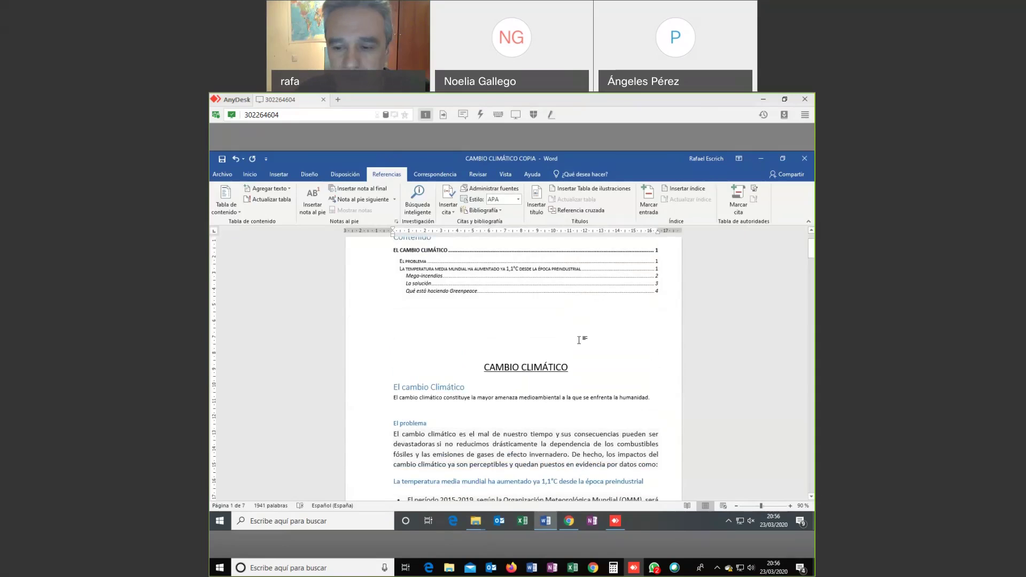
pyautogui.click(578, 303)
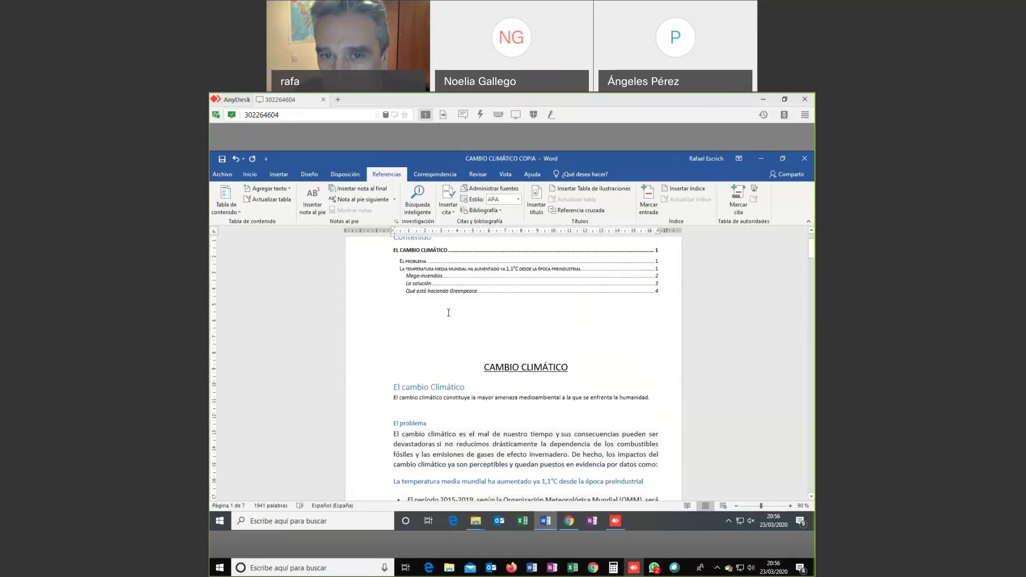
pyautogui.press('Down')
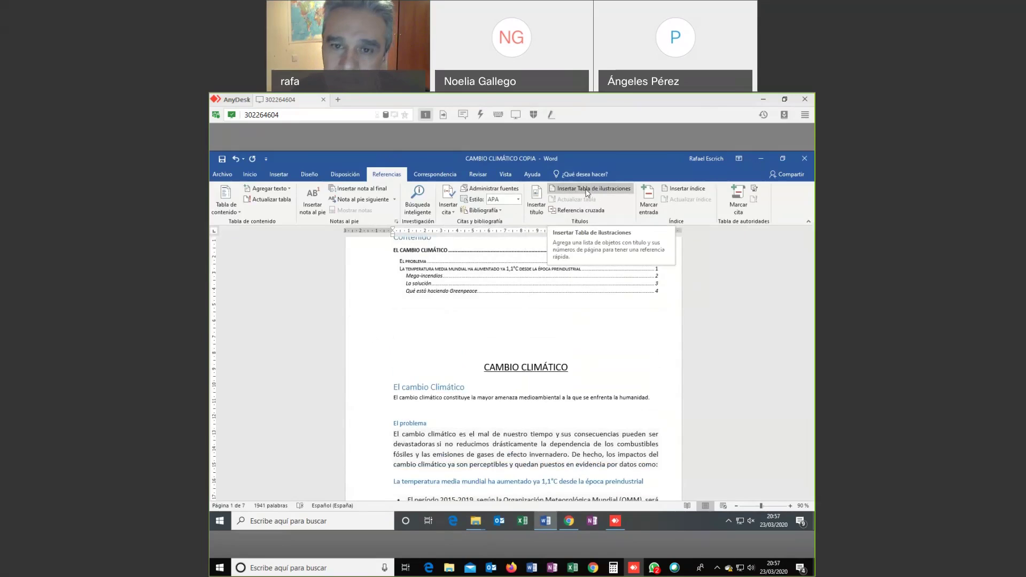
# - Start a table of illustrations below the contents, with page numbers shown and aligned to the right
pyautogui.click(590, 192)
pyautogui.moveTo(438, 202)
pyautogui.mouseDown()
pyautogui.moveTo(480, 198)
pyautogui.moveTo(421, 204)
pyautogui.mouseUp()
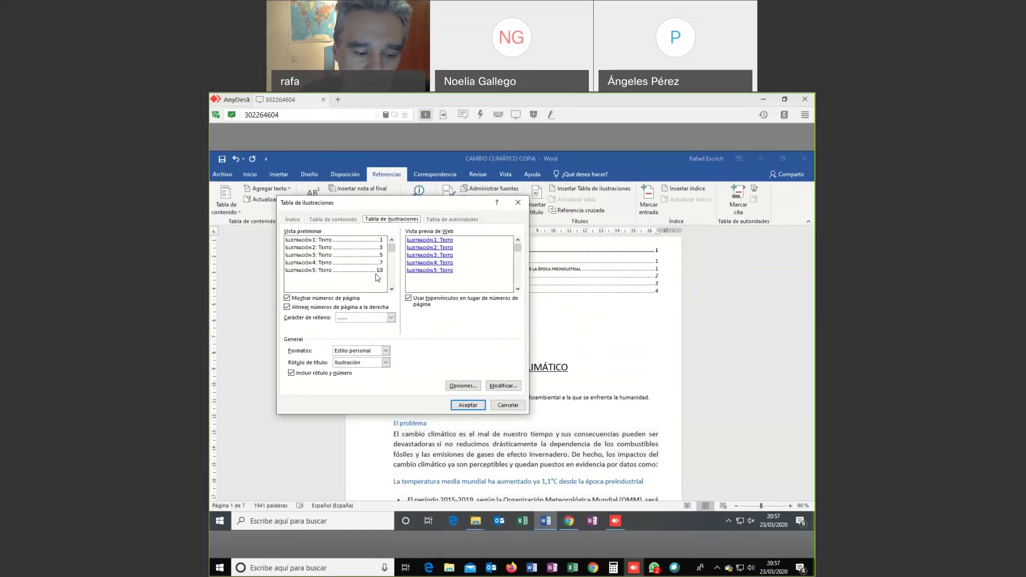
pyautogui.click(288, 300)
pyautogui.click(288, 299)
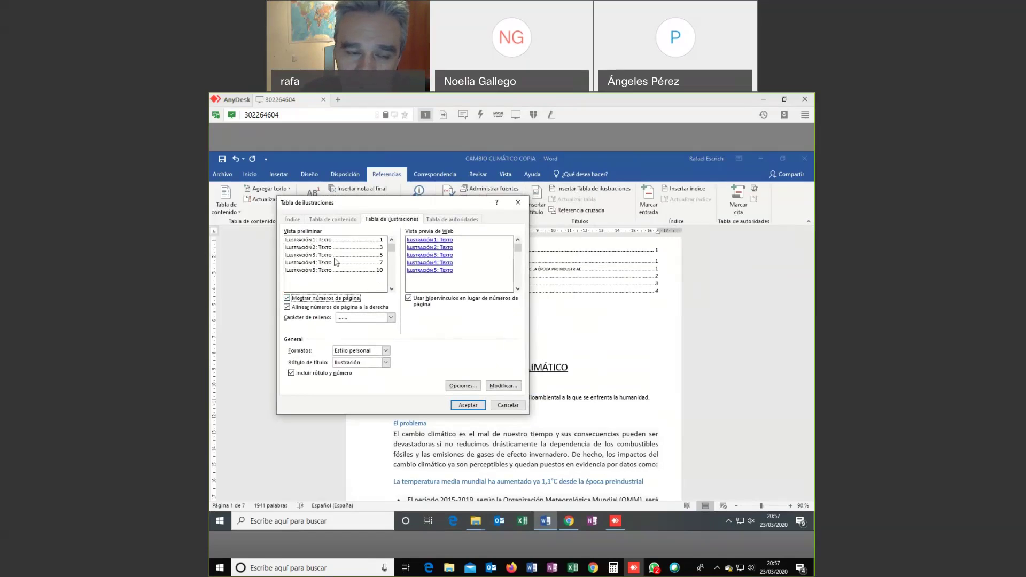
pyautogui.click(288, 298)
pyautogui.click(289, 299)
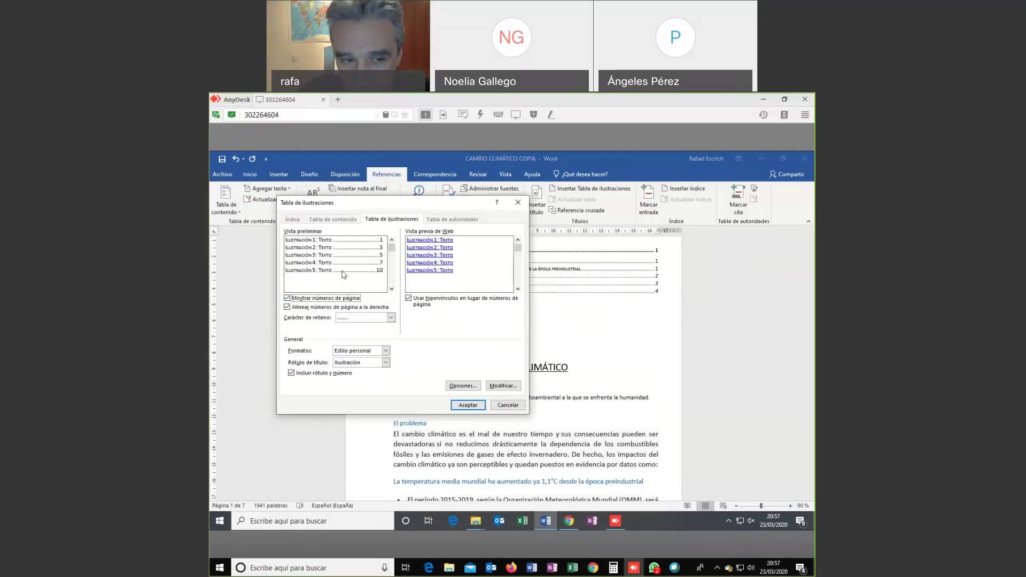
pyautogui.click(291, 310)
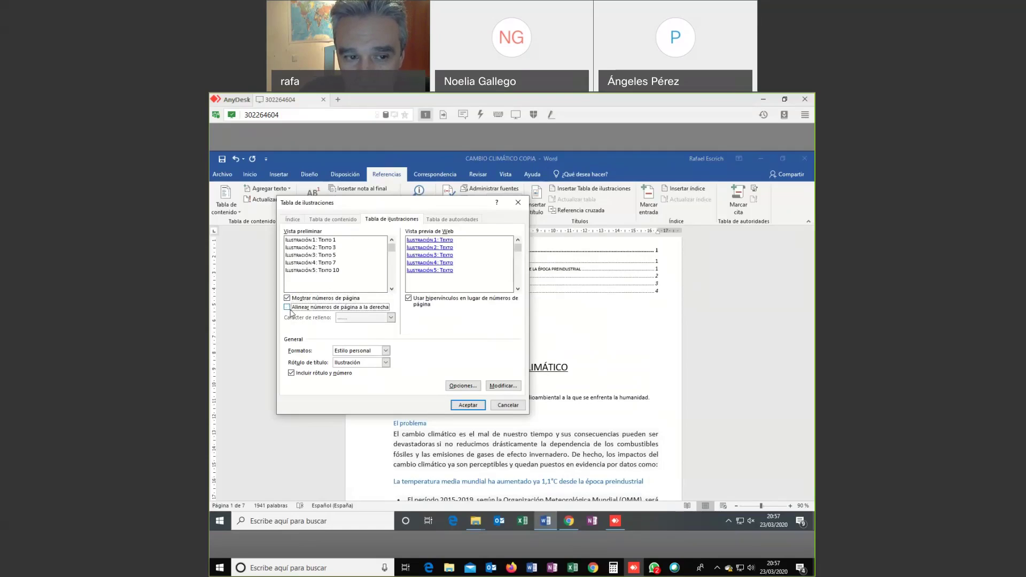
pyautogui.click(290, 310)
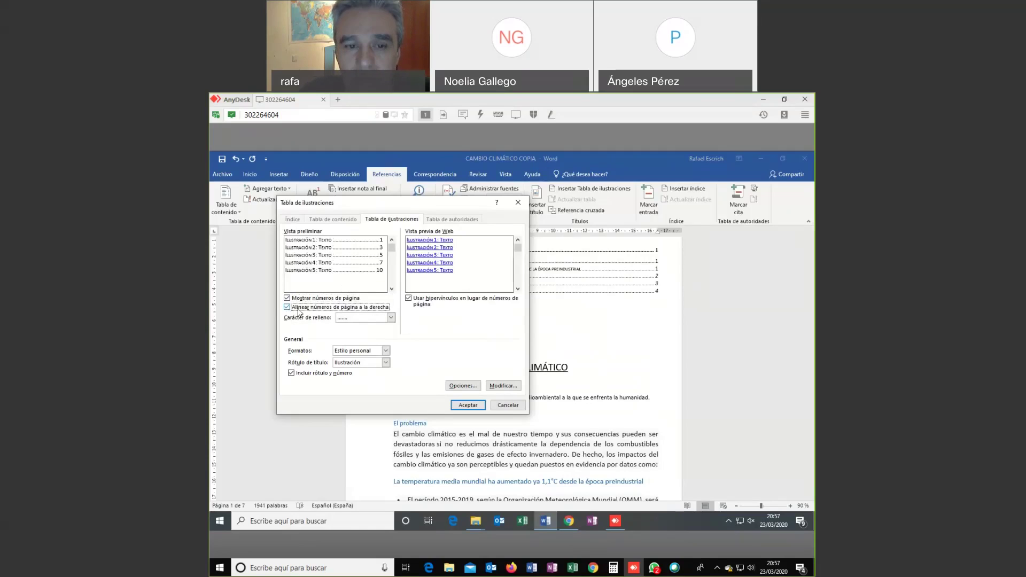
# - Insert the table of illustrations for the Ilustración label with the Estilo personal format and a dotted leader
pyautogui.click(391, 318)
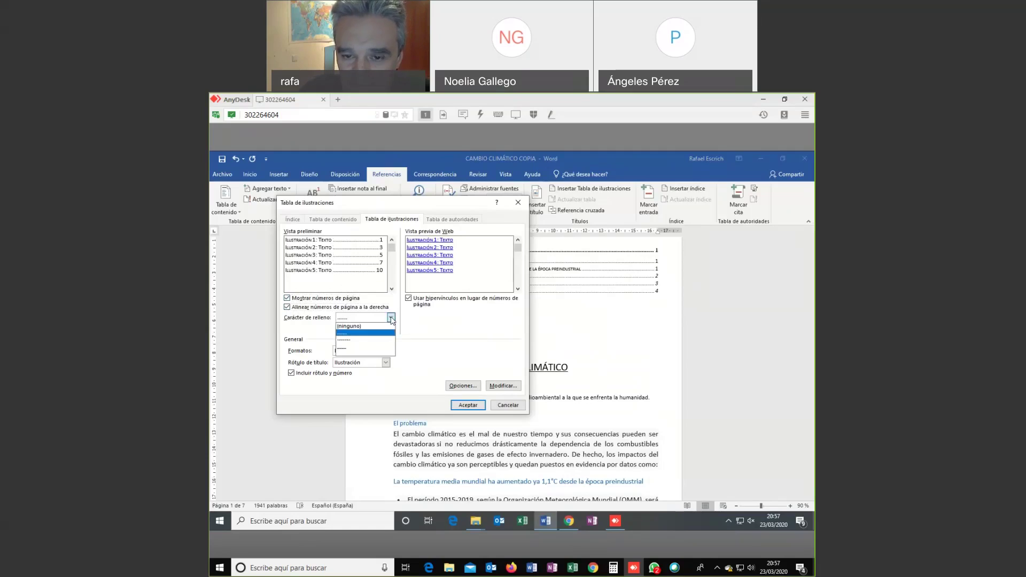
pyautogui.click(343, 348)
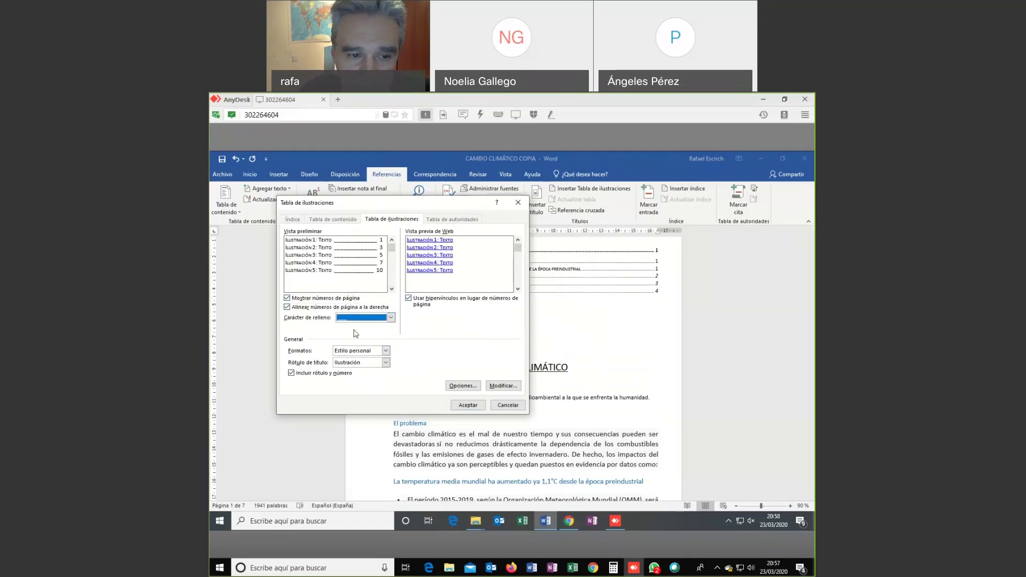
pyautogui.click(386, 350)
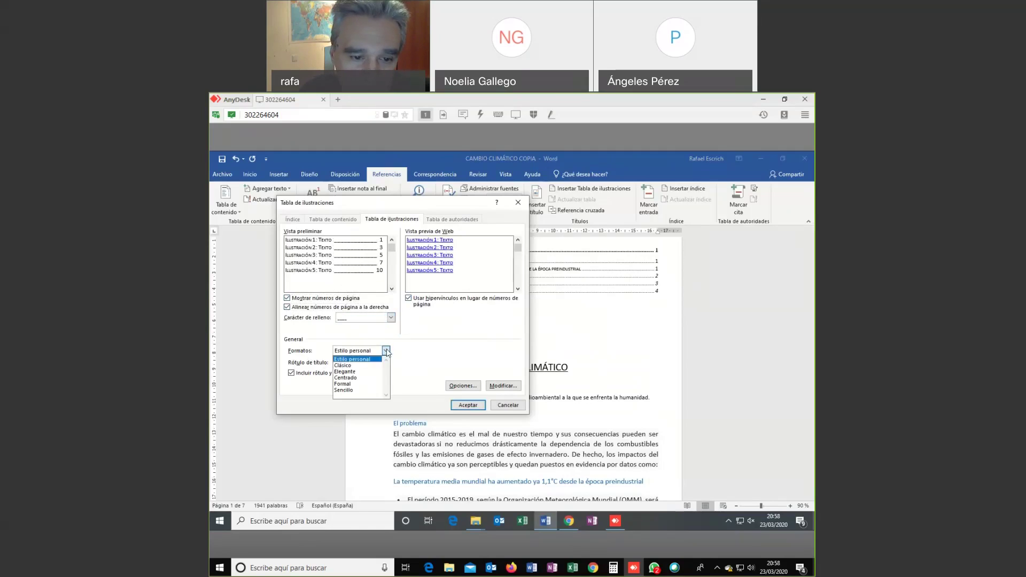
pyautogui.click(421, 352)
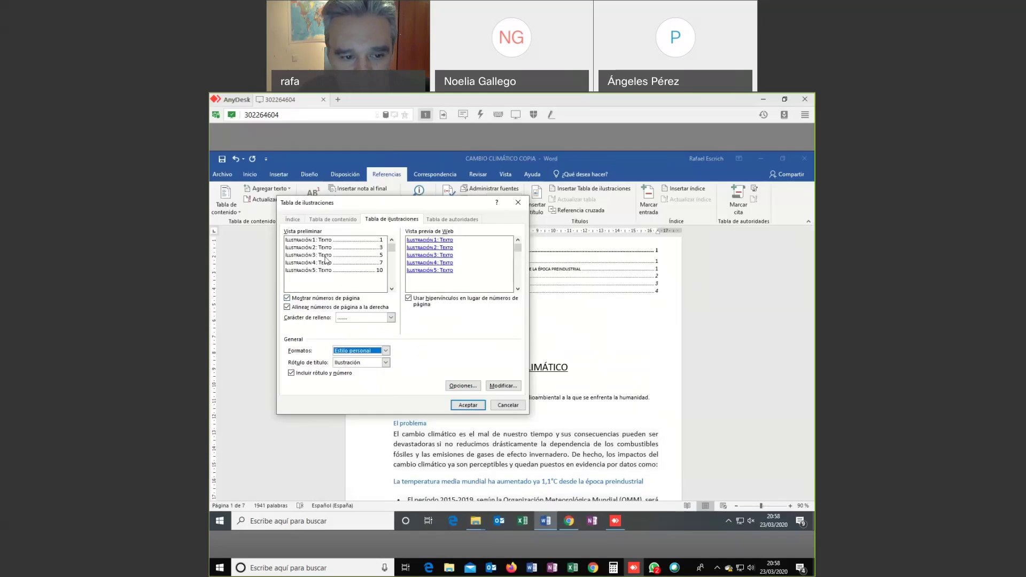
pyautogui.click(468, 406)
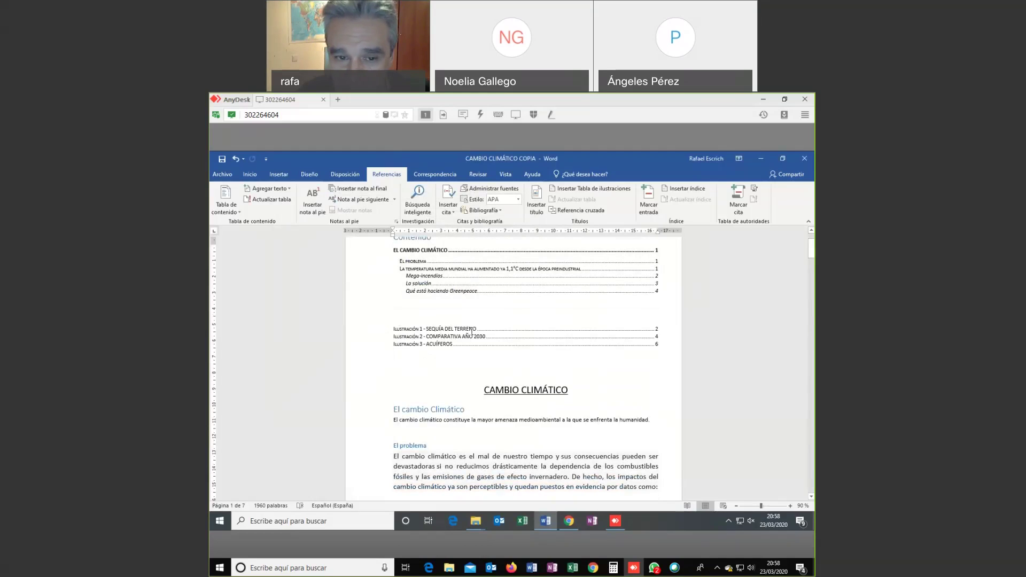
pyautogui.scroll(1, 417, 257)
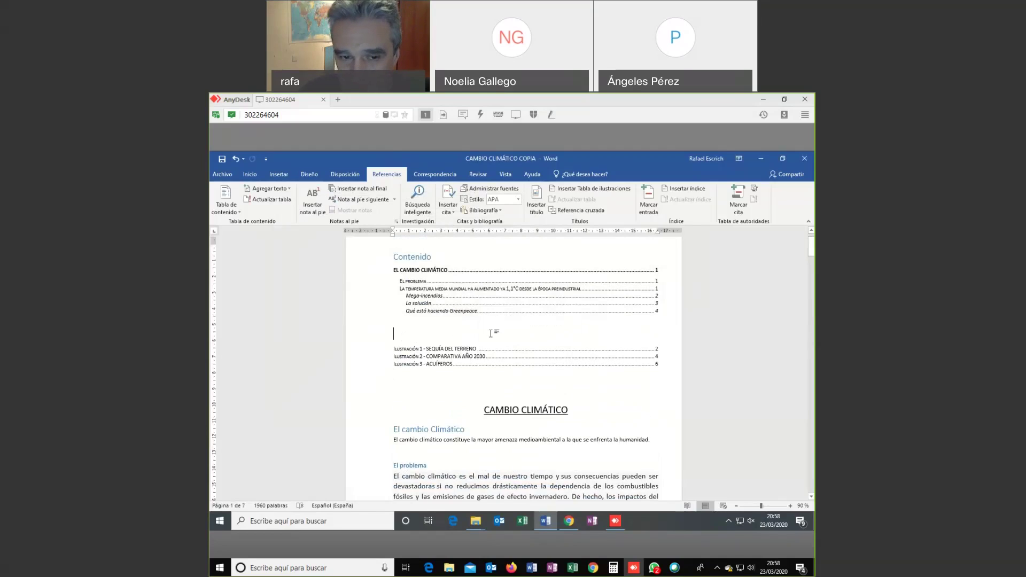
pyautogui.click(527, 353)
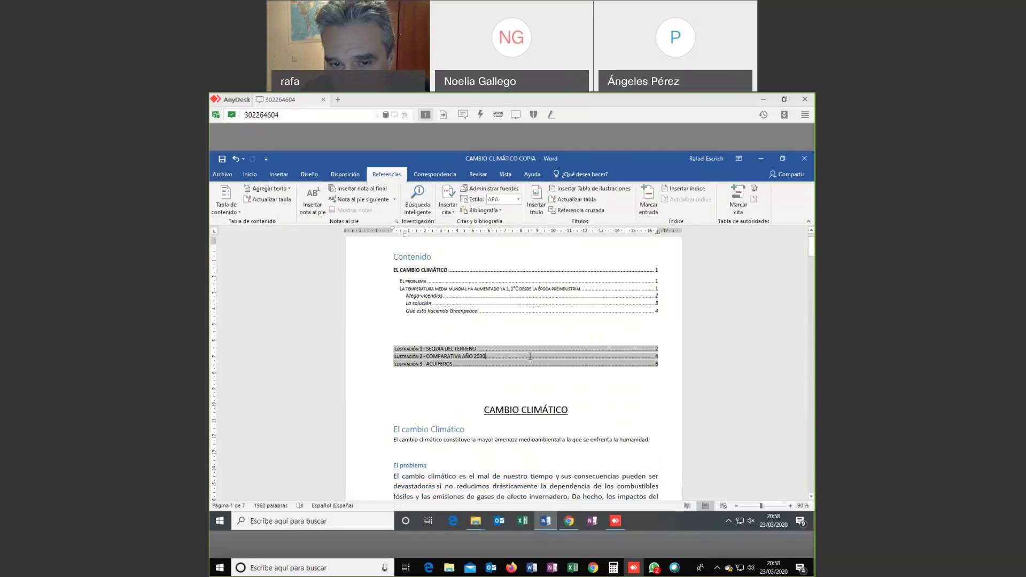
# - Add the heading "Resumen de imágenes" on the blank line above the list of illustrations
pyautogui.click(434, 336)
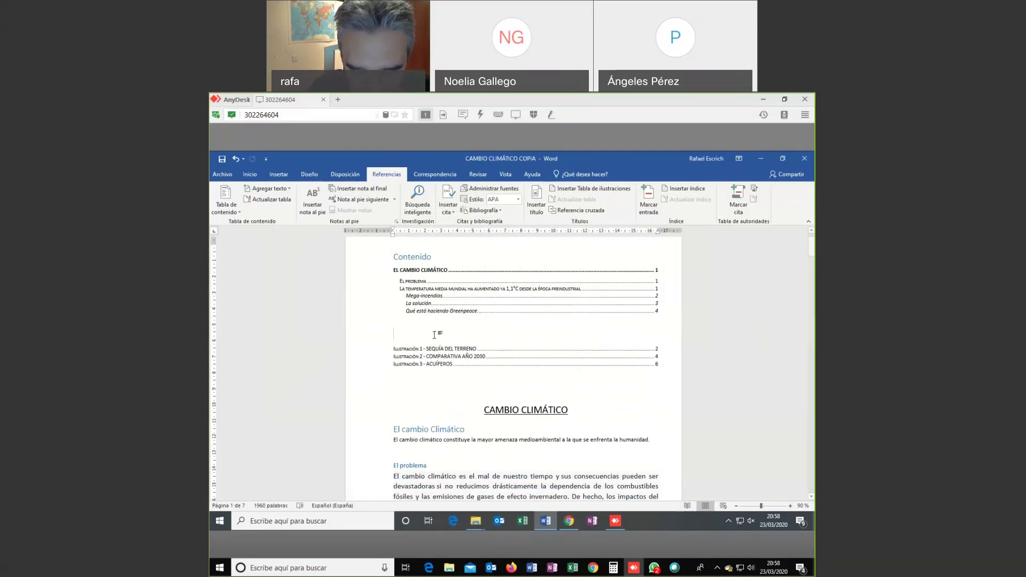
pyautogui.write('contenido')
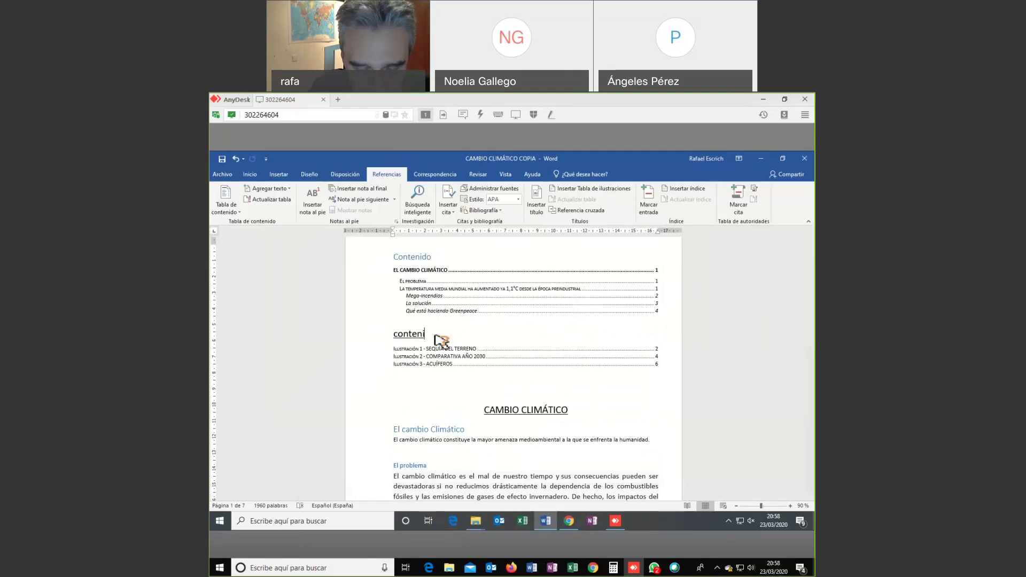
pyautogui.press('BackSpace')
pyautogui.press('BackSpace')
pyautogui.press('BackSpace')
pyautogui.press('BackSpace')
pyautogui.press('BackSpace')
pyautogui.press('BackSpace')
pyautogui.press('BackSpace')
pyautogui.press('BackSpace')
pyautogui.press('BackSpace')
pyautogui.press('BackSpace')
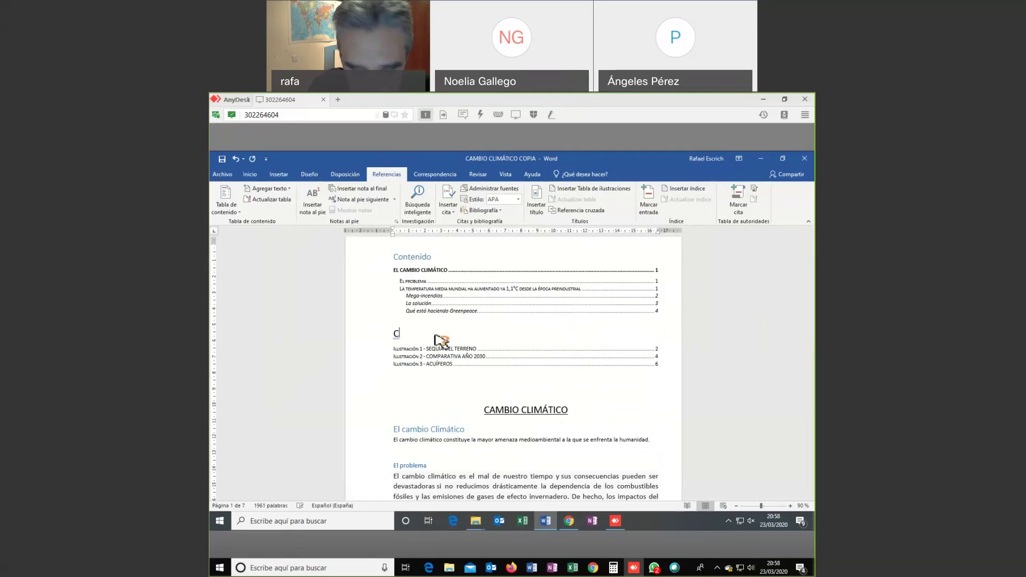
pyautogui.write('Resumen')
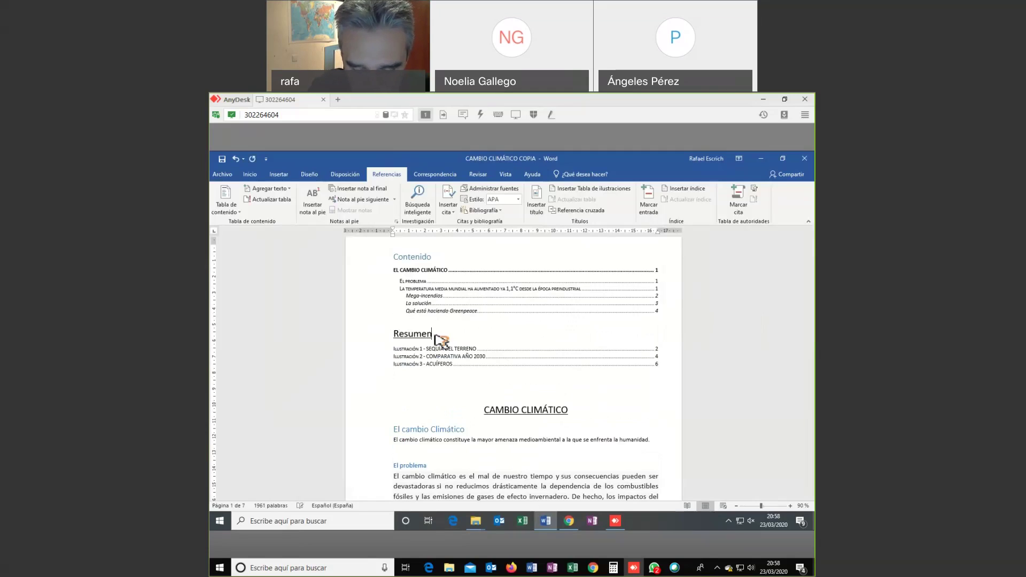
pyautogui.write(' de imágenes')
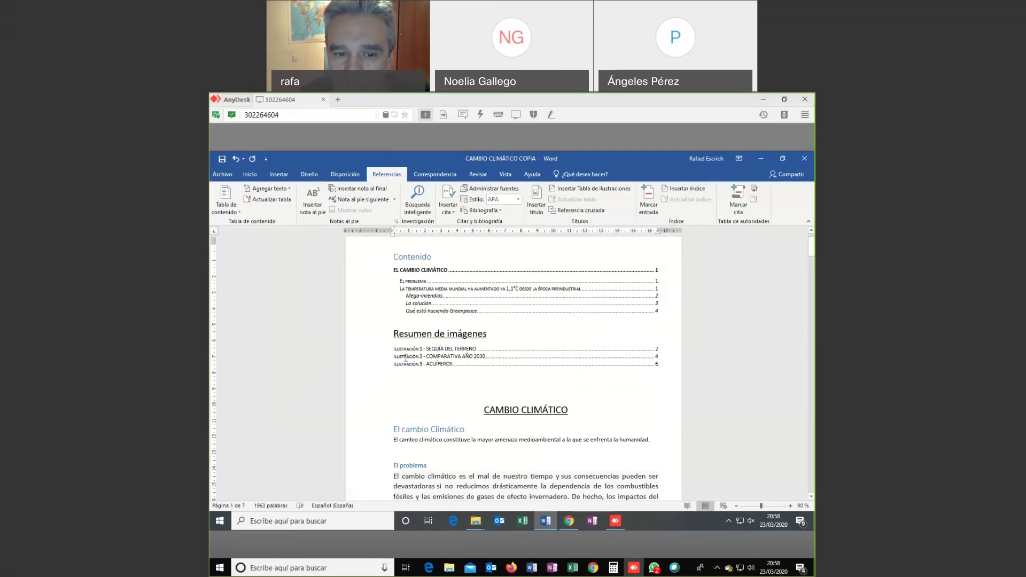
# - Follow the Ilustración 2 - COMPARATIVA AÑO 2030 entry in the list to its picture
pyautogui.click(505, 354)
pyautogui.click(480, 385)
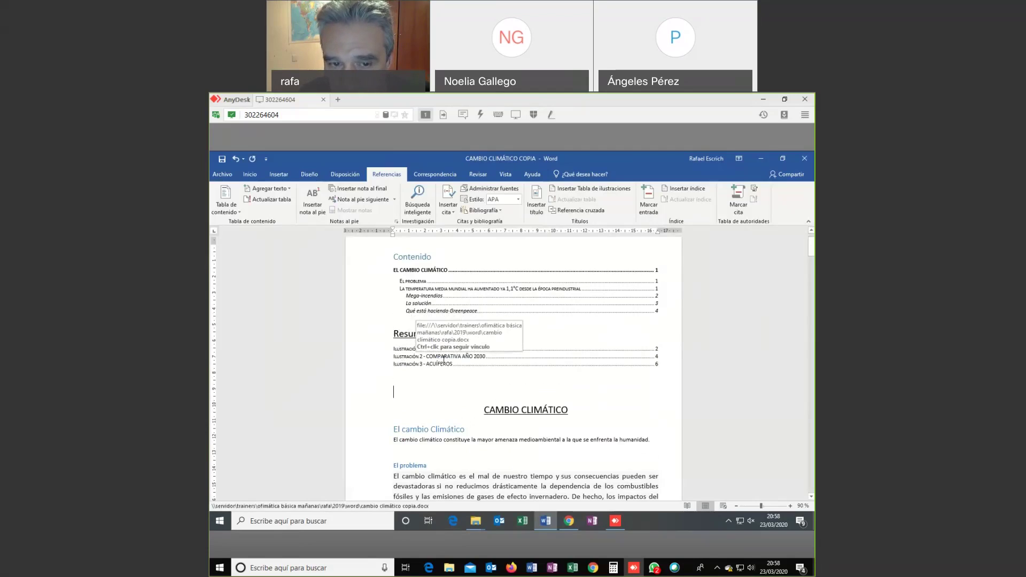
pyautogui.keyDown('ctrl'); pyautogui.click(444, 359); pyautogui.keyUp('ctrl')
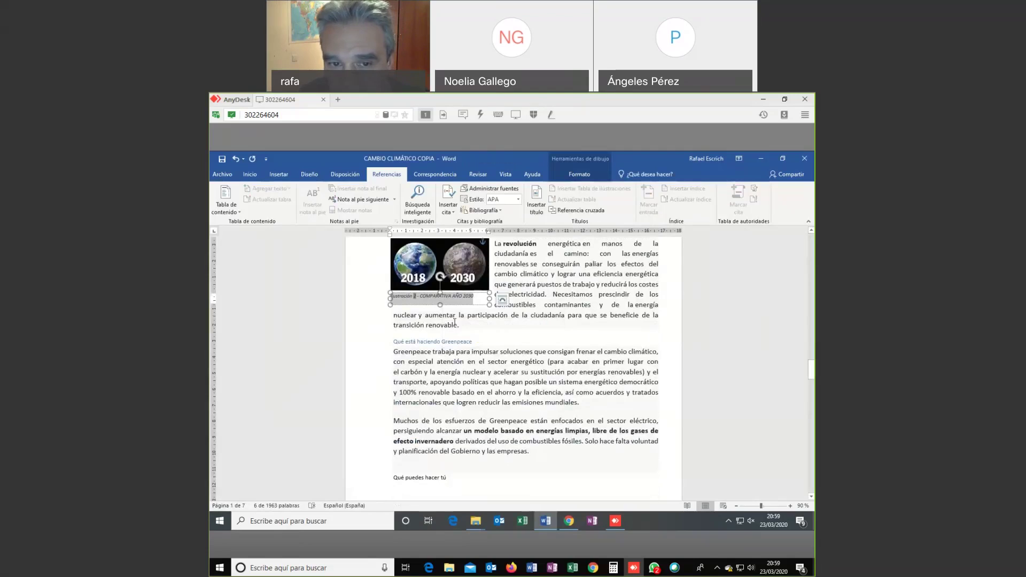
pyautogui.click(504, 403)
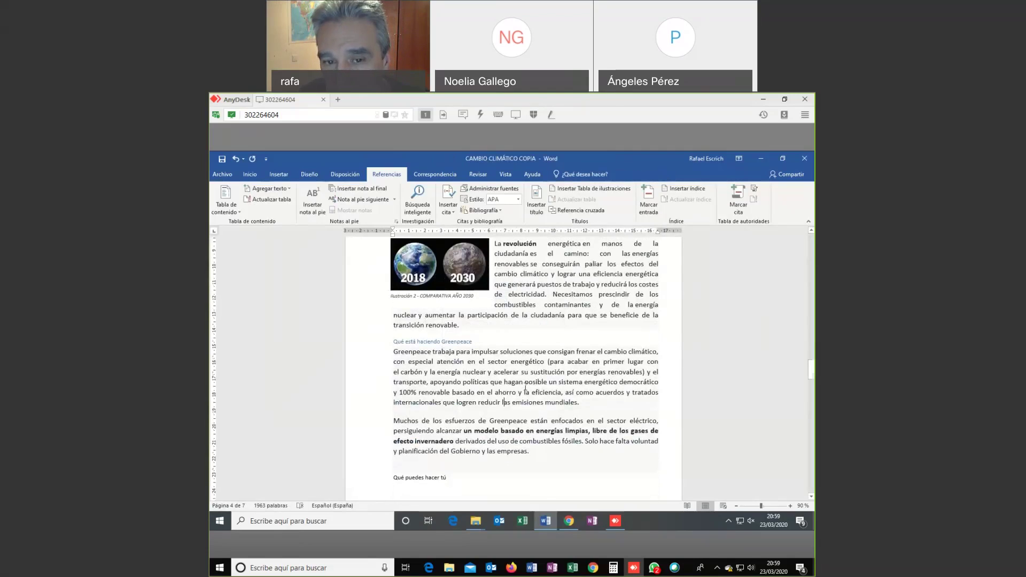
# - Return to the list of illustrations and follow the Ilustración 3 - ACUÍFEROS entry to its picture
pyautogui.scroll(3, 431, 336)
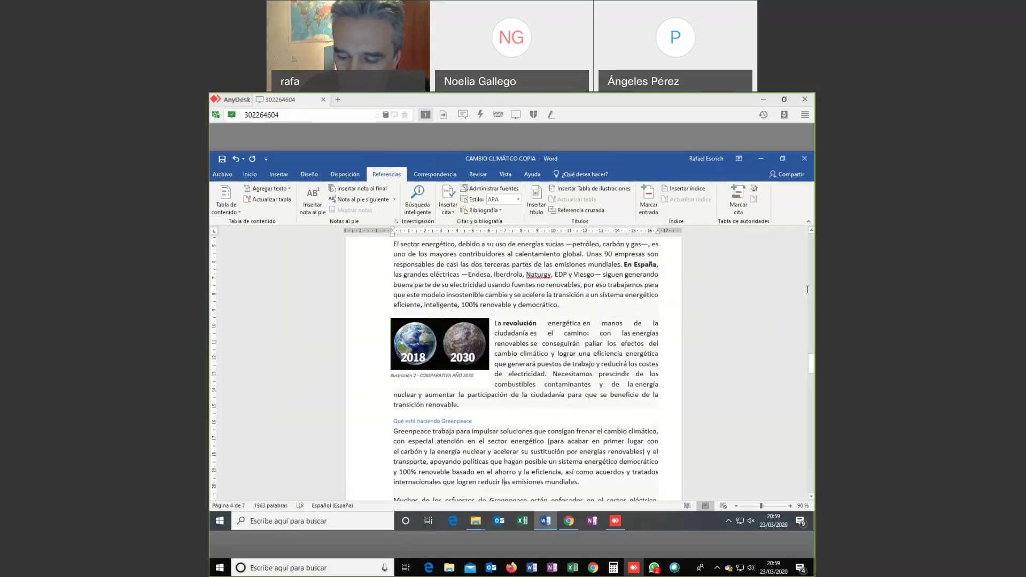
pyautogui.scroll(20, 807, 290)
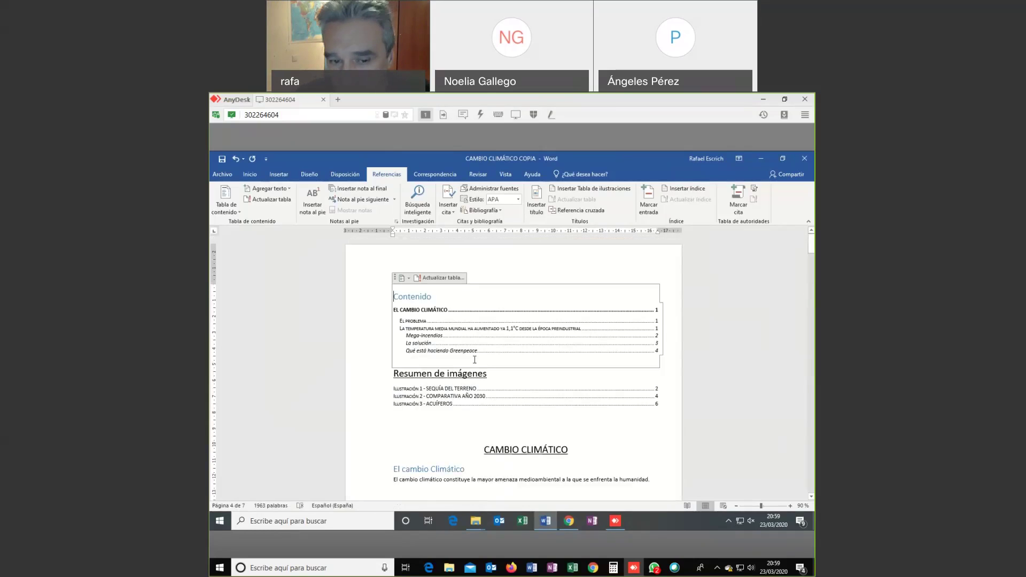
pyautogui.scroll(-2, 475, 360)
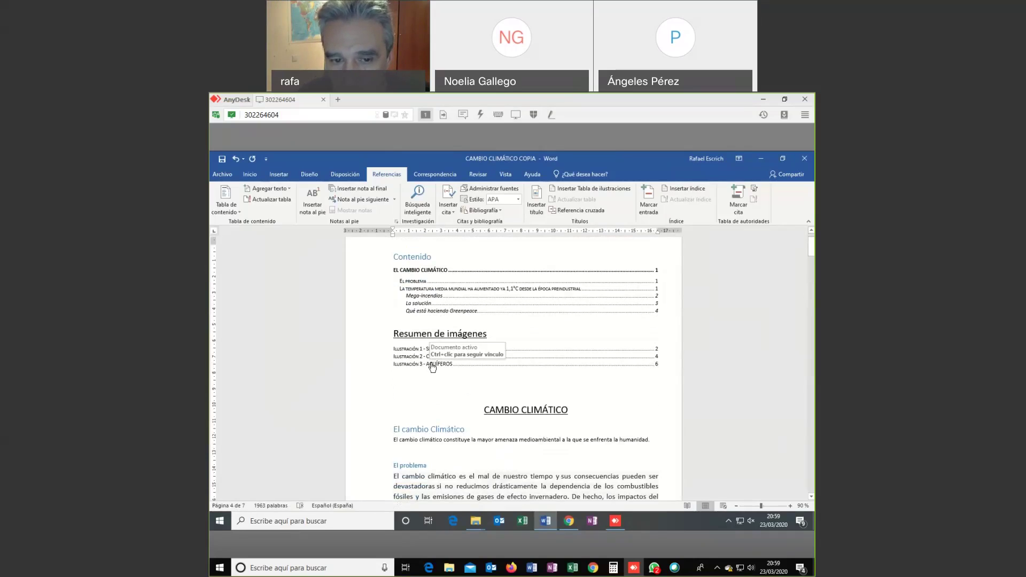
pyautogui.keyDown('ctrl'); pyautogui.click(433, 365); pyautogui.keyUp('ctrl')
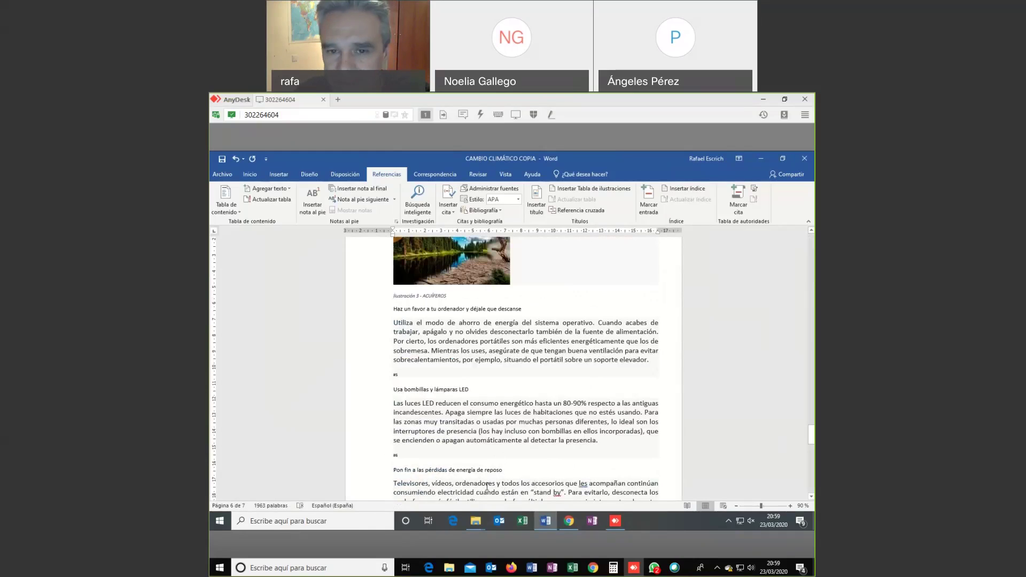
pyautogui.moveTo(487, 532)
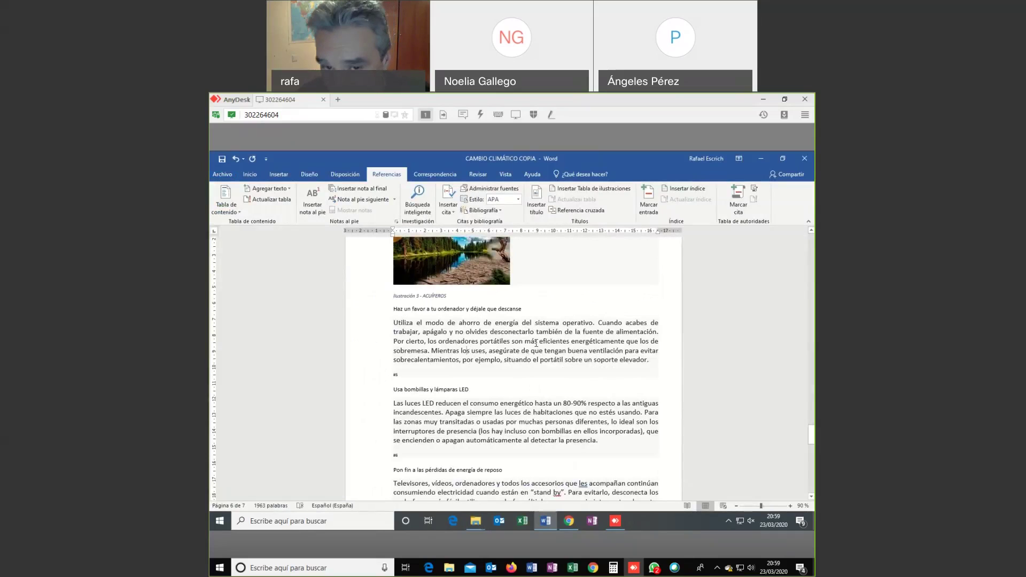
# - Return from the ACUÍFEROS picture to the start of the document
pyautogui.scroll(1, 553, 342)
pyautogui.scroll(3, 552, 342)
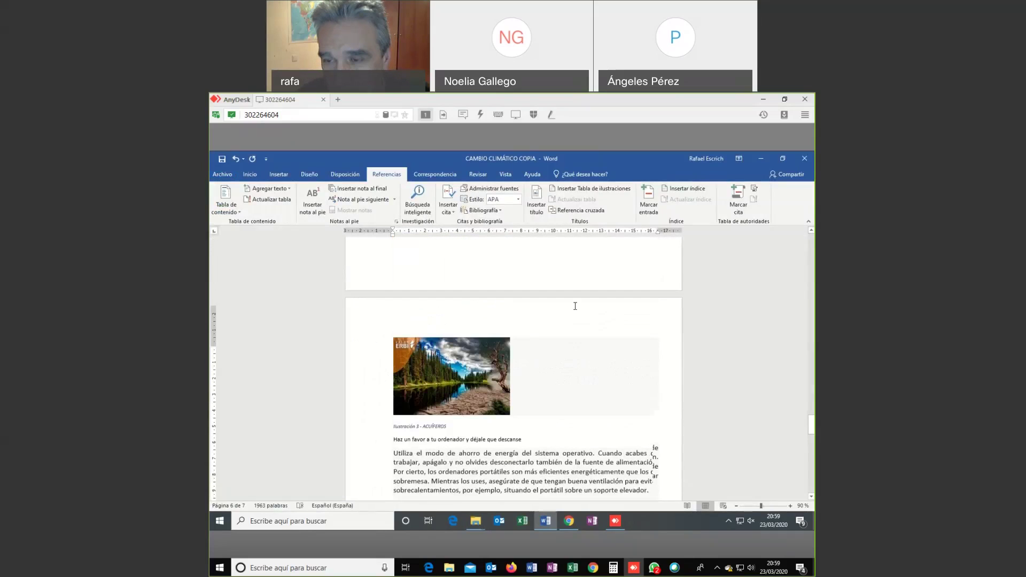
pyautogui.scroll(10, 575, 306)
pyautogui.scroll(5, 559, 279)
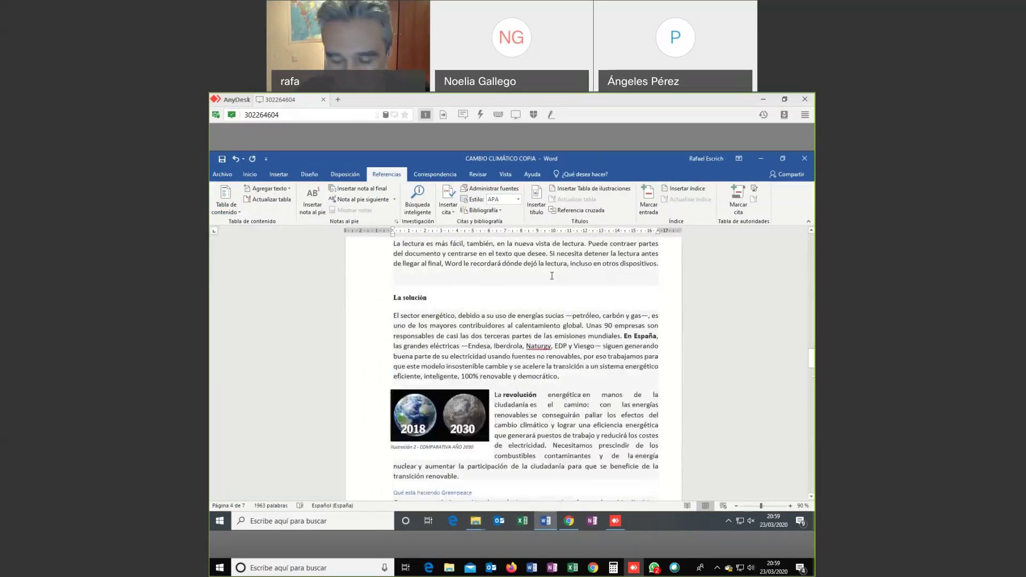
pyautogui.hotkey('ctrl', 'Home')
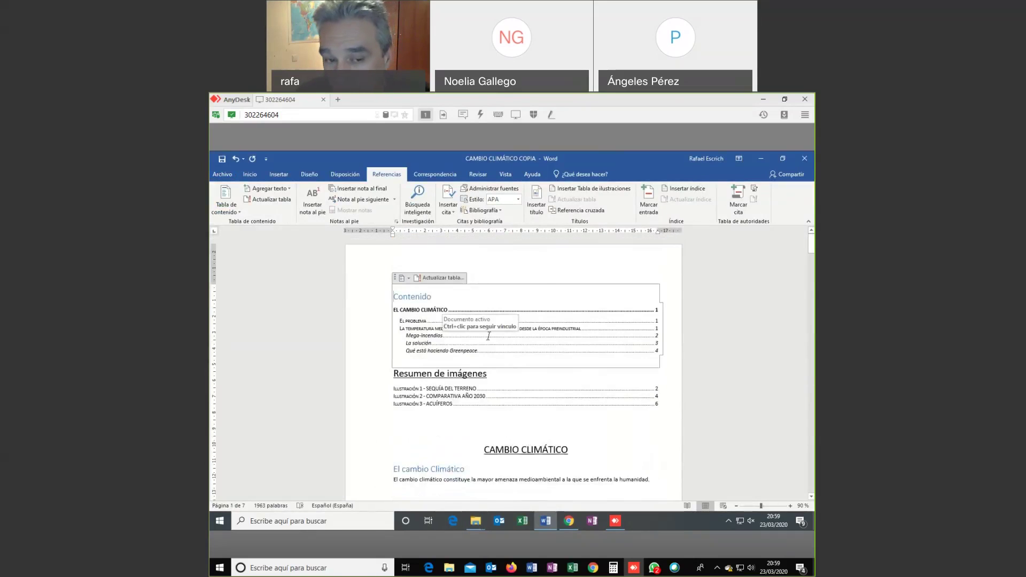
# - Update the entire table of illustrations under the "Resumen de imágenes" heading, not only its page numbers
pyautogui.scroll(-2, 502, 347)
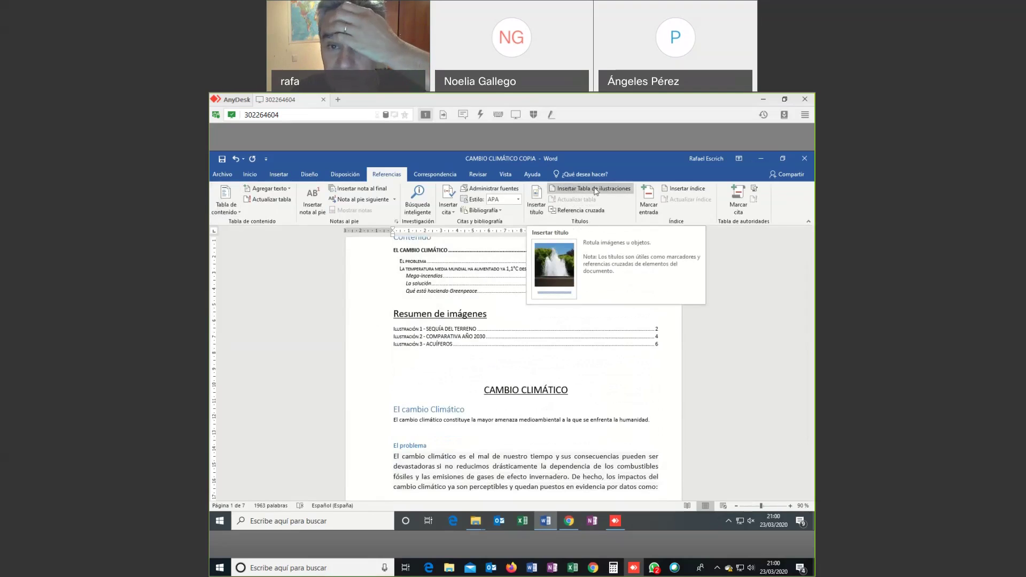
pyautogui.click(491, 334)
pyautogui.rightClick(492, 335)
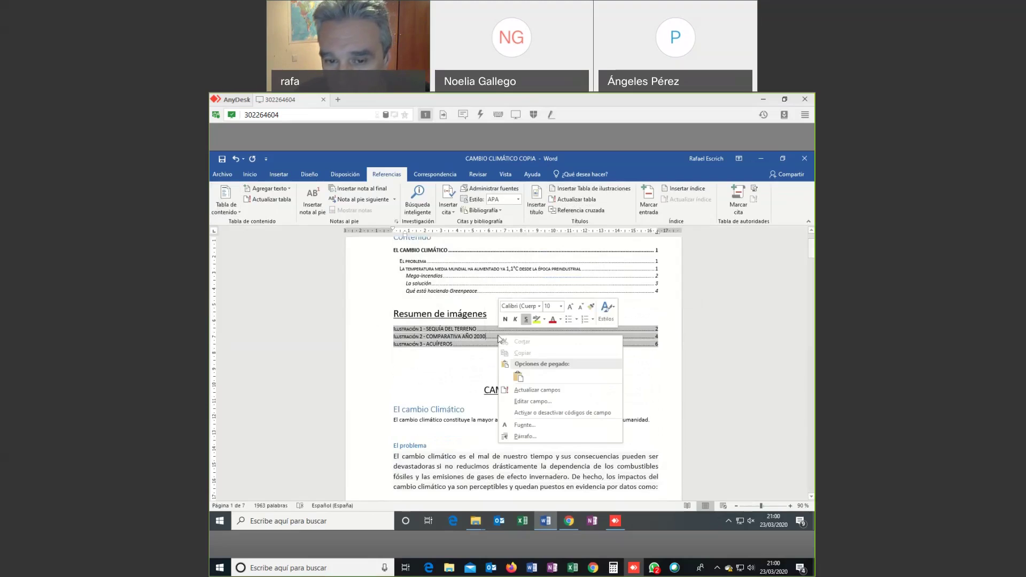
pyautogui.click(530, 395)
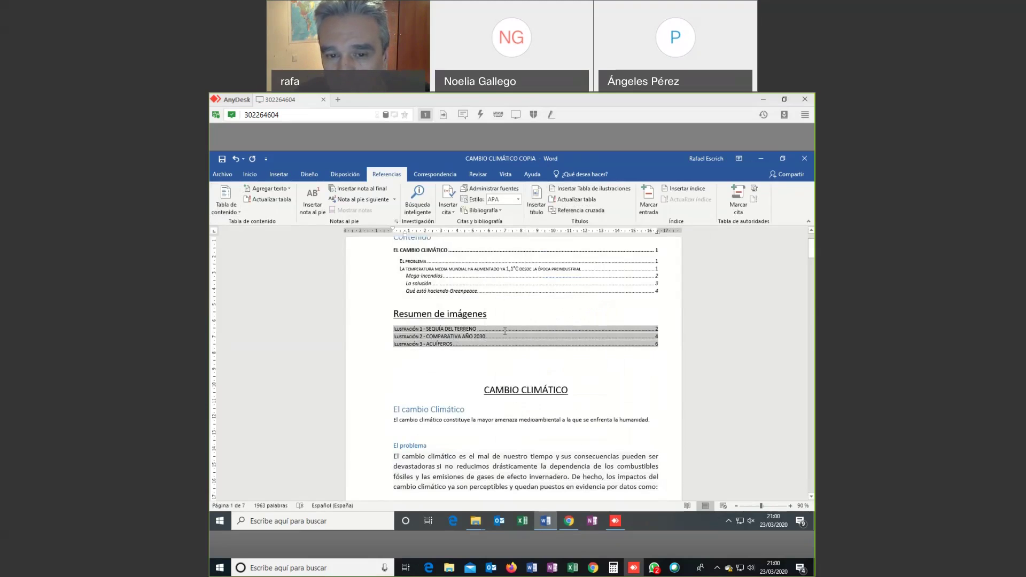
pyautogui.click(516, 277)
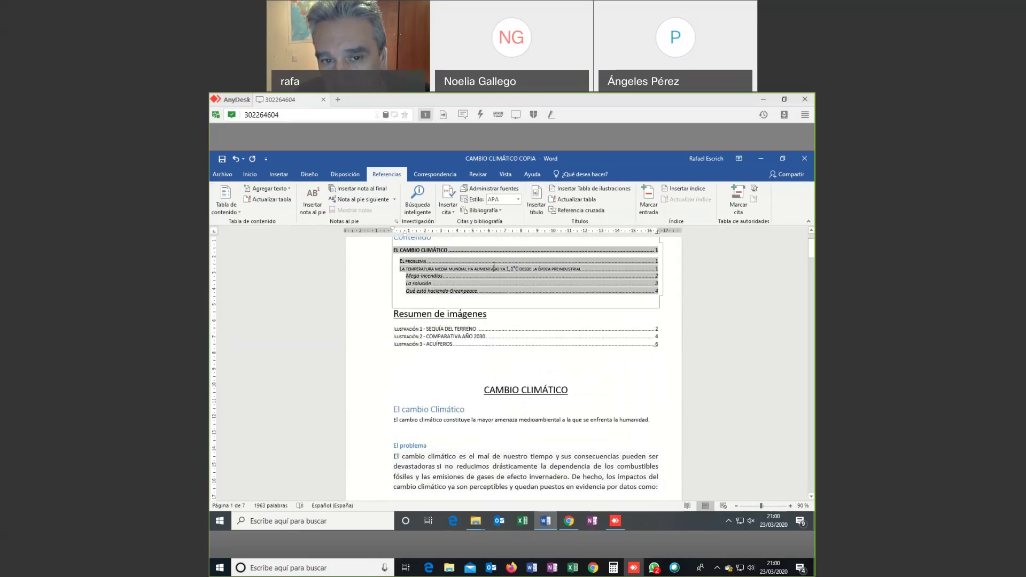
pyautogui.scroll(1, 499, 294)
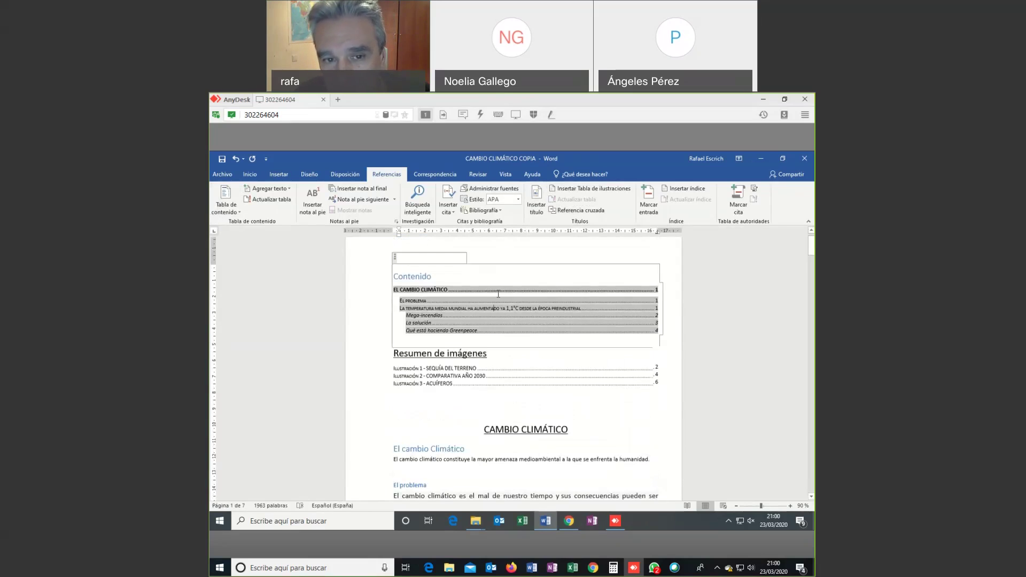
pyautogui.click(543, 376)
pyautogui.scroll(-2, 543, 376)
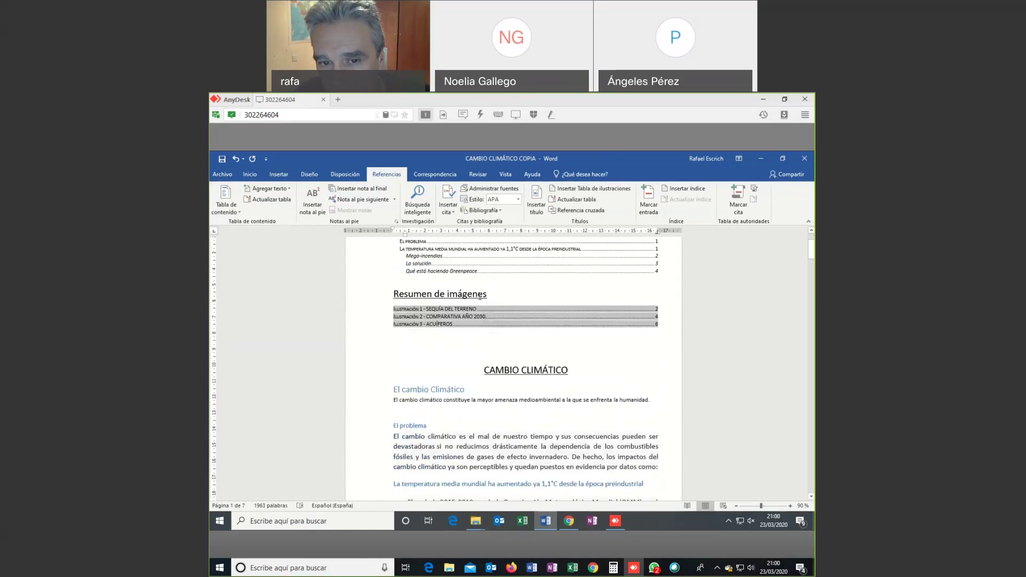
pyautogui.rightClick(517, 319)
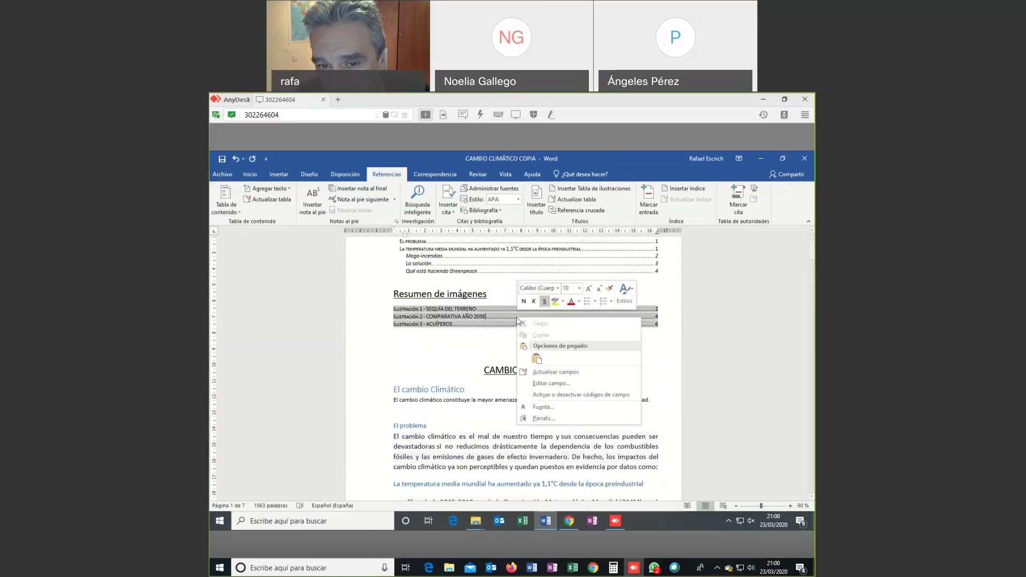
pyautogui.click(556, 372)
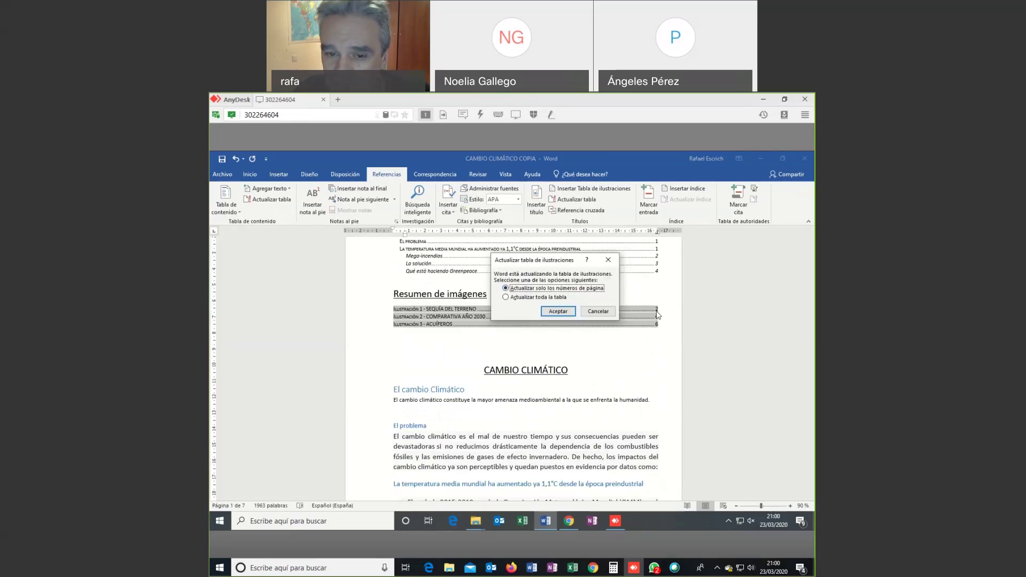
pyautogui.click(506, 298)
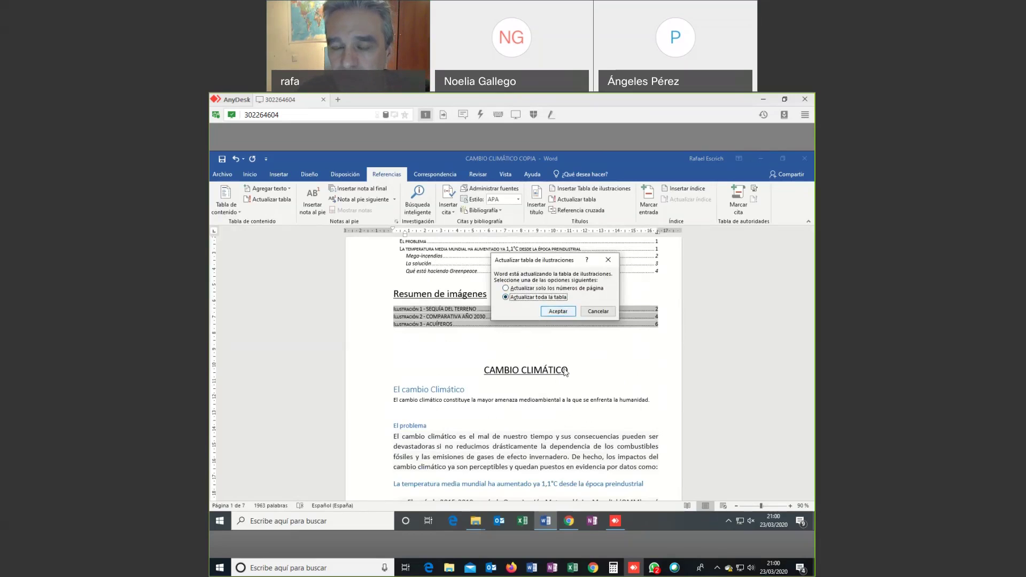
pyautogui.click(556, 311)
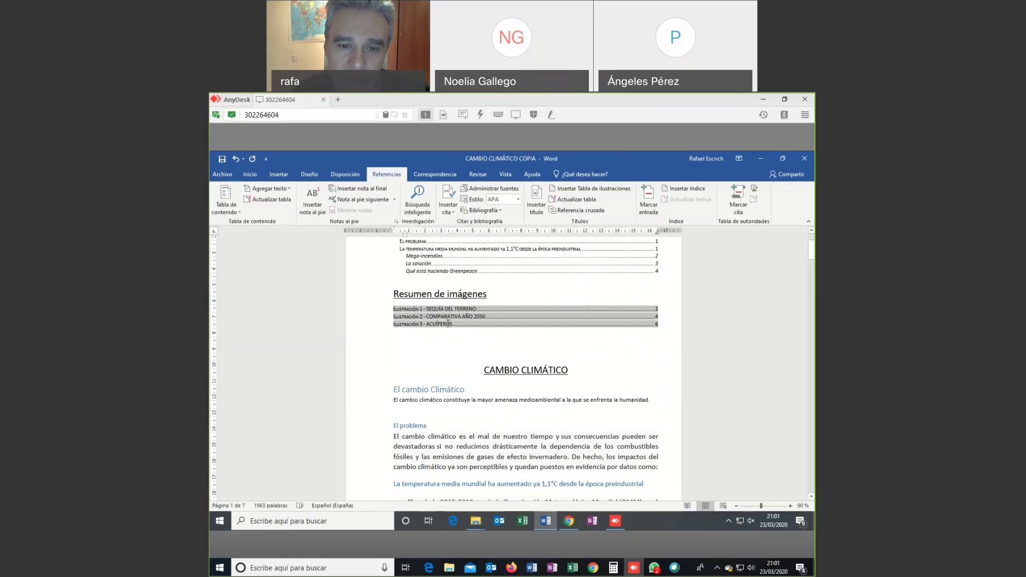
pyautogui.scroll(1, 448, 323)
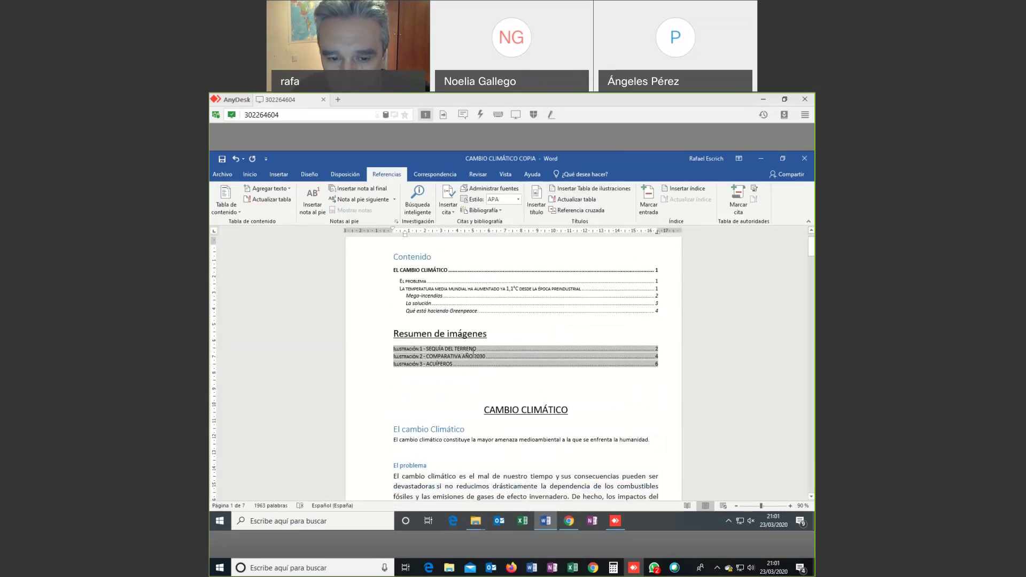
pyautogui.rightClick(473, 352)
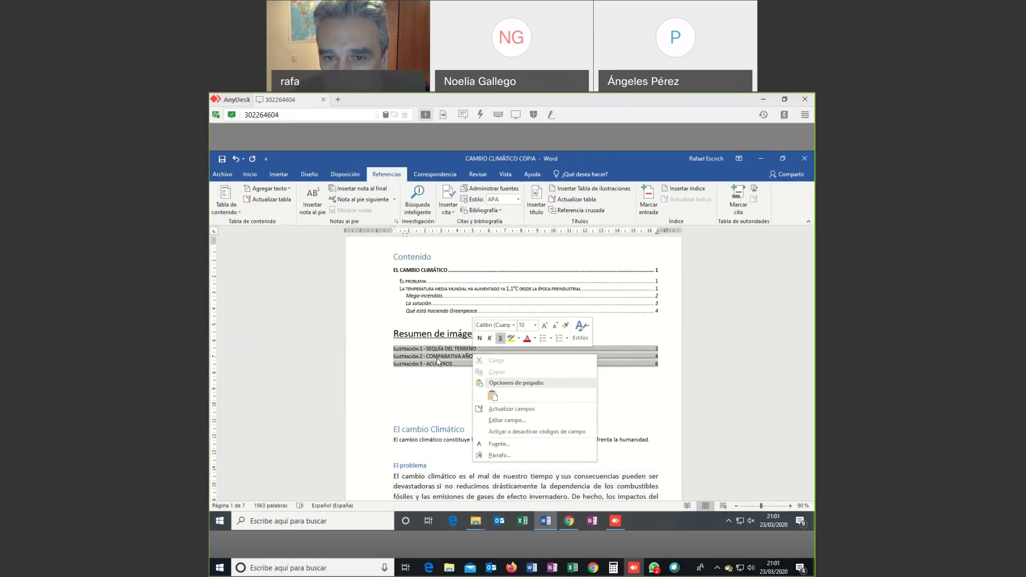
pyautogui.click(462, 400)
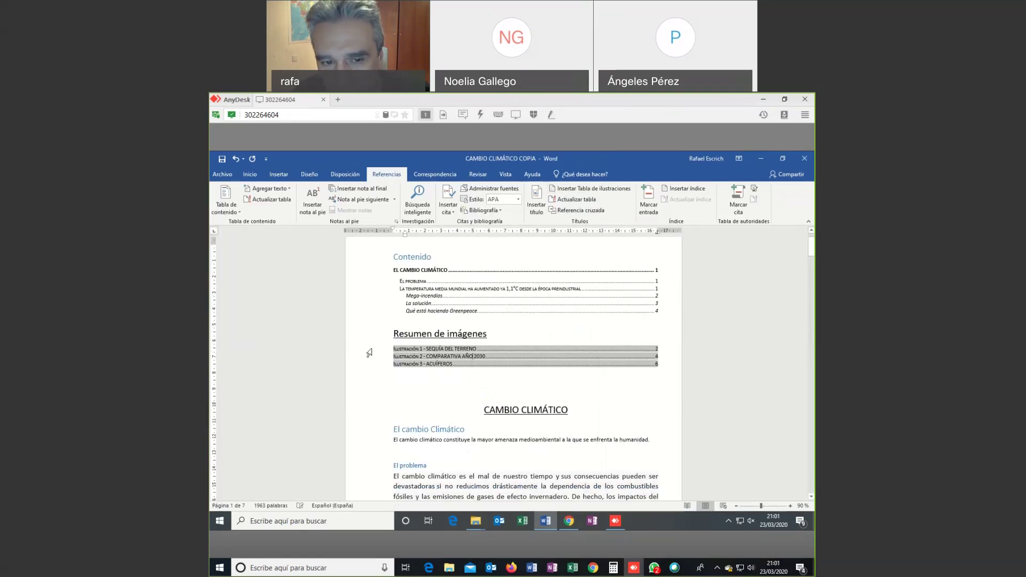
# - Replace the existing table of contents with the built-in Tabla automática 1 format
pyautogui.click(418, 257)
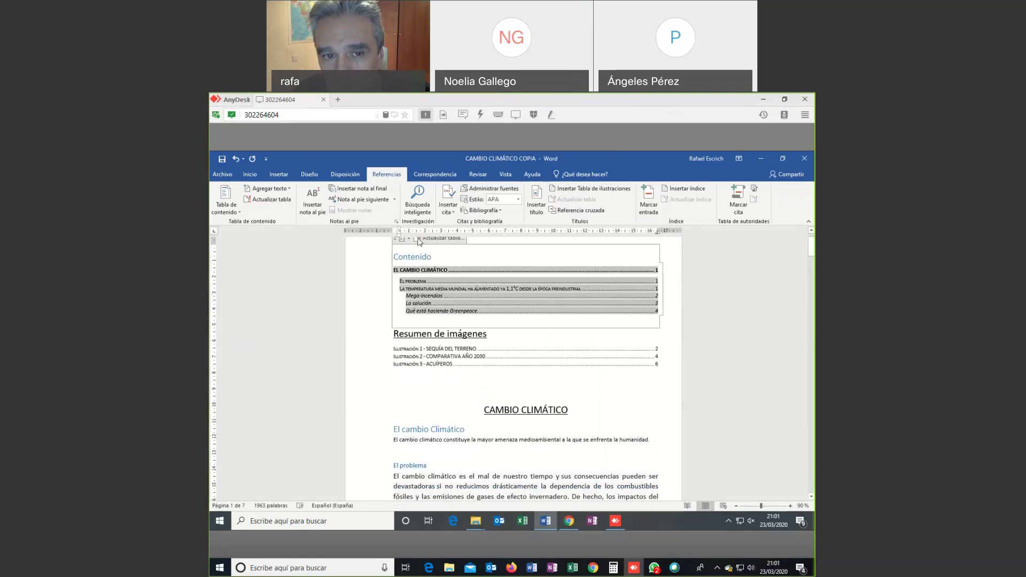
pyautogui.click(240, 213)
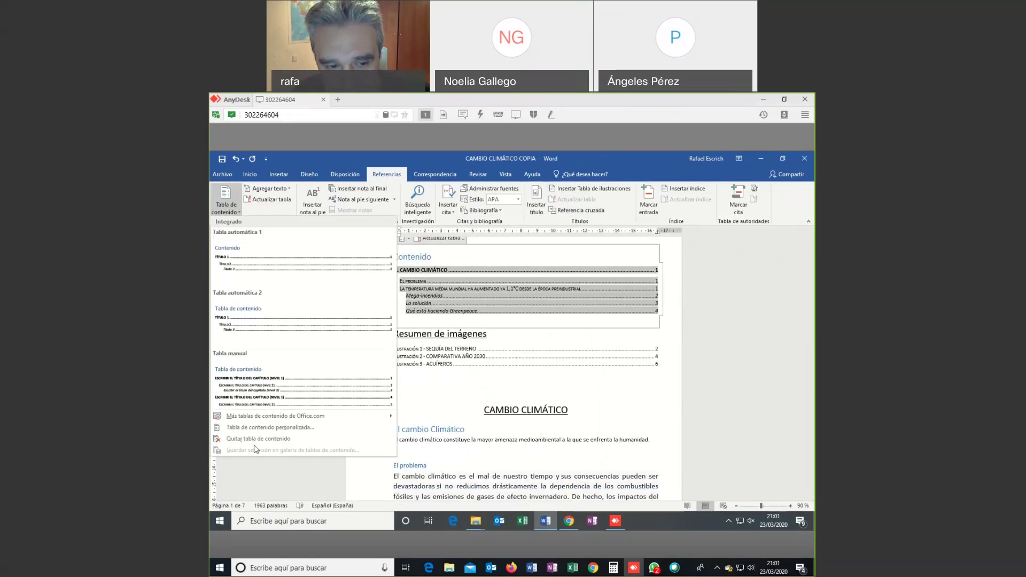
pyautogui.click(345, 255)
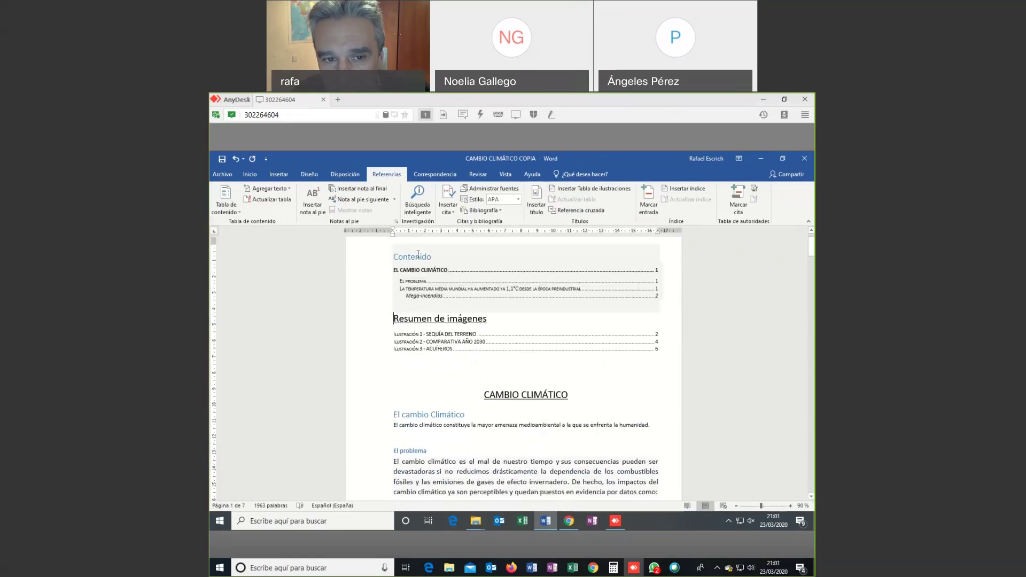
pyautogui.scroll(1, 418, 254)
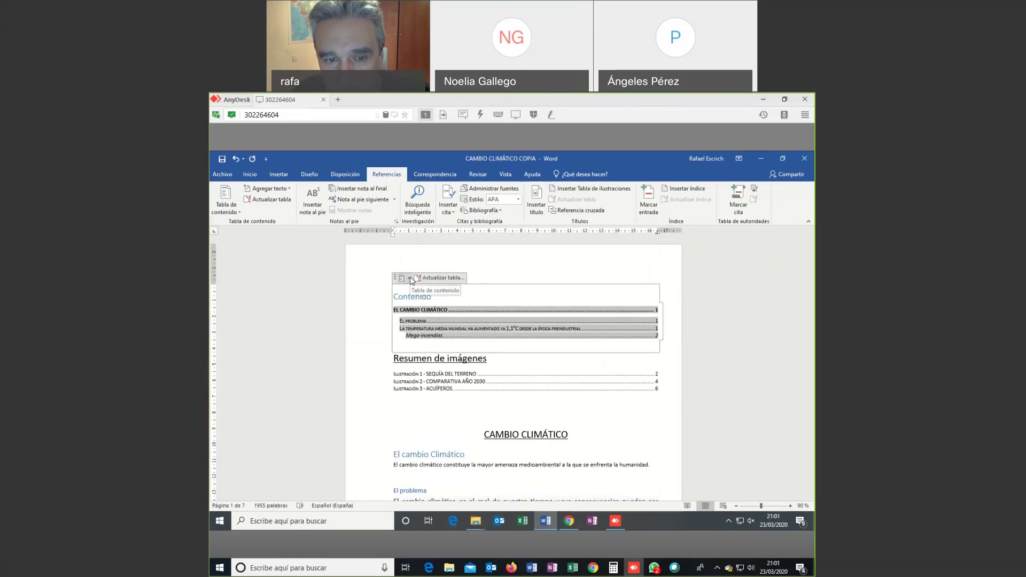
pyautogui.click(410, 278)
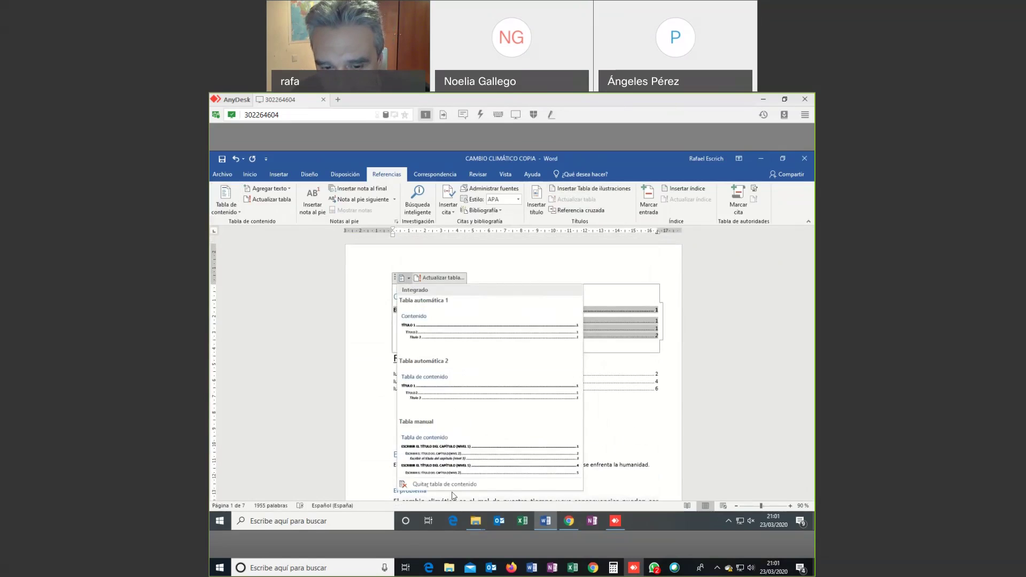
pyautogui.click(611, 385)
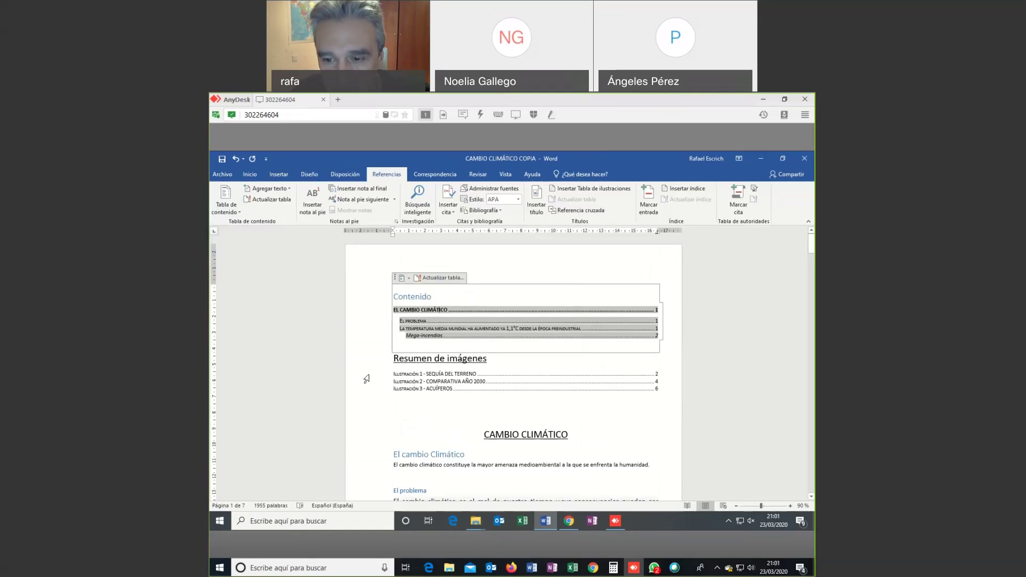
# - Try deleting the list of illustrations under the "Resumen de imágenes" heading and undo the deletion
pyautogui.moveTo(367, 381); pyautogui.dragTo(369, 396)
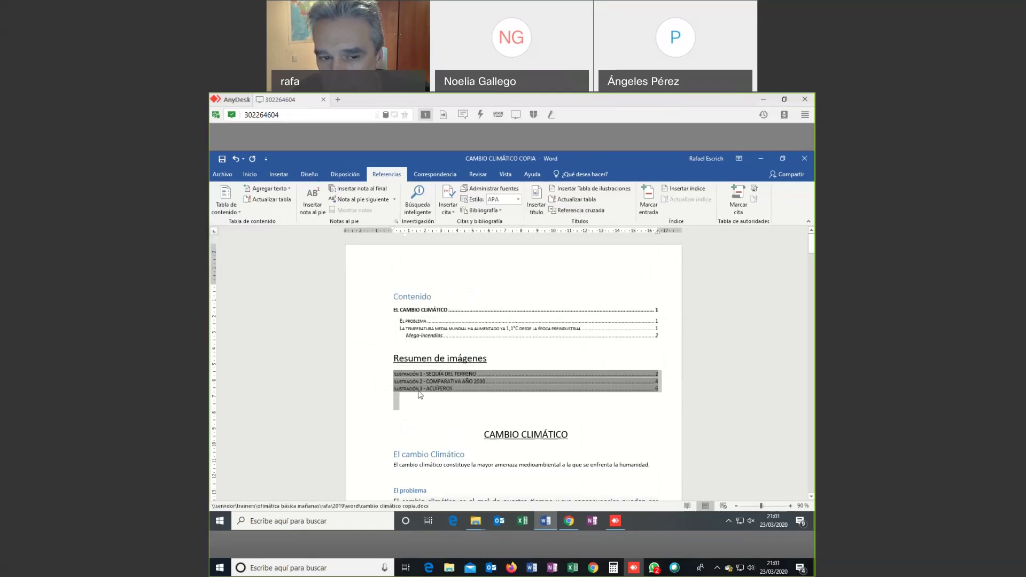
pyautogui.press('Delete')
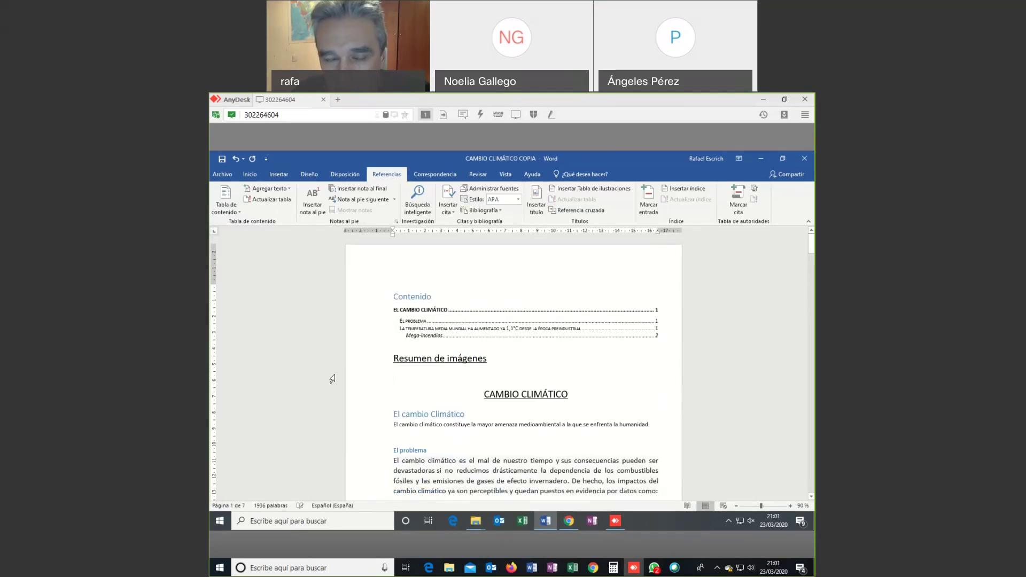
pyautogui.click(235, 159)
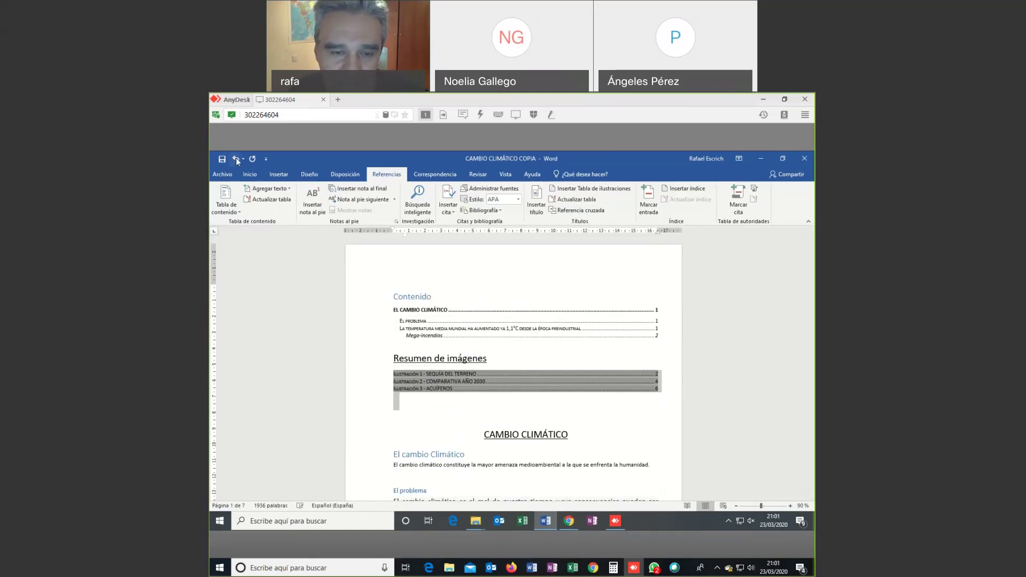
# - Add a blank line between the list of illustrations and the CAMBIO CLIMÁTICO title
pyautogui.click(406, 407)
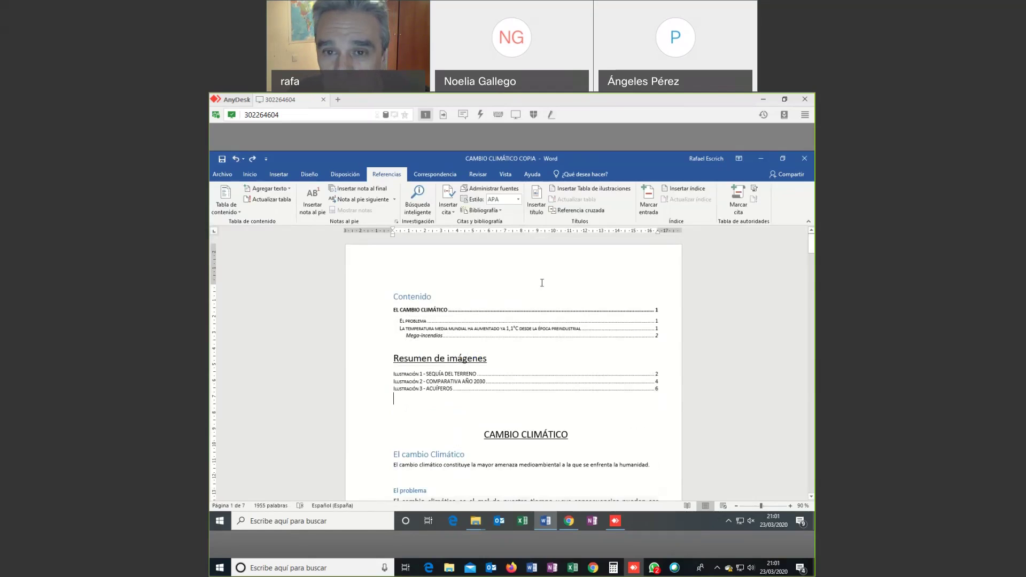
pyautogui.scroll(-2, 545, 320)
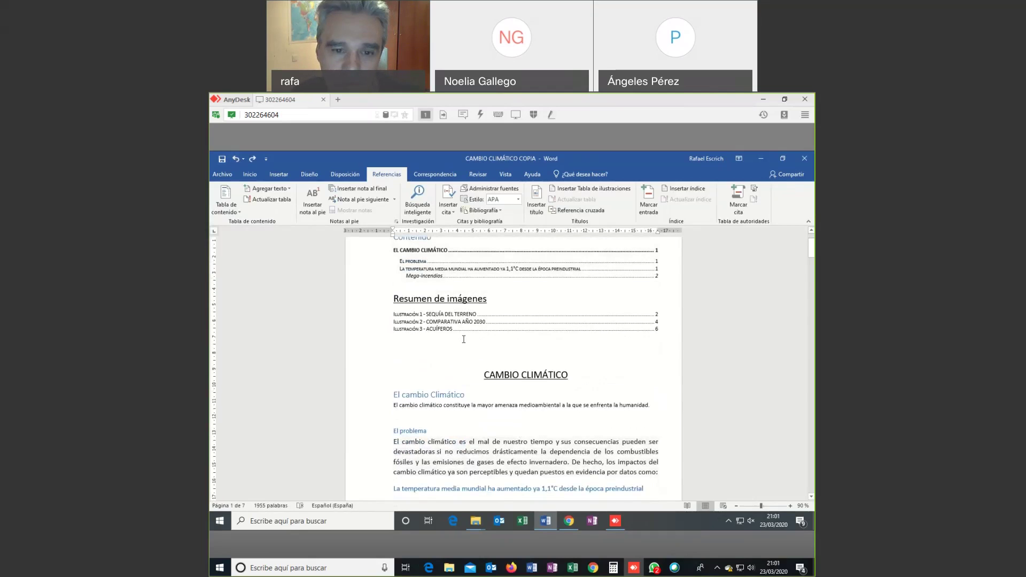
pyautogui.scroll(-1, 464, 339)
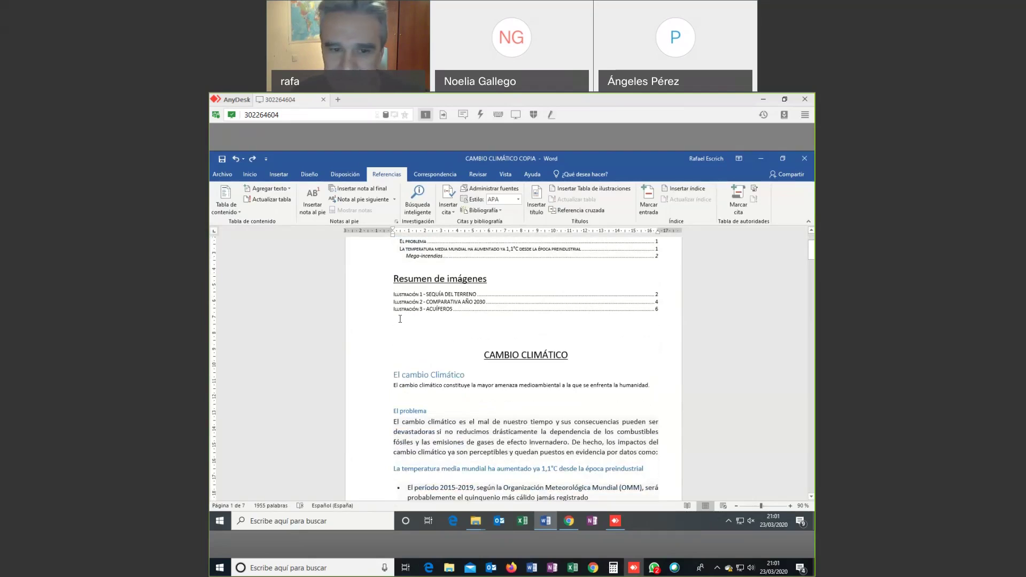
pyautogui.press('Return')
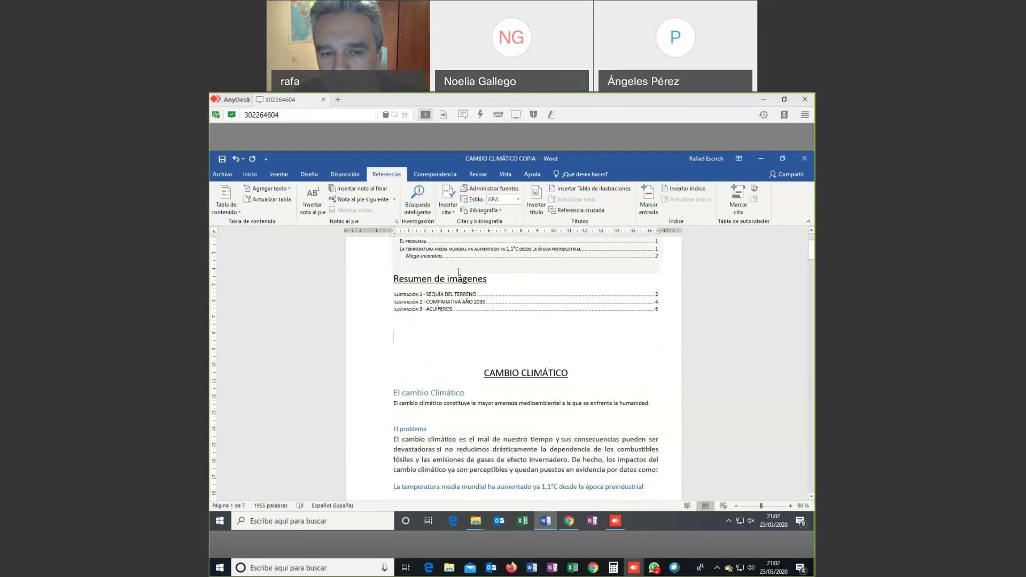
pyautogui.scroll(1, 462, 294)
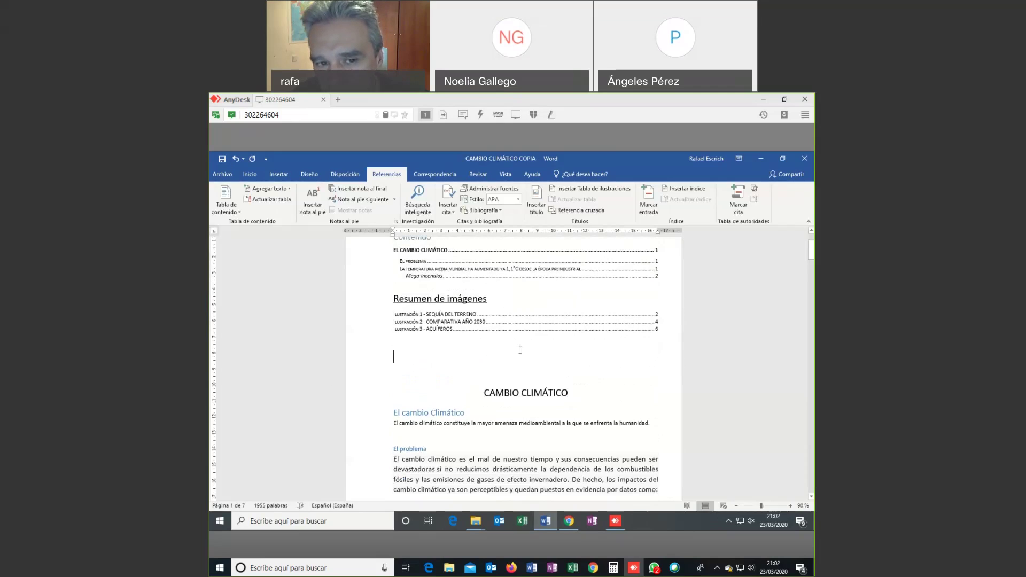
pyautogui.scroll(1, 467, 315)
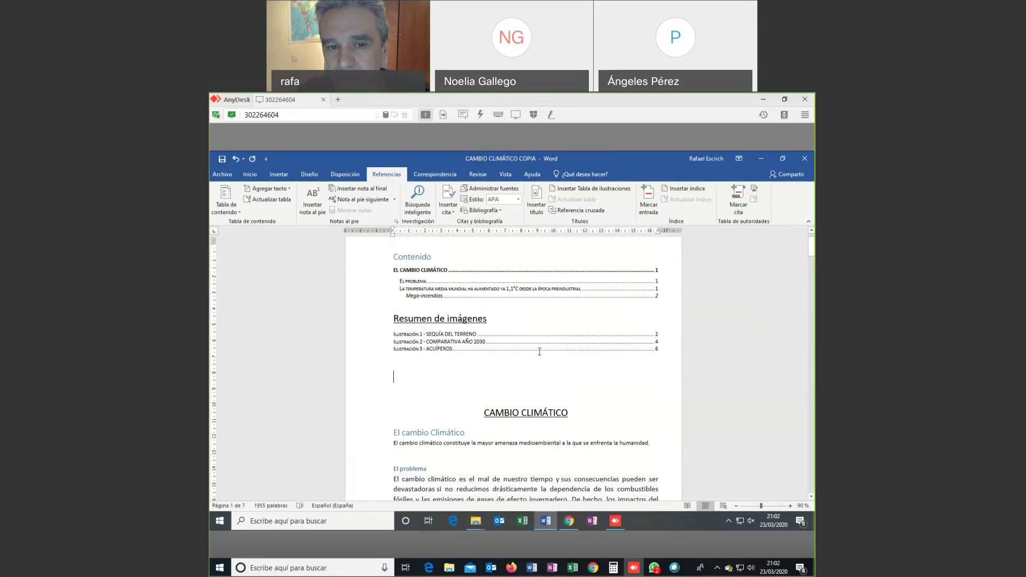
pyautogui.moveTo(395, 272); pyautogui.dragTo(481, 299)
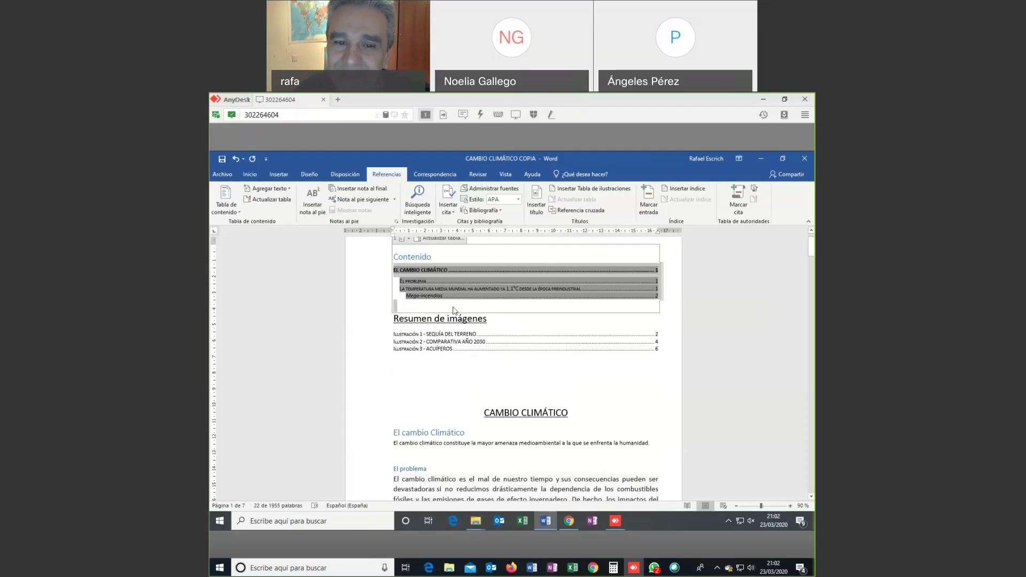
pyautogui.click(457, 301)
pyautogui.click(450, 378)
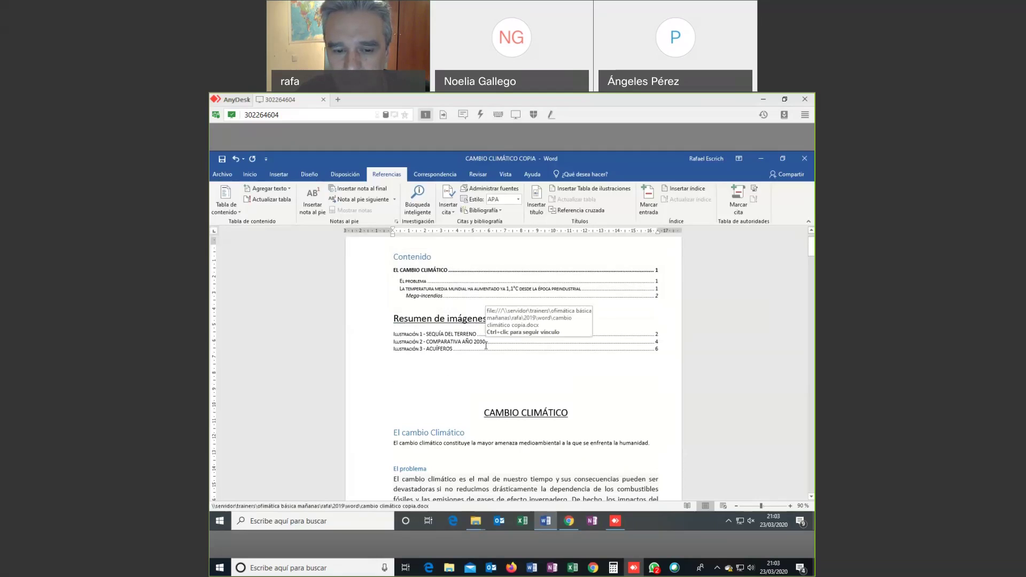
pyautogui.scroll(-1, 478, 356)
pyautogui.scroll(-1, 458, 379)
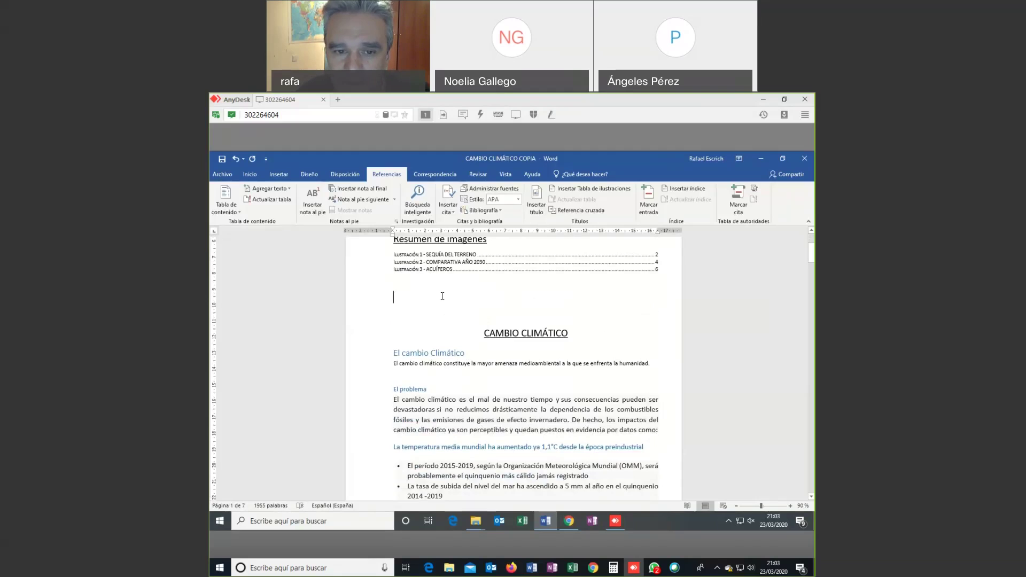
pyautogui.scroll(-1, 442, 296)
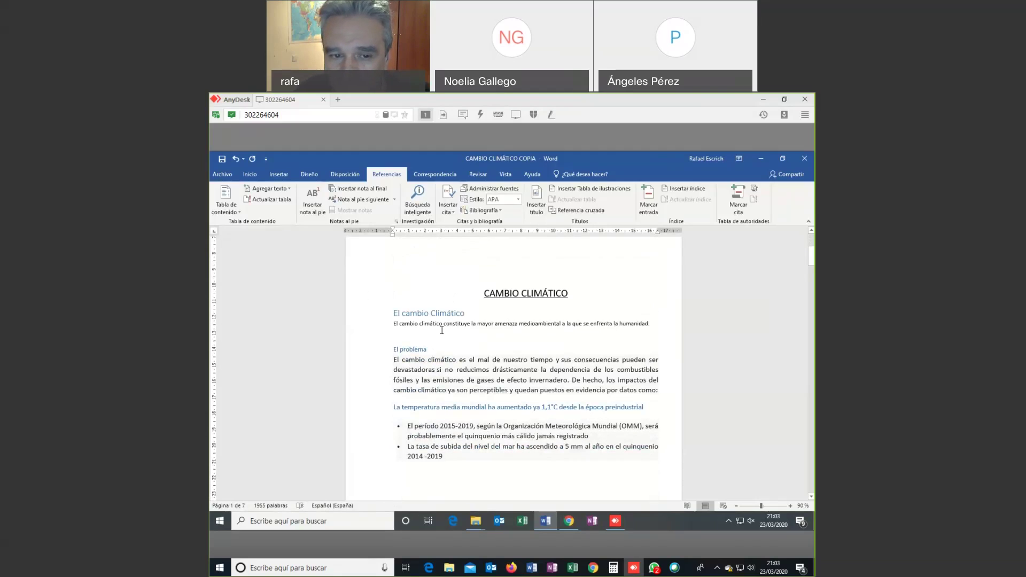
# - Mark "cambio climático" in the first paragraph under El problema as an index entry for the current page
pyautogui.scroll(-1, 442, 330)
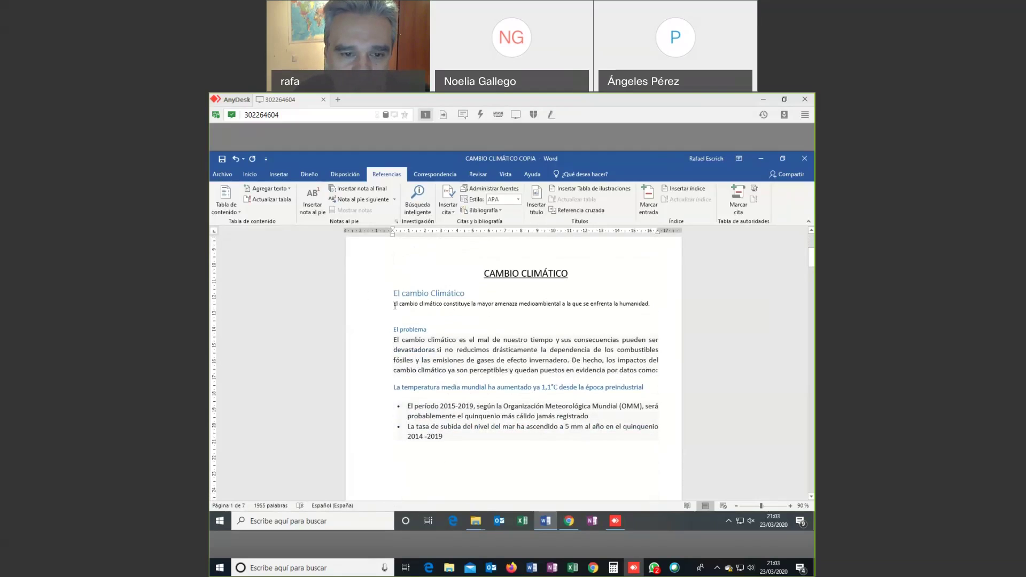
pyautogui.moveTo(401, 303); pyautogui.dragTo(443, 305)
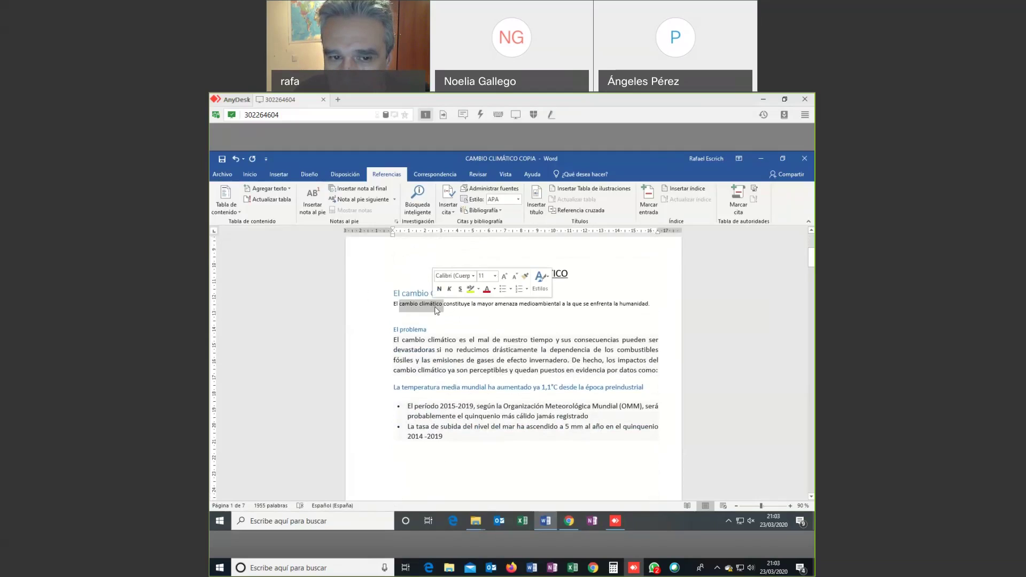
pyautogui.moveTo(401, 340); pyautogui.dragTo(458, 340)
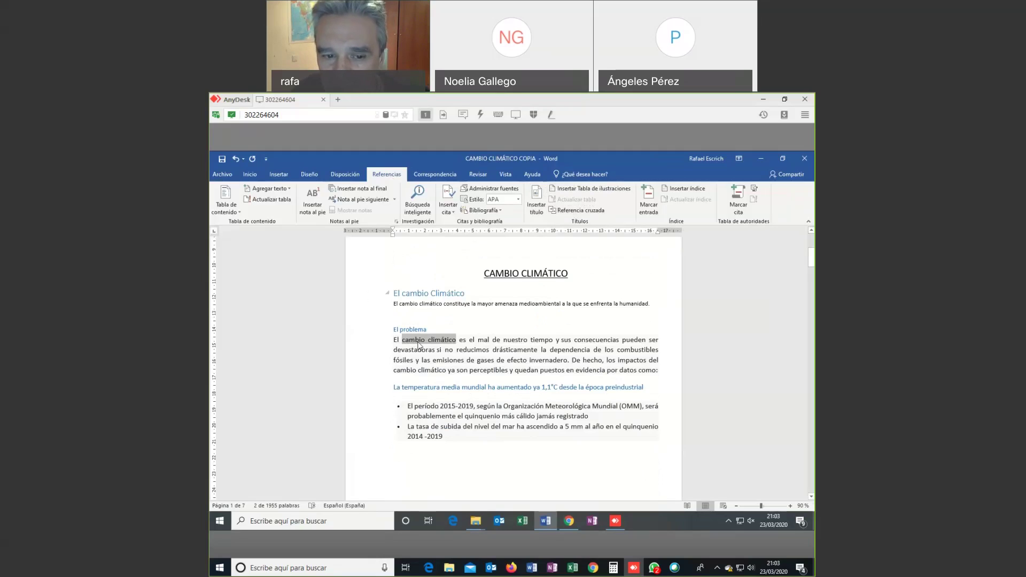
pyautogui.click(650, 202)
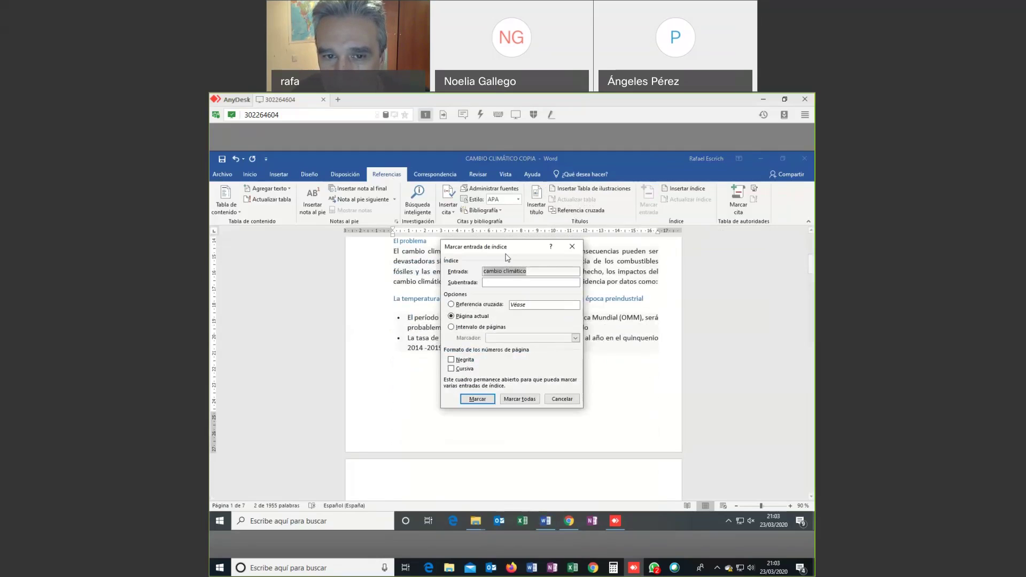
pyautogui.moveTo(518, 250); pyautogui.dragTo(539, 277)
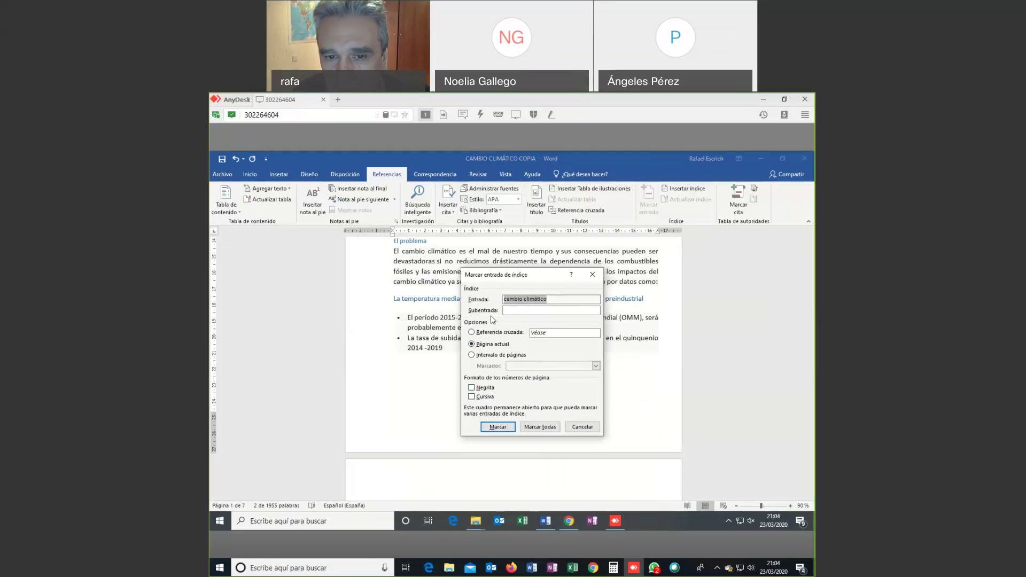
pyautogui.click(498, 427)
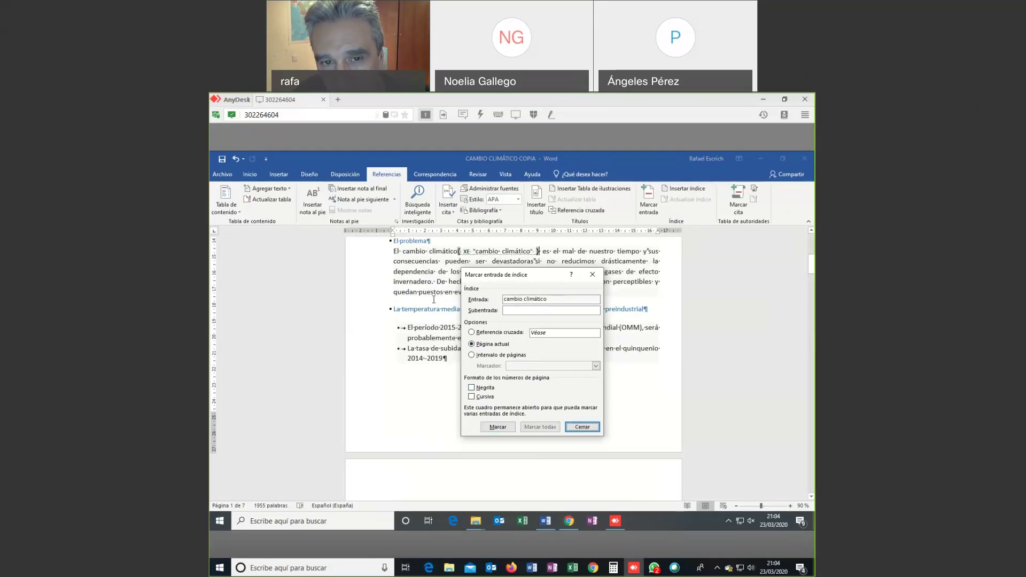
# - Try marking the same "cambio climático" occurrence as an index entry a second time and undo the duplicate mark
pyautogui.scroll(2, 434, 299)
pyautogui.scroll(1, 433, 273)
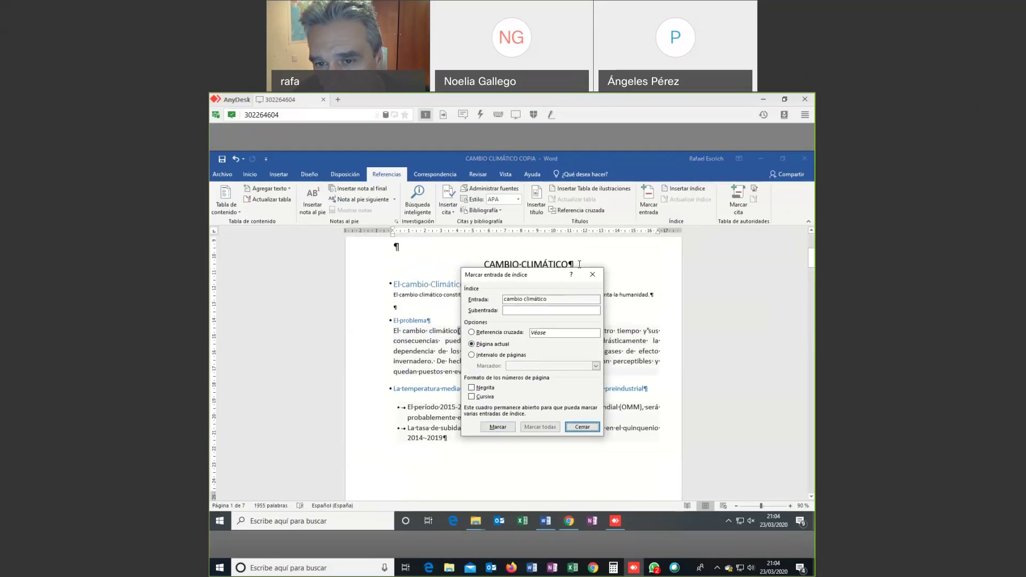
pyautogui.scroll(-2, 648, 291)
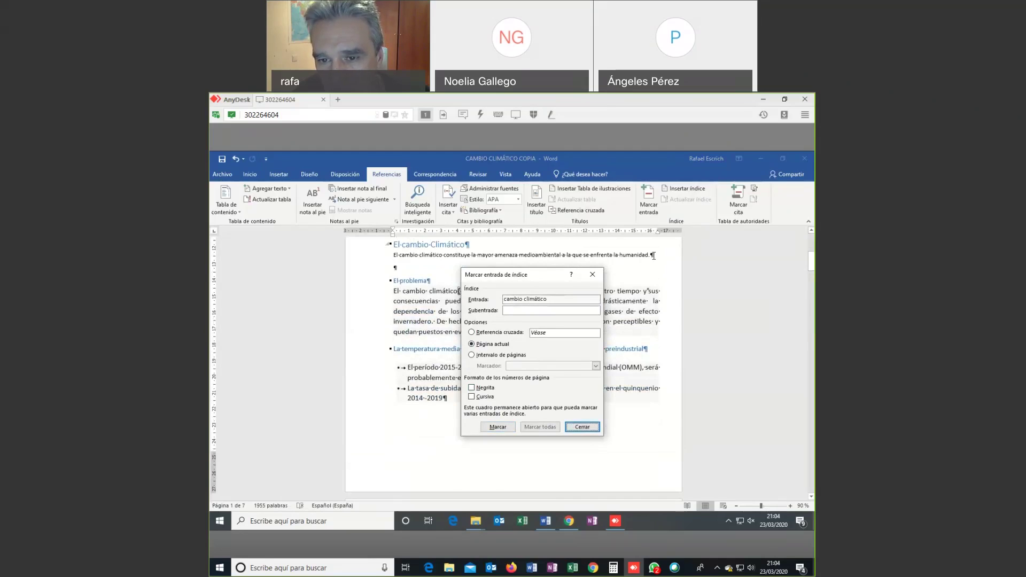
pyautogui.scroll(-10, 653, 256)
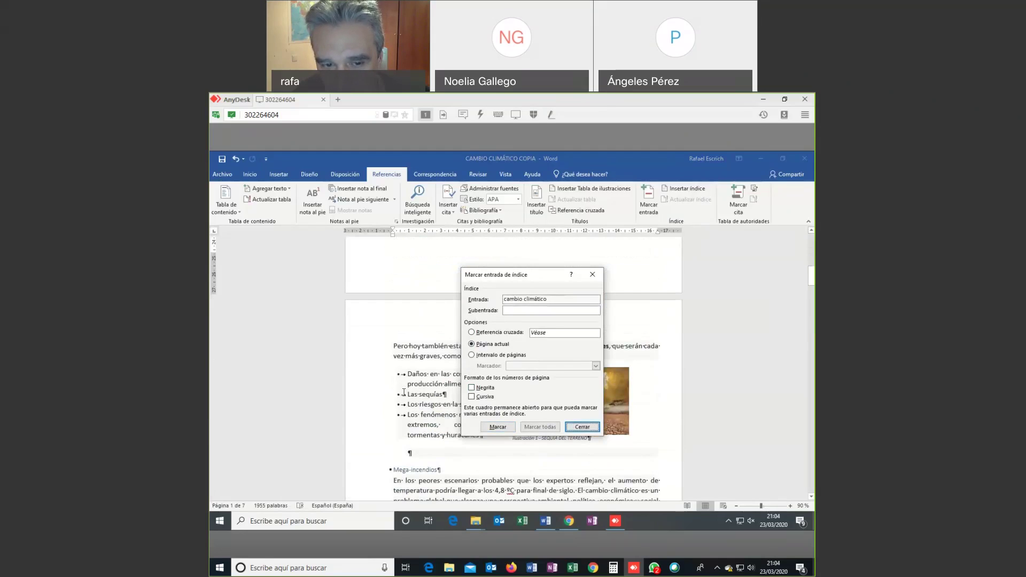
pyautogui.scroll(10, 406, 395)
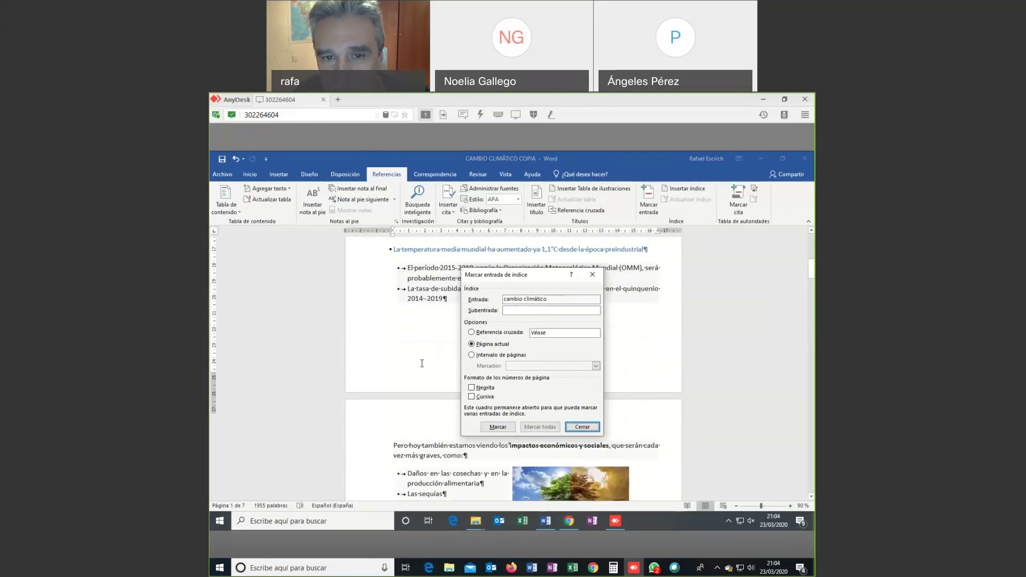
pyautogui.scroll(-2, 427, 336)
pyautogui.scroll(1, 443, 304)
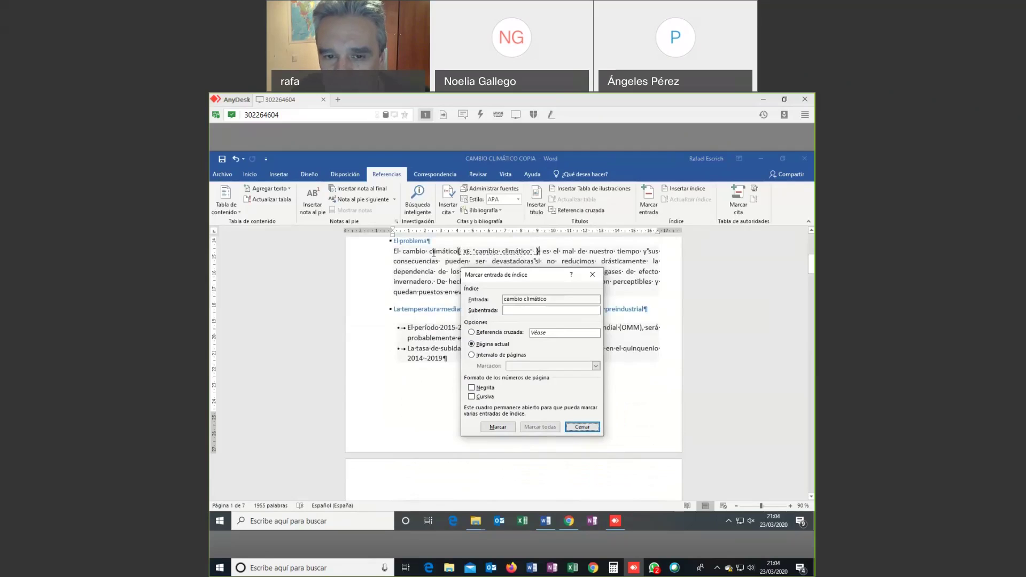
pyautogui.click(498, 427)
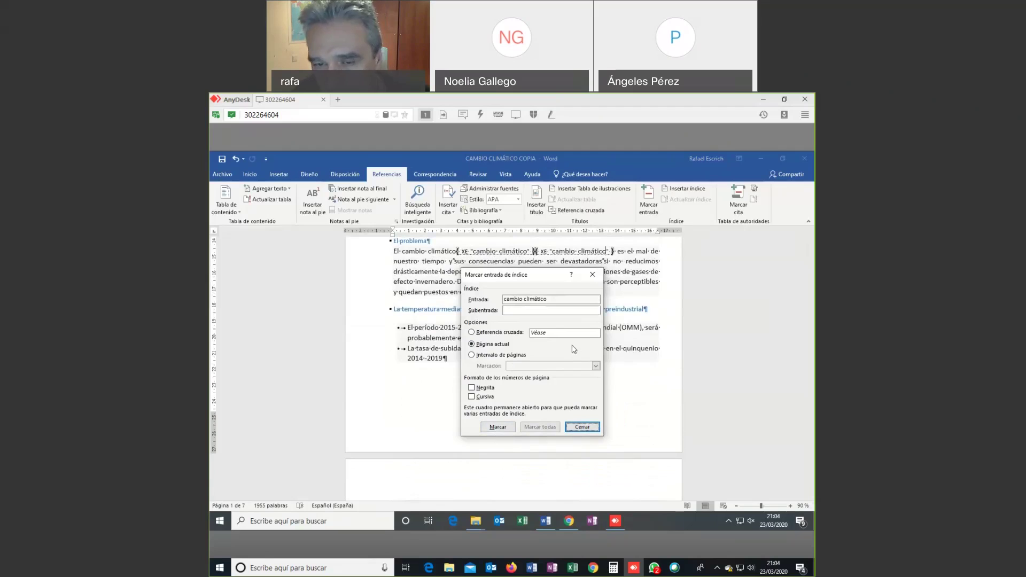
pyautogui.click(236, 159)
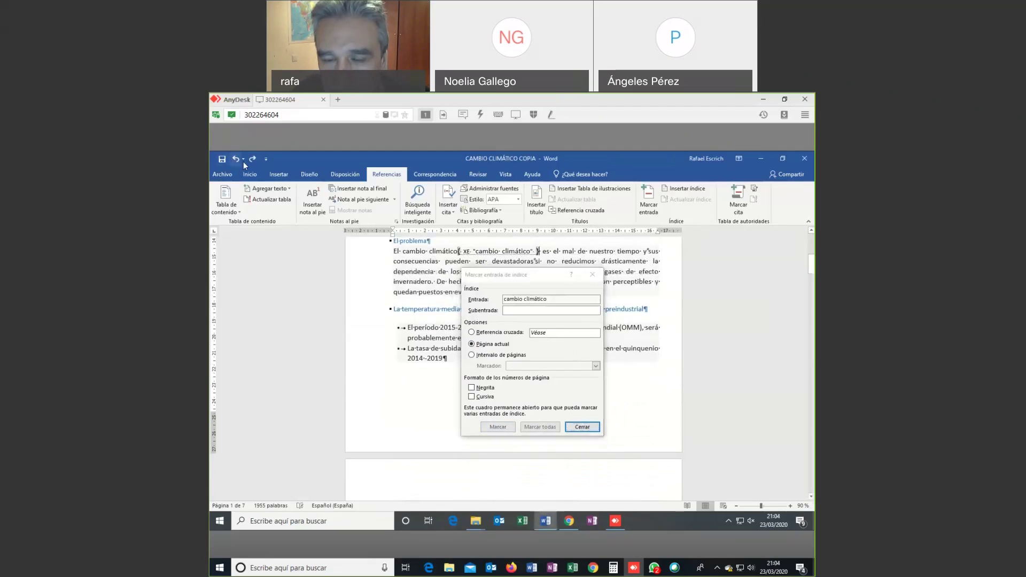
# - Mark "La temperatura" in the heading about the world's average temperature as a current-page index entry
pyautogui.click(583, 427)
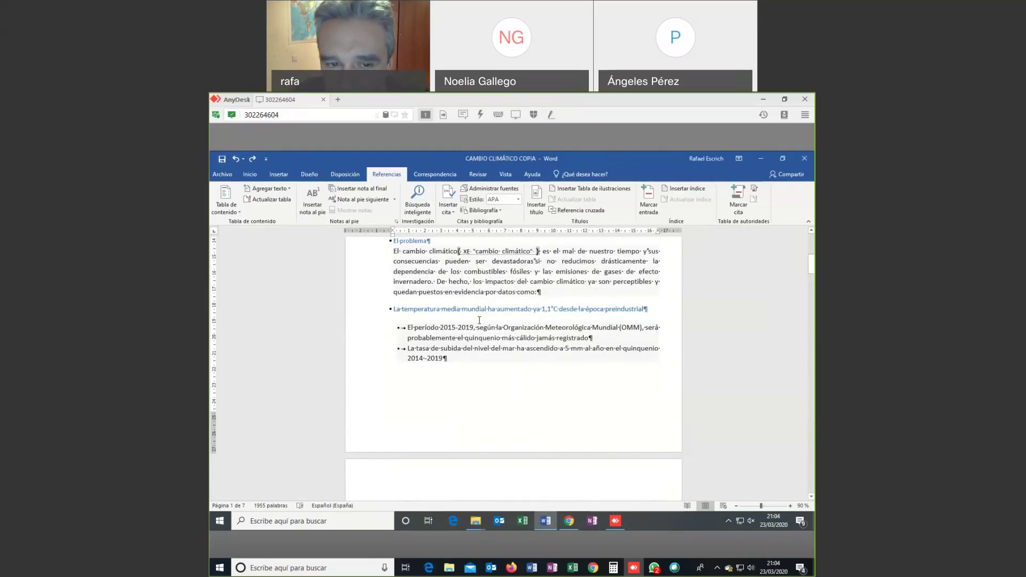
pyautogui.scroll(-2, 484, 346)
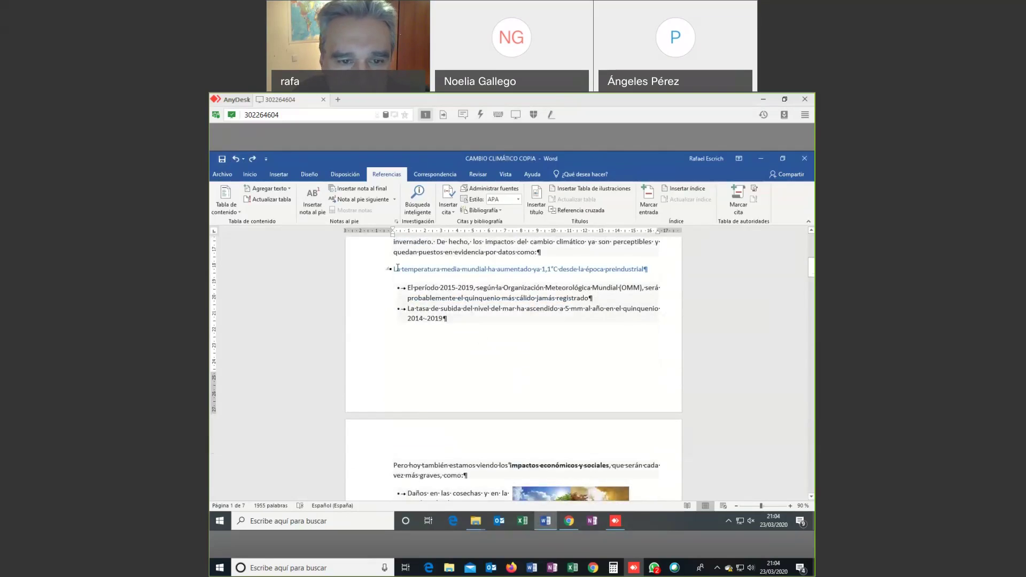
pyautogui.moveTo(395, 269); pyautogui.dragTo(425, 268)
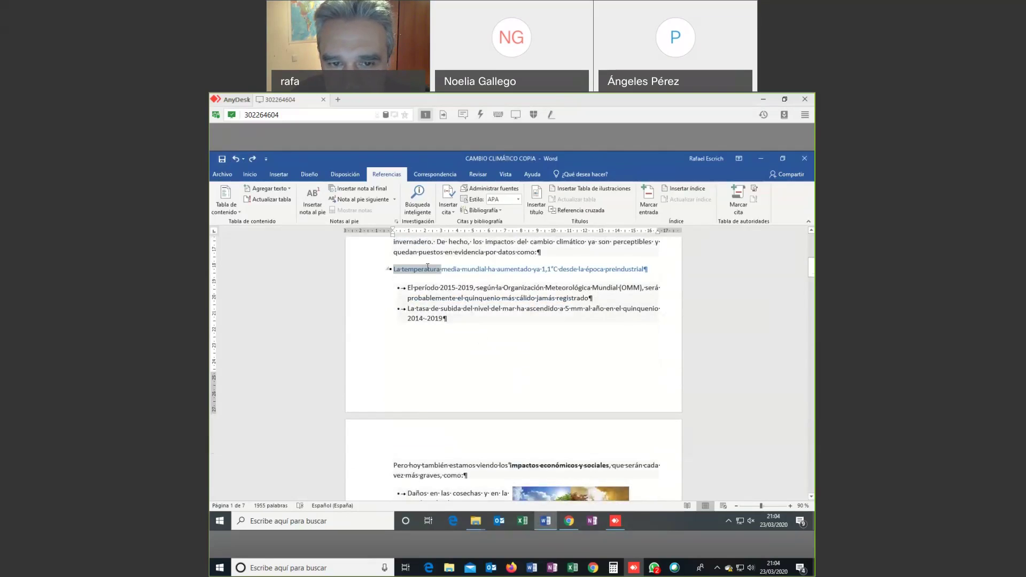
pyautogui.click(653, 208)
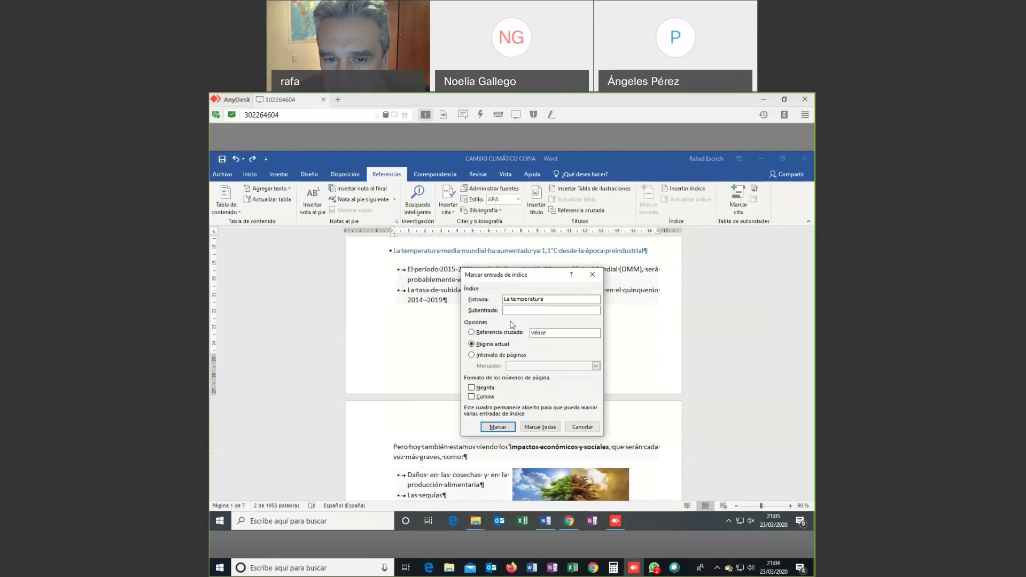
pyautogui.click(496, 427)
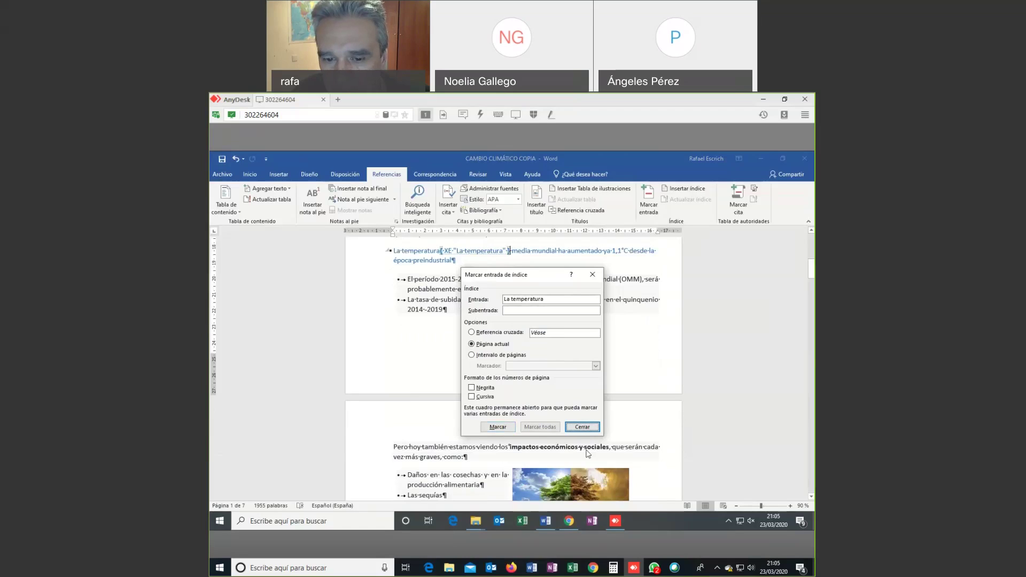
pyautogui.click(583, 427)
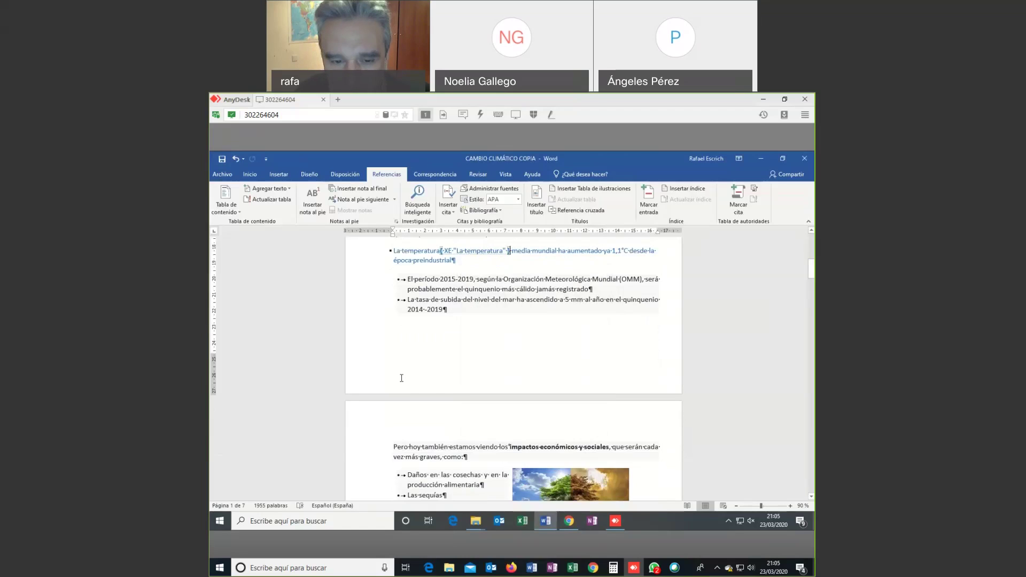
# - Mark "perspectiva ambiental" in the first paragraph under Mega-incendios as an index entry for the current page
pyautogui.scroll(-6, 406, 377)
pyautogui.scroll(-2, 411, 378)
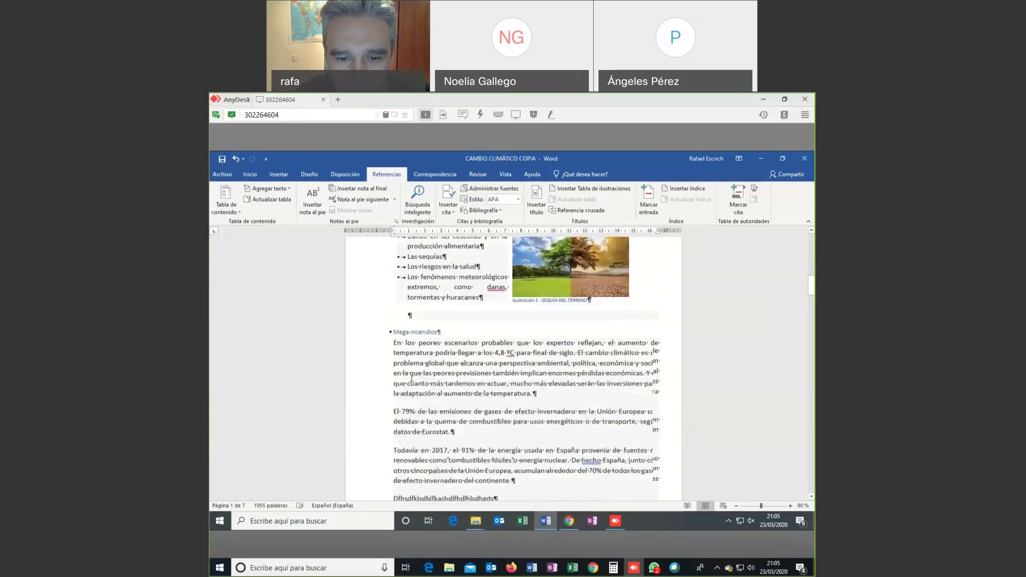
pyautogui.scroll(-1, 412, 378)
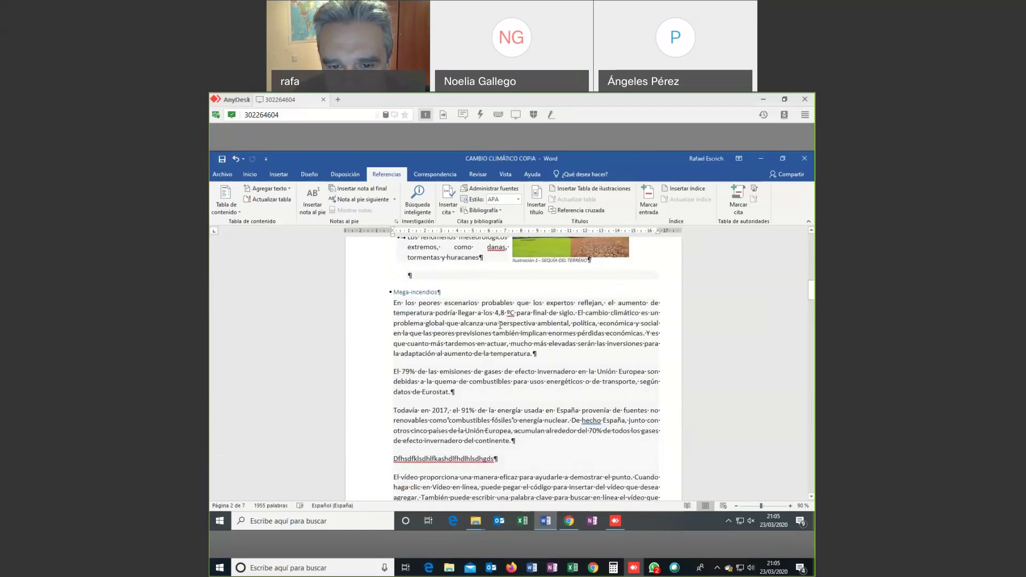
pyautogui.moveTo(506, 323); pyautogui.dragTo(568, 323)
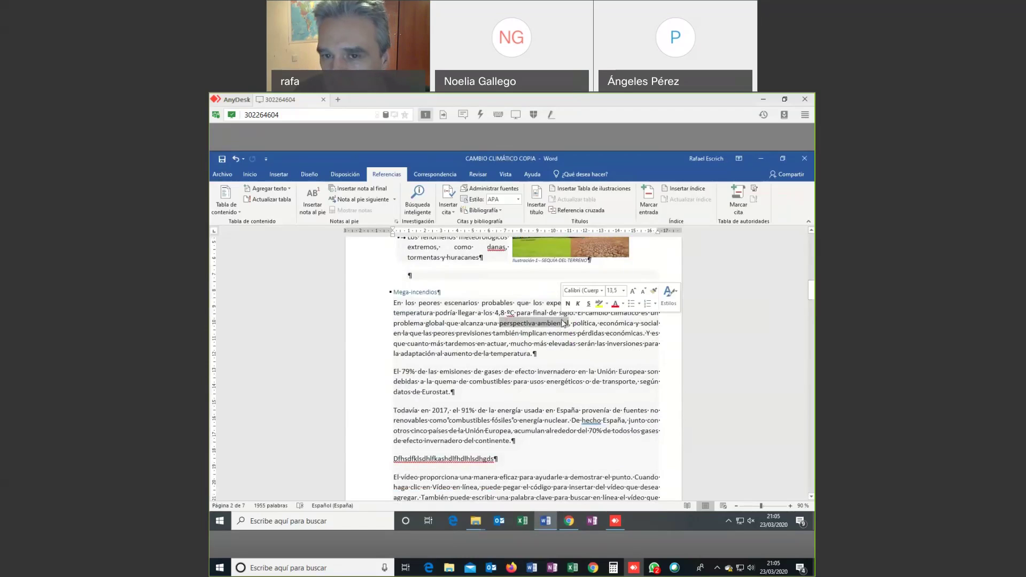
pyautogui.click(652, 207)
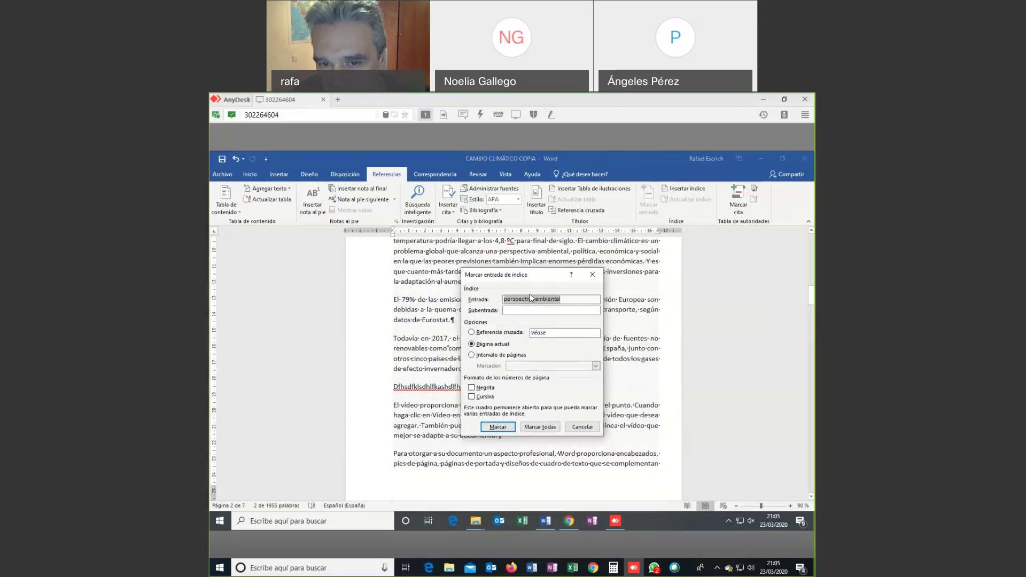
pyautogui.moveTo(545, 282); pyautogui.dragTo(596, 299)
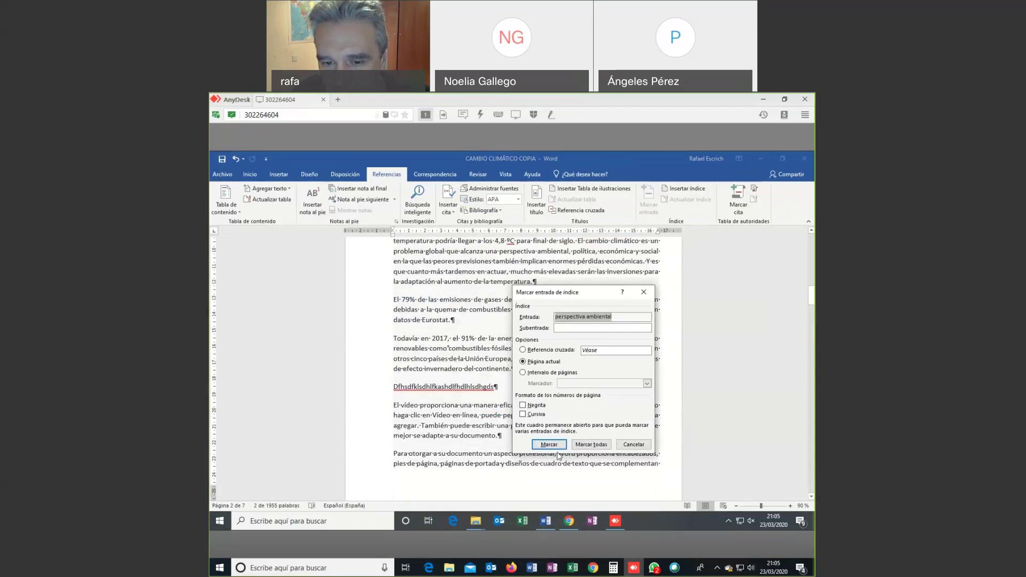
pyautogui.click(555, 447)
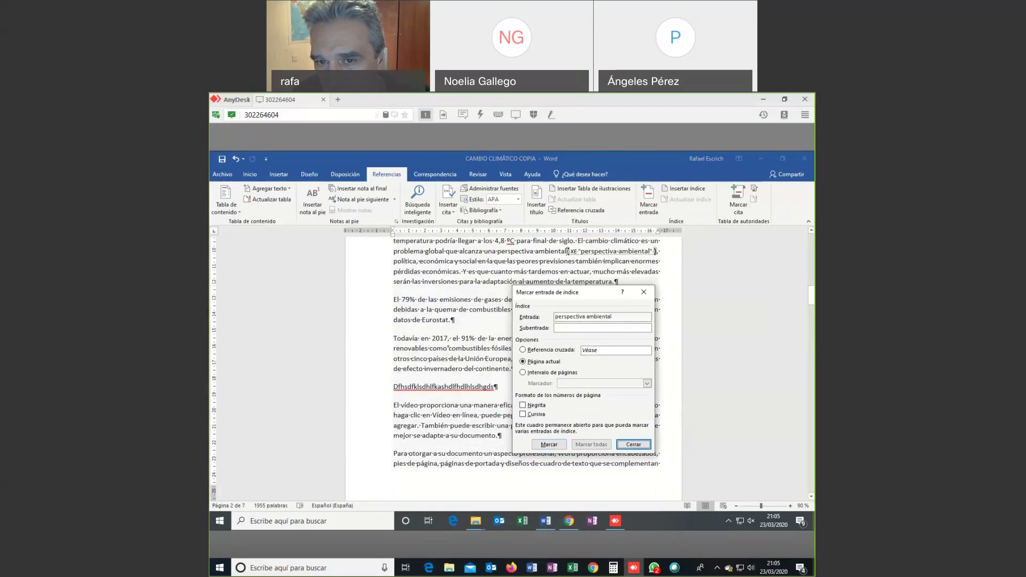
pyautogui.click(633, 444)
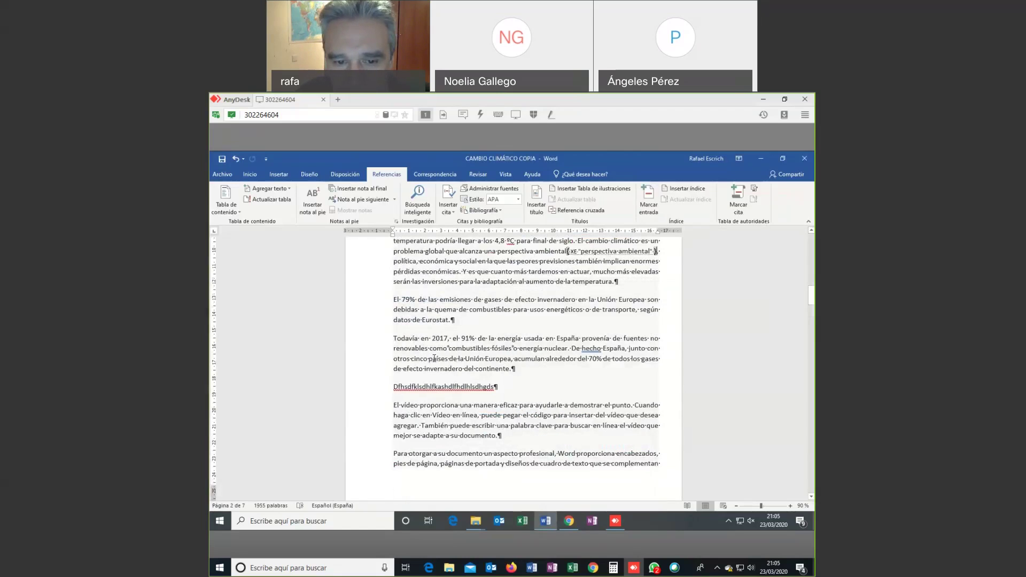
# - Mark "El sector energético" at the start of the paragraph under La solución as a current-page index entry
pyautogui.scroll(-15, 435, 358)
pyautogui.scroll(-8, 450, 352)
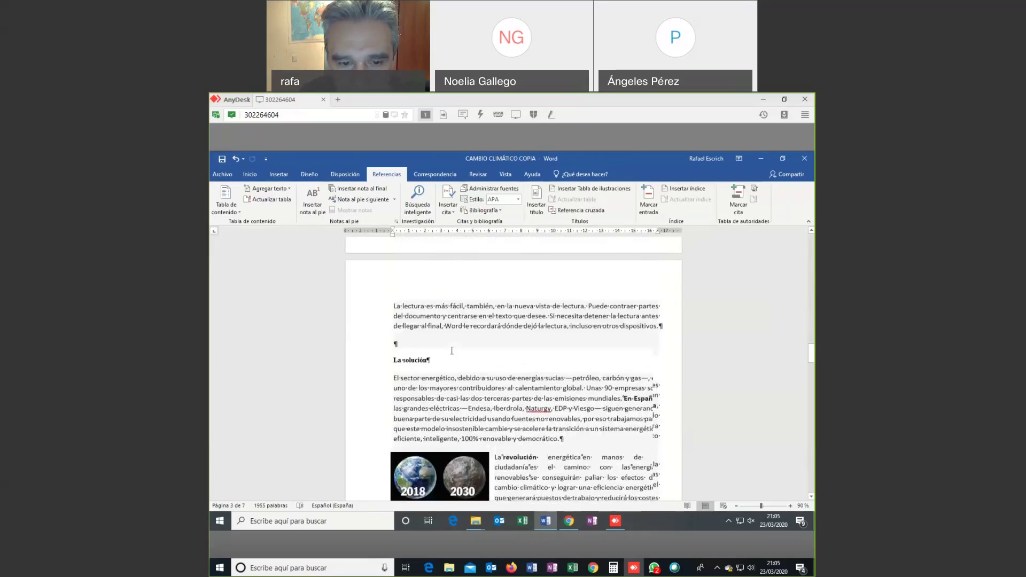
pyautogui.scroll(-3, 452, 351)
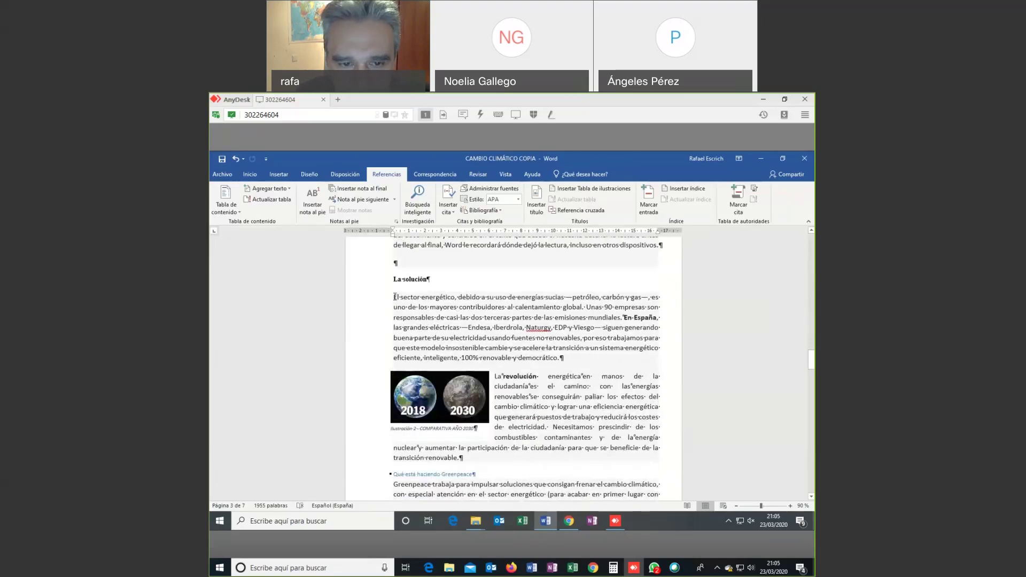
pyautogui.moveTo(394, 297); pyautogui.dragTo(449, 297)
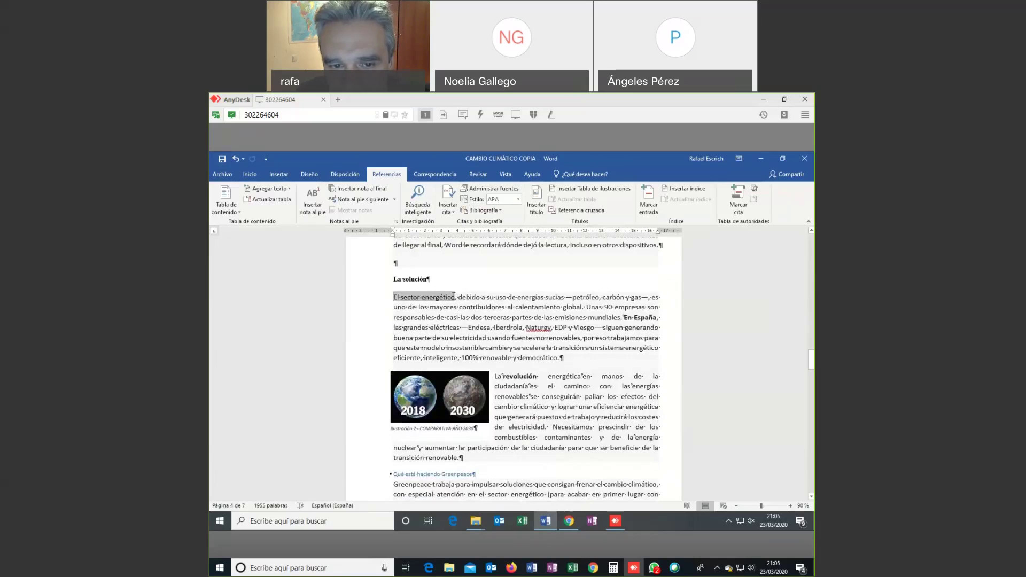
pyautogui.click(649, 204)
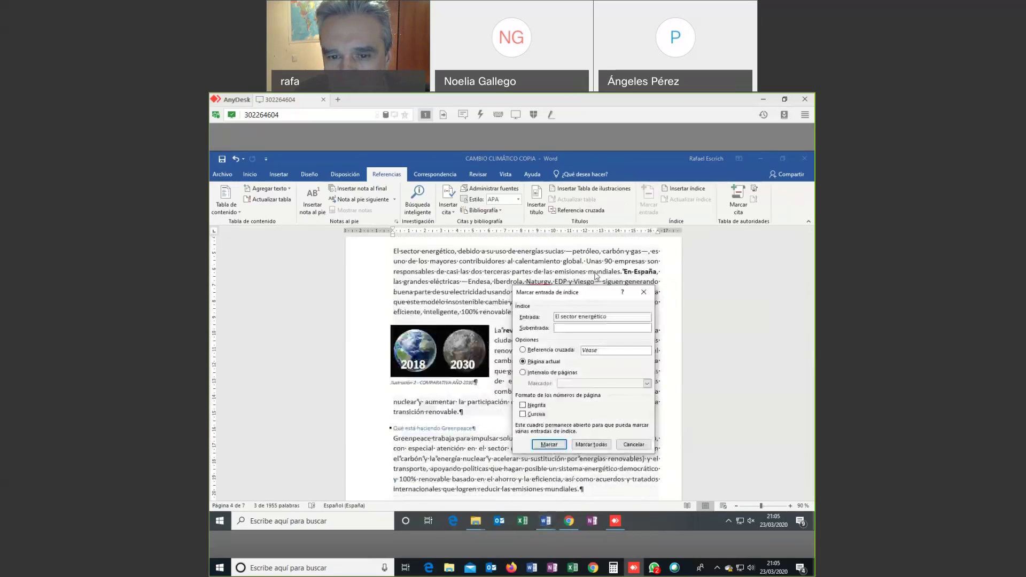
pyautogui.click(549, 444)
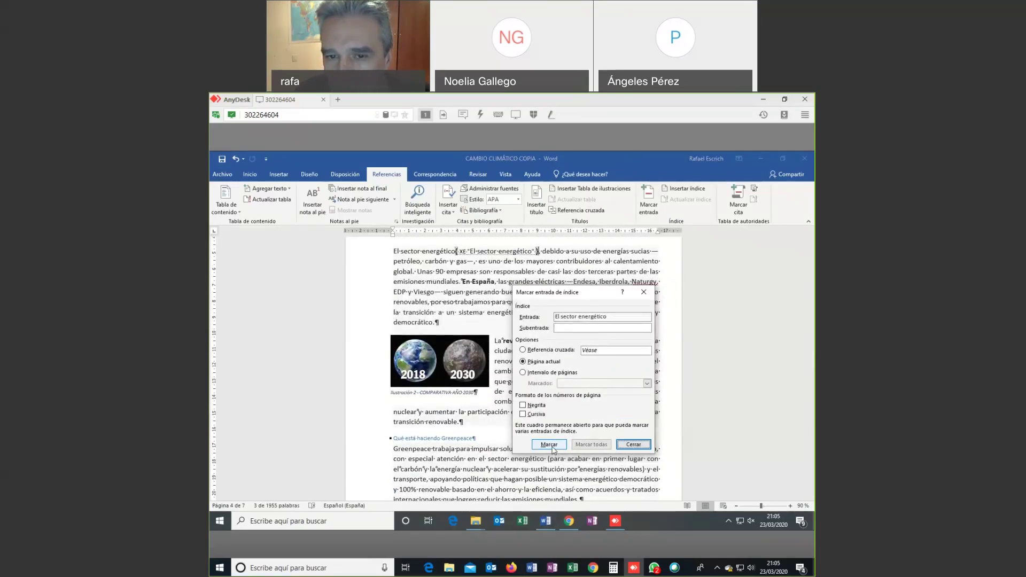
pyautogui.click(634, 444)
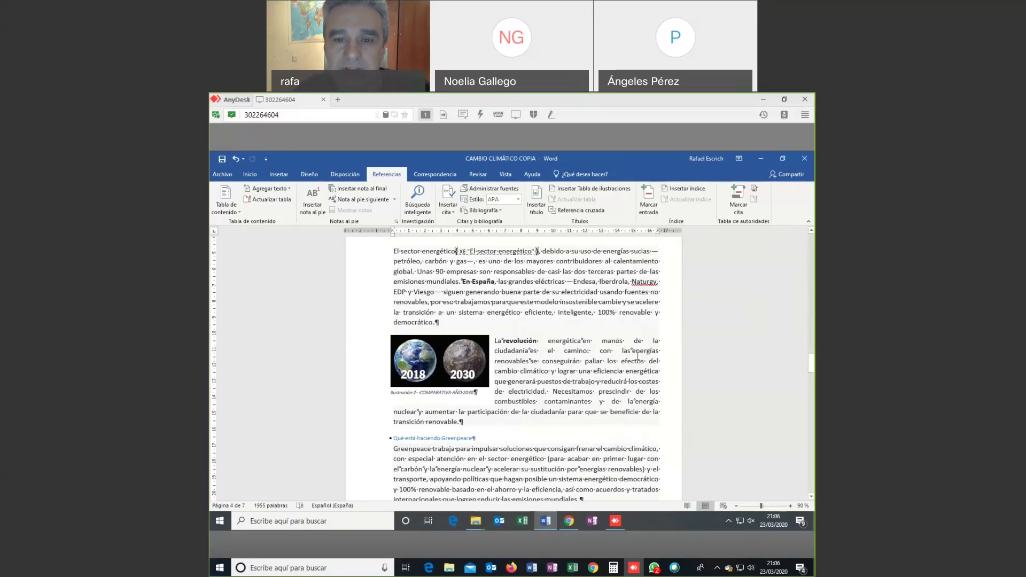
# - Add three empty paragraphs after the document's last paragraph and hide the formatting marks
pyautogui.scroll(-2, 638, 356)
pyautogui.scroll(-5, 632, 389)
pyautogui.scroll(-8, 632, 389)
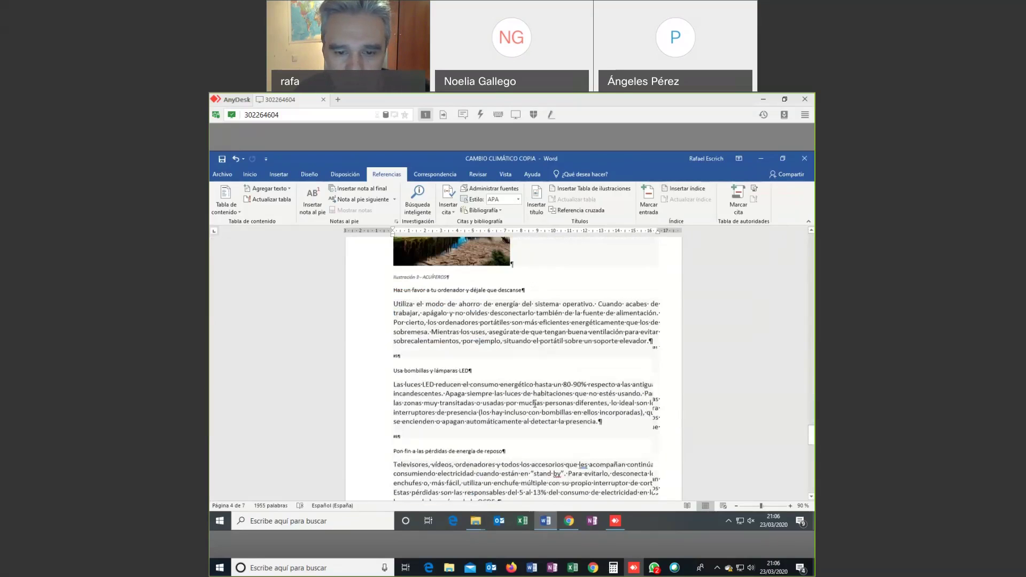
pyautogui.scroll(-6, 535, 404)
pyautogui.scroll(-4, 519, 404)
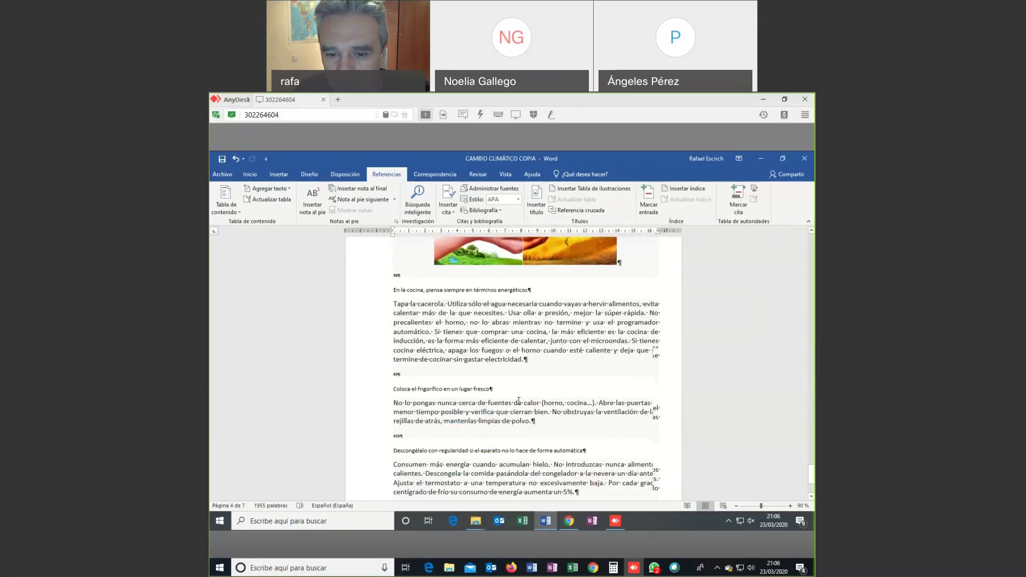
pyautogui.click(652, 453)
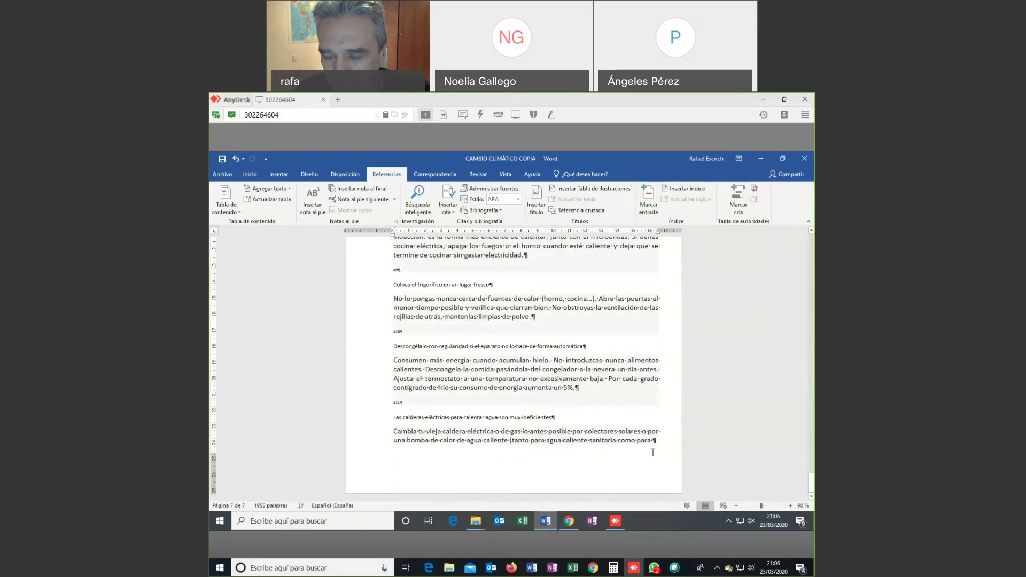
pyautogui.press('Return')
pyautogui.press('Return')
pyautogui.press('Return')
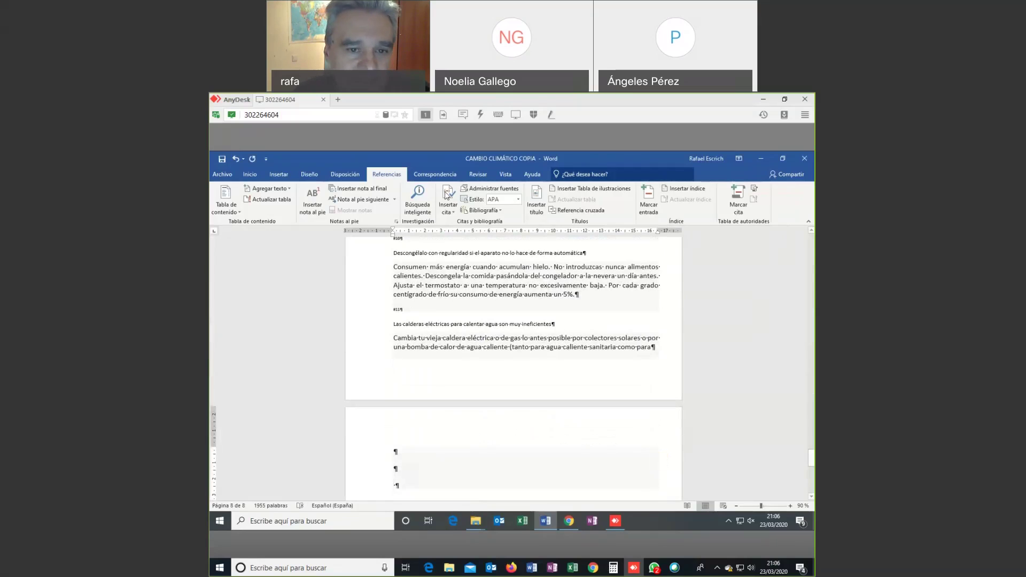
pyautogui.click(255, 177)
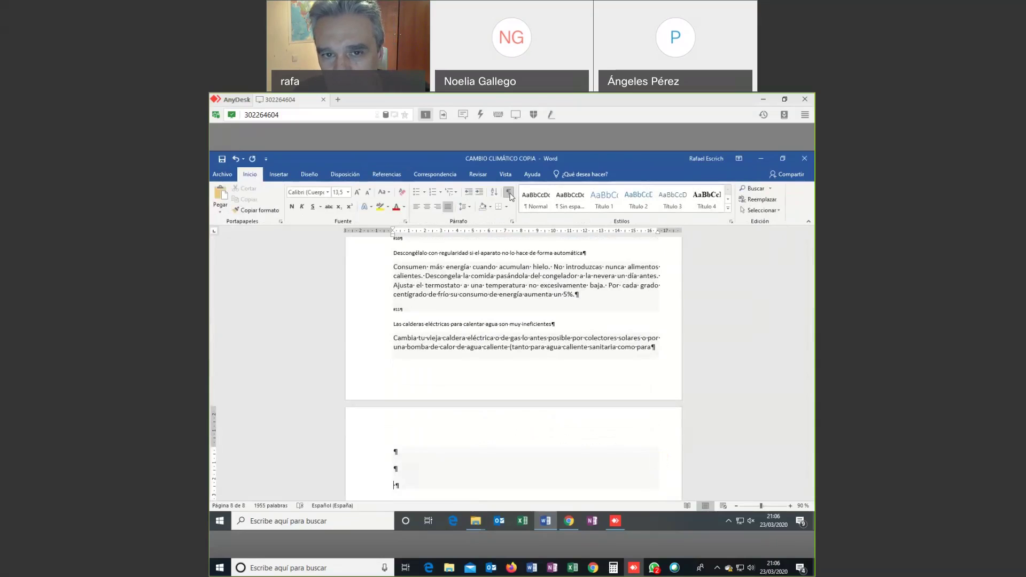
pyautogui.click(510, 195)
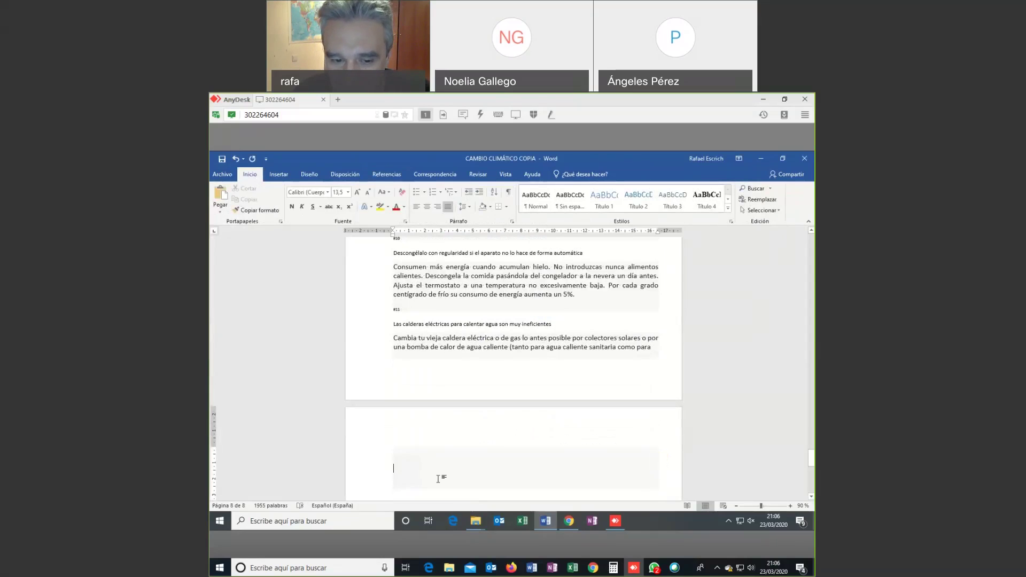
# - Insert an indented one-column index on the last page with right-aligned page numbers, dotted leaders and the Estilo personal format
pyautogui.click(385, 176)
pyautogui.click(688, 188)
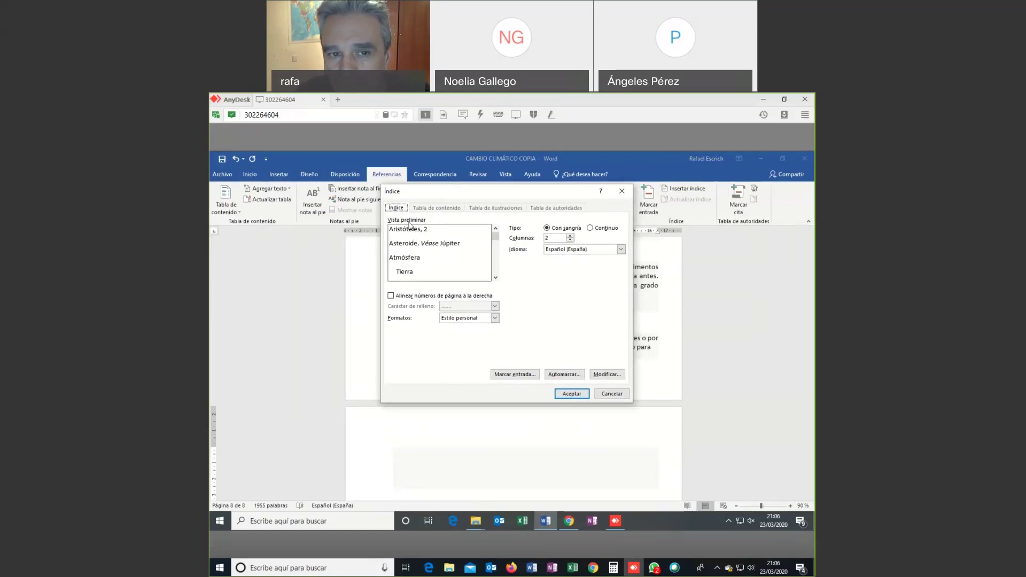
pyautogui.click(497, 247)
pyautogui.moveTo(496, 247); pyautogui.dragTo(491, 221)
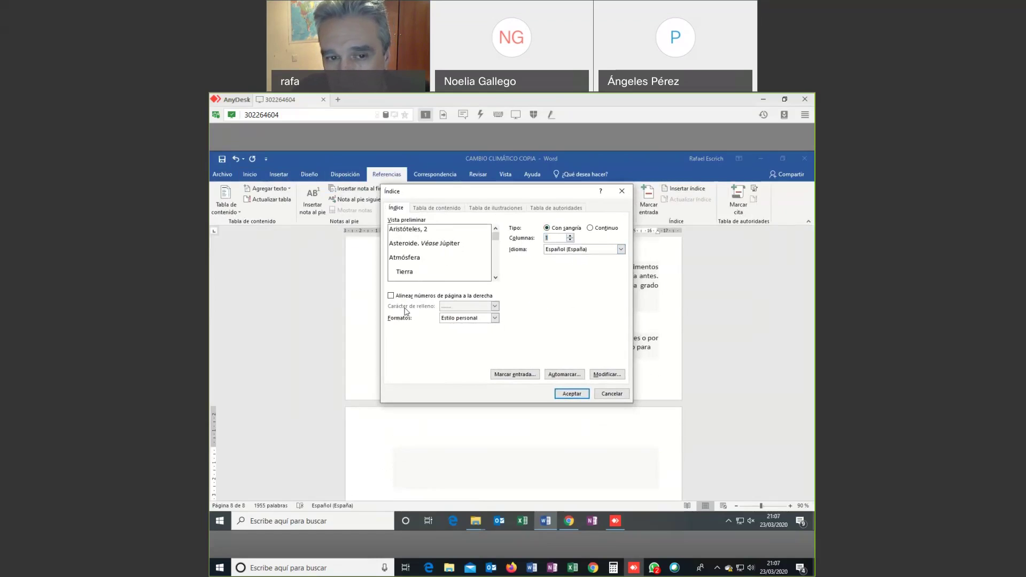
pyautogui.click(391, 297)
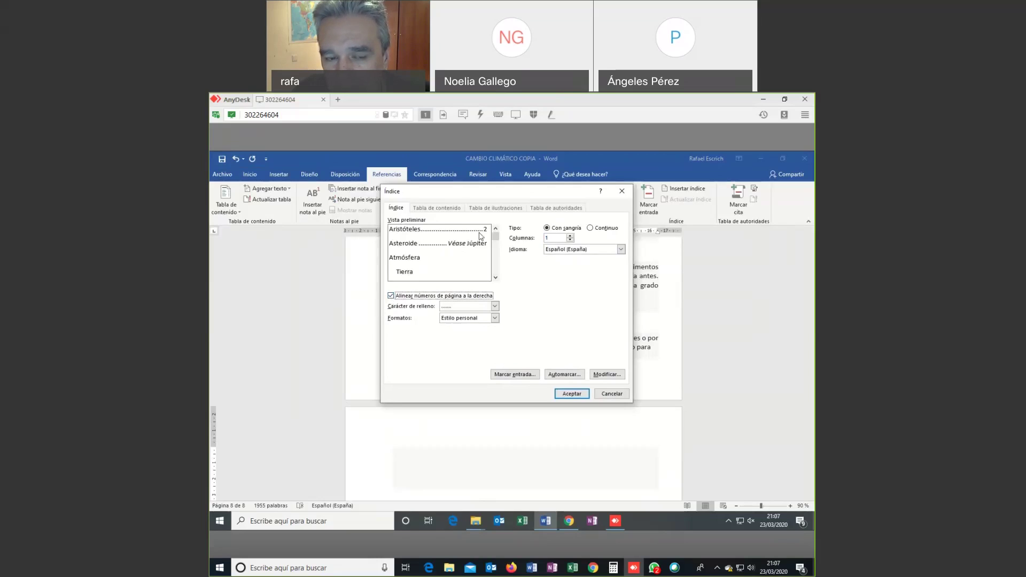
pyautogui.click(495, 306)
pyautogui.click(465, 323)
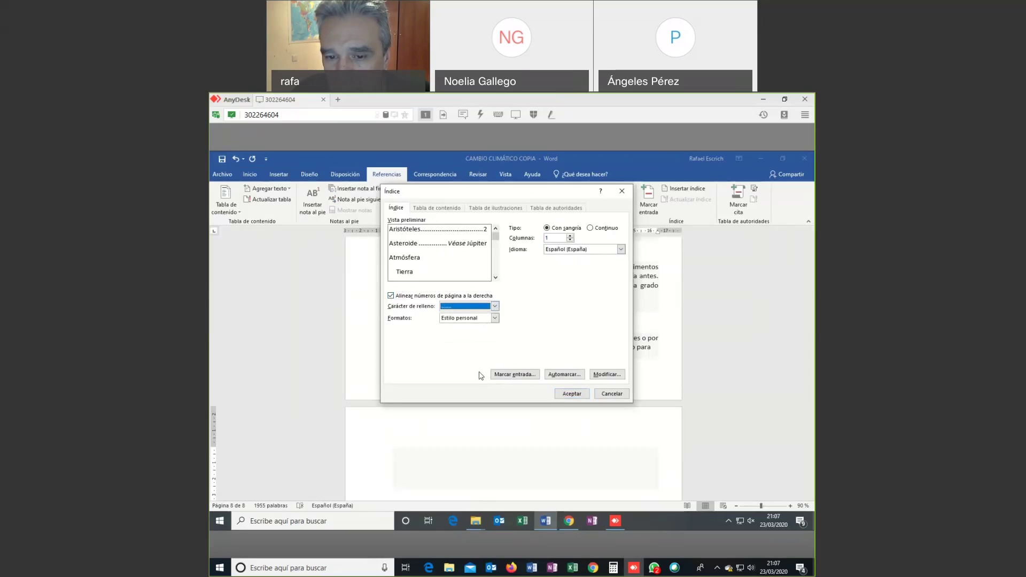
pyautogui.click(570, 394)
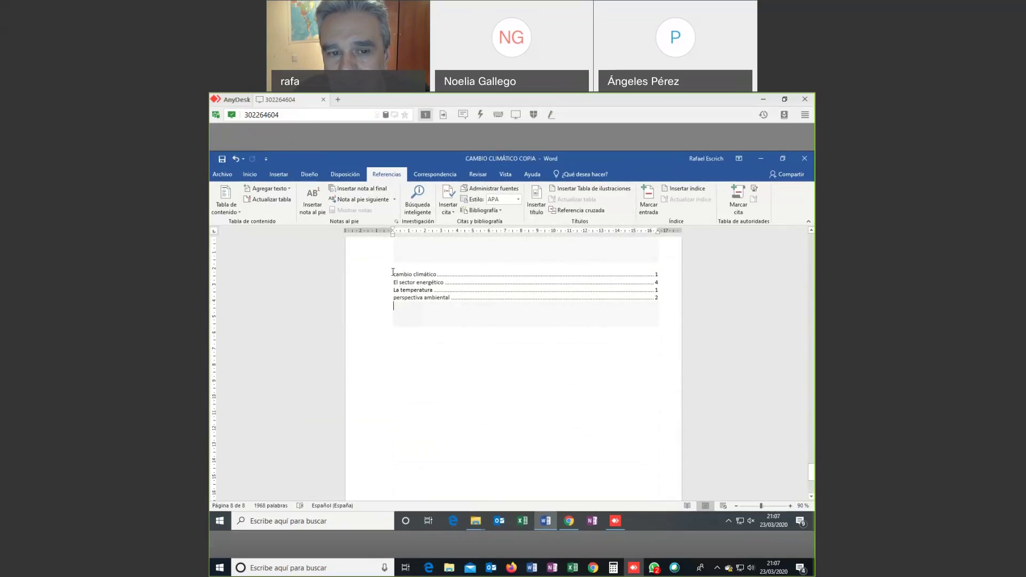
# - Examine the index entries on the last page, then the contents and illustrations tables at the document's start
pyautogui.click(436, 285)
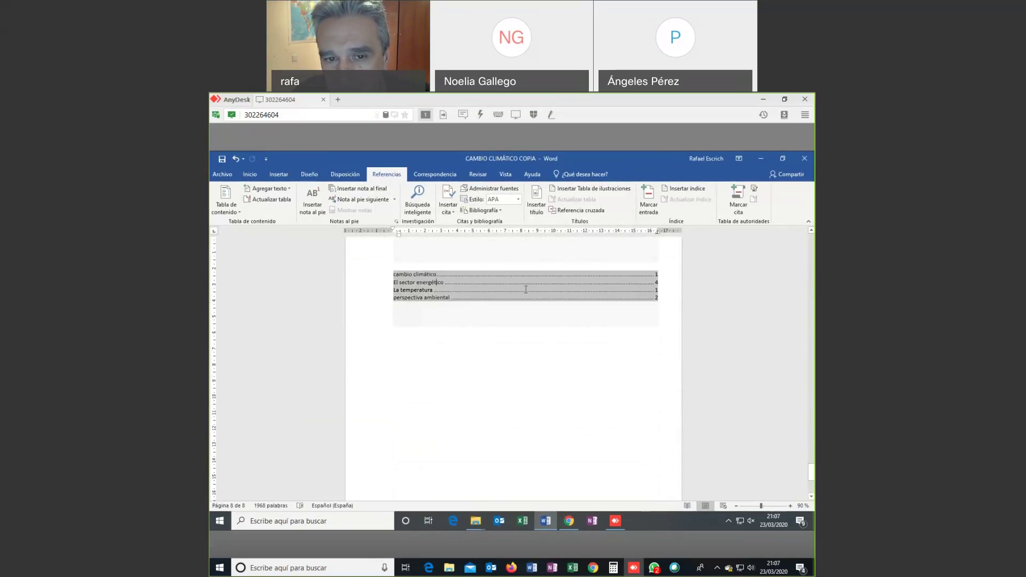
pyautogui.click(496, 285)
pyautogui.click(429, 328)
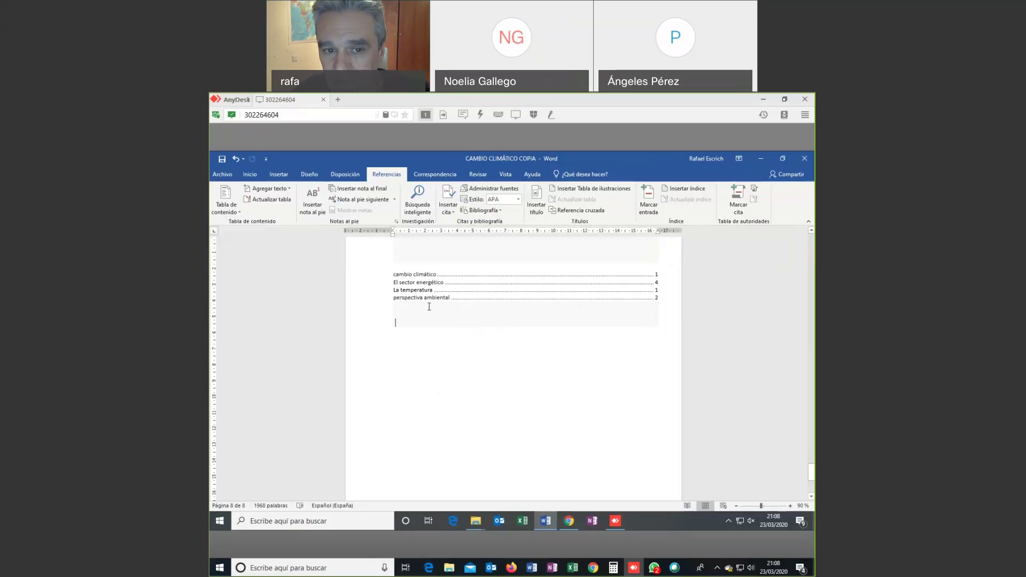
pyautogui.scroll(1, 457, 312)
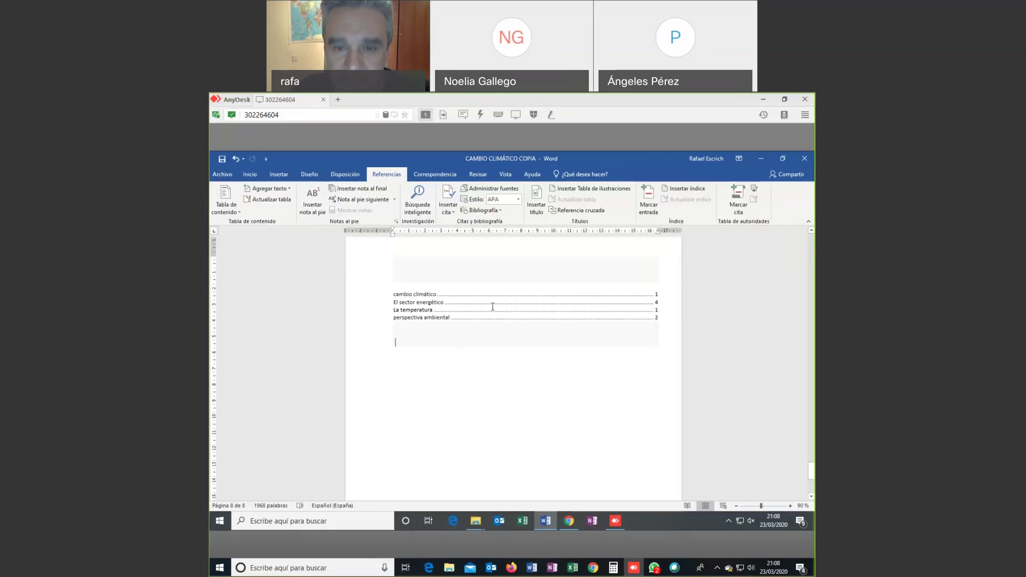
pyautogui.click(415, 295)
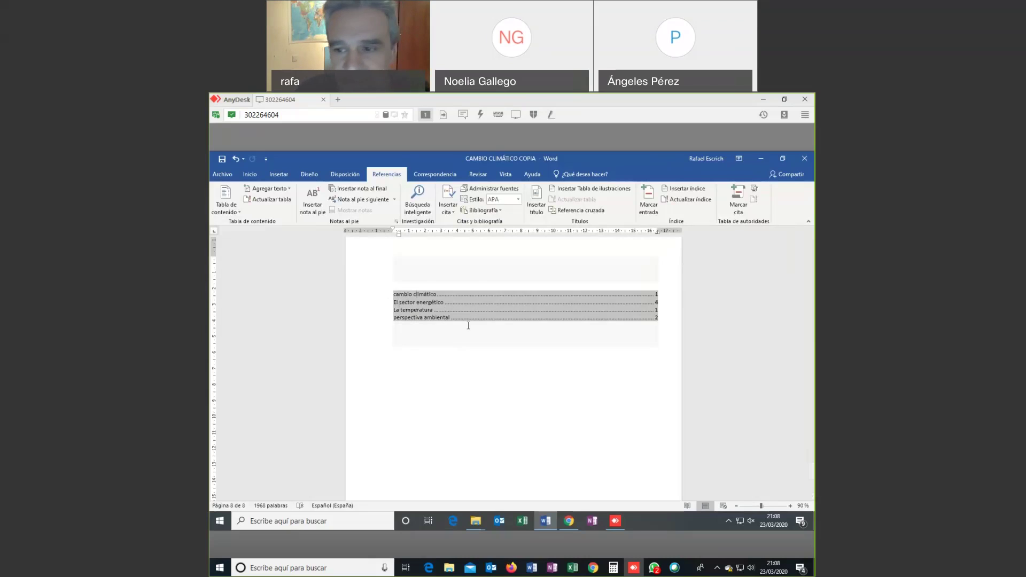
pyautogui.scroll(10, 811, 247)
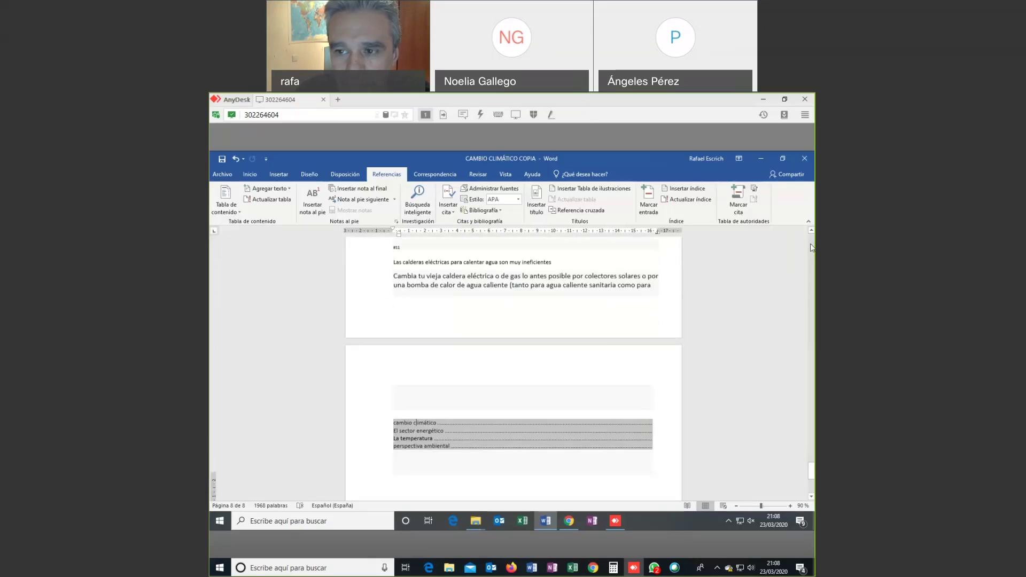
pyautogui.scroll(20, 812, 247)
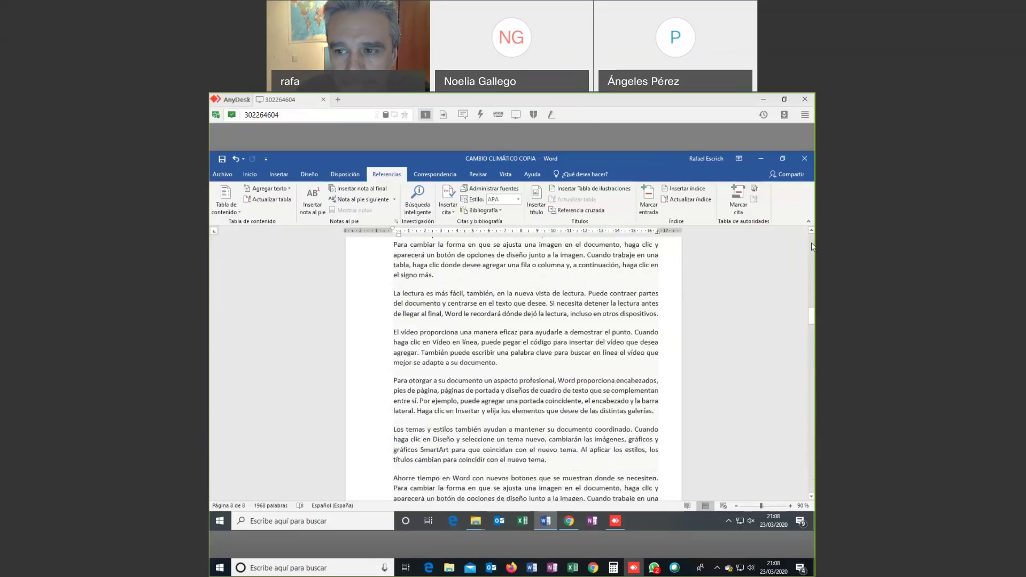
pyautogui.moveTo(813, 246); pyautogui.dragTo(812, 243)
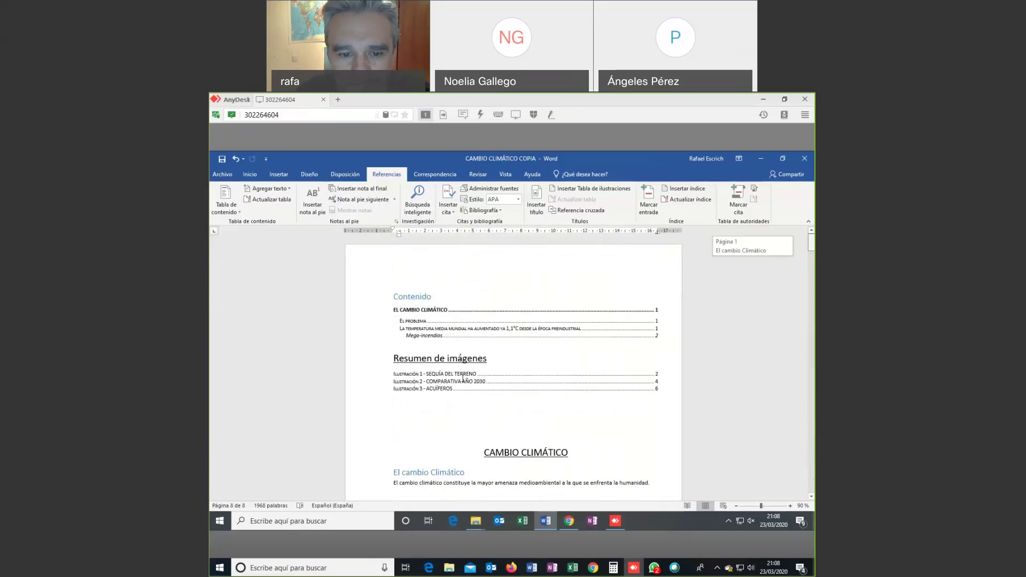
pyautogui.scroll(-3, 412, 404)
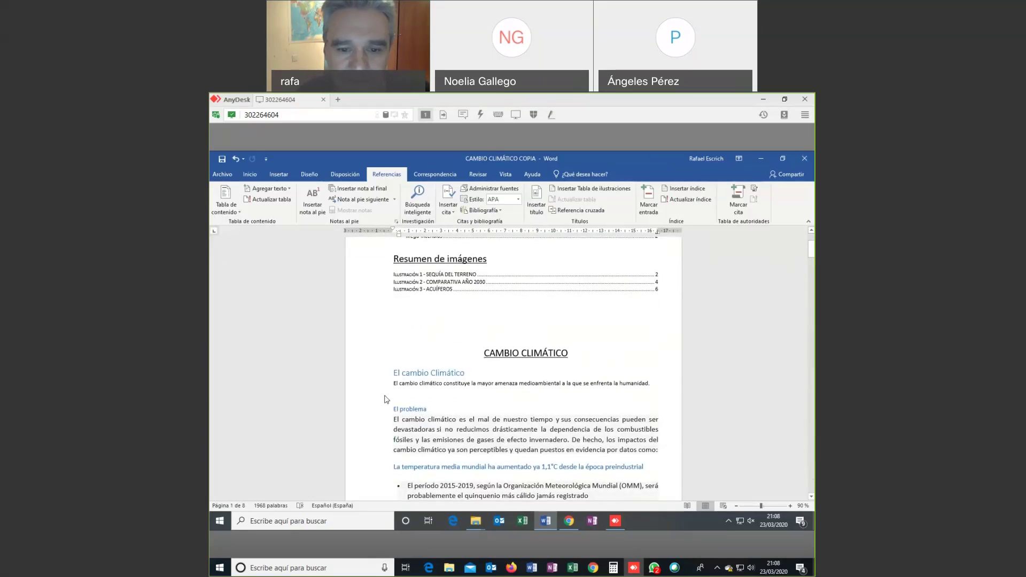
pyautogui.scroll(-2, 388, 398)
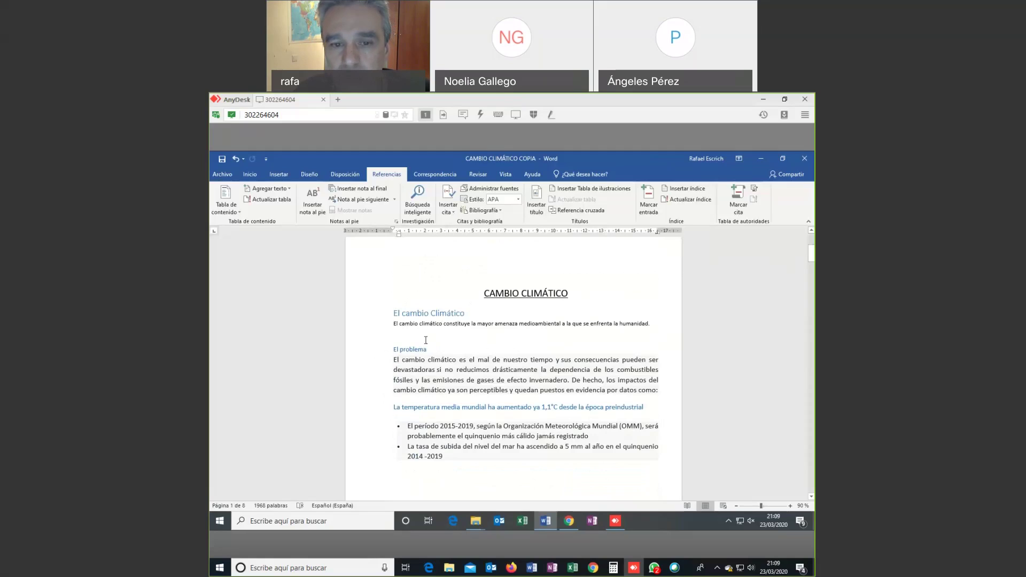
# - Inspect the "CAMBIO CLIMÁTICO" title and the "El cambio Climático" and "El problema" headings, and check the style of "El cambio Climático"
pyautogui.moveTo(447, 293); pyautogui.dragTo(573, 296)
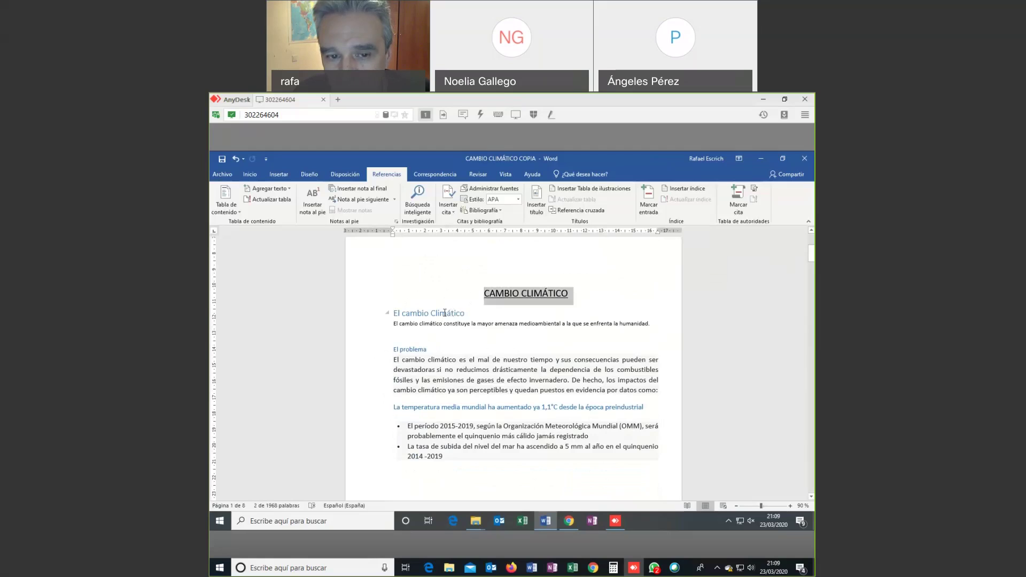
pyautogui.moveTo(468, 315); pyautogui.dragTo(393, 314)
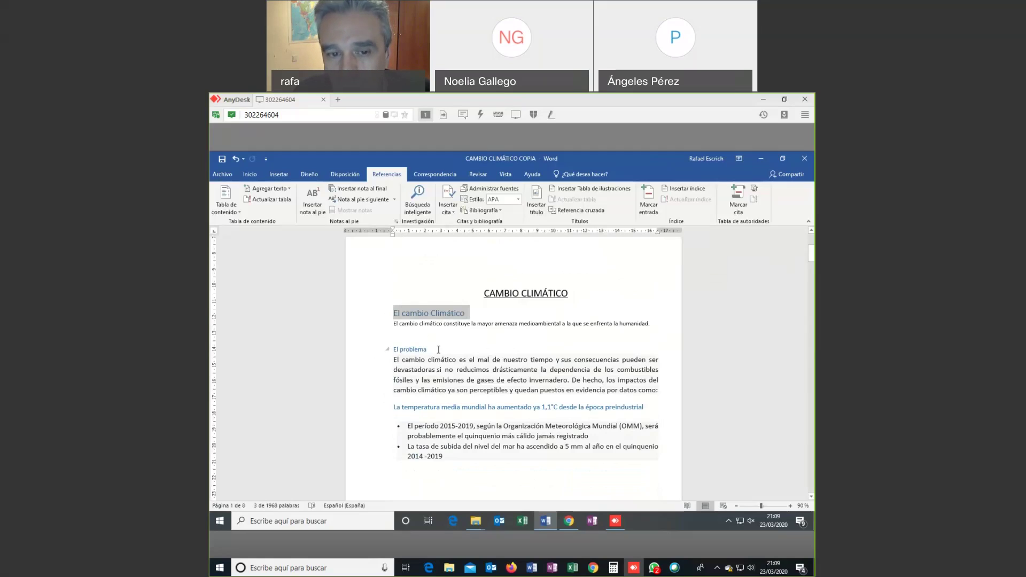
pyautogui.moveTo(429, 350); pyautogui.dragTo(388, 350)
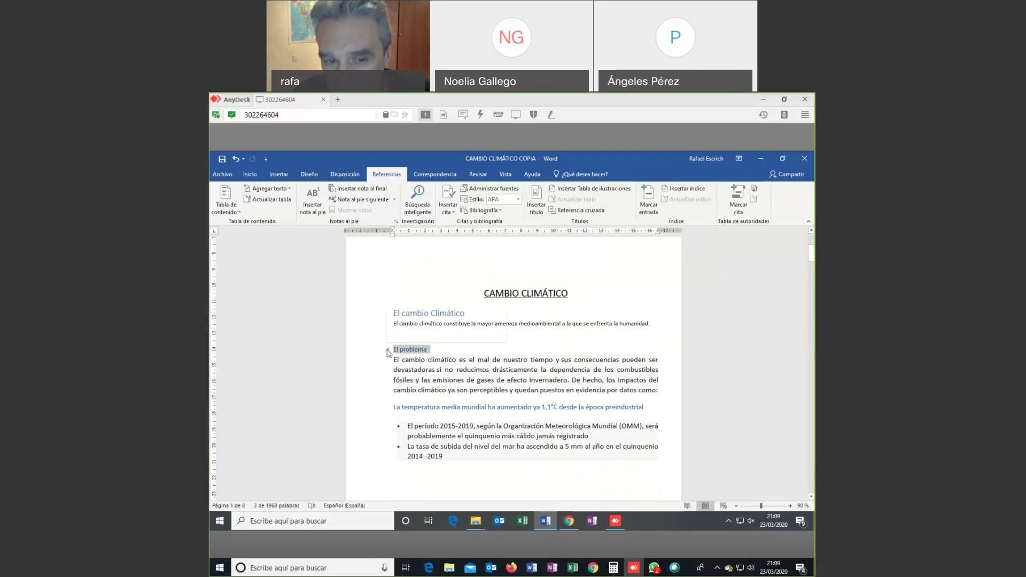
pyautogui.click(450, 316)
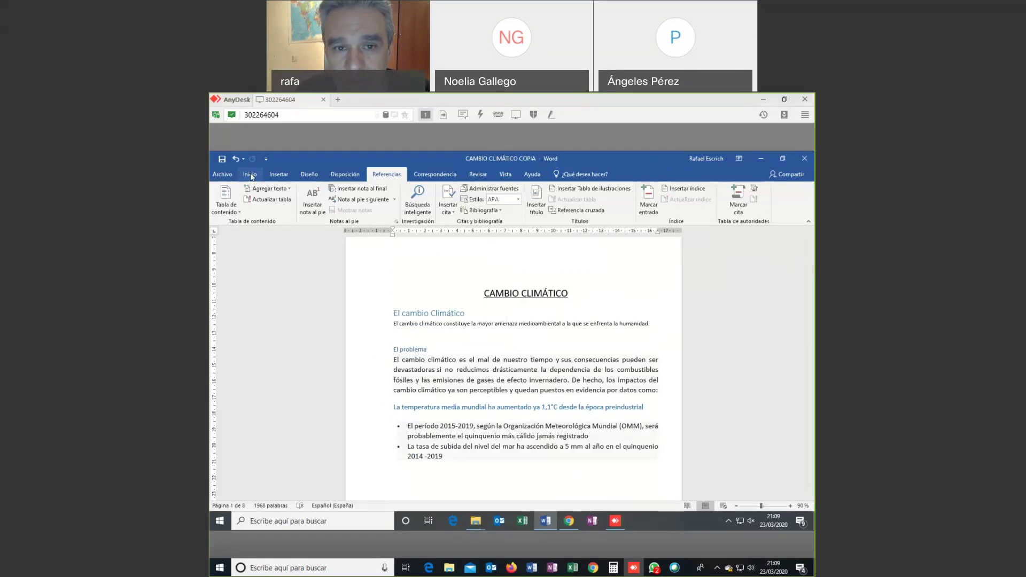
pyautogui.click(250, 174)
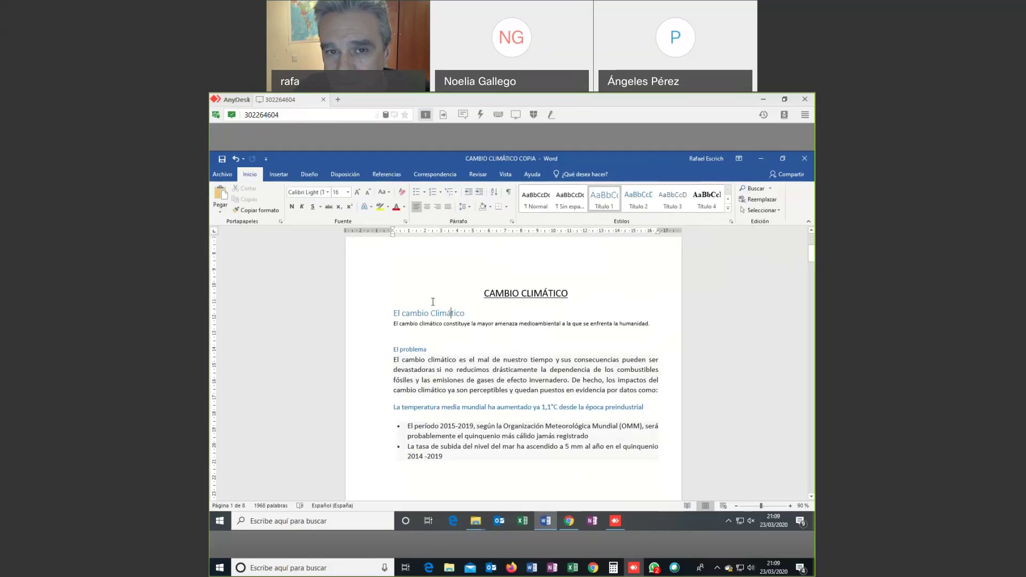
# - Switch the document to Outline view, starting from the "El cambio Climático" section
pyautogui.click(506, 177)
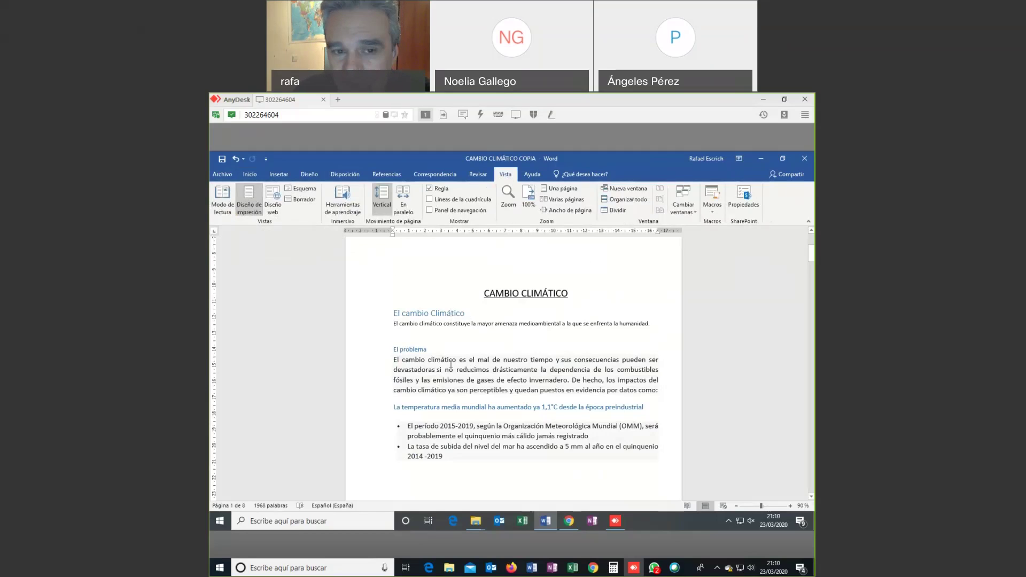
pyautogui.click(493, 325)
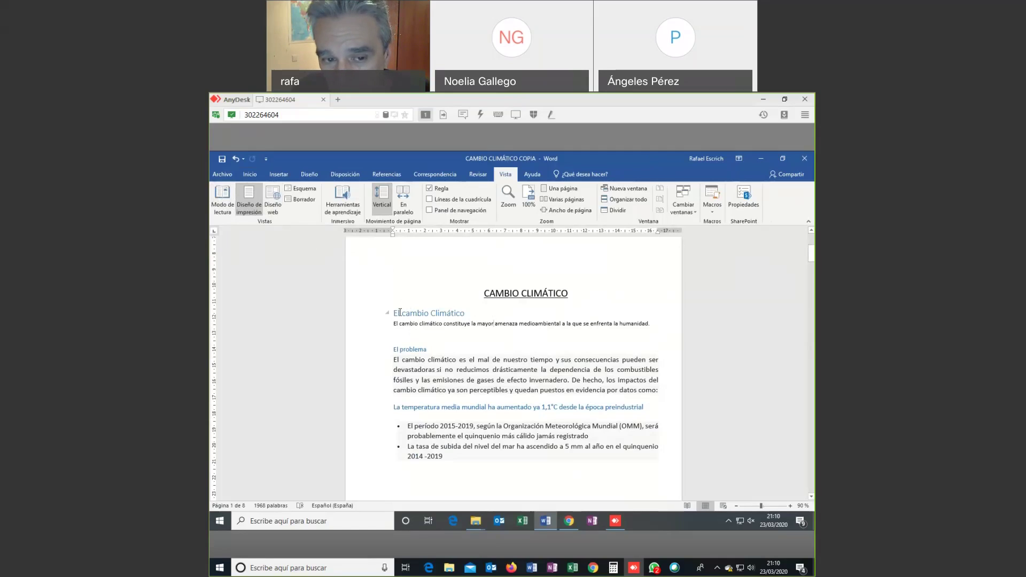
pyautogui.moveTo(394, 314); pyautogui.dragTo(473, 315)
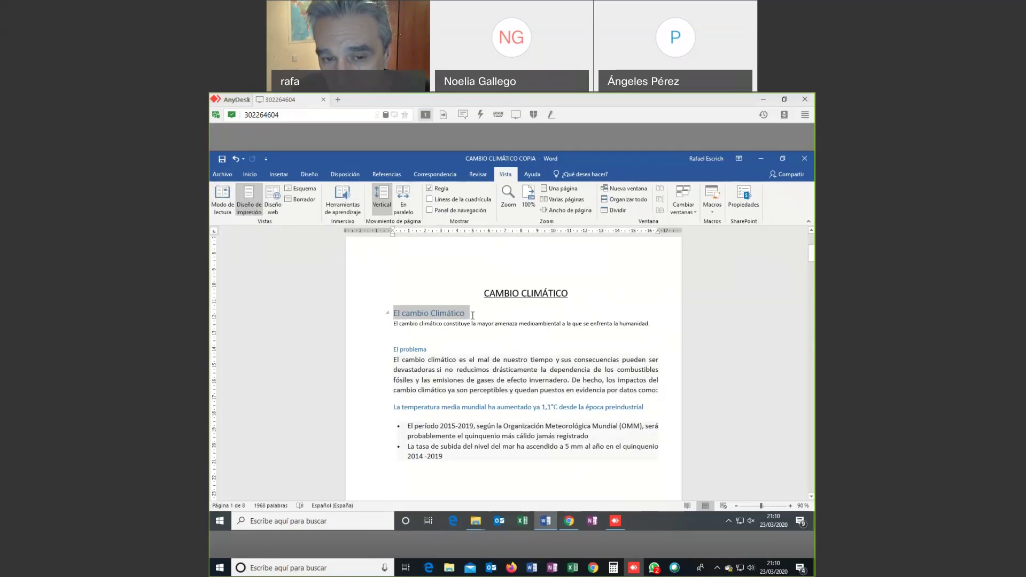
pyautogui.click(454, 338)
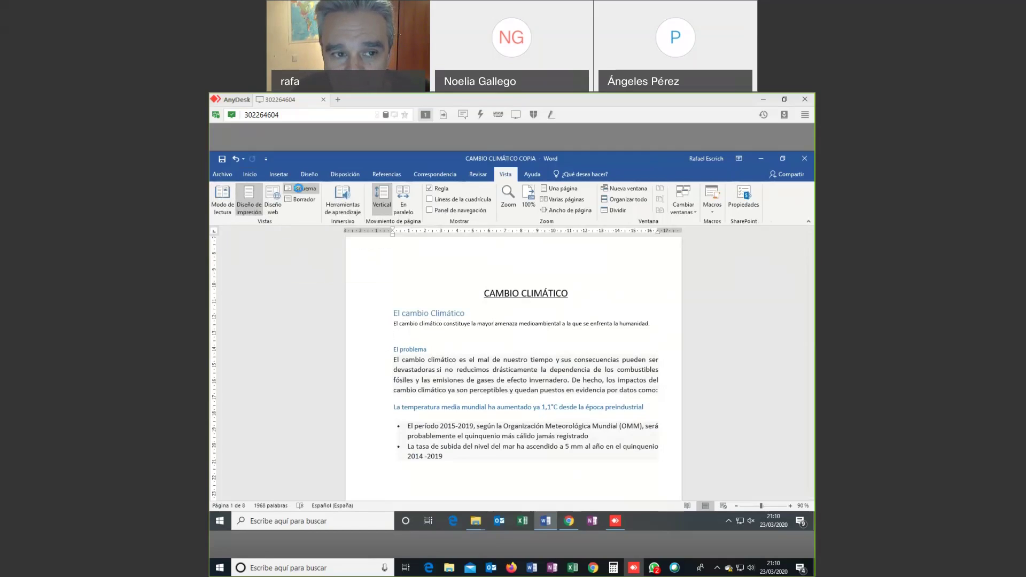
pyautogui.click(300, 191)
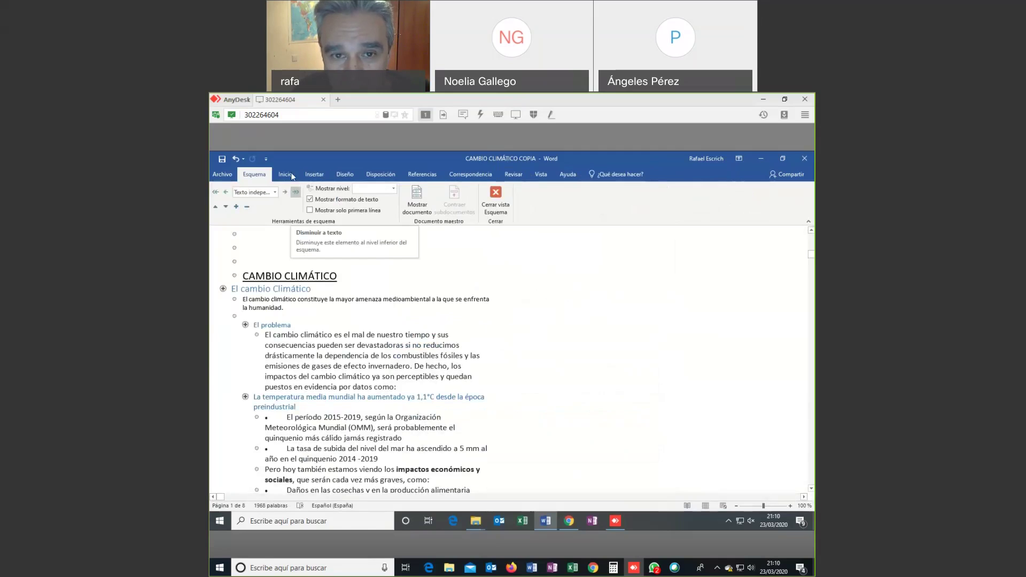
# - Check the outline levels of the "El cambio Climático" heading, the "El problema" heading and the paragraph beneath it
pyautogui.scroll(-2, 236, 249)
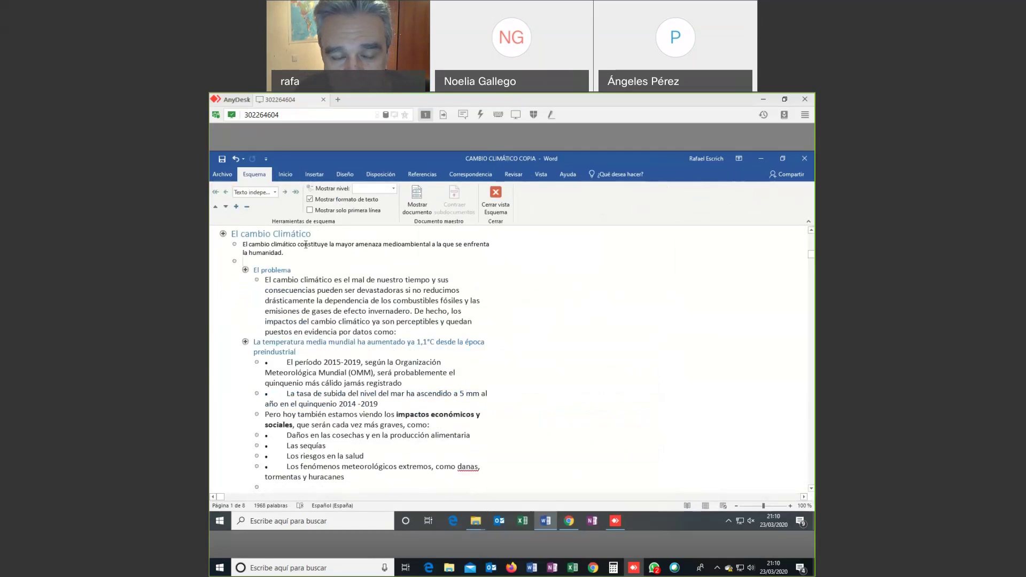
pyautogui.scroll(-1, 360, 285)
pyautogui.scroll(3, 347, 296)
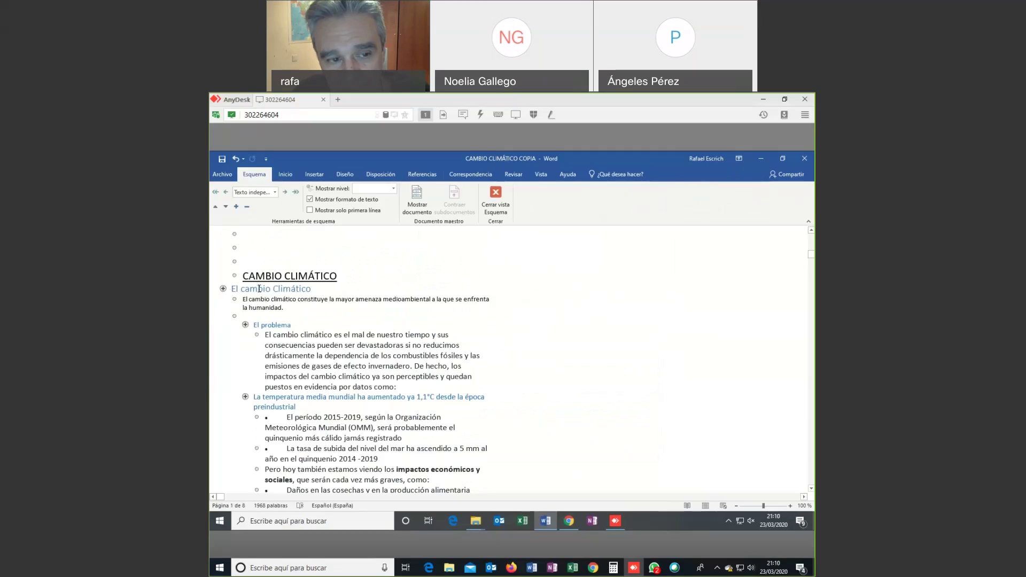
pyautogui.moveTo(232, 289); pyautogui.dragTo(315, 289)
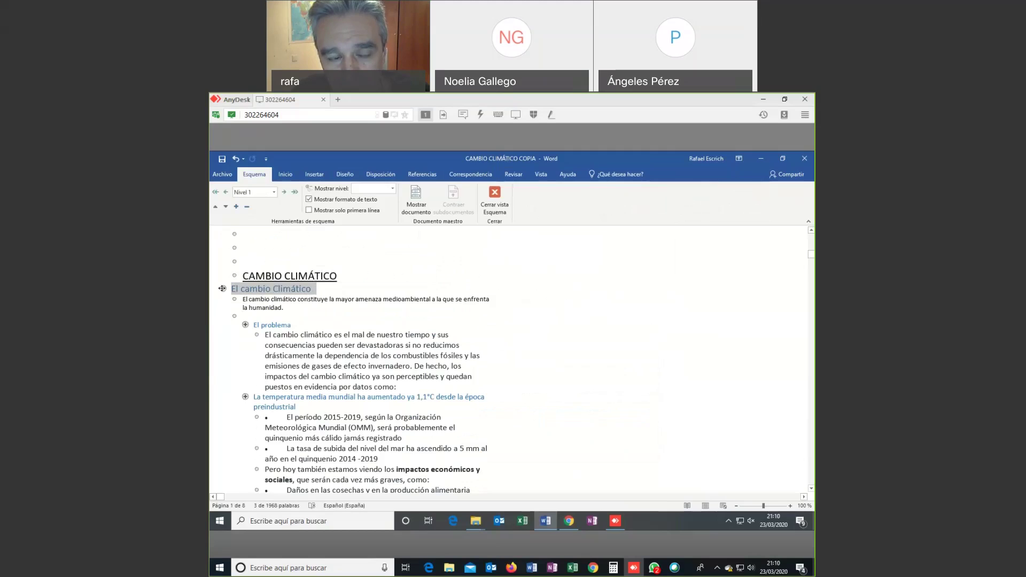
pyautogui.click(255, 325)
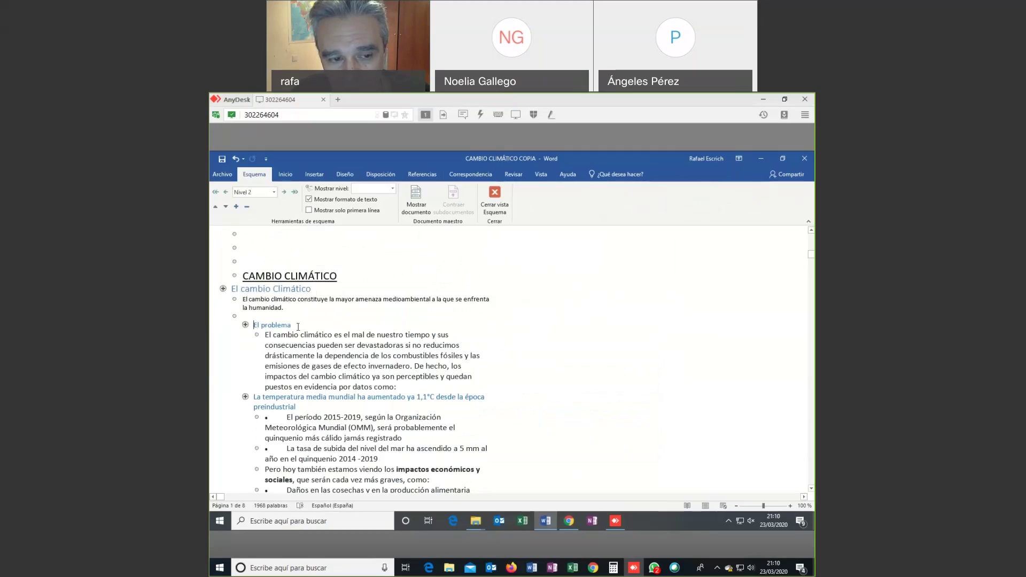
pyautogui.tripleClick(305, 346)
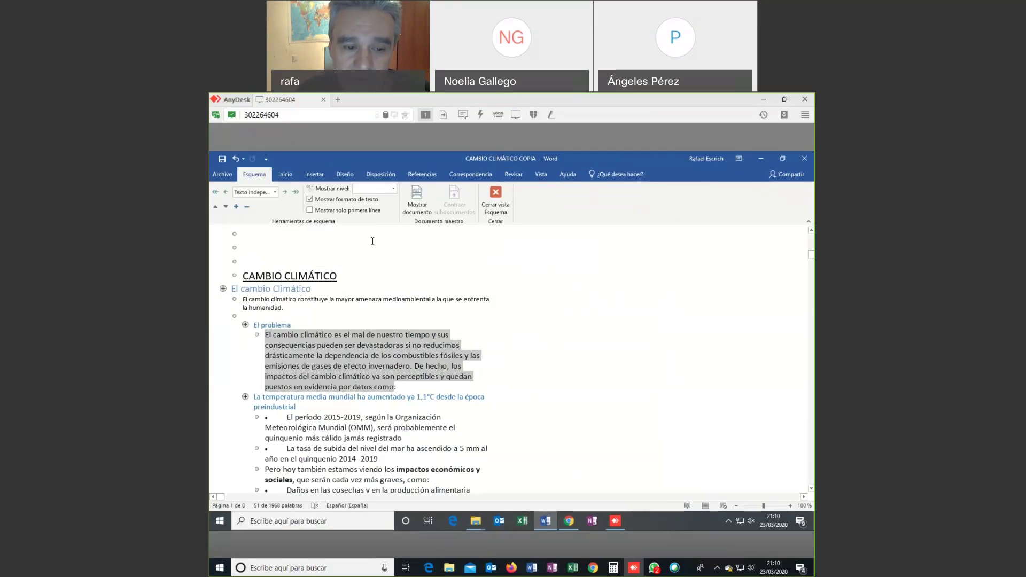
# - Review the text around the "El problema" and "La temperatura media mundial" headings in the outline, and close Outline view
pyautogui.scroll(-4, 363, 368)
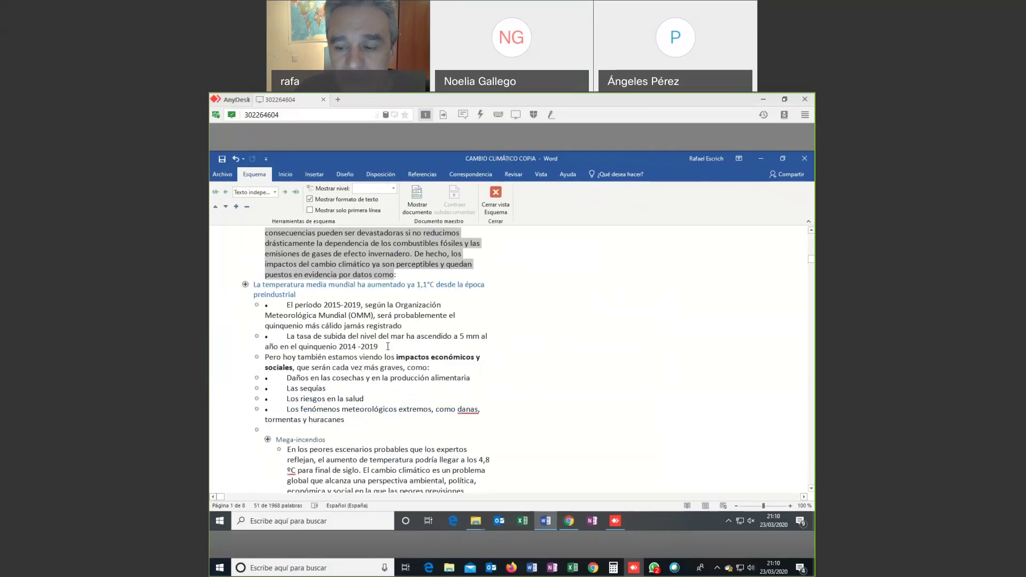
pyautogui.scroll(4, 388, 347)
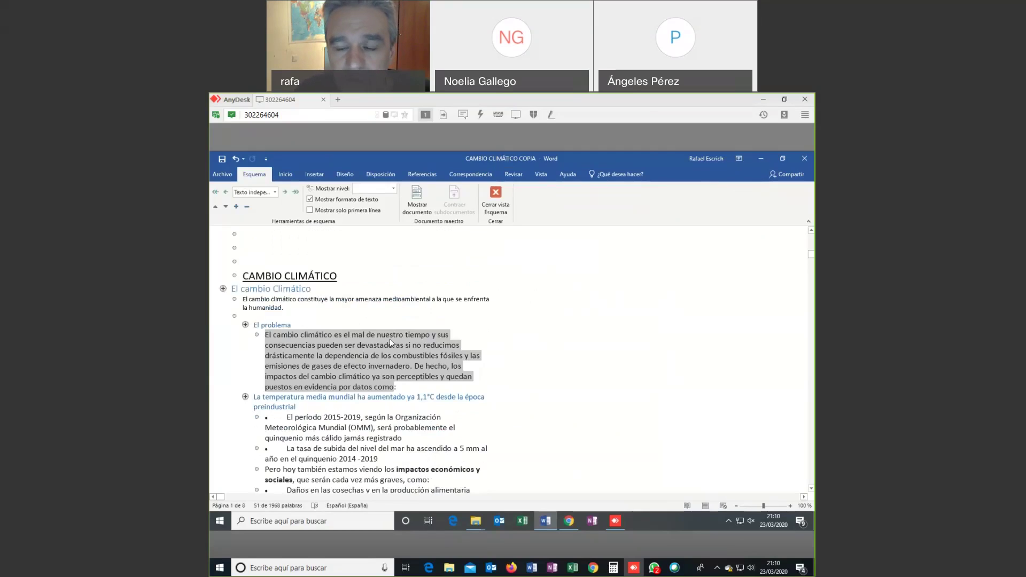
pyautogui.click(496, 198)
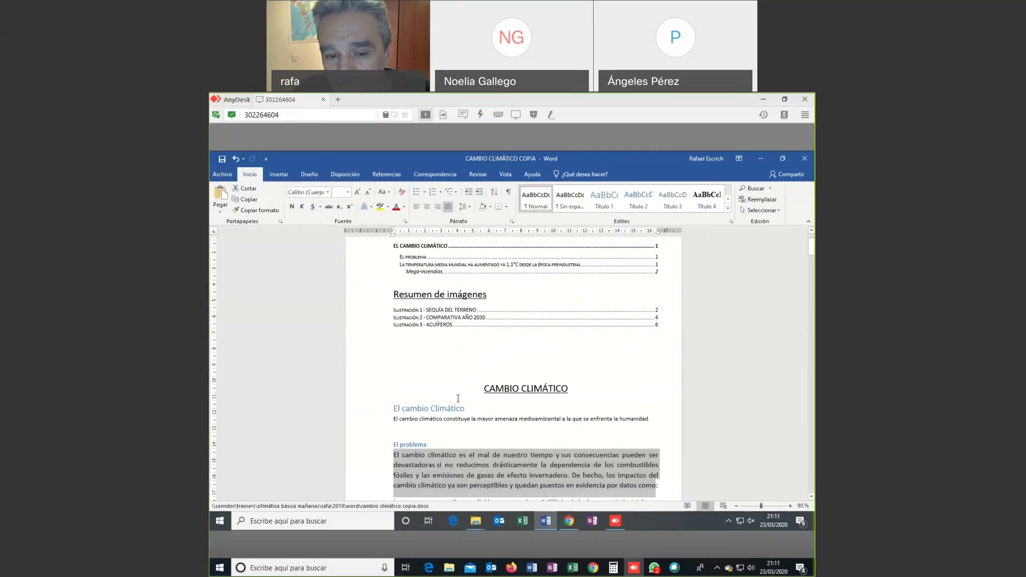
# - Check the styles of the "El cambio Climático", "El problema" and "La temperatura media mundial" headings and the paragraph beneath "El problema"
pyautogui.scroll(1, 466, 307)
pyautogui.scroll(-3, 442, 384)
pyautogui.click(391, 356)
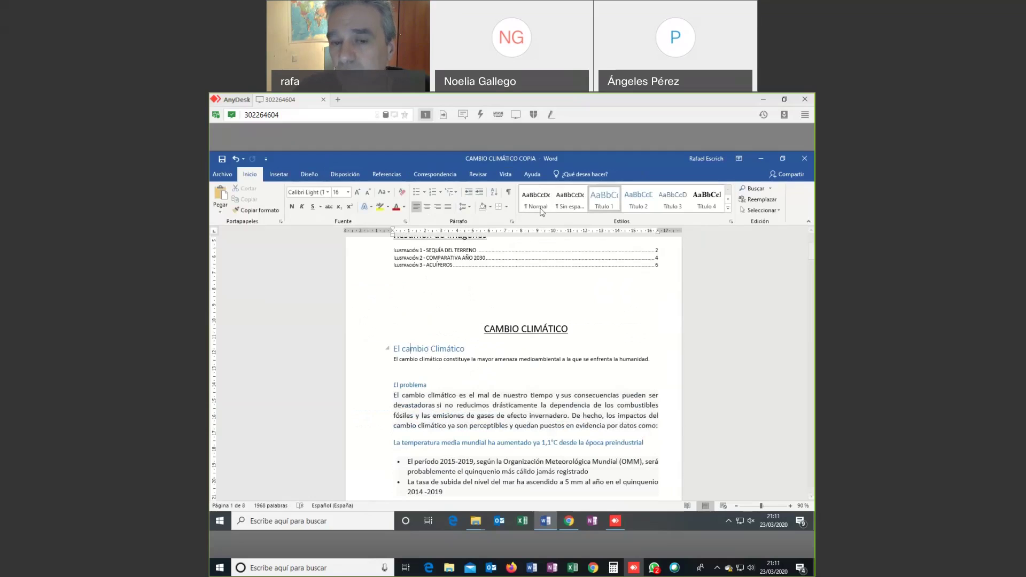
pyautogui.scroll(-1, 460, 315)
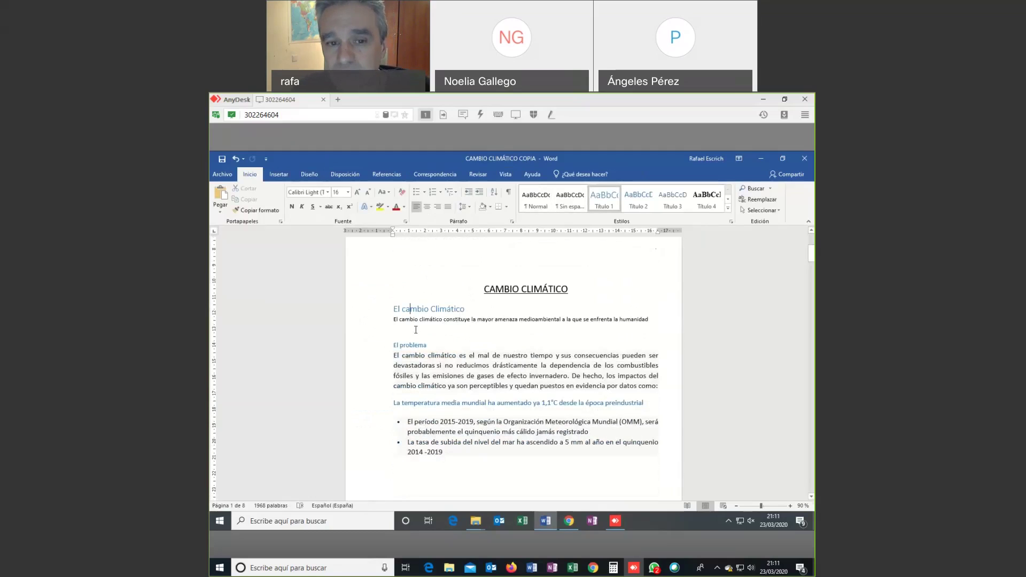
pyautogui.moveTo(394, 308); pyautogui.dragTo(465, 309)
pyautogui.moveTo(394, 345); pyautogui.dragTo(427, 345)
pyautogui.click(395, 402)
pyautogui.tripleClick(416, 402)
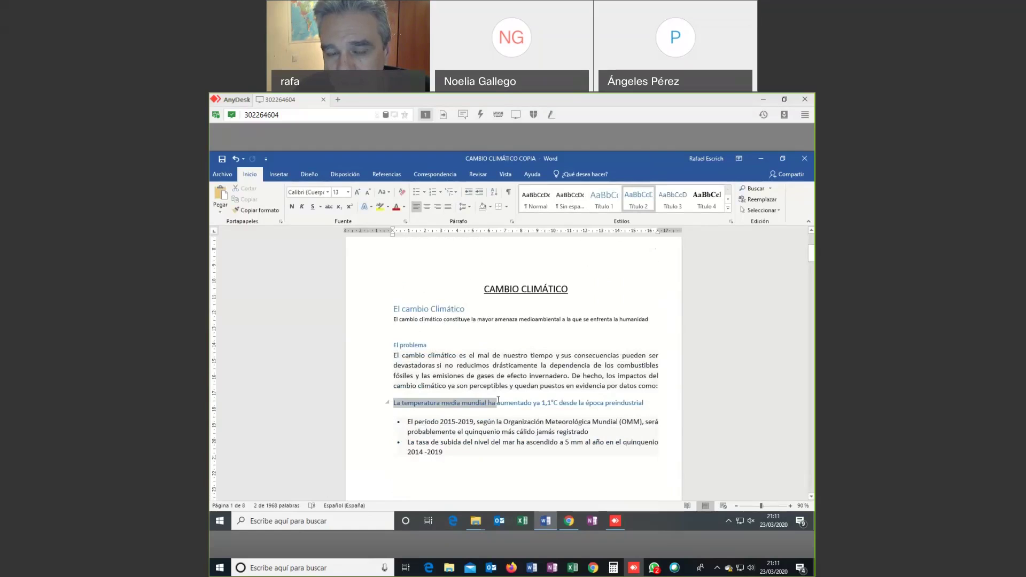
pyautogui.click(480, 375)
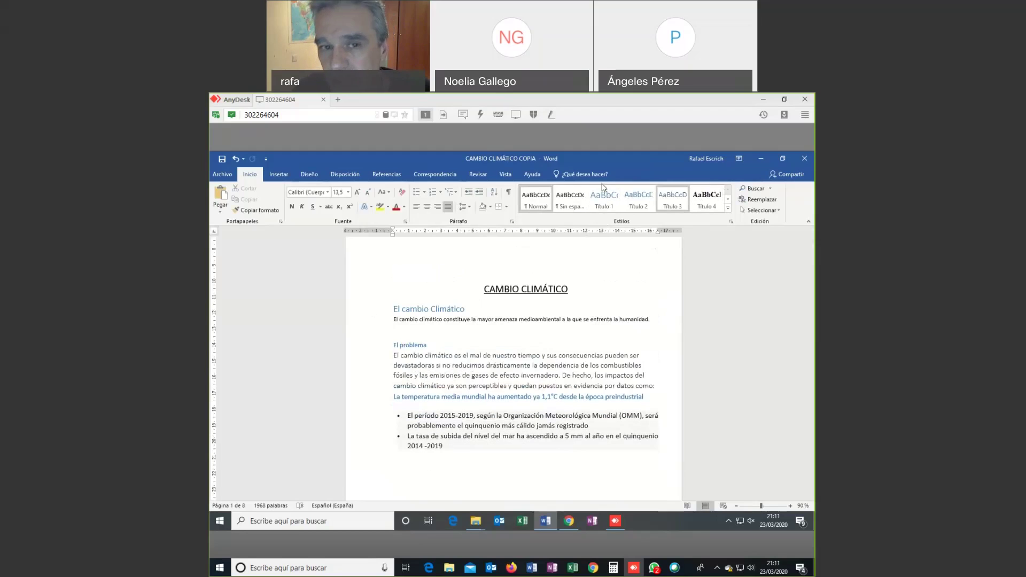
# - Inspect the heading entries in the "Contenido" table and the blank space below the "Resumen de imágenes" list
pyautogui.scroll(3, 503, 330)
pyautogui.click(503, 330)
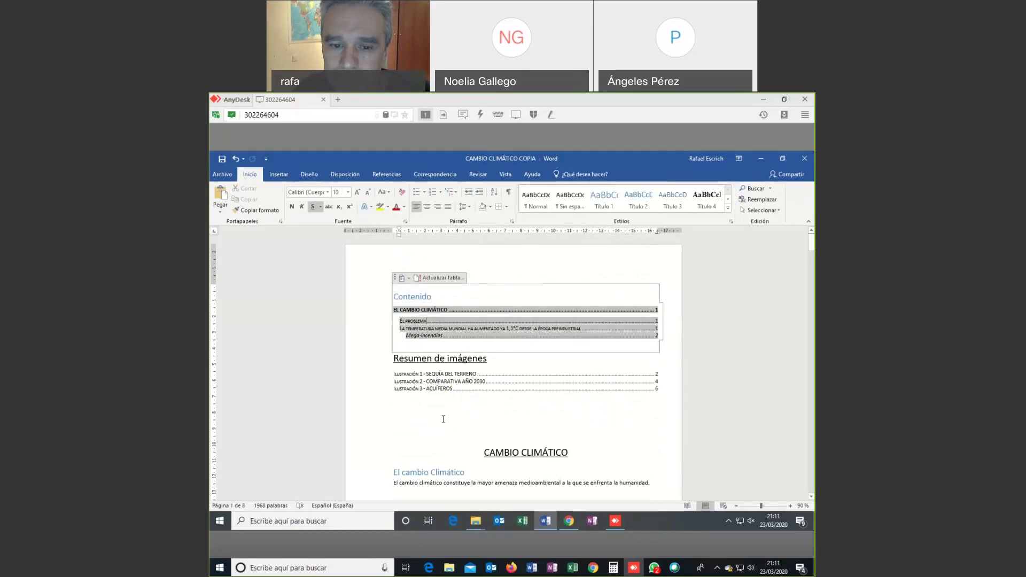
pyautogui.click(421, 434)
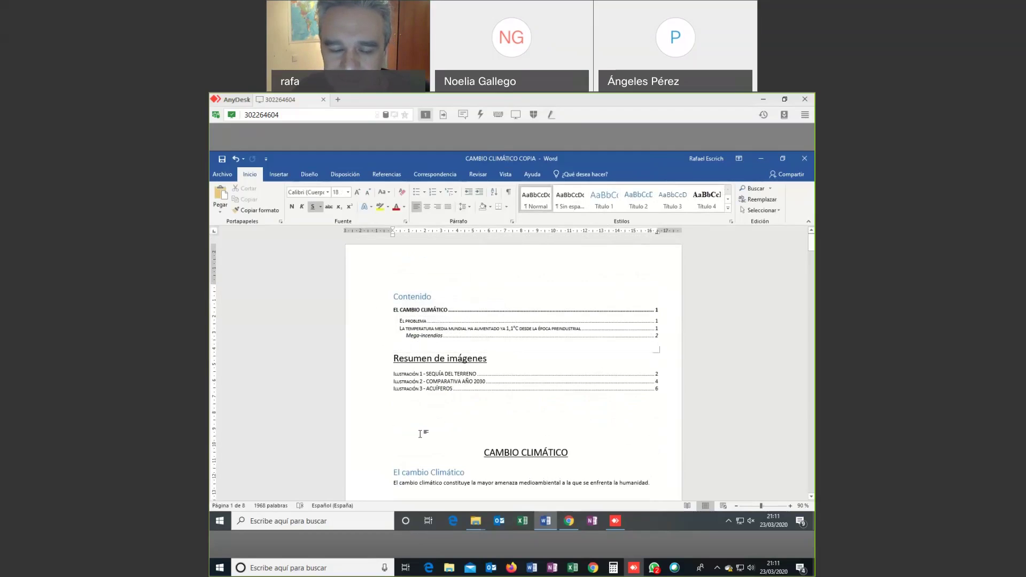